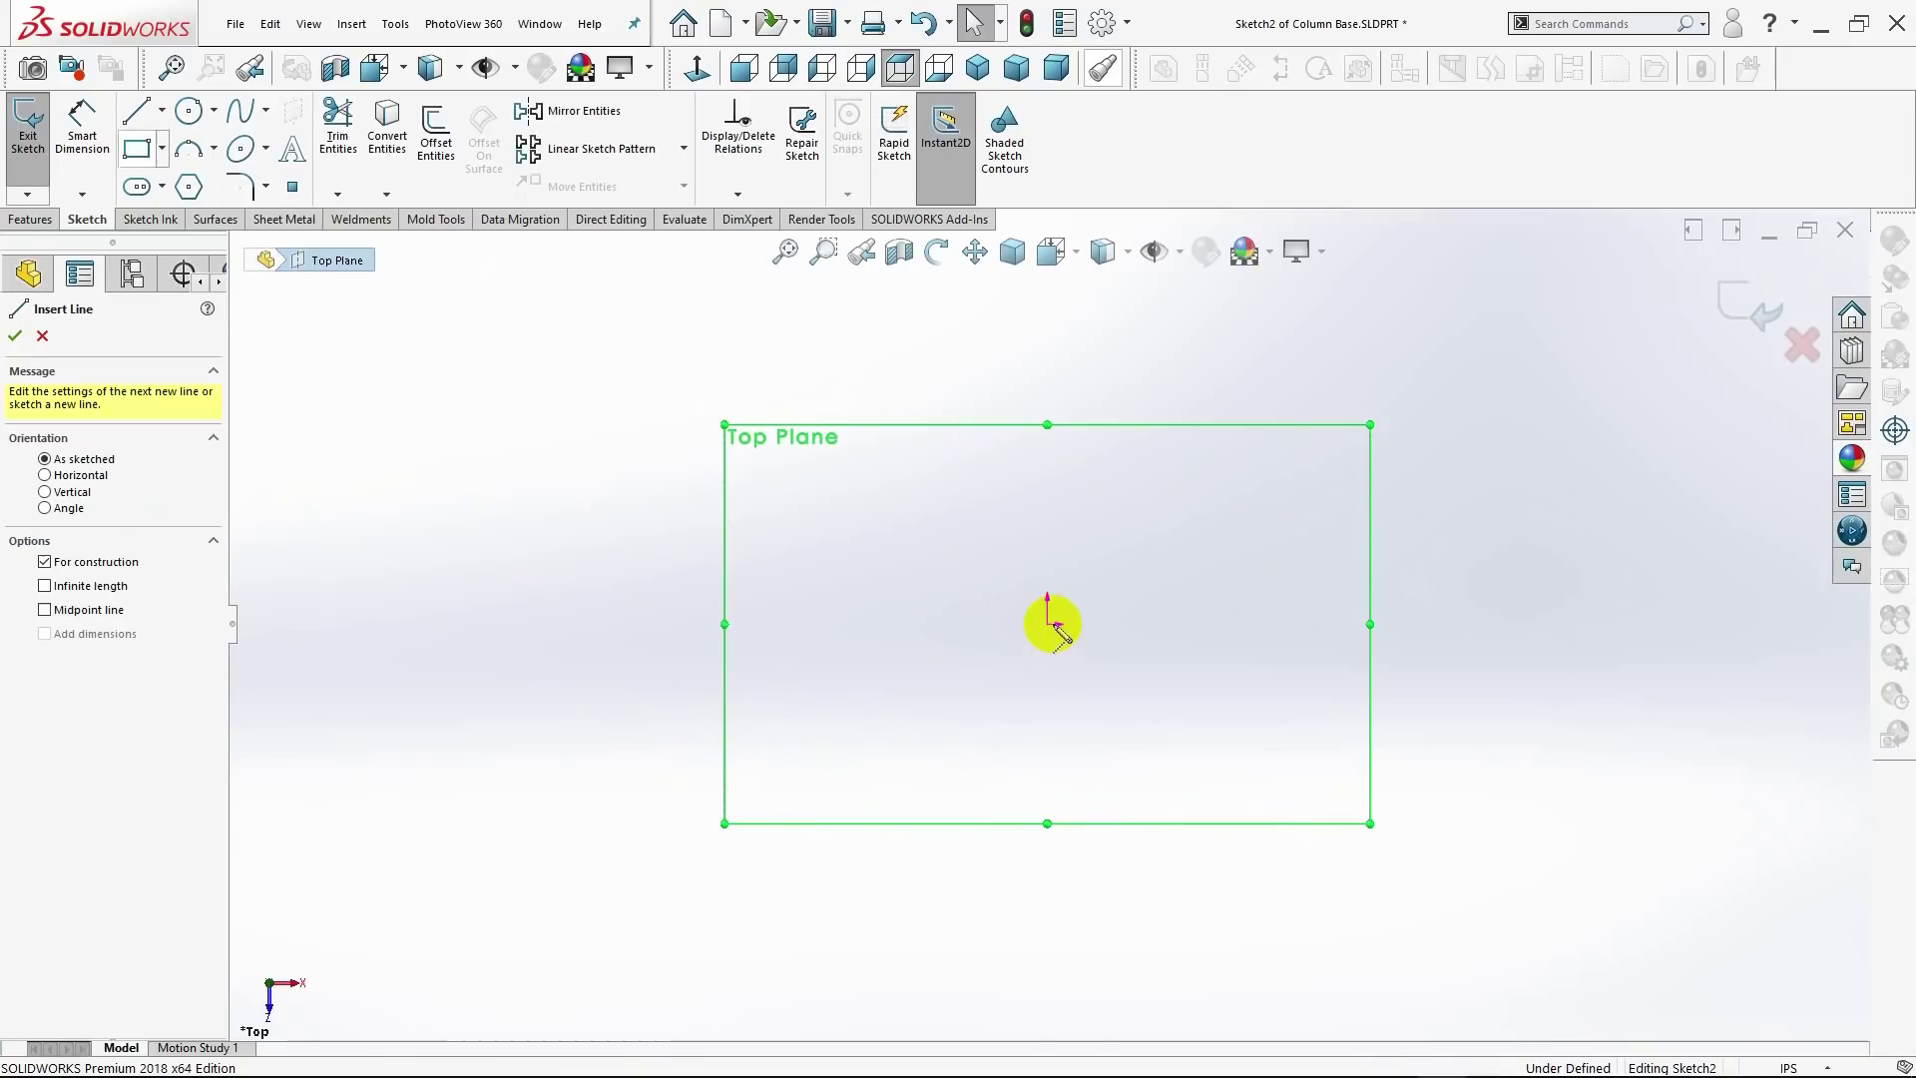
Step: Sketch a horizontal construction centerline extending right from the origin on the Top Plane
left_click(1047, 624)
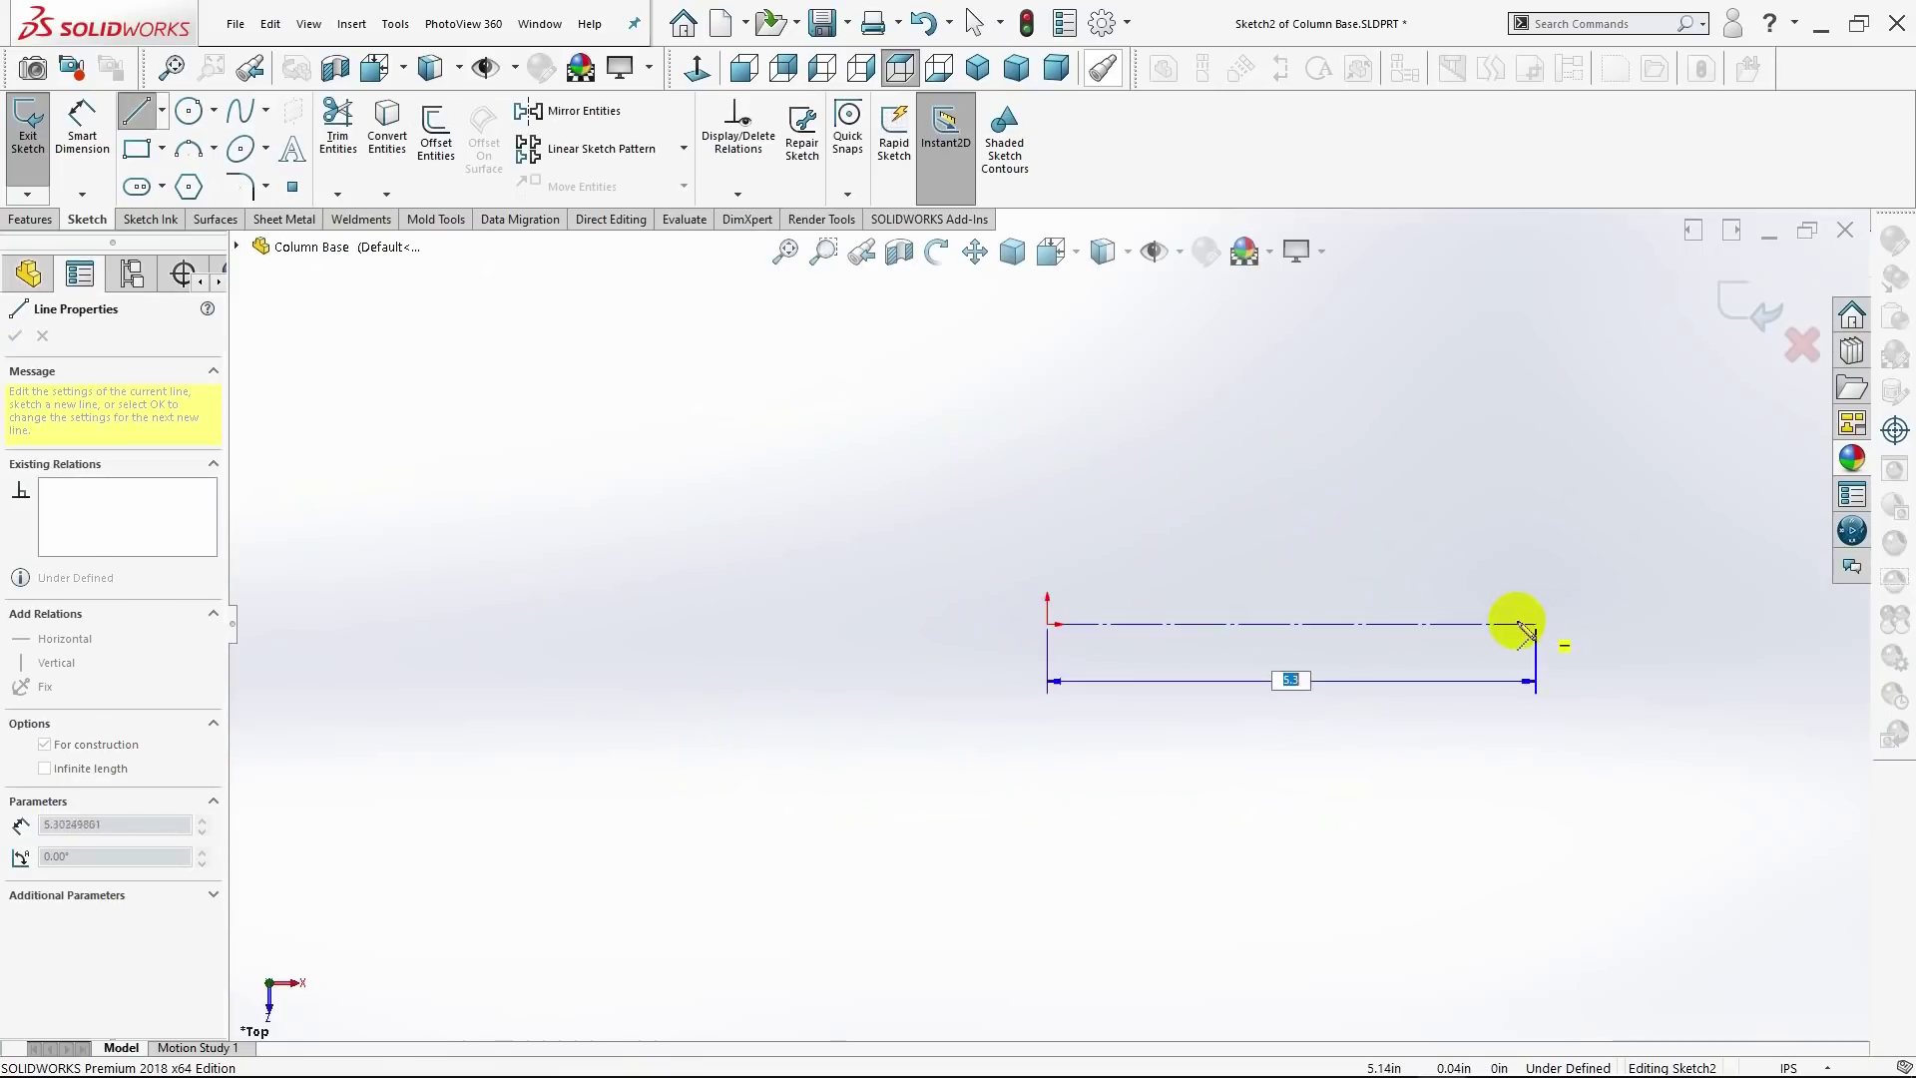
left_click(1438, 625)
key("Escape")
key("Escape")
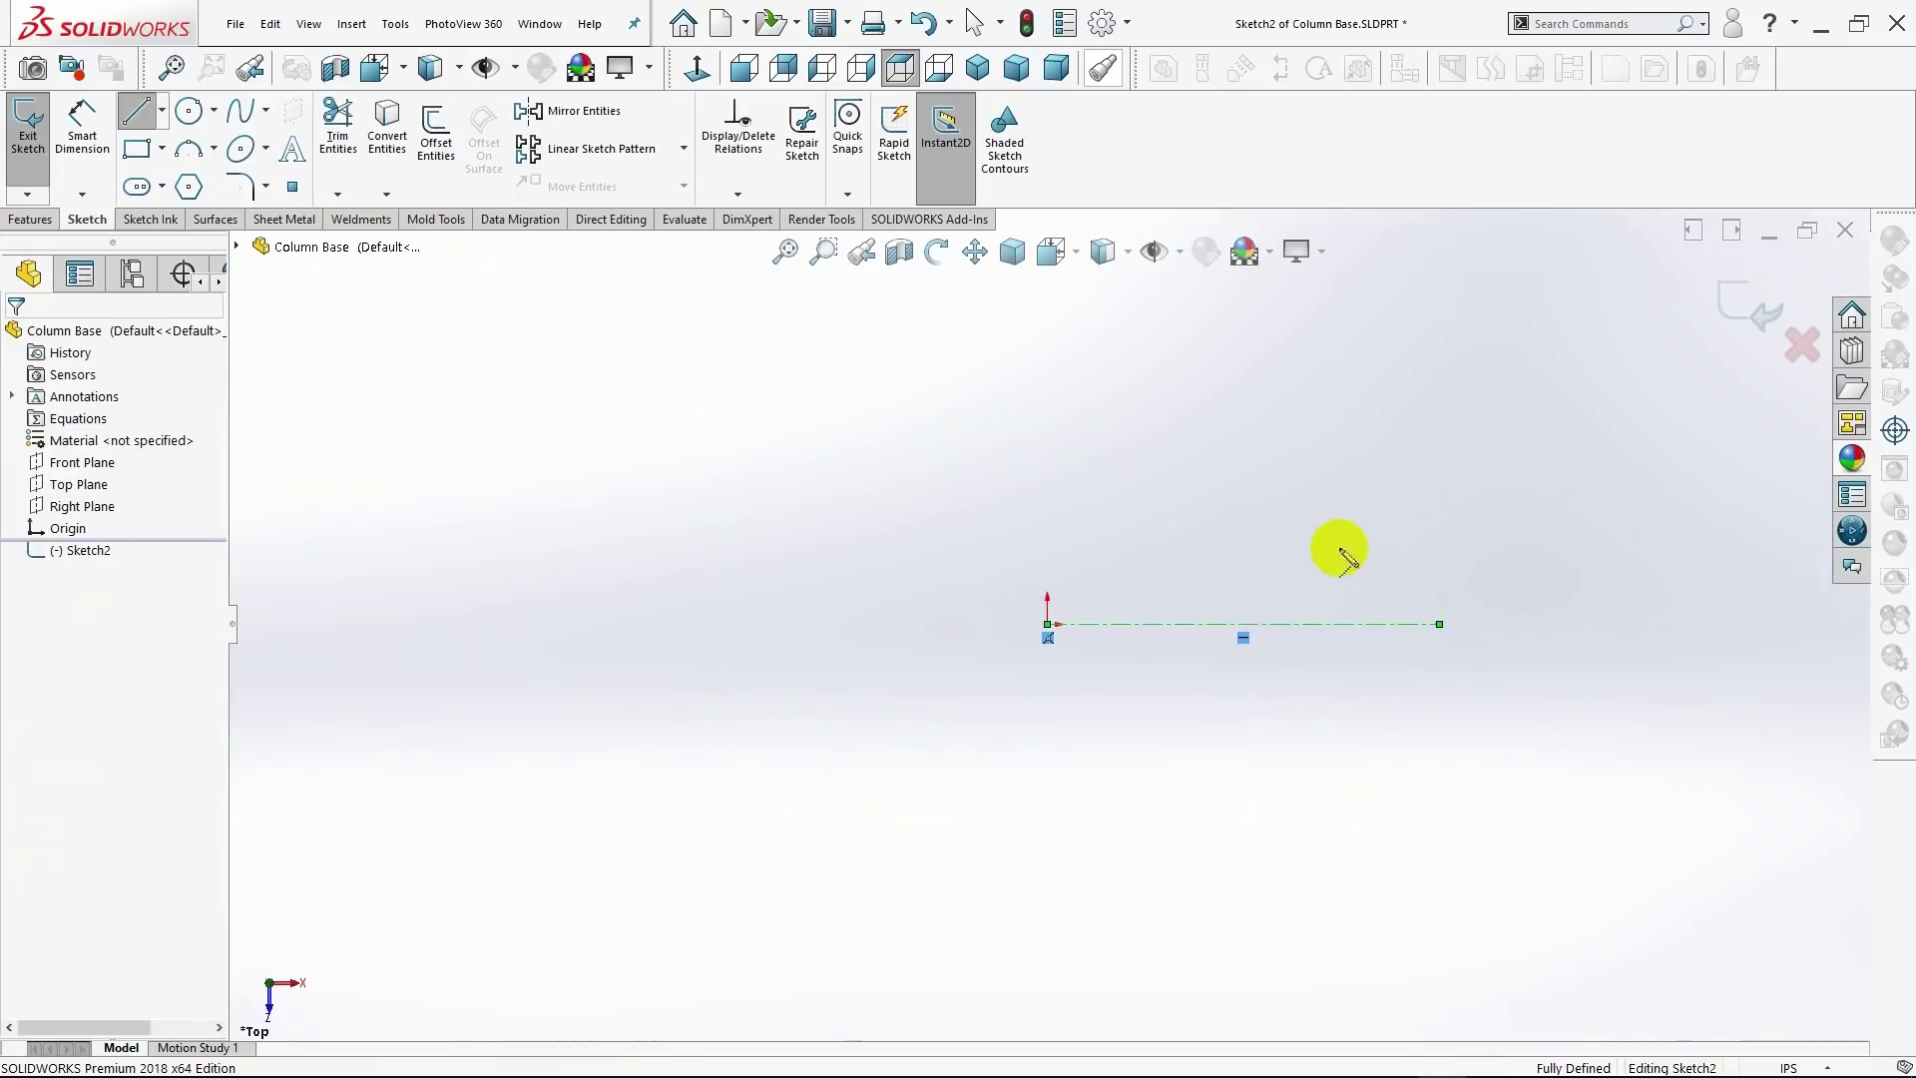
scroll(1339, 548, "up", 2)
scroll(1339, 547, "down", 3)
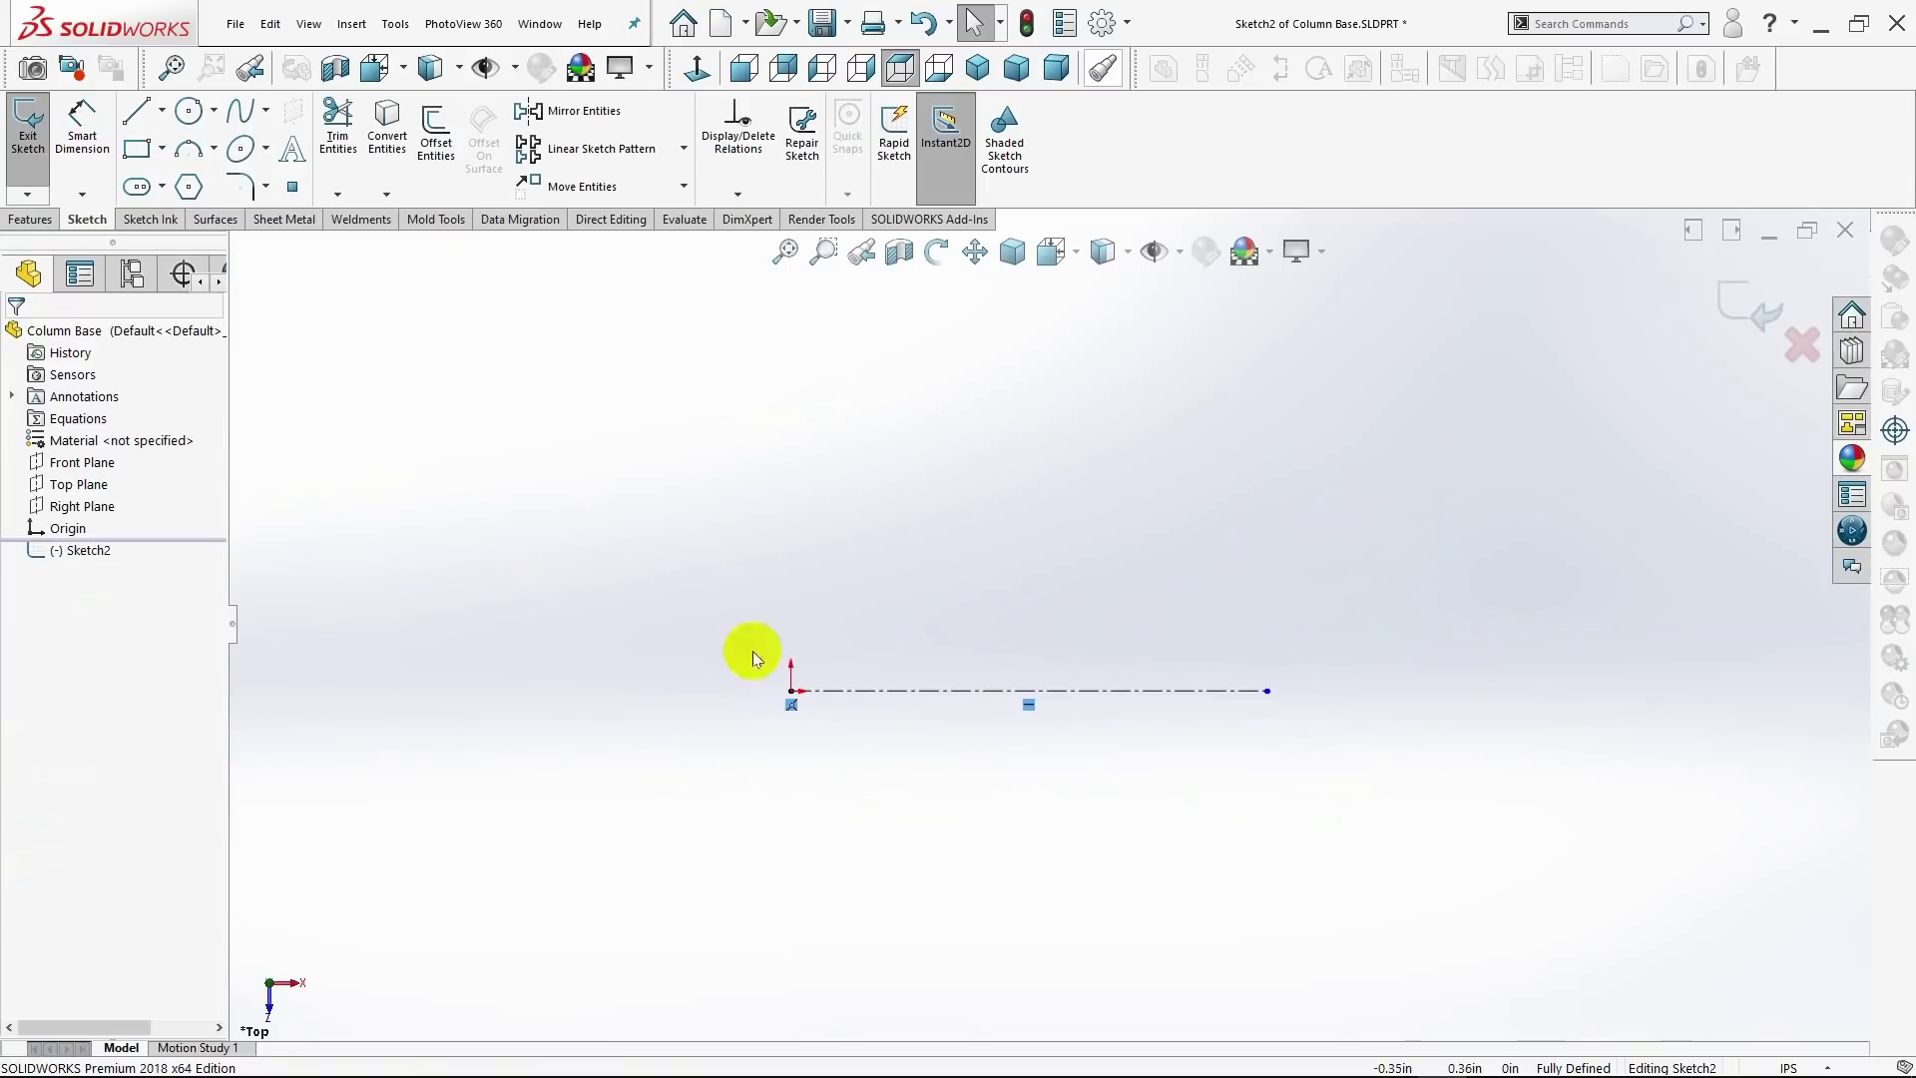
Step: Sketch a vertical centerline running upward from the origin
left_click(160, 111)
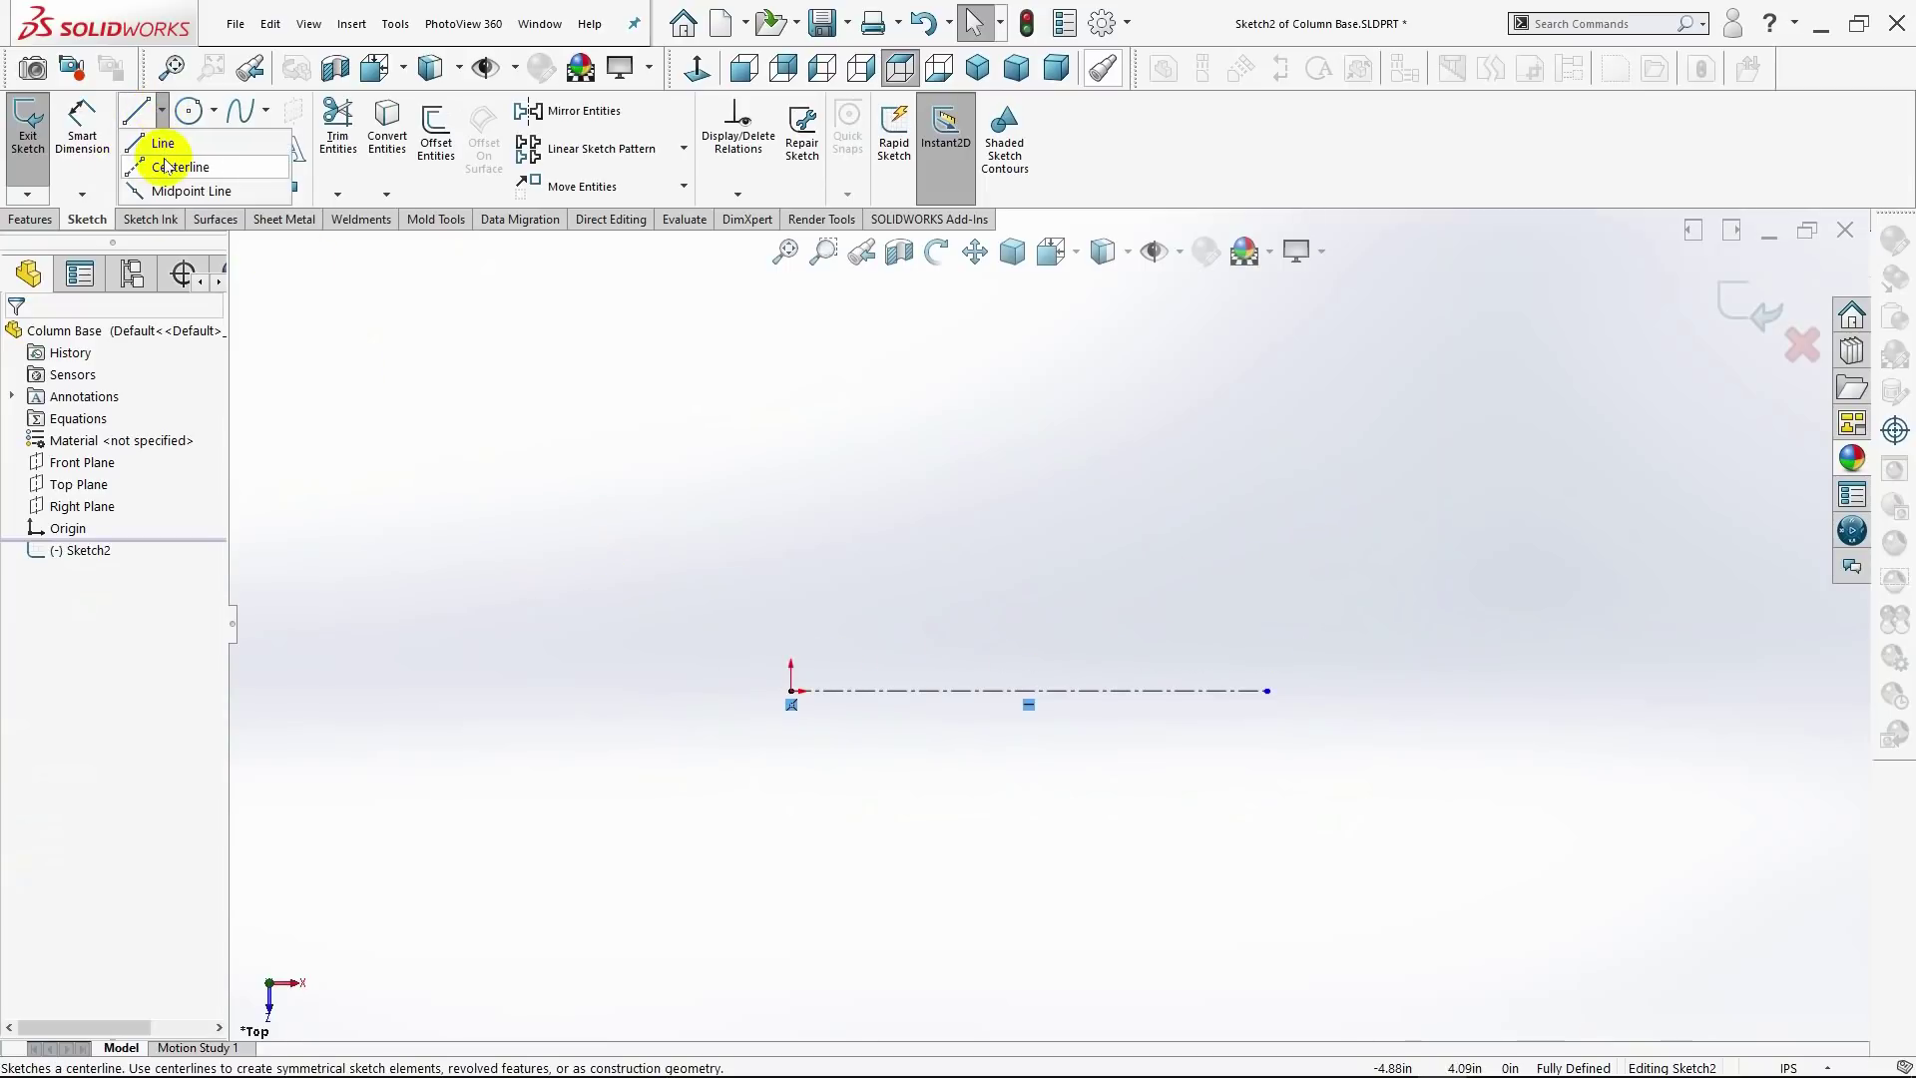
left_click(167, 167)
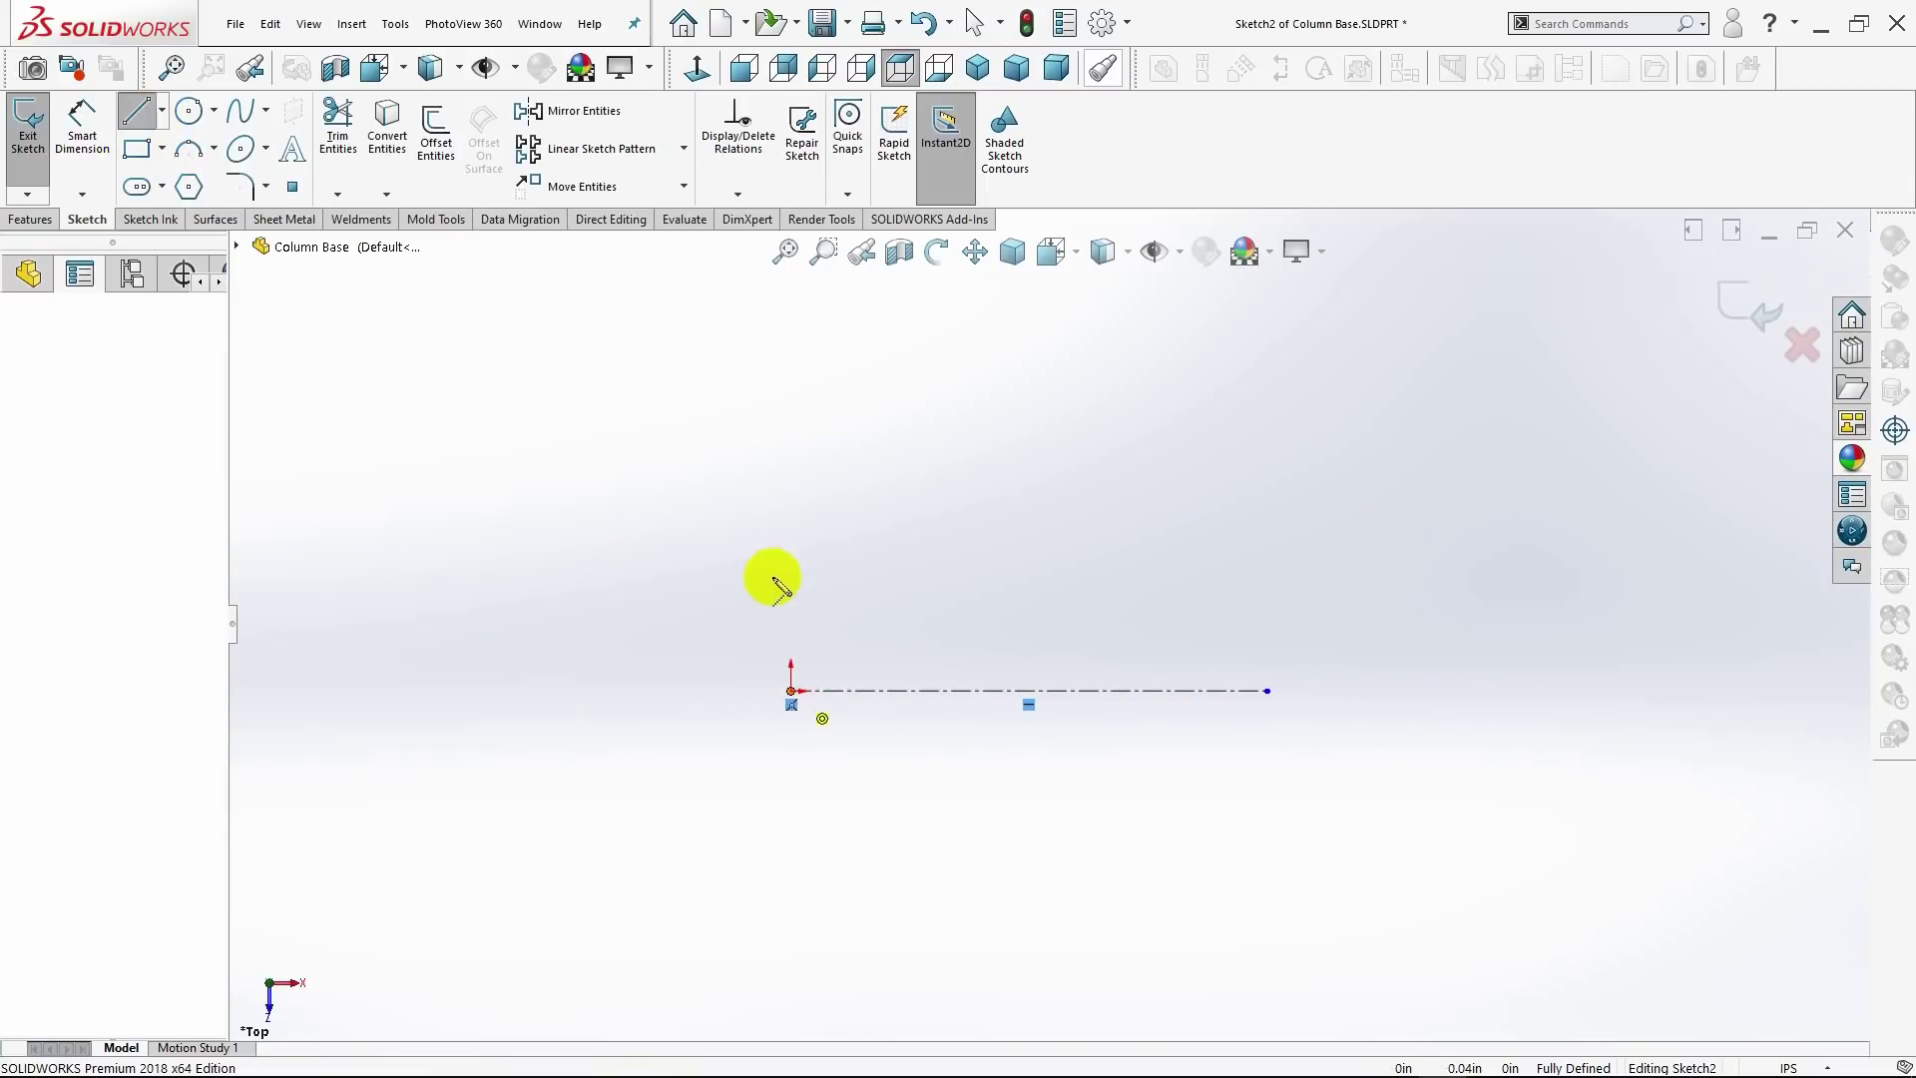
left_click_drag(790, 690, 791, 379)
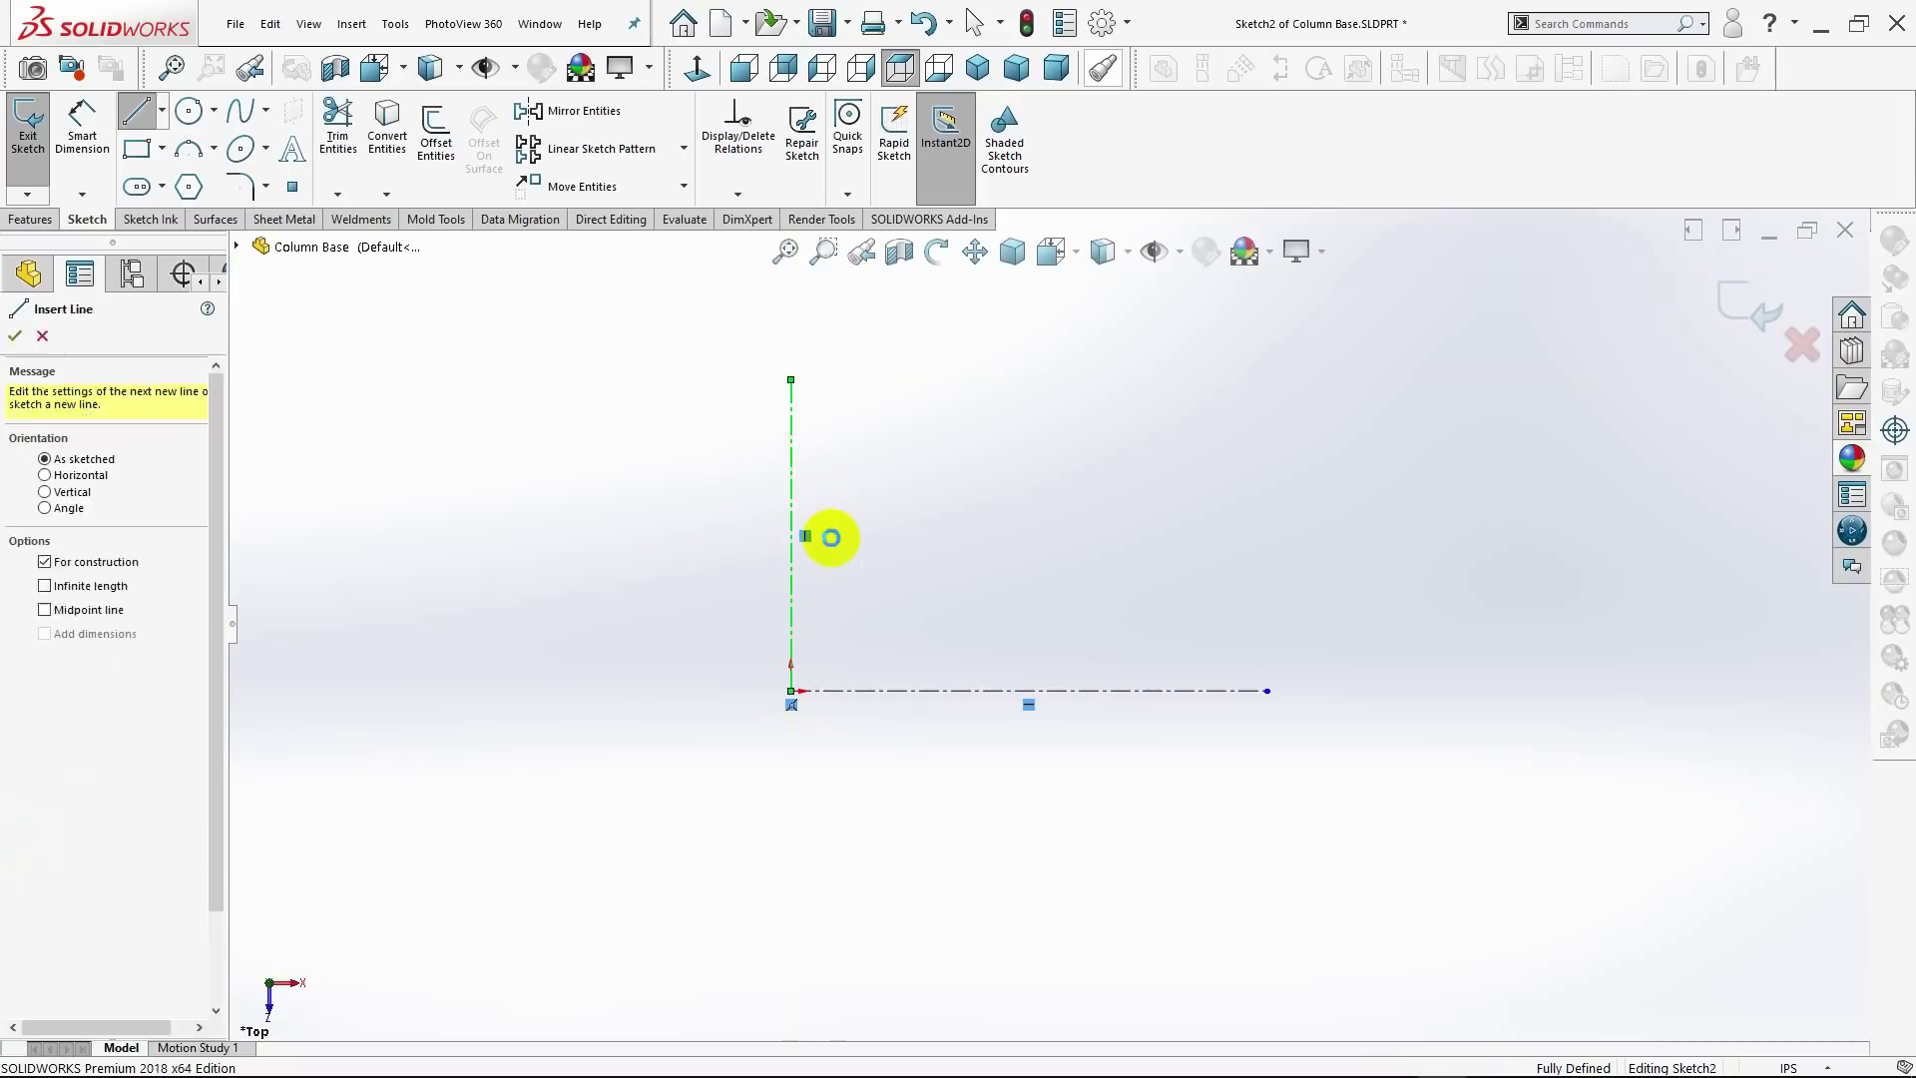
key("Escape")
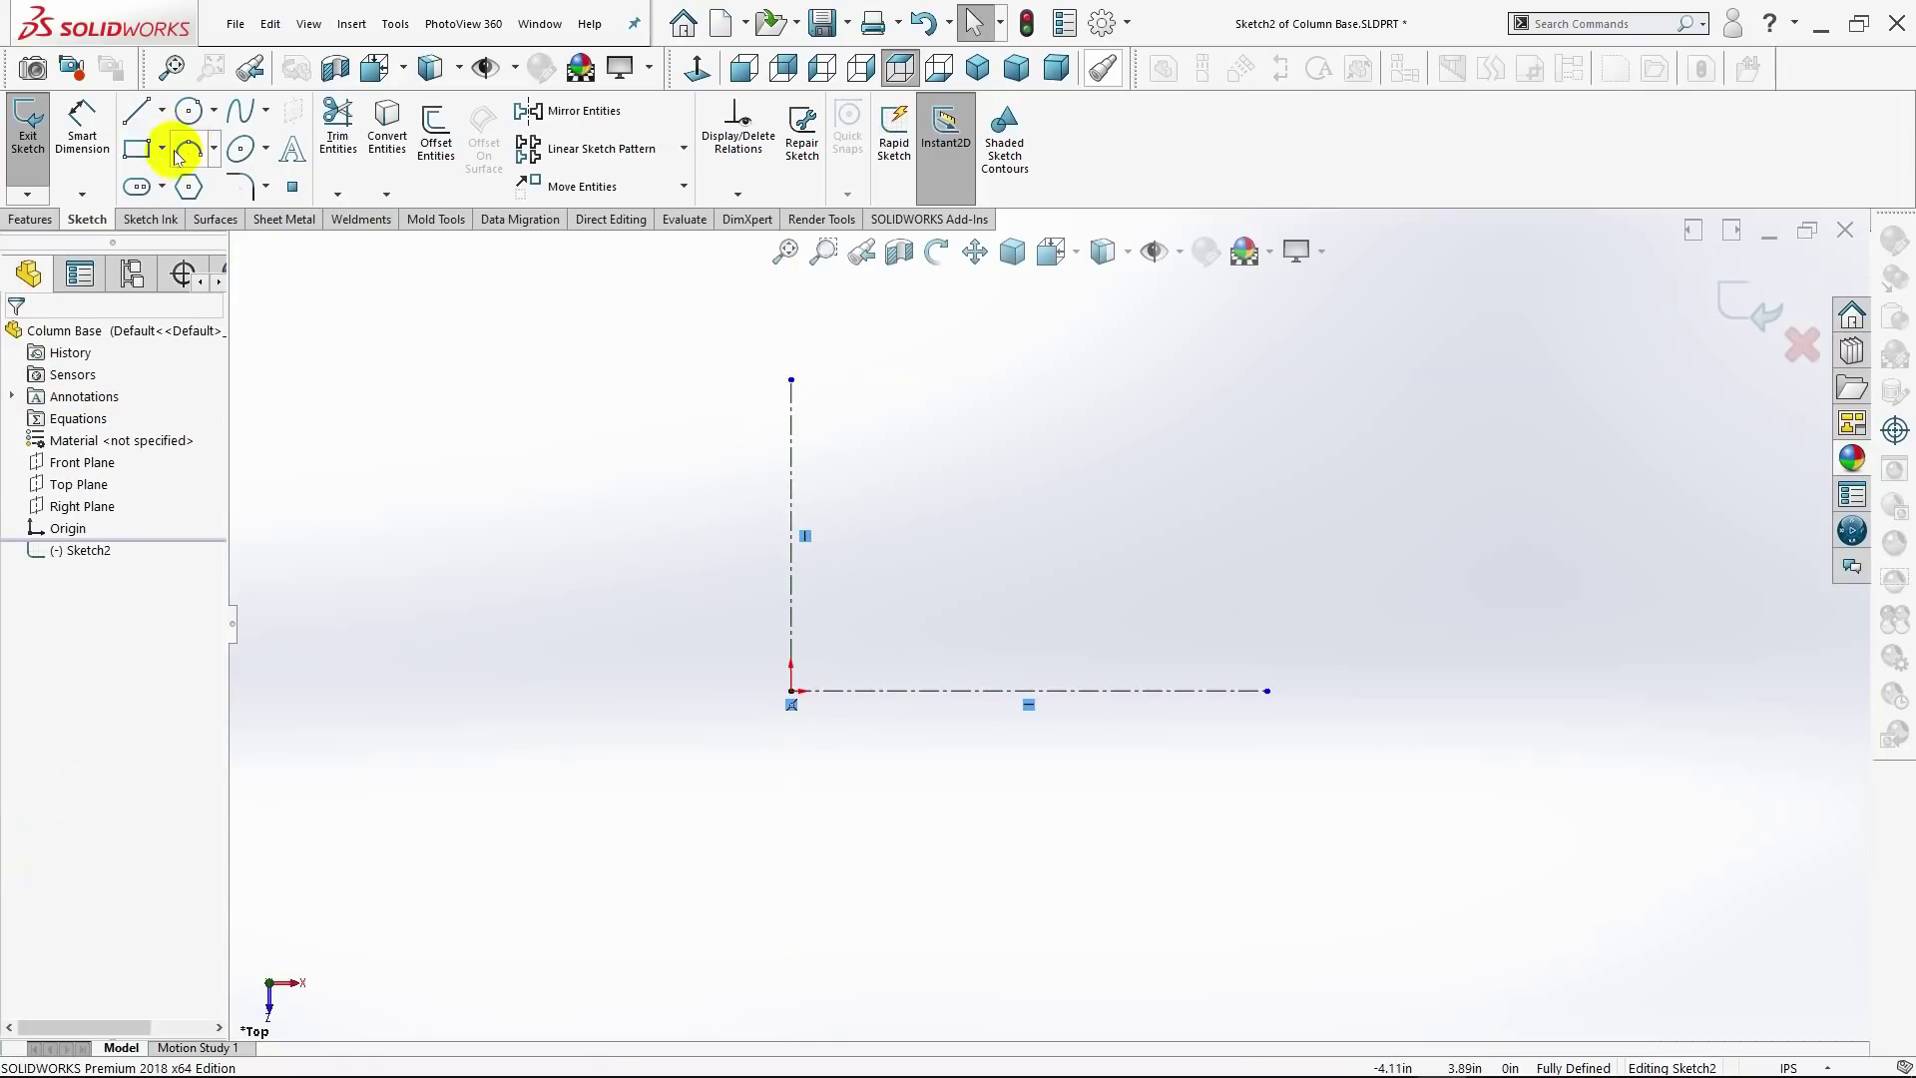
Step: Sketch another vertical centerline running downward from the origin
left_click(161, 111)
left_click(167, 167)
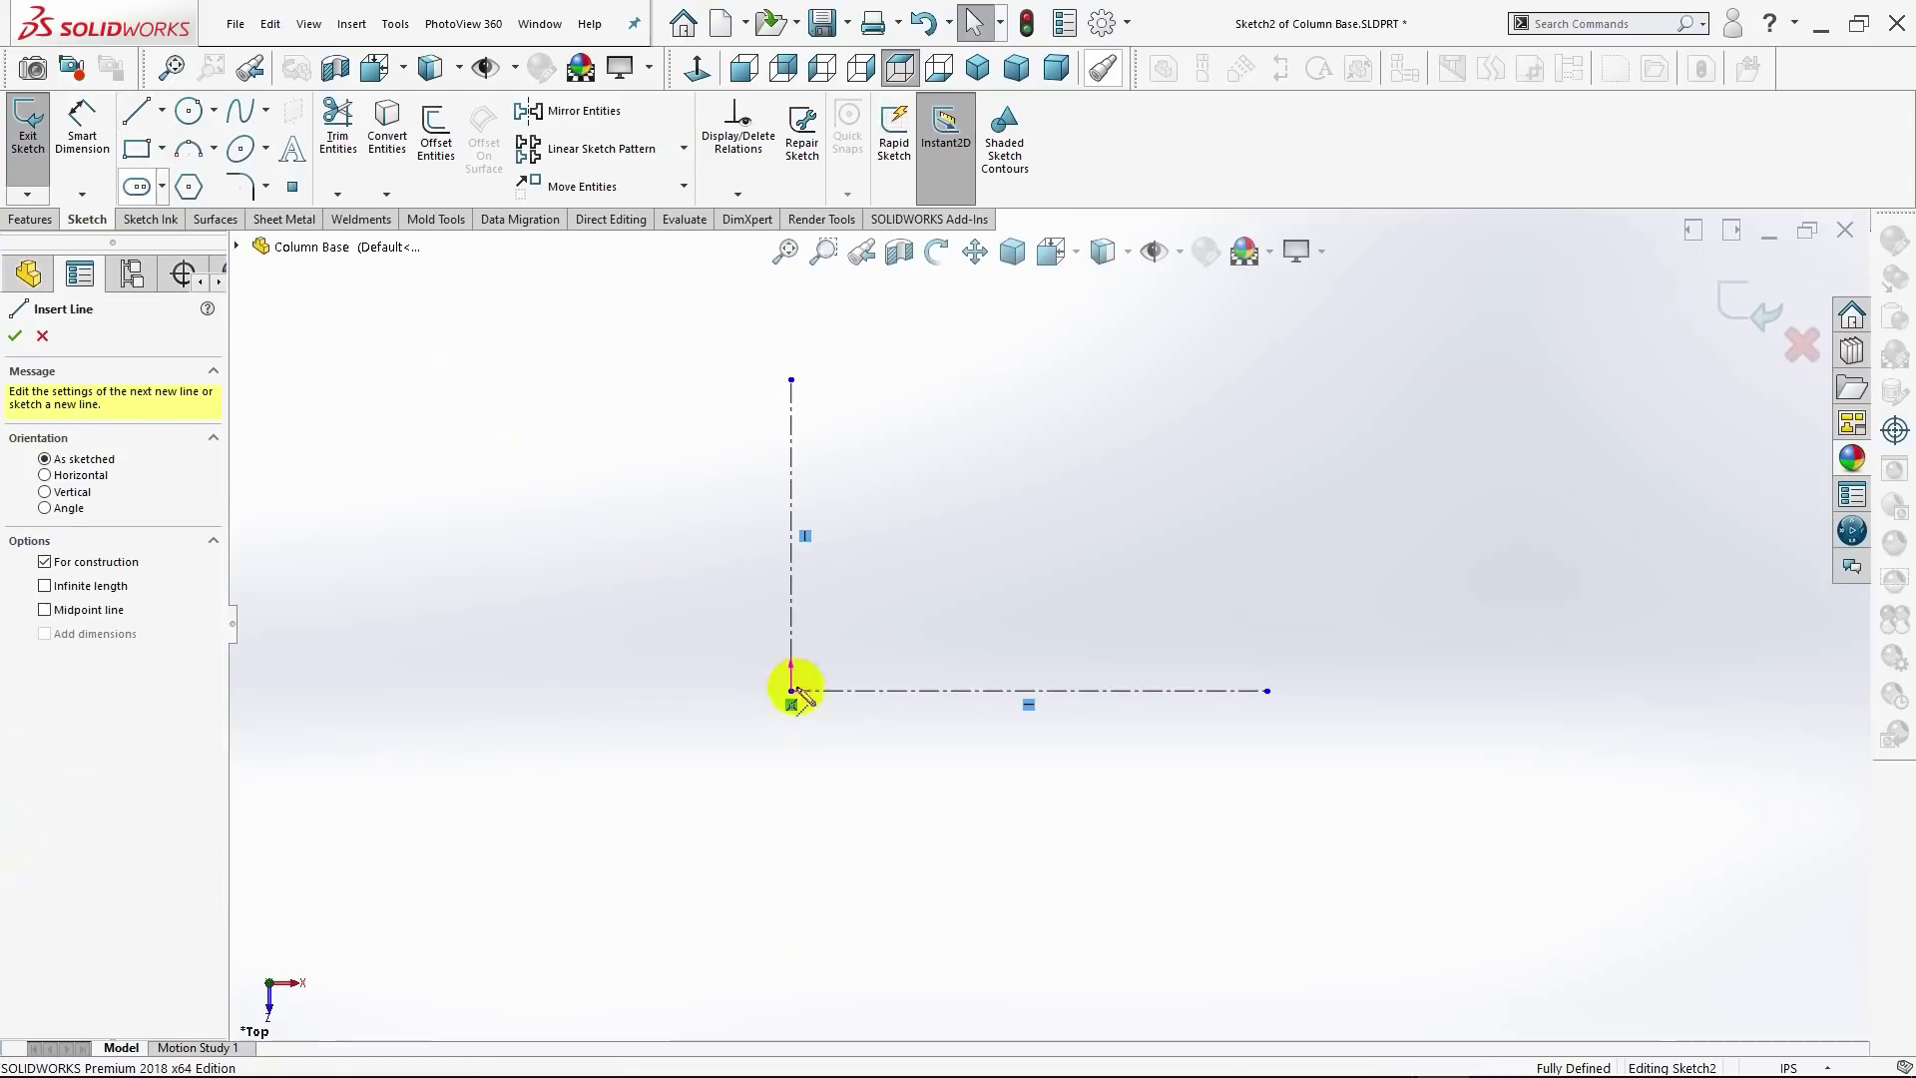
left_click_drag(791, 690, 791, 929)
key("Escape")
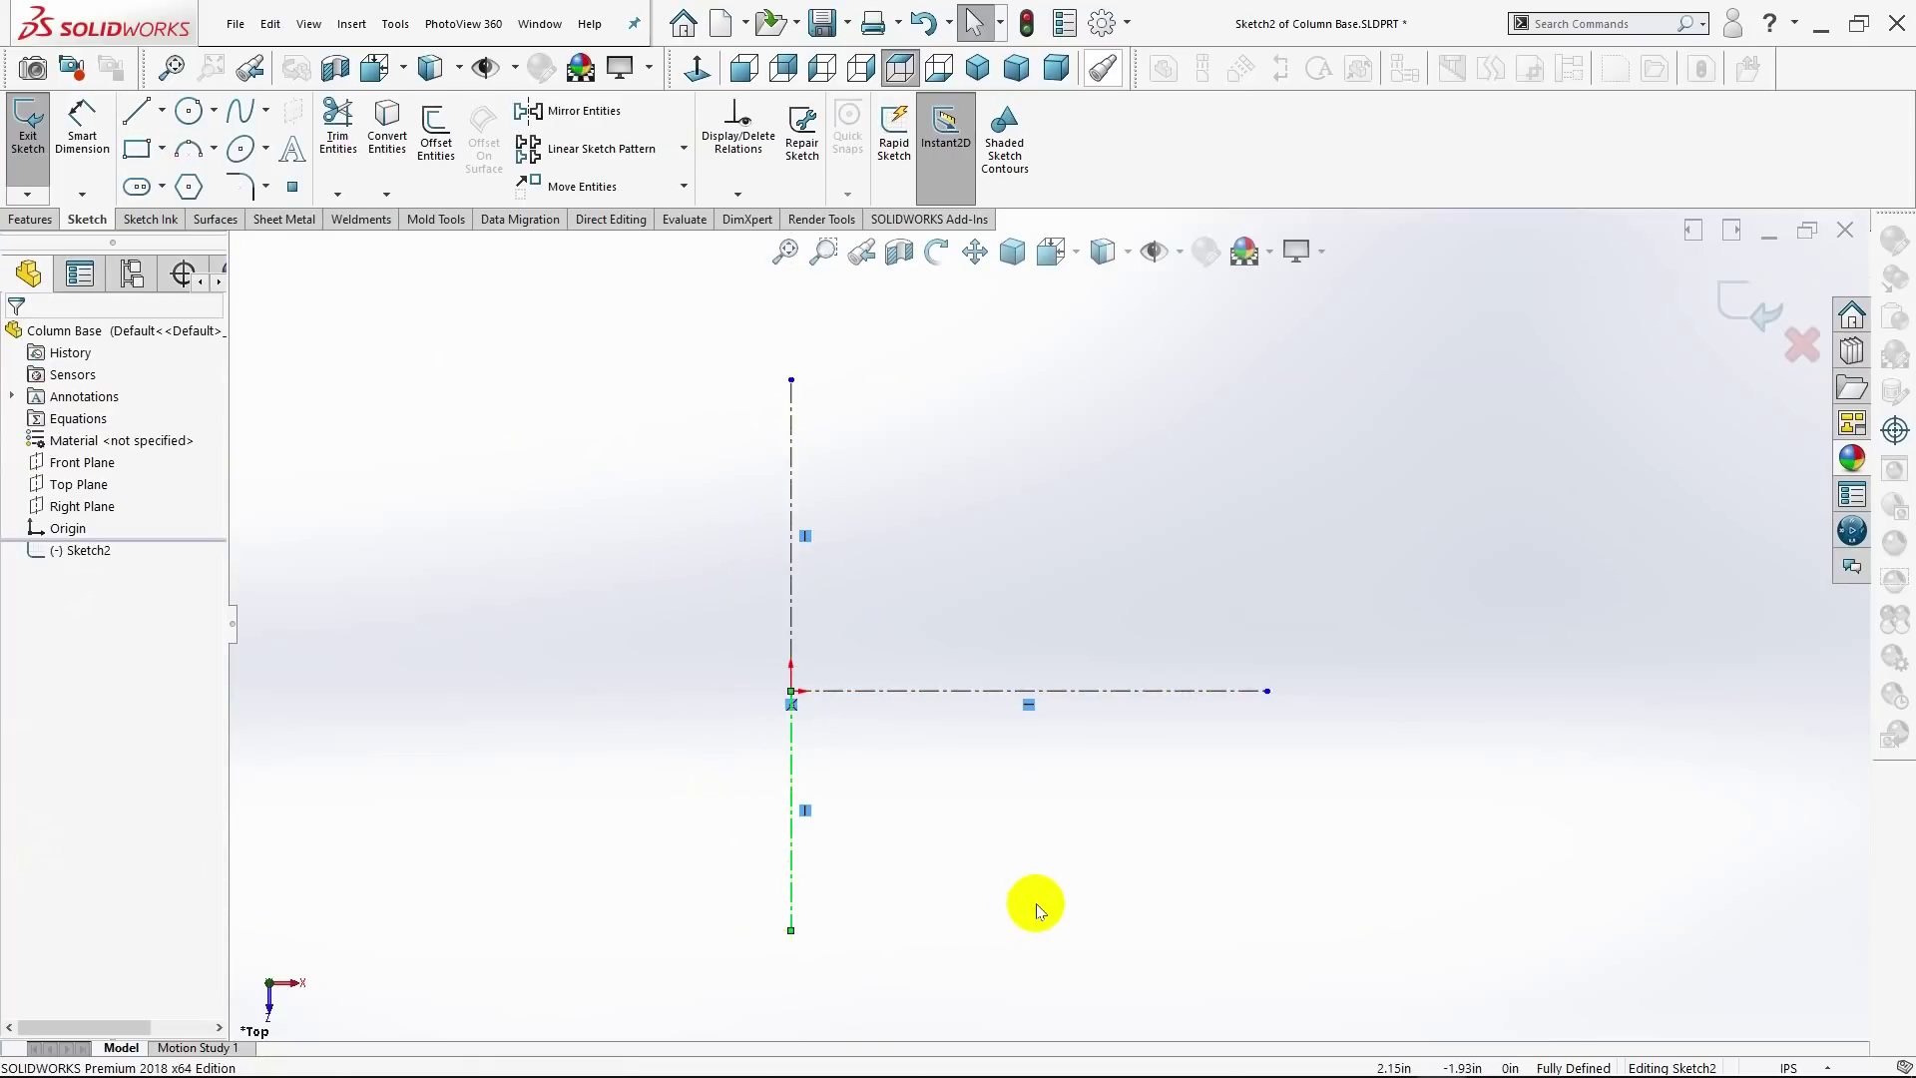
left_click(1006, 764)
scroll(1101, 738, "up", 1)
scroll(1107, 716, "down", 1)
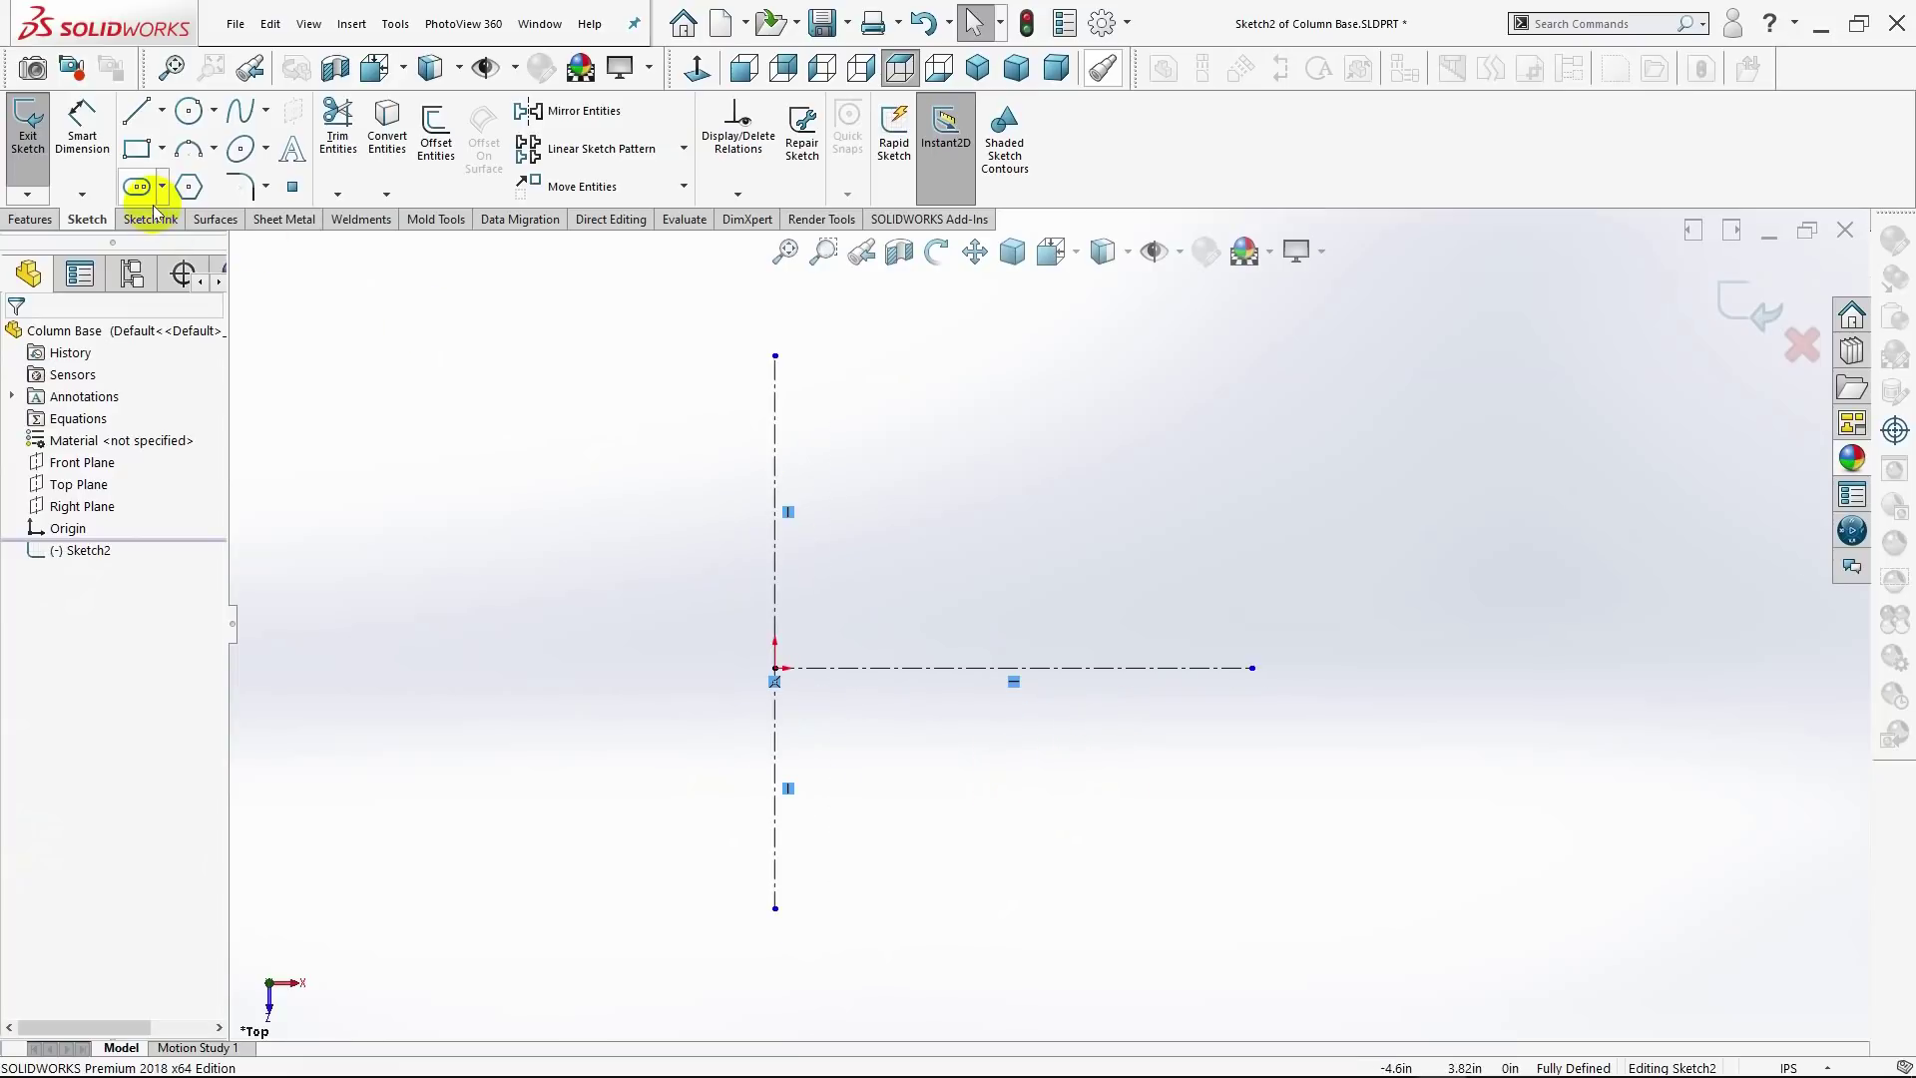
Step: Sketch a circle with a 3.25 in diameter centred on the origin
left_click(188, 111)
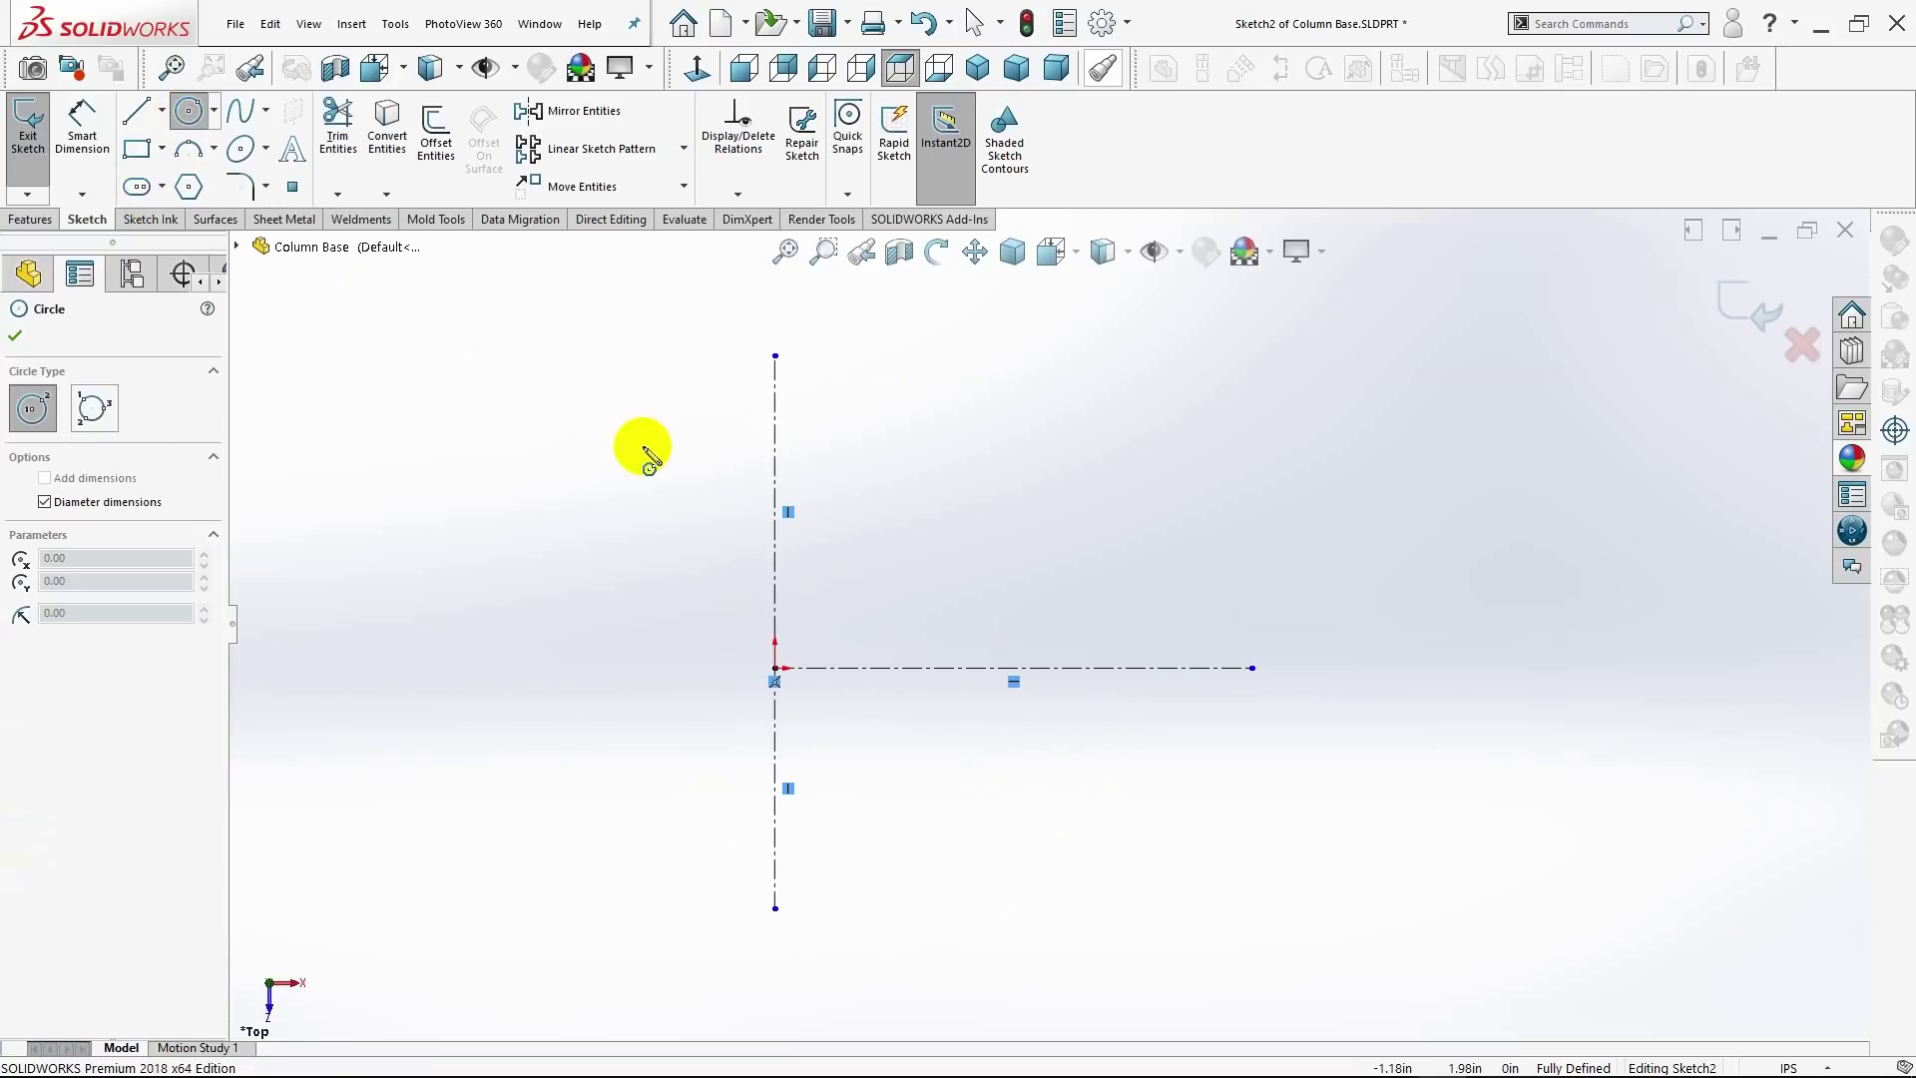
left_click(775, 668)
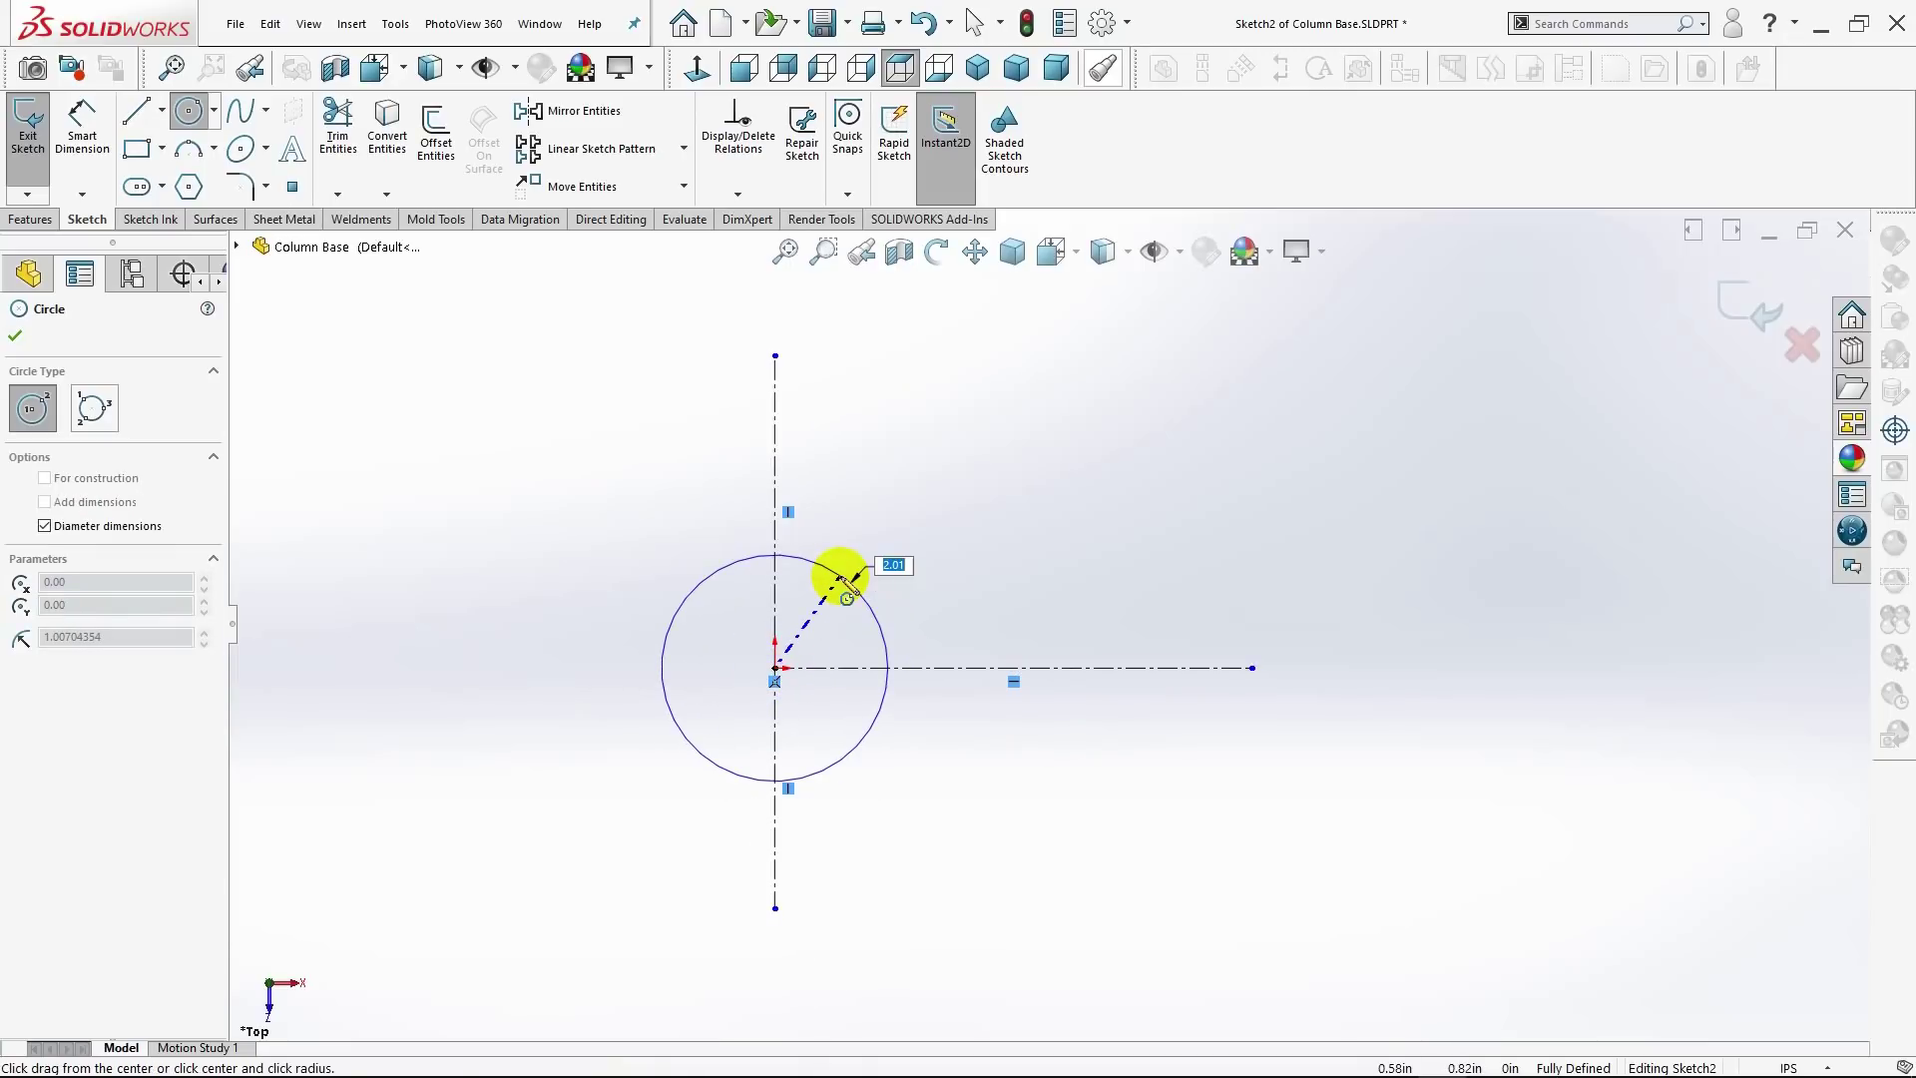
type("3.25")
key("Return")
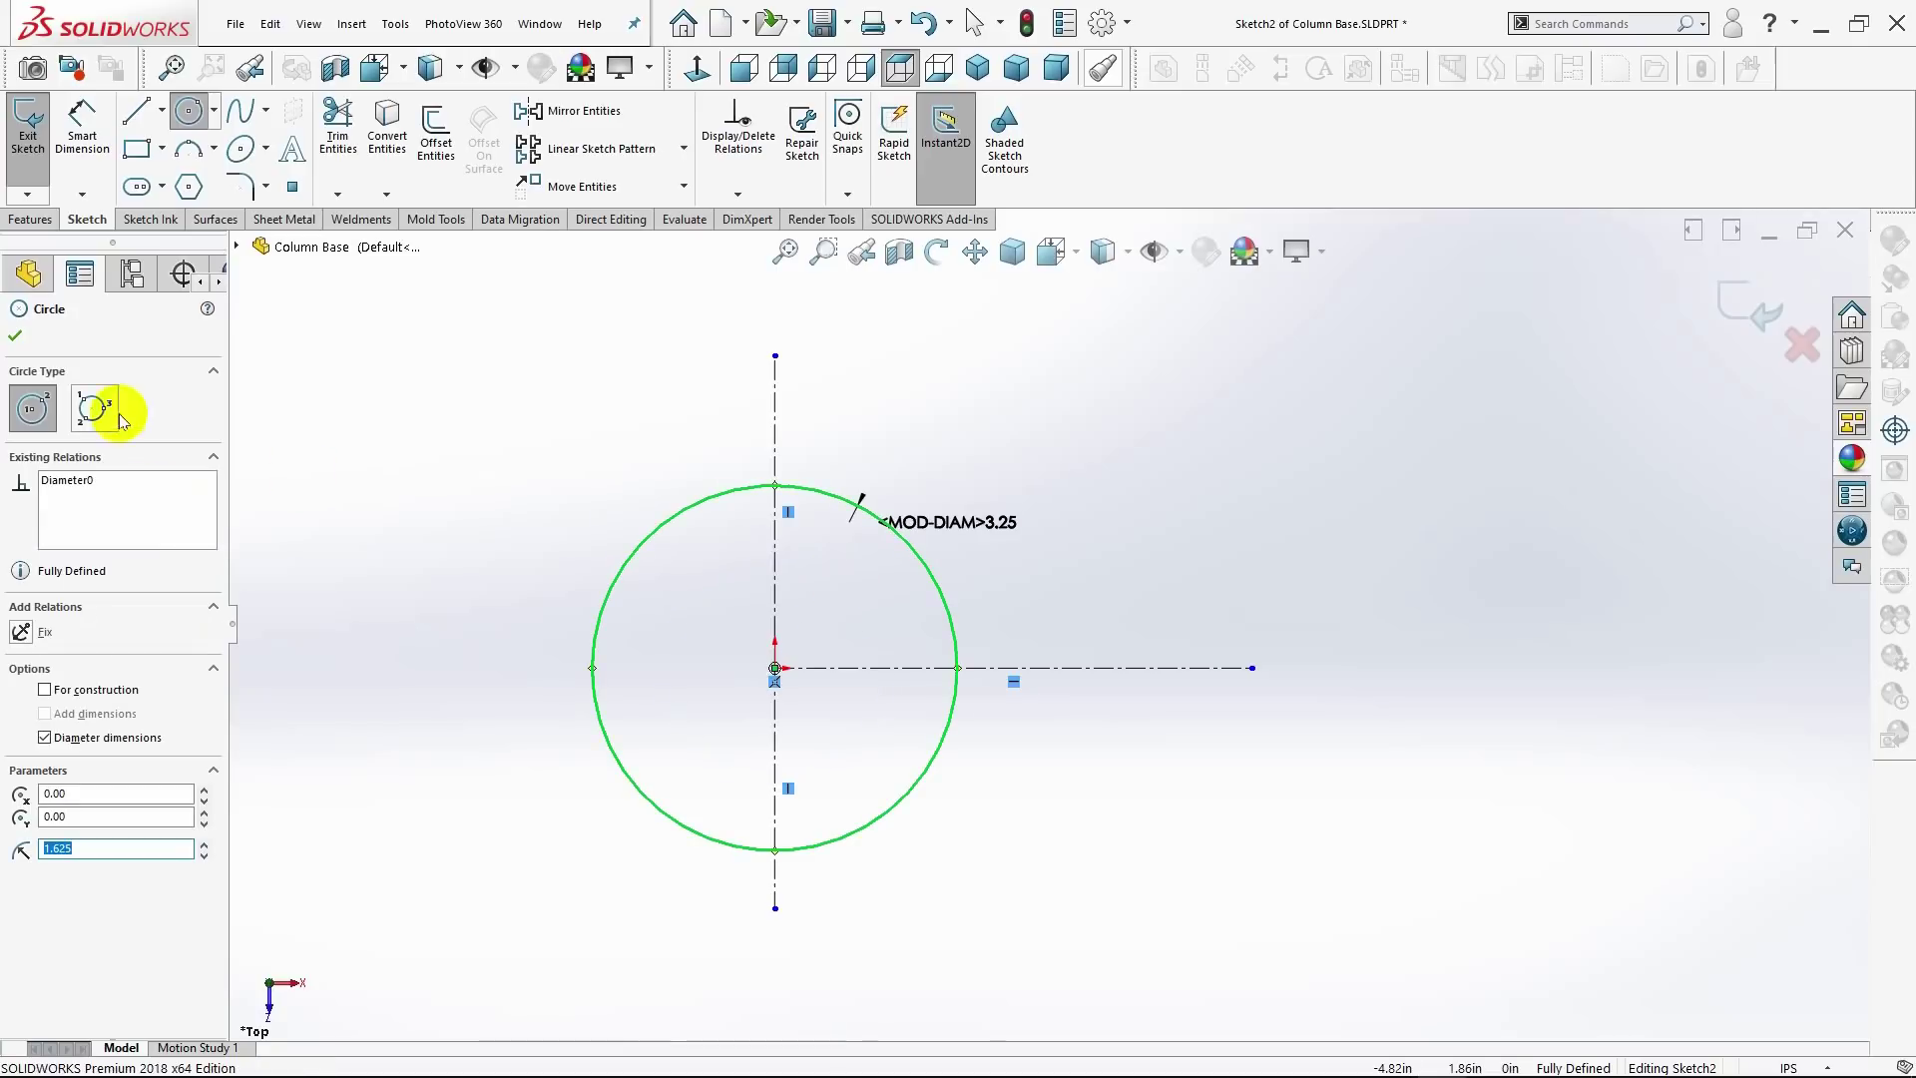
left_click(17, 341)
Step: Sketch a 0.75 in diameter circle centred on the horizontal centerline, about 3.65 in right of the origin
left_click(189, 110)
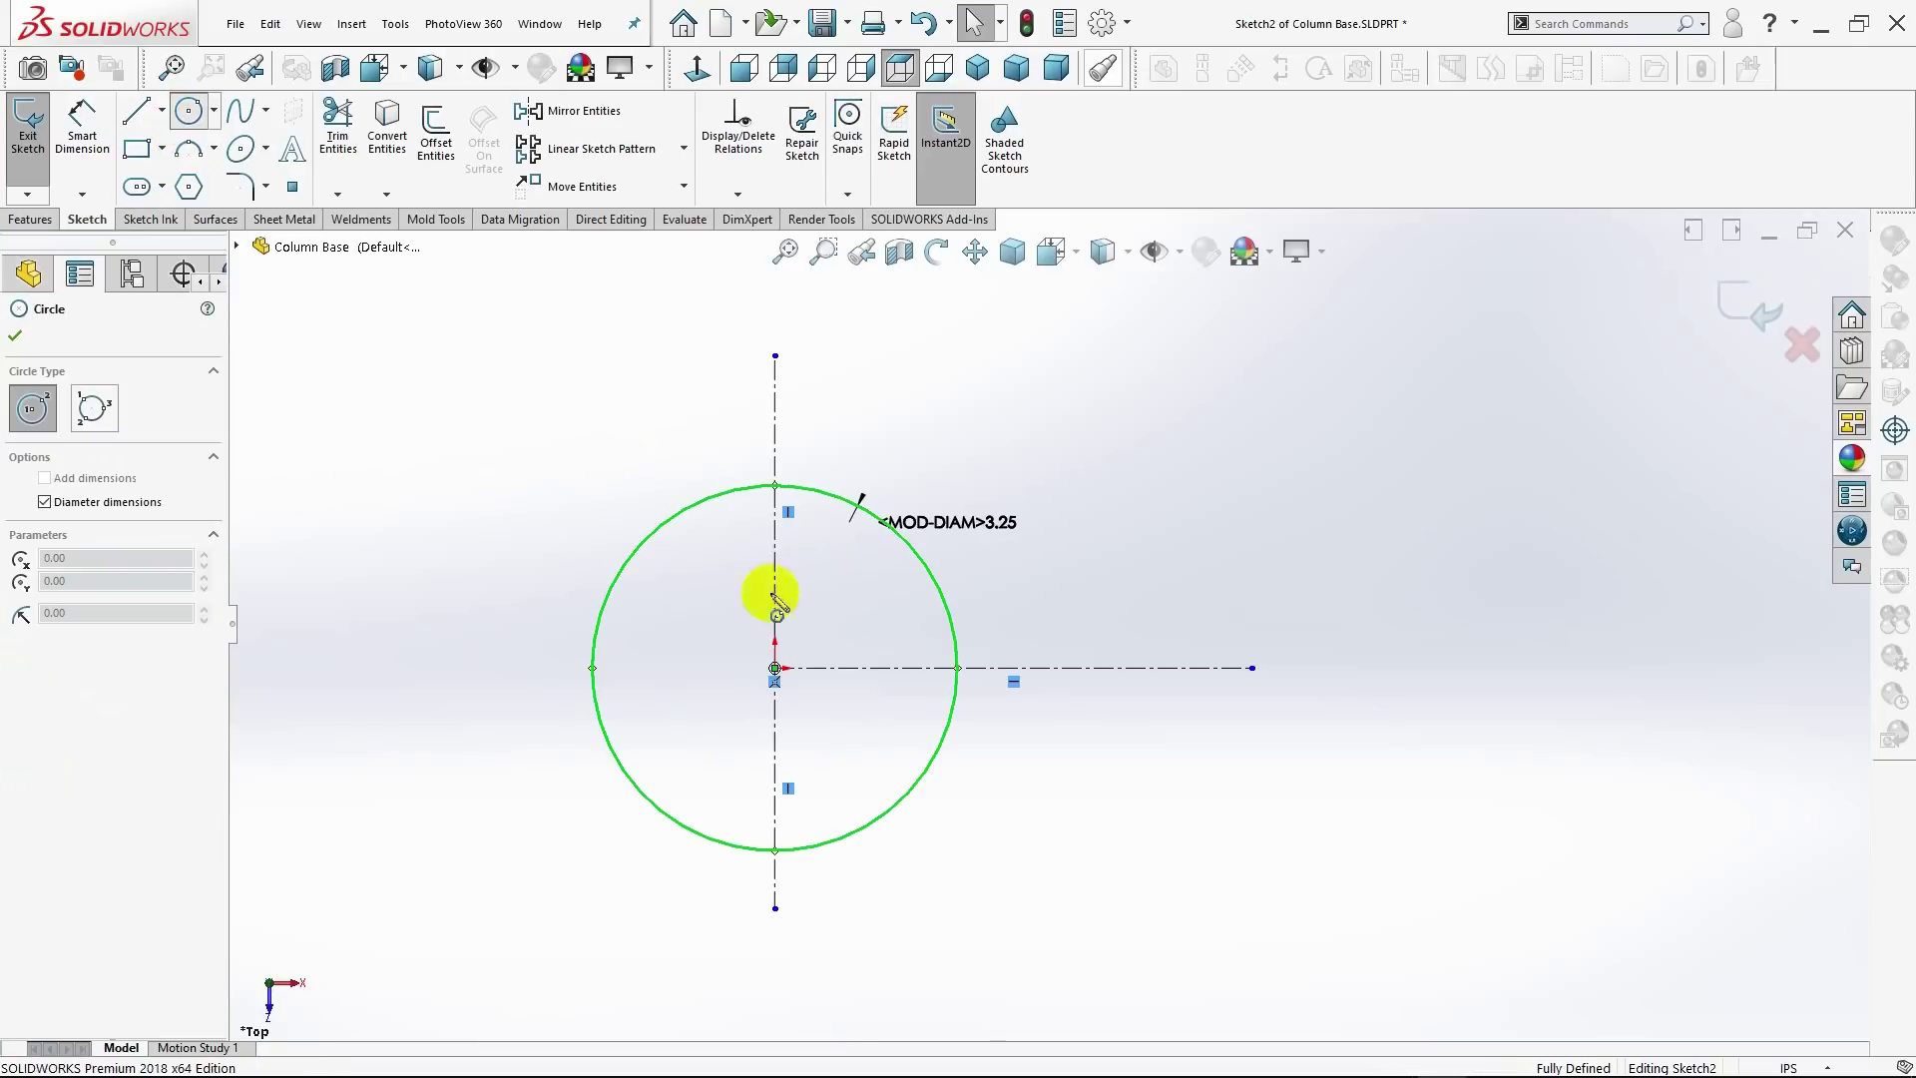
left_click(1187, 668)
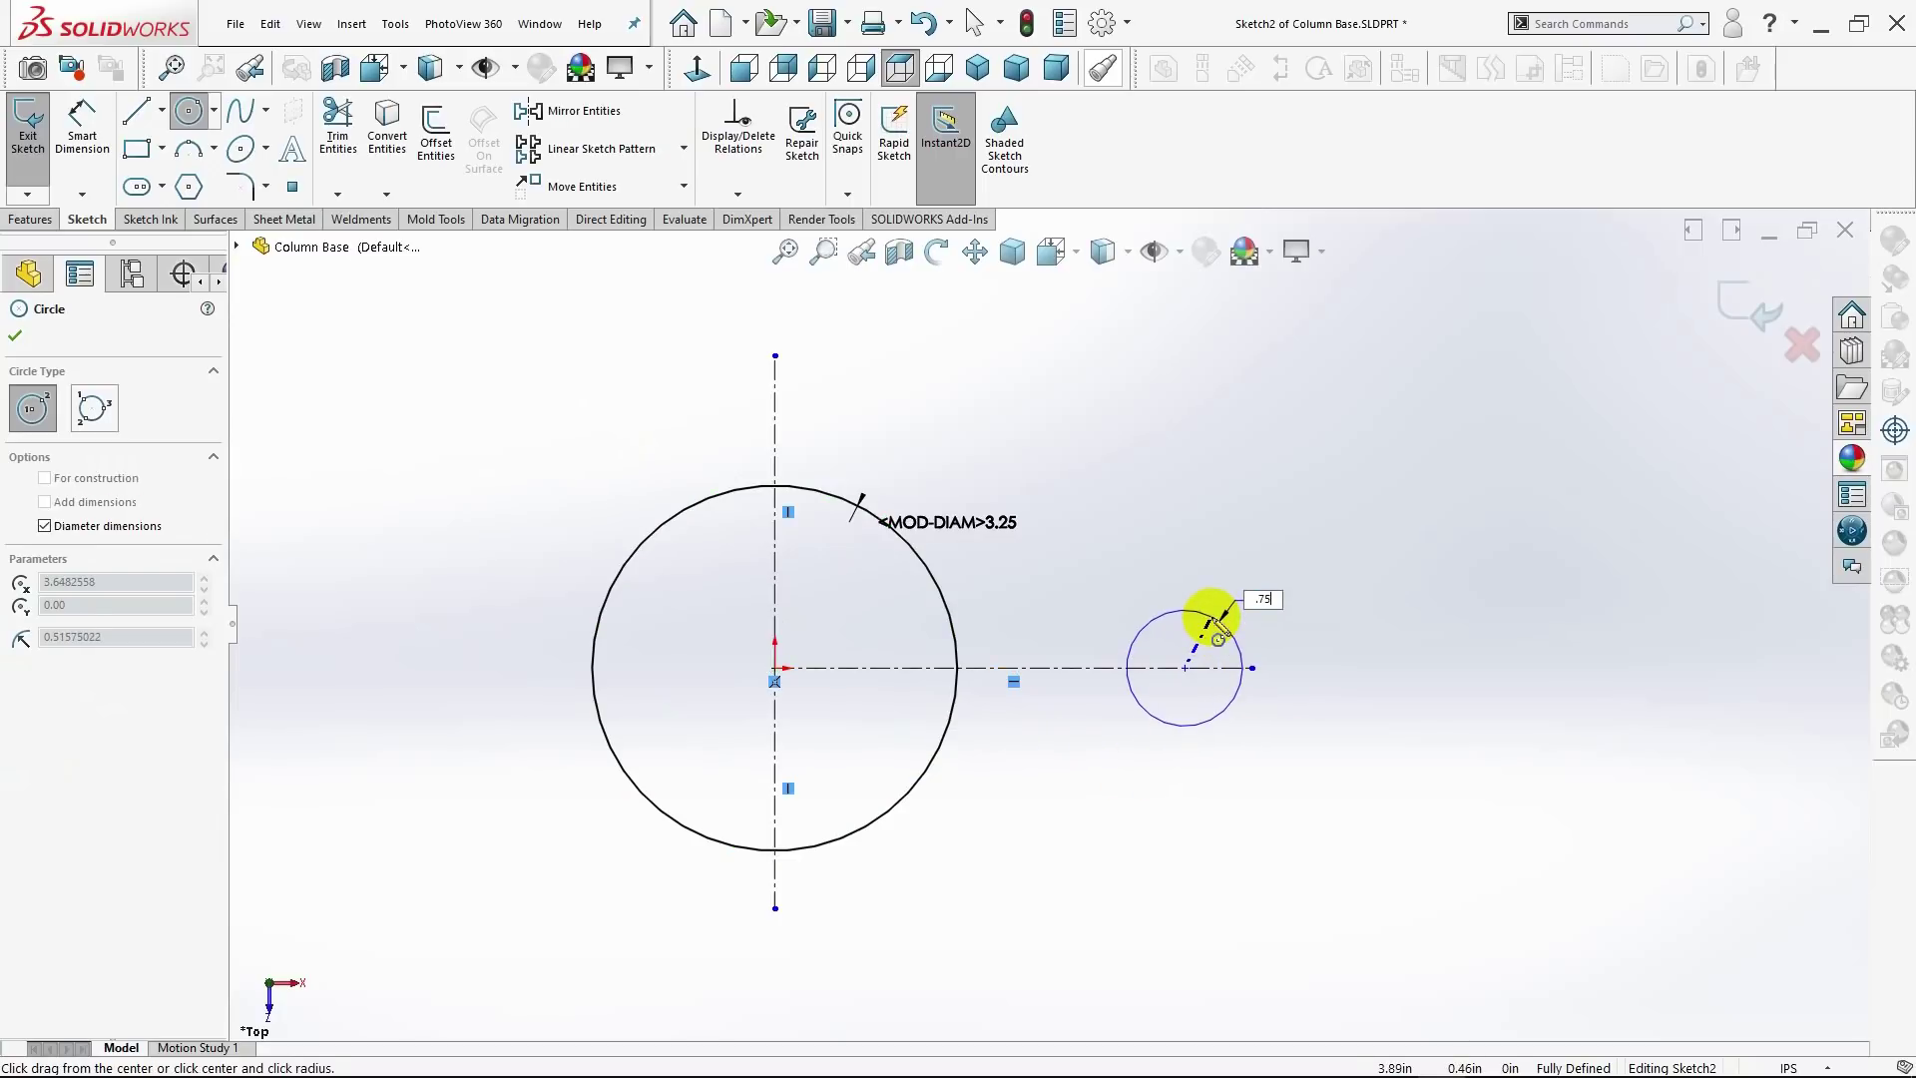
key("Return")
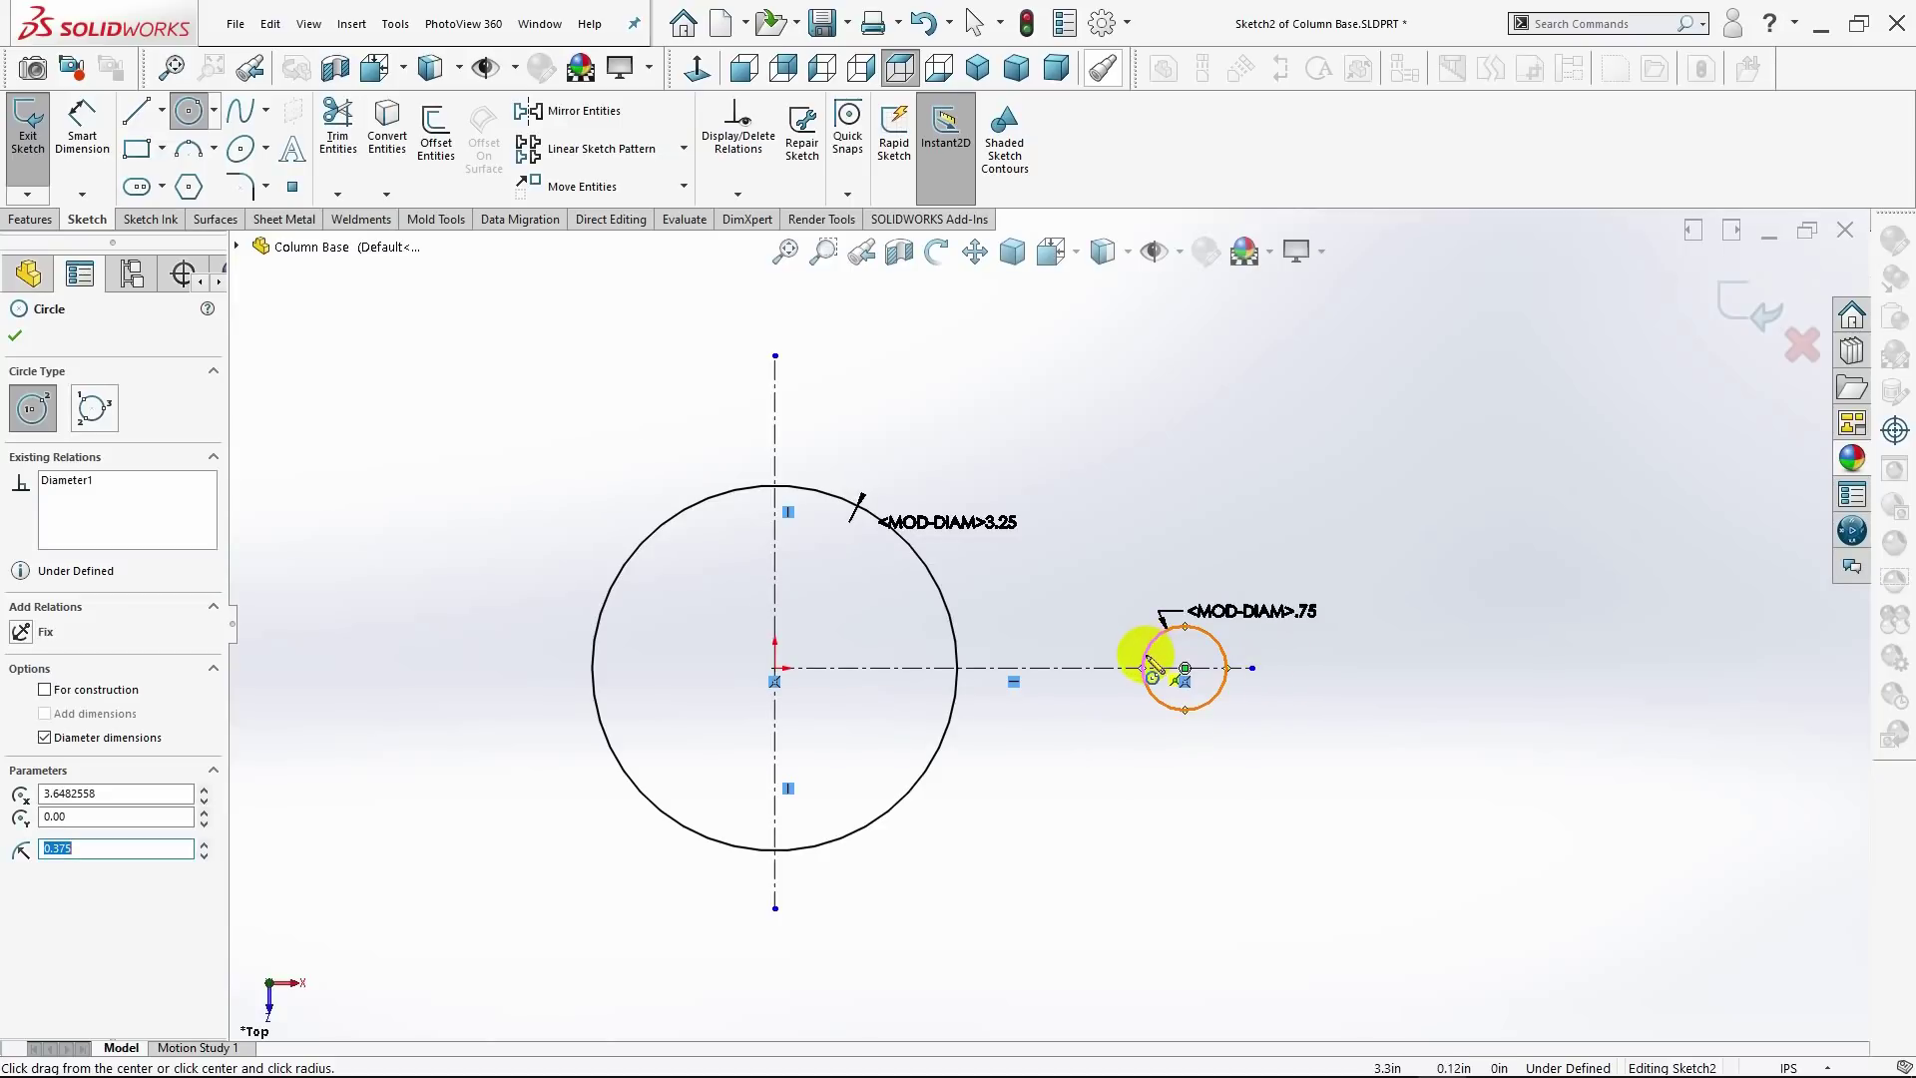
key("Escape")
Step: Set the diameter of the small circle on the horizontal centerline to 1.5 in
left_click(1262, 618)
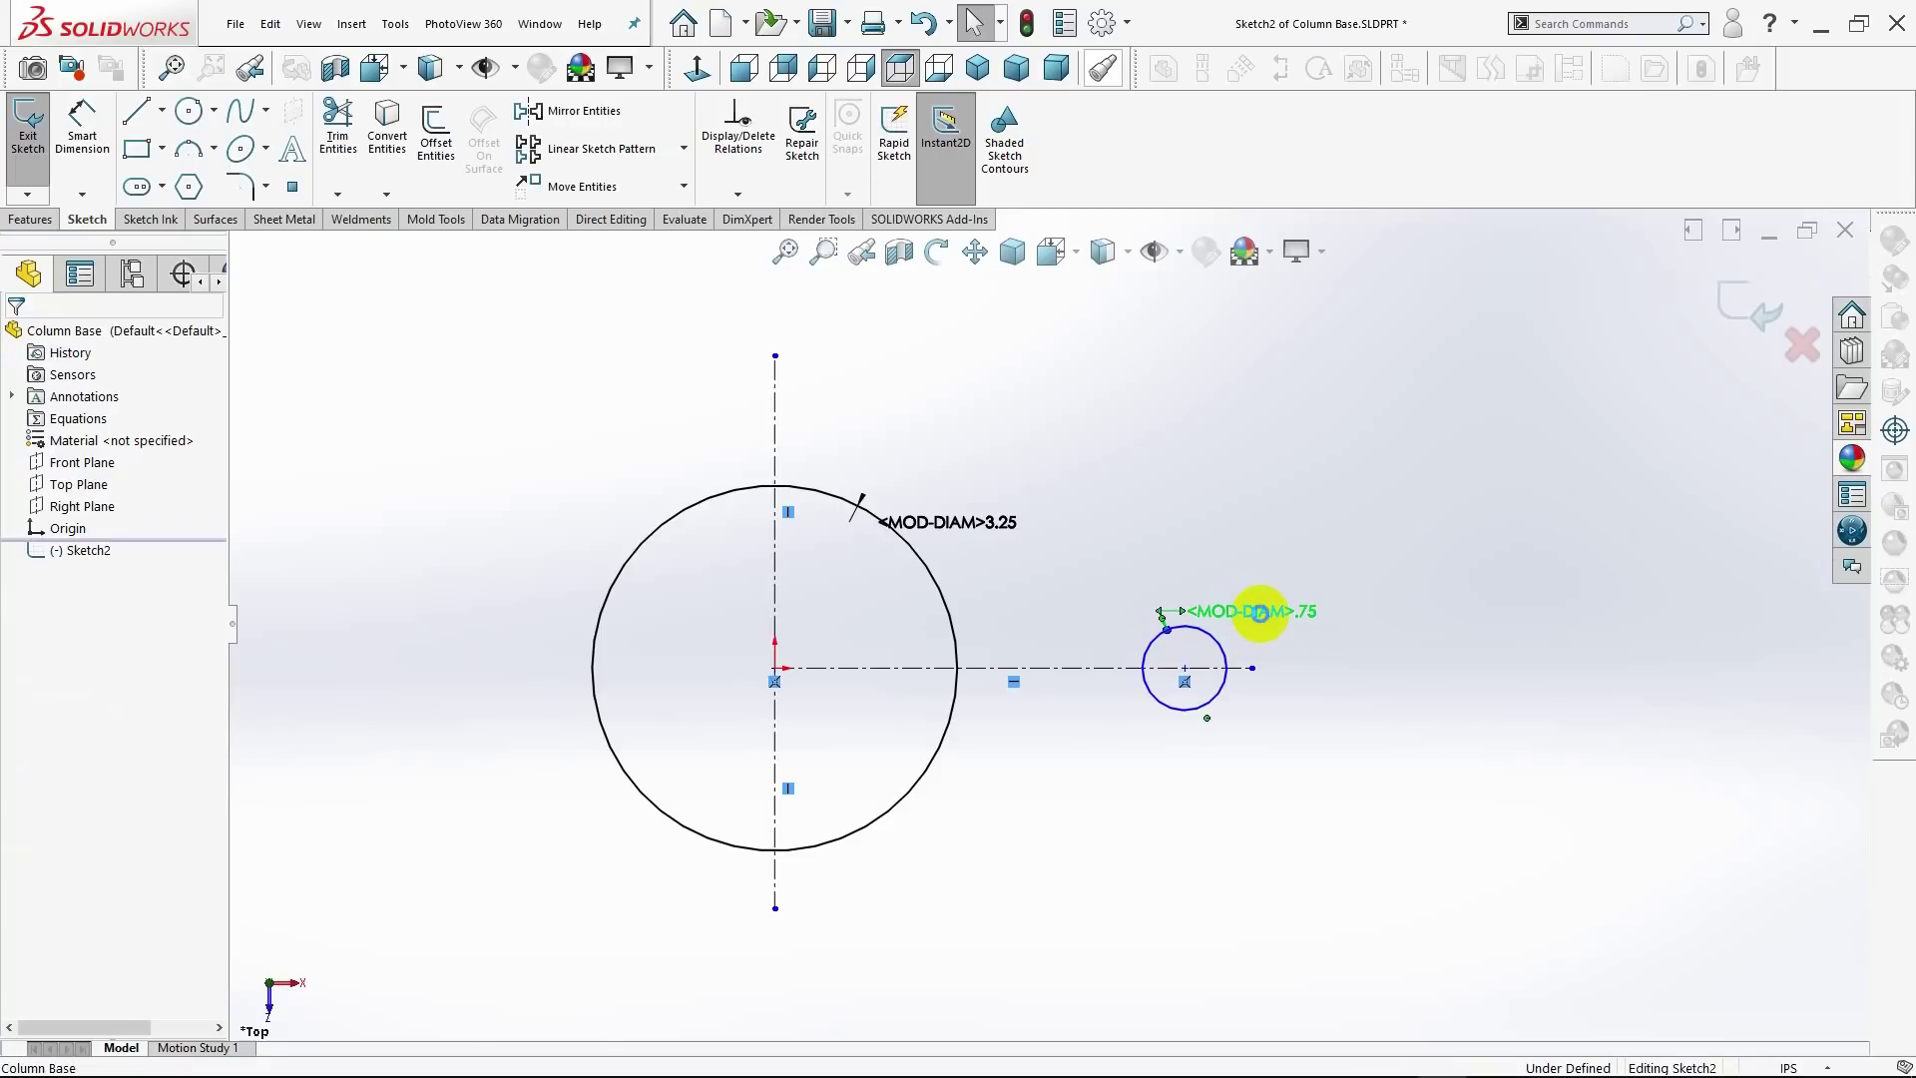
double_click(1260, 612)
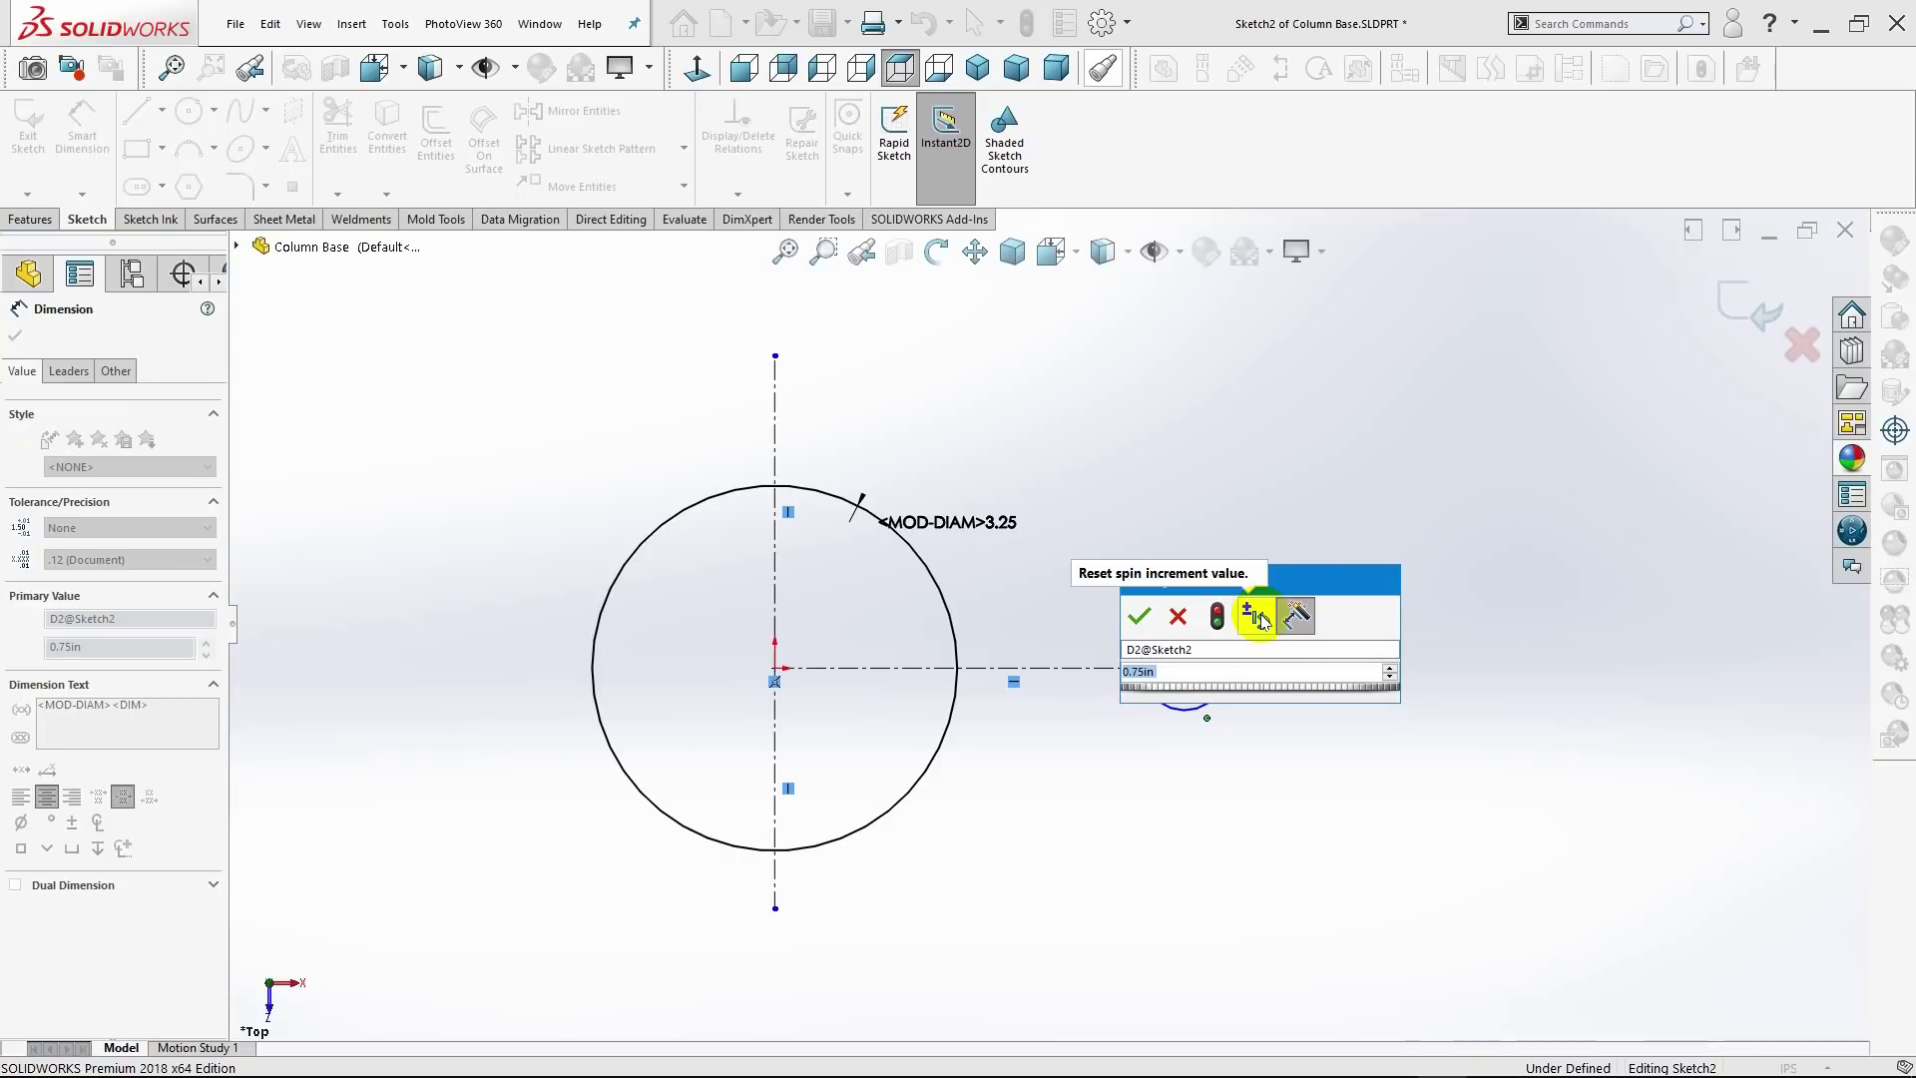
type("1.5")
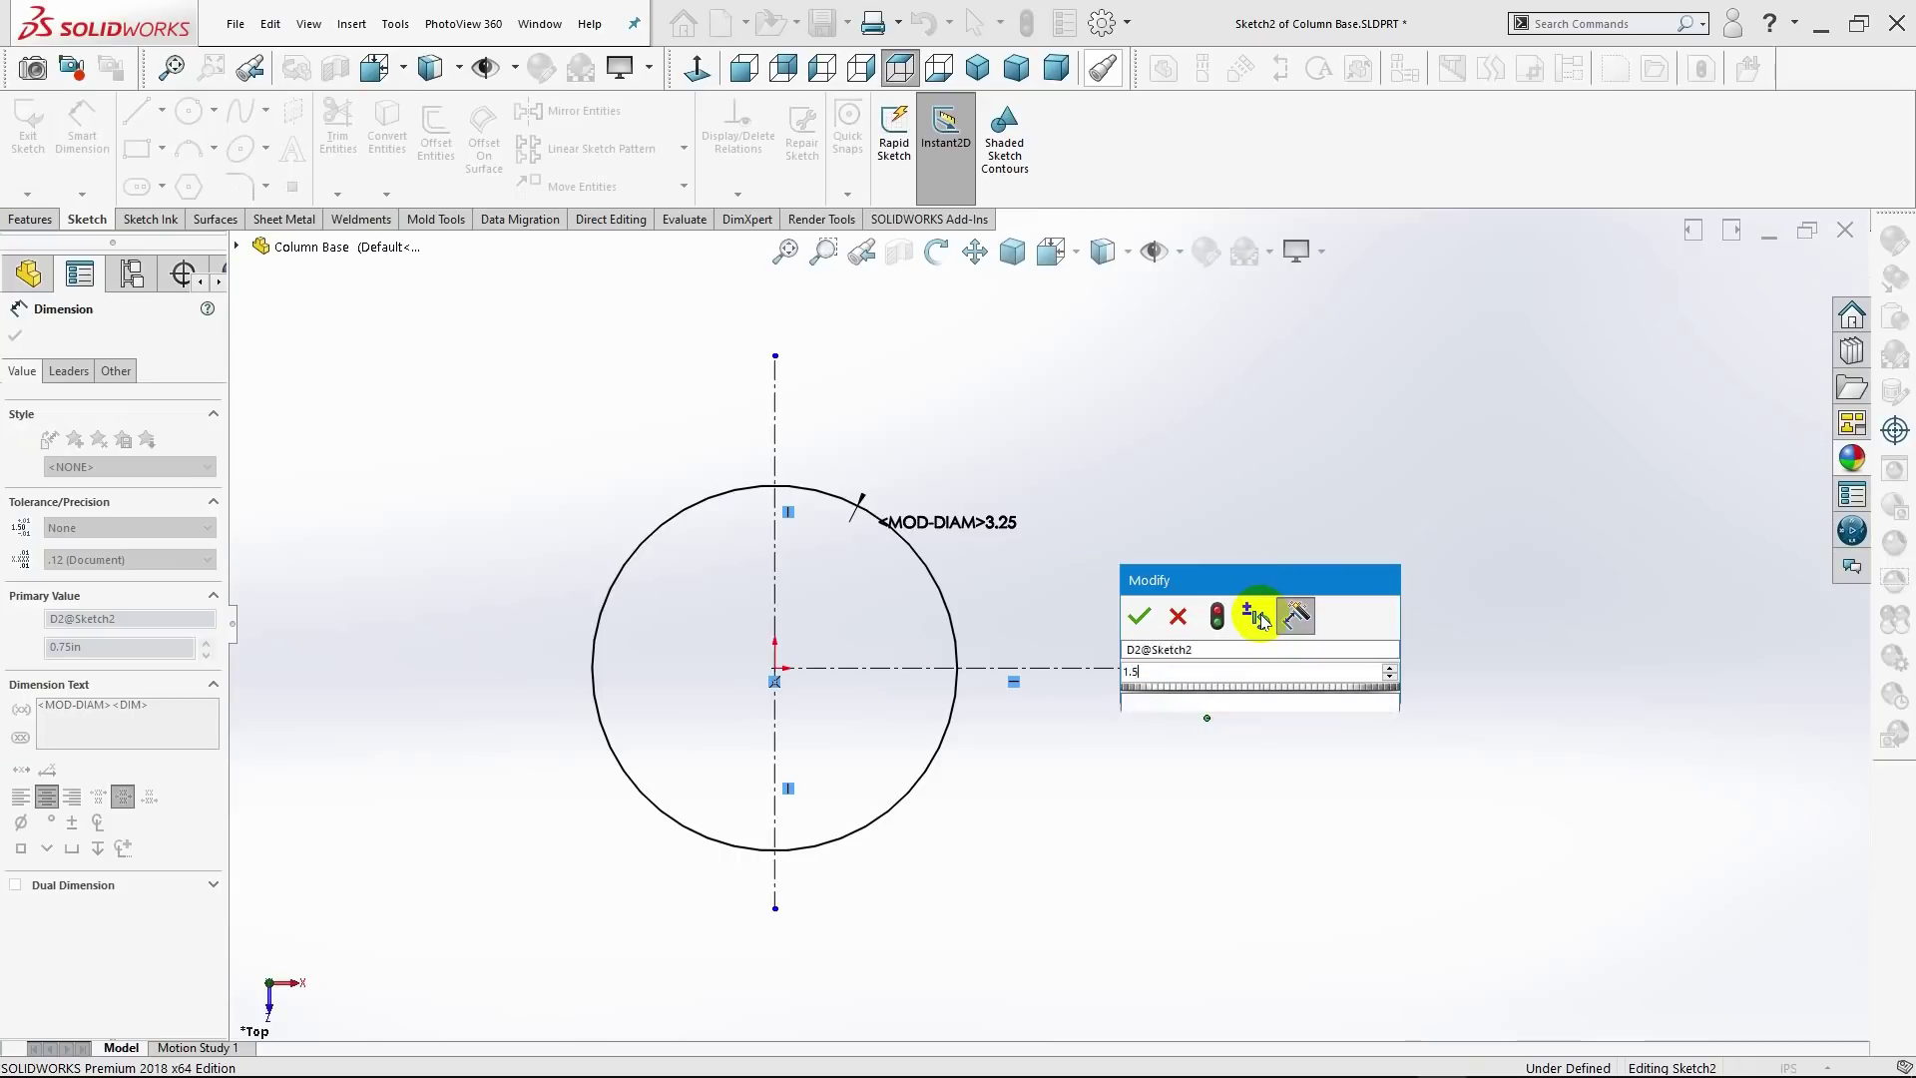
key("Return")
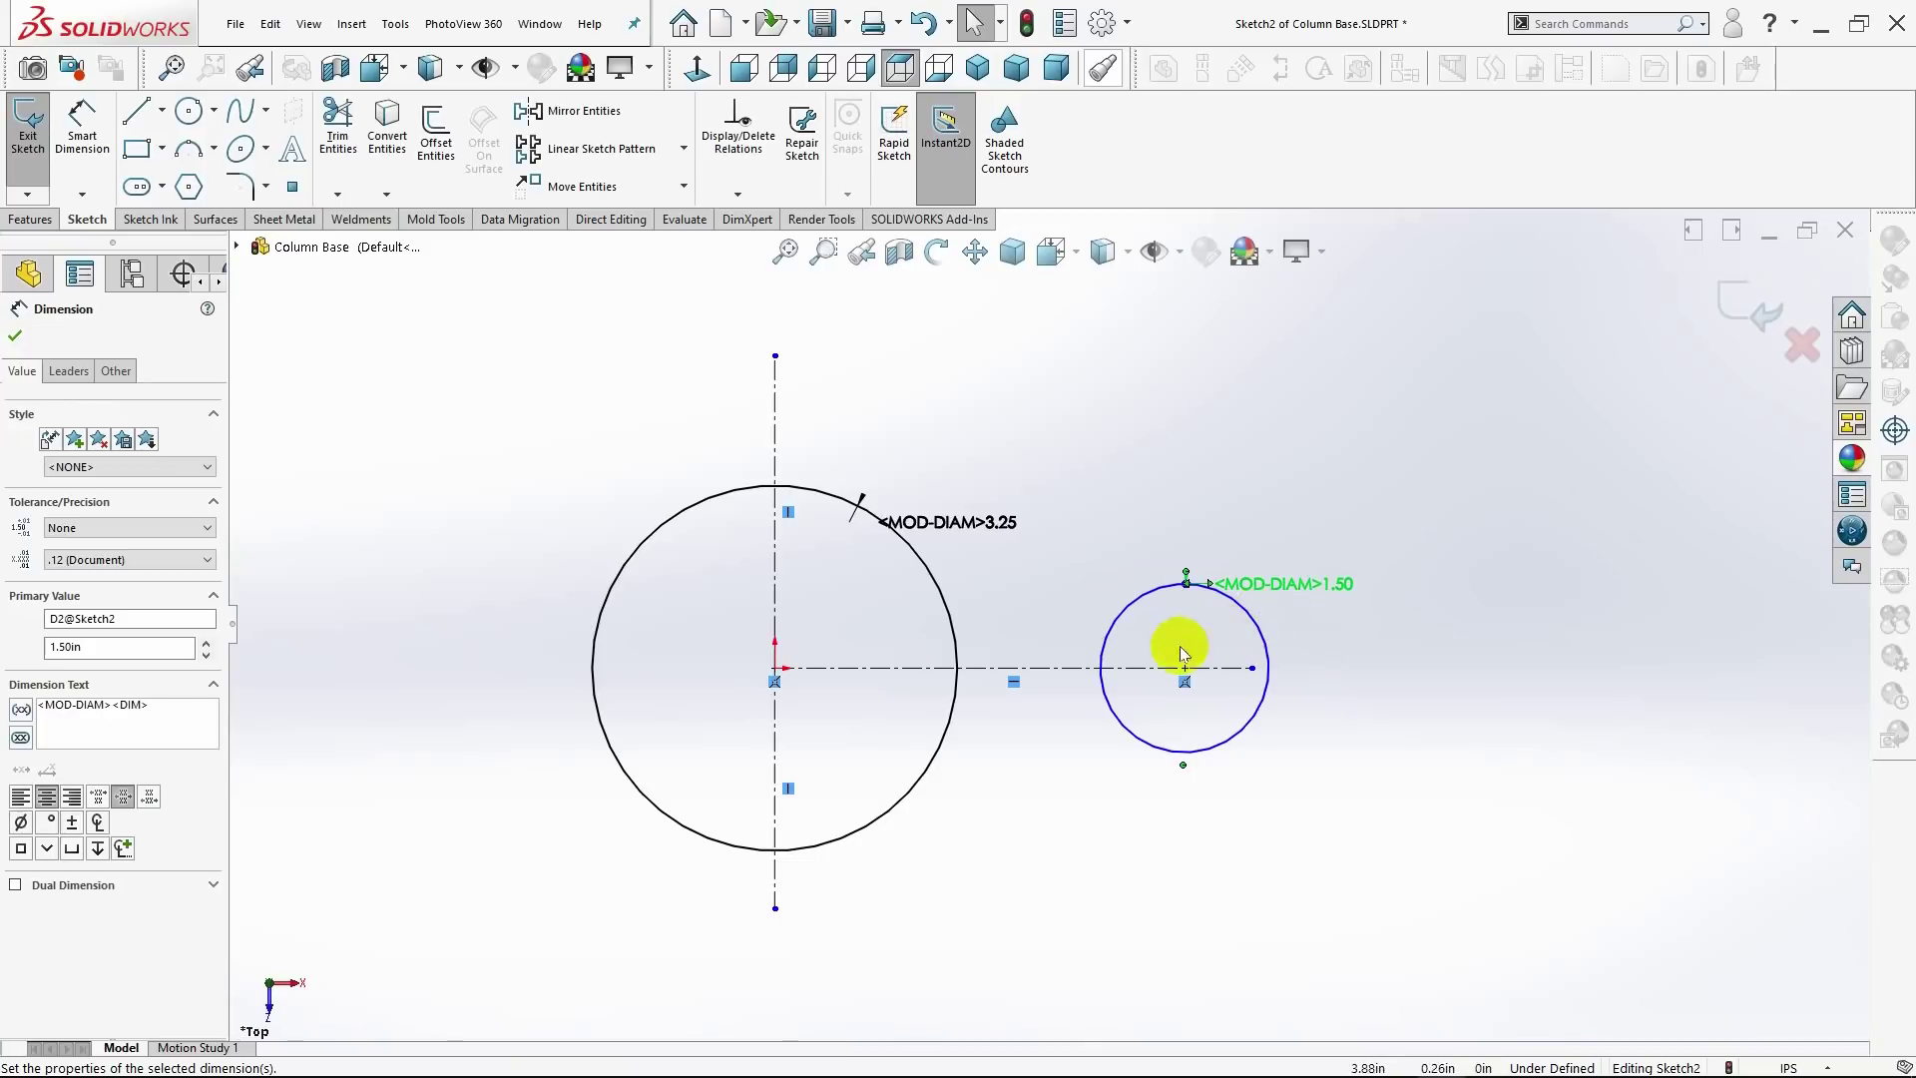
left_click(14, 335)
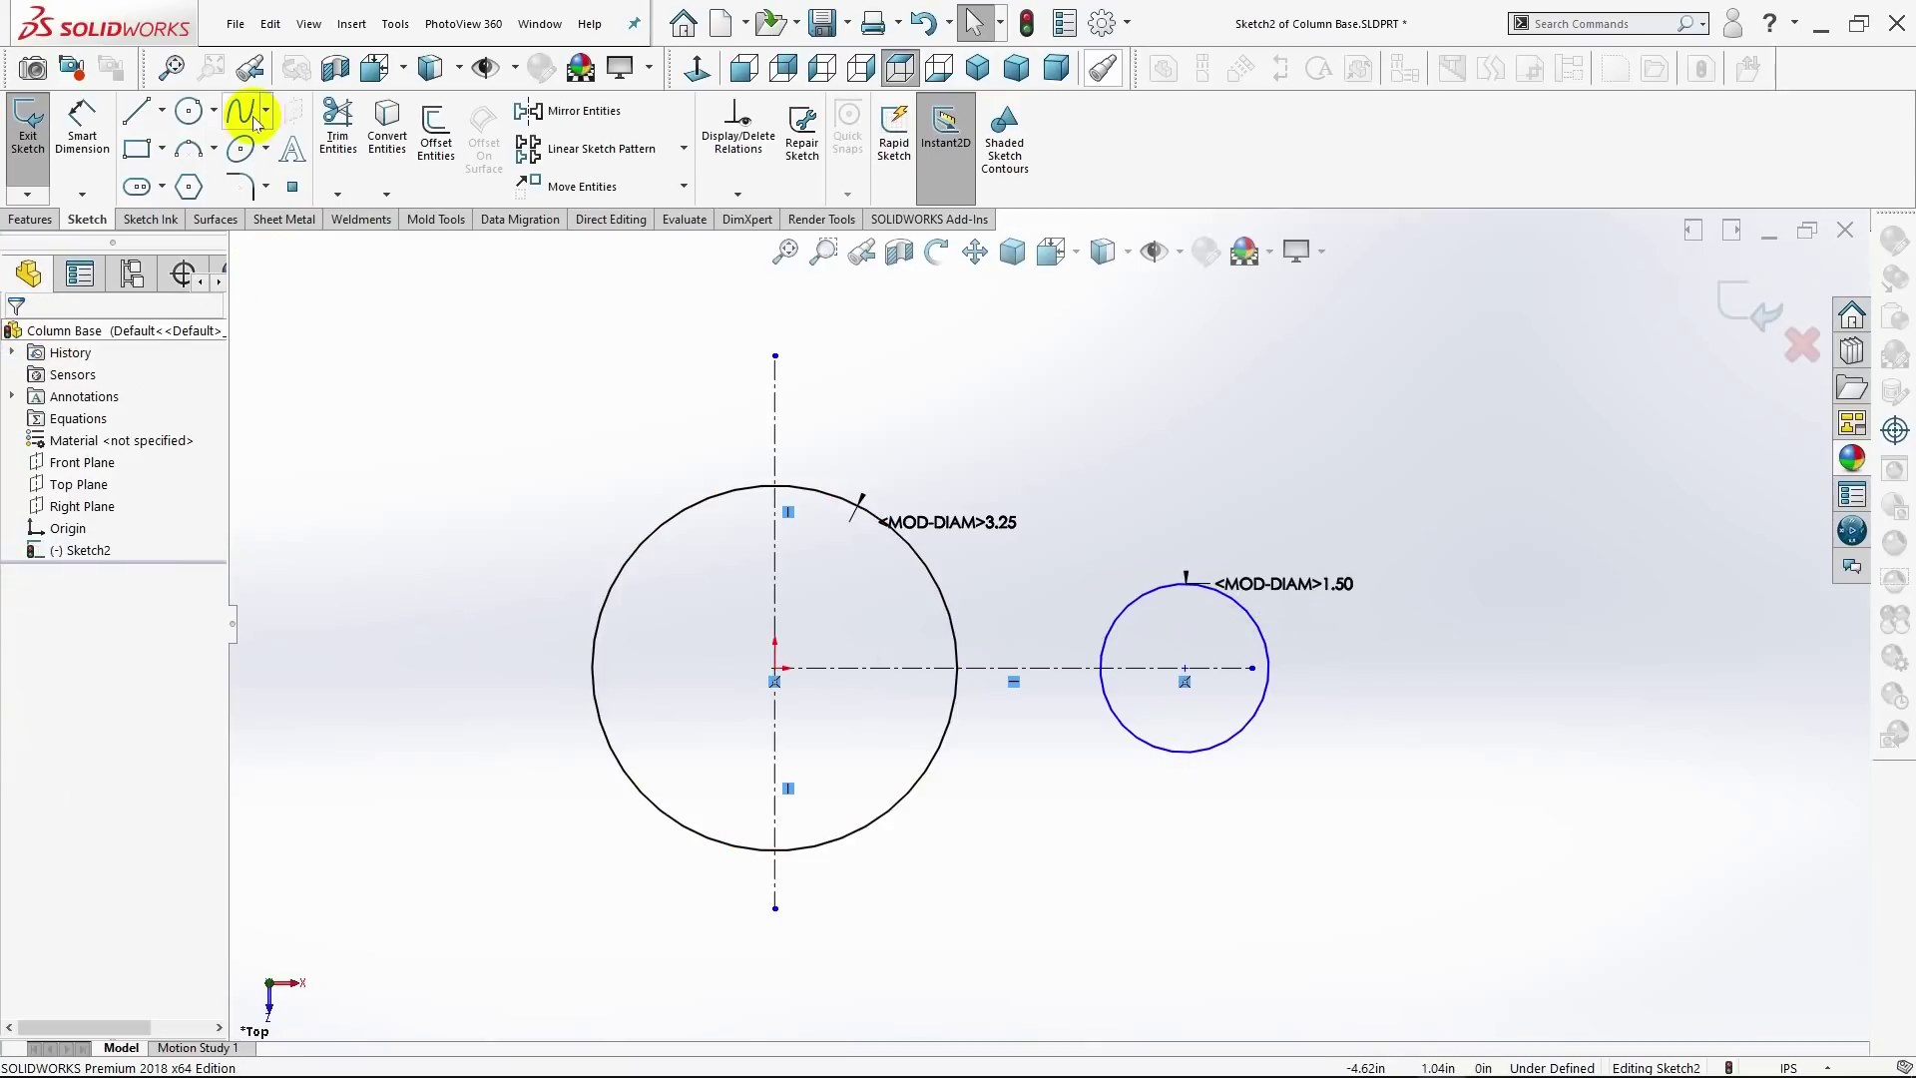
Step: Dimension the horizontal distance between the origin and the small circle's centre as 1.875 in
left_click(84, 130)
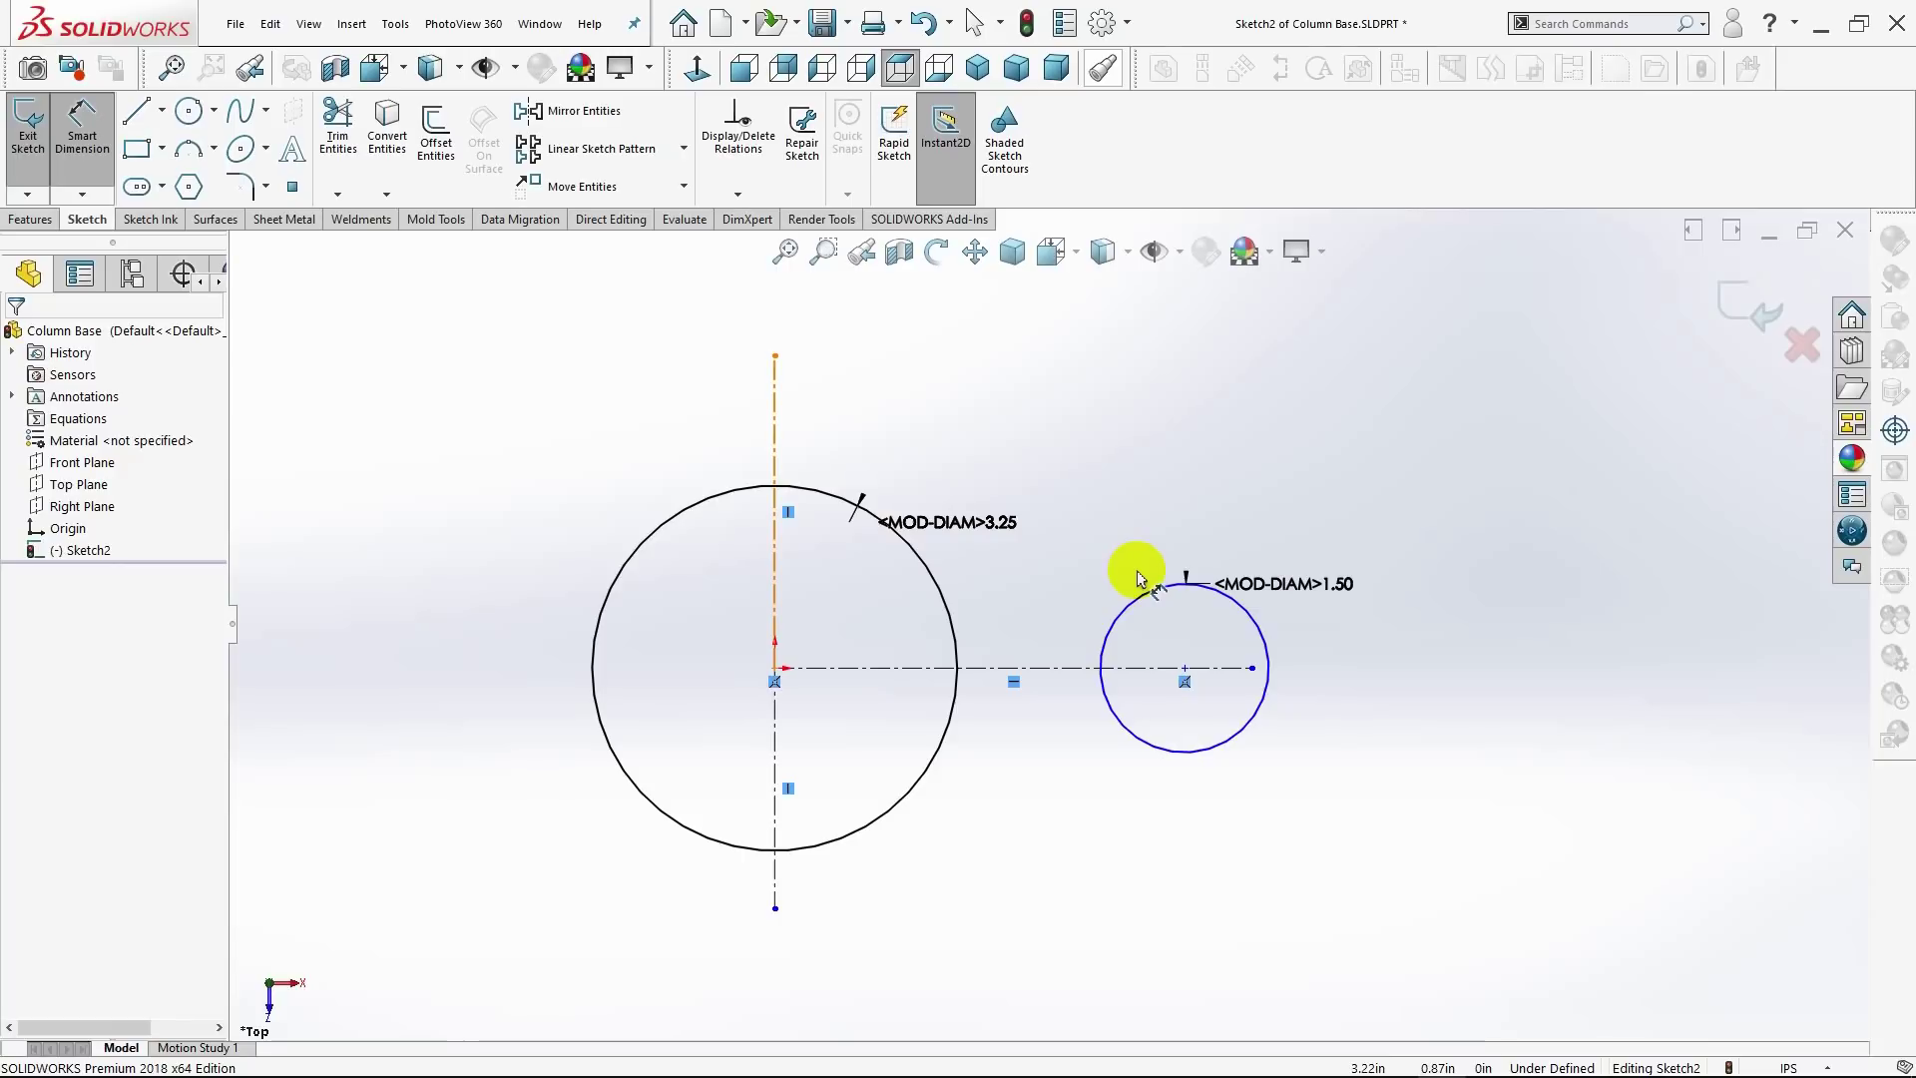
left_click(777, 670)
left_click(1184, 668)
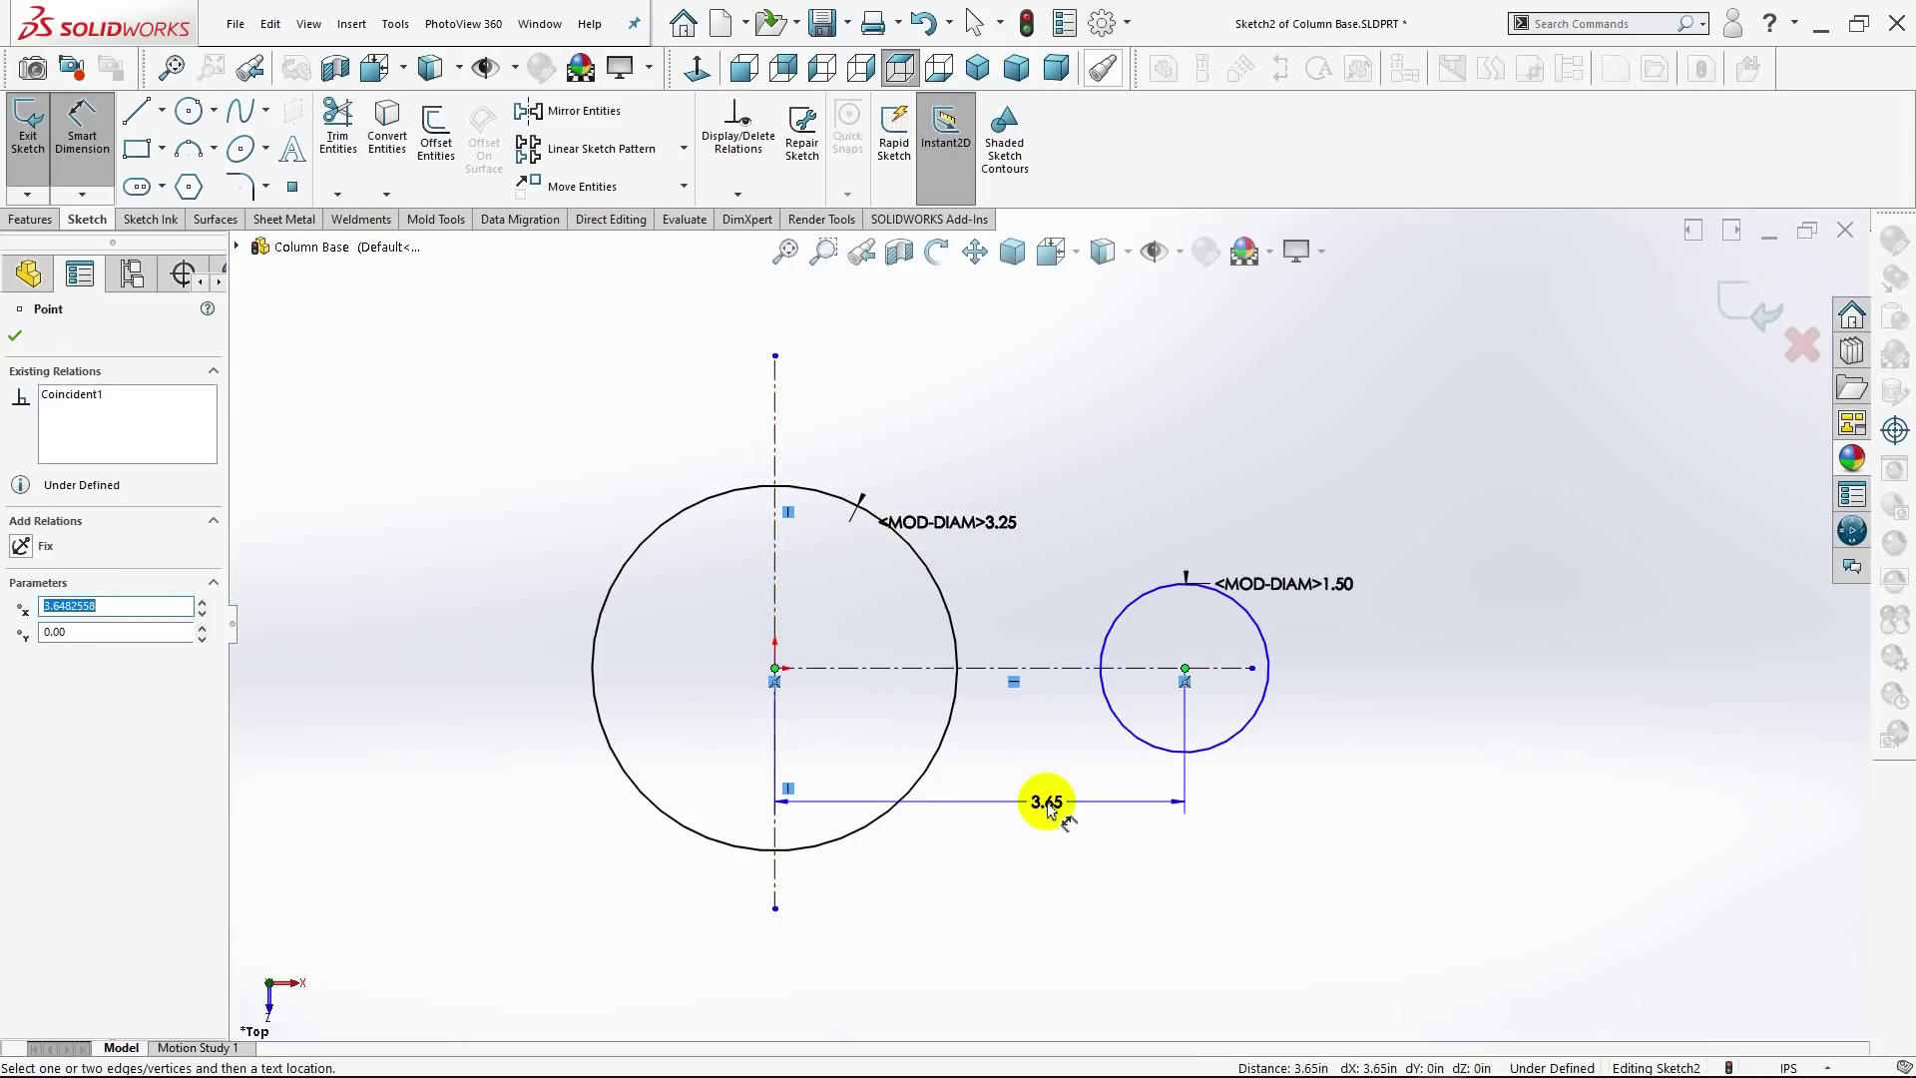
left_click(1018, 860)
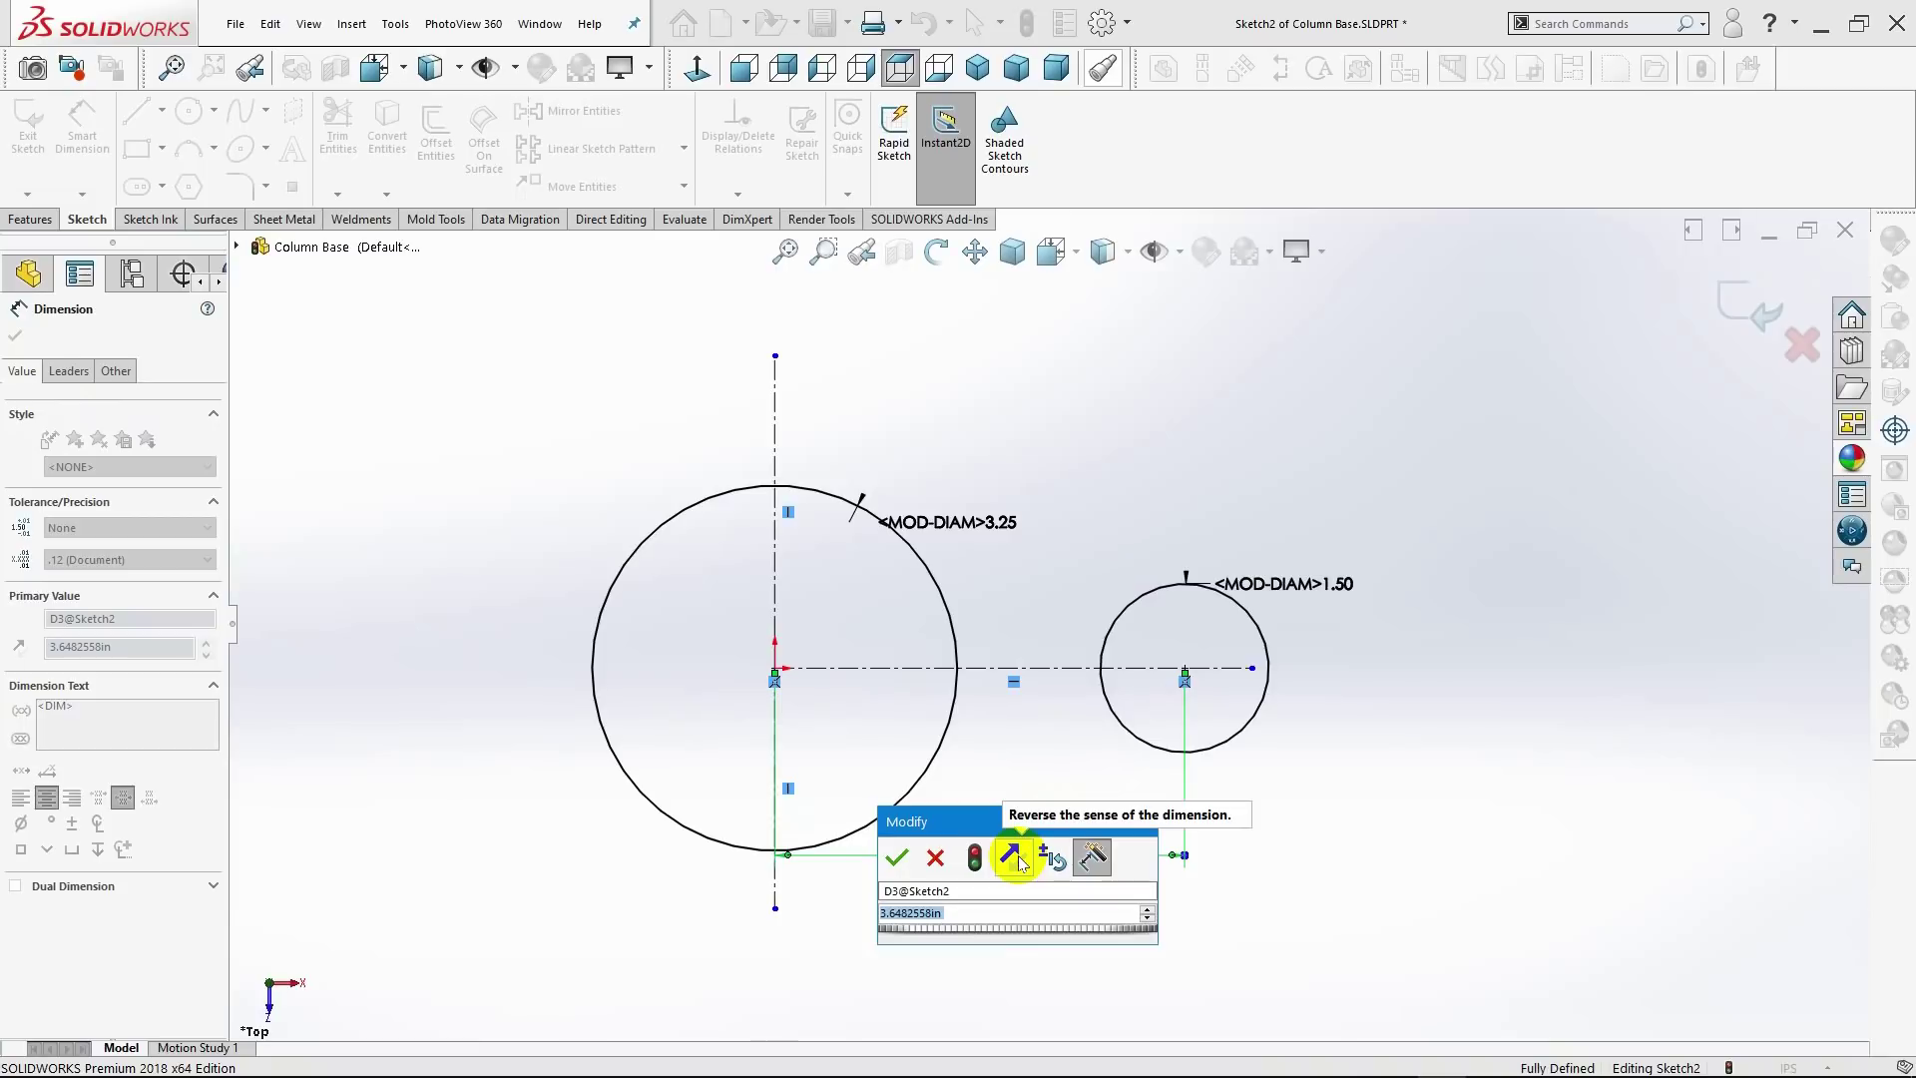
type("1.")
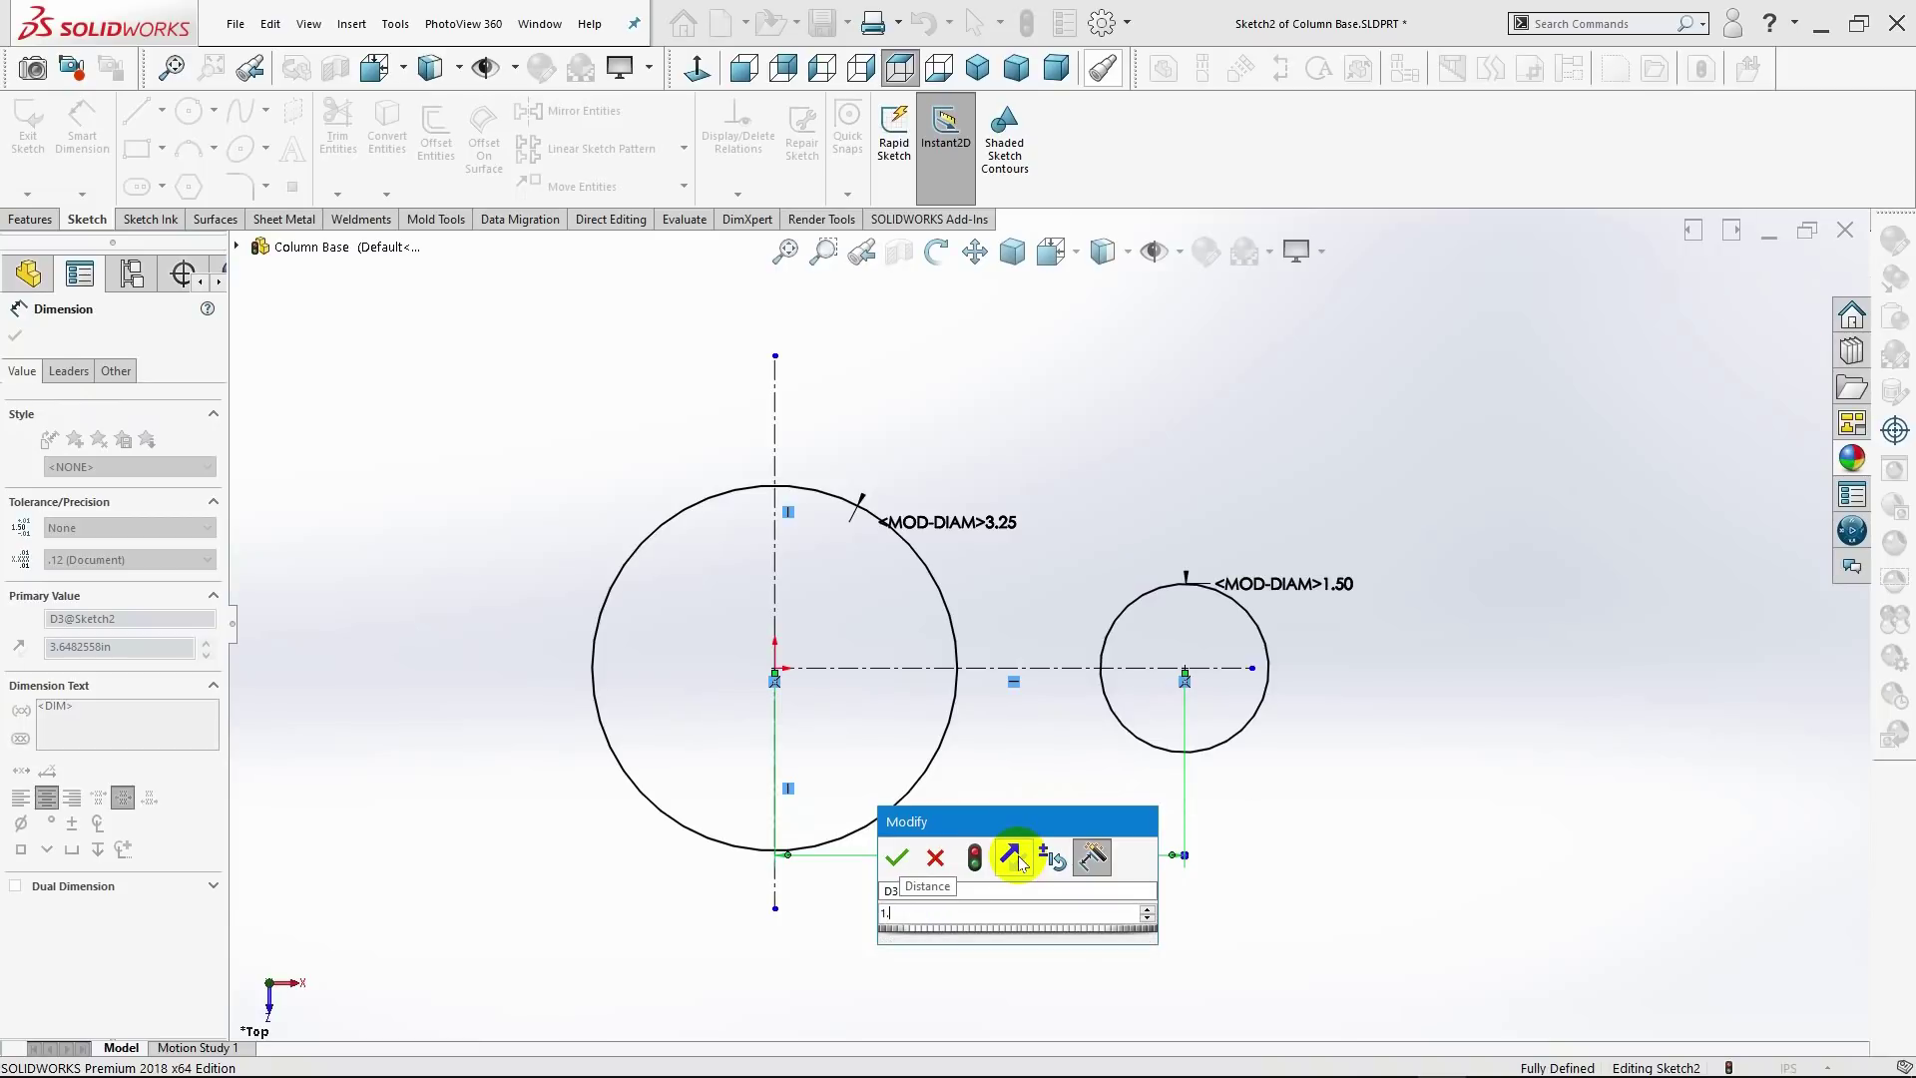
type("8750")
key("Return")
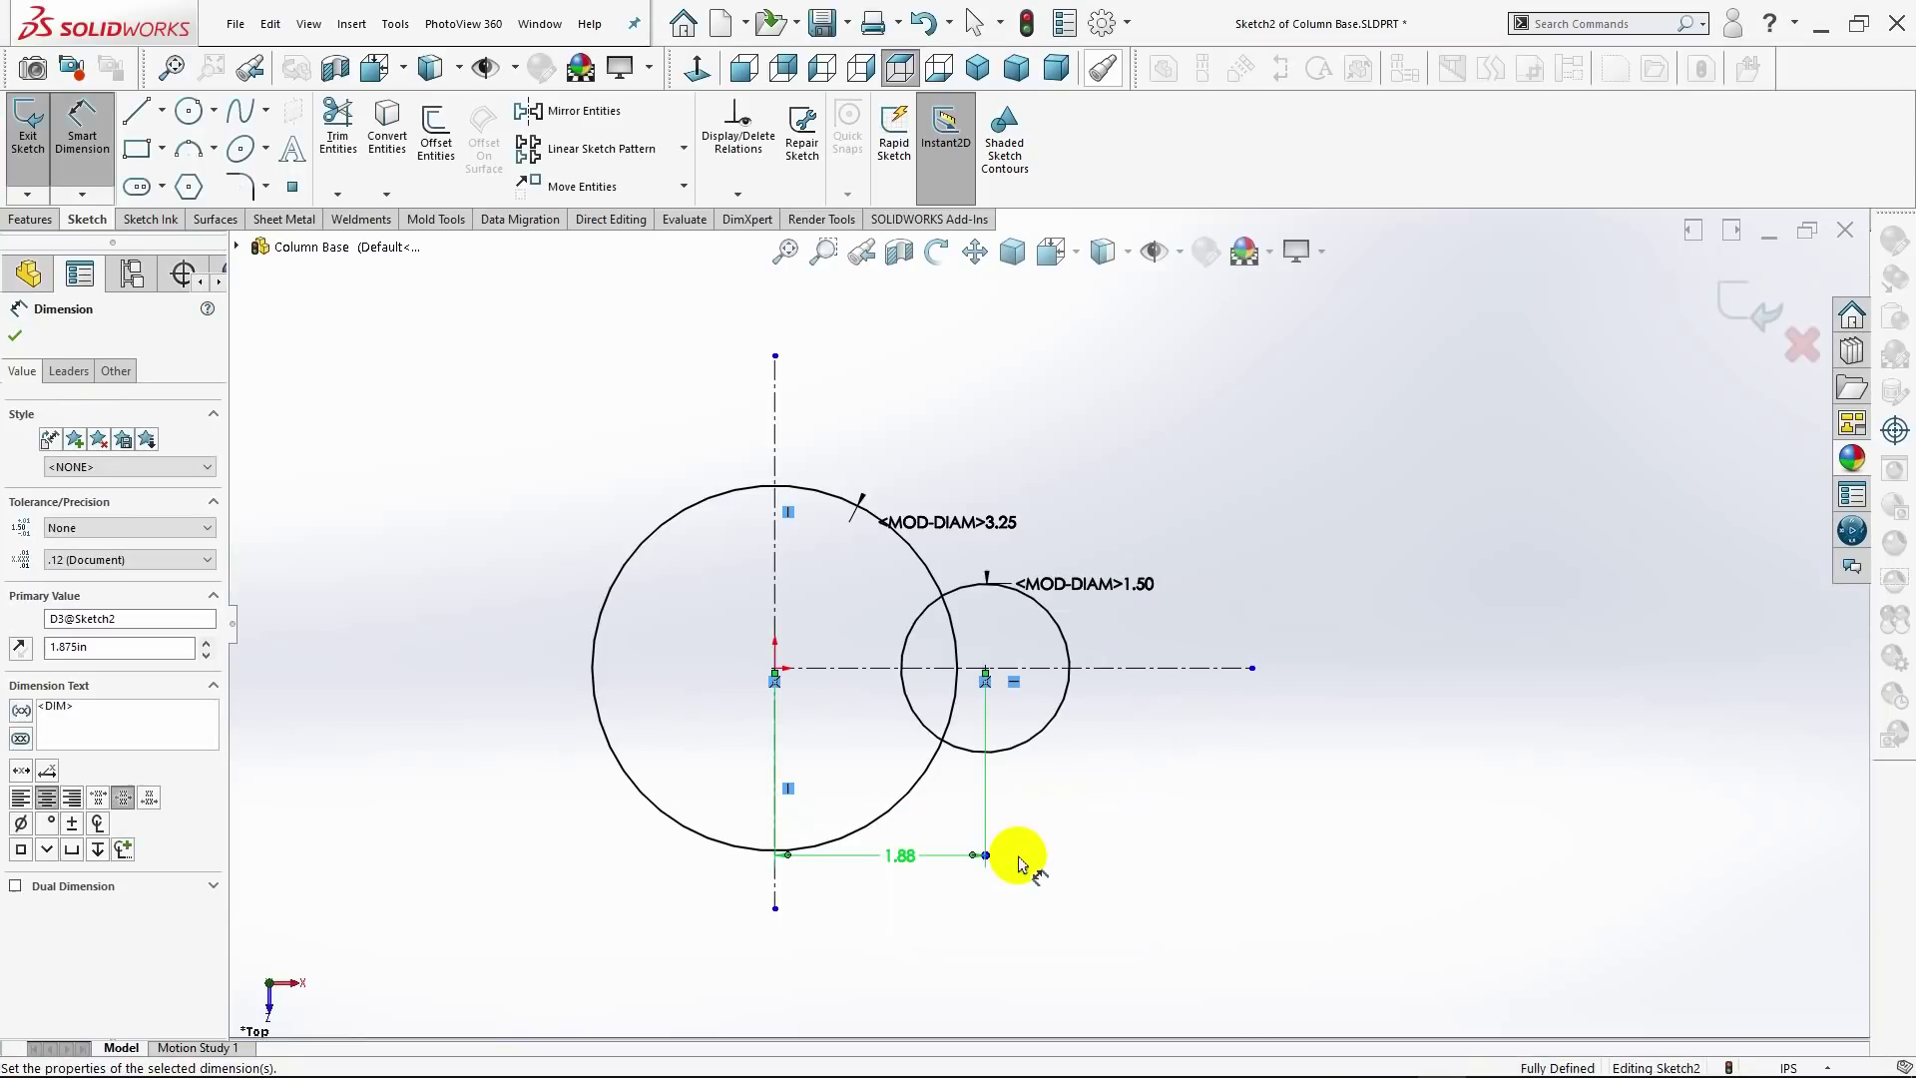
left_click(14, 342)
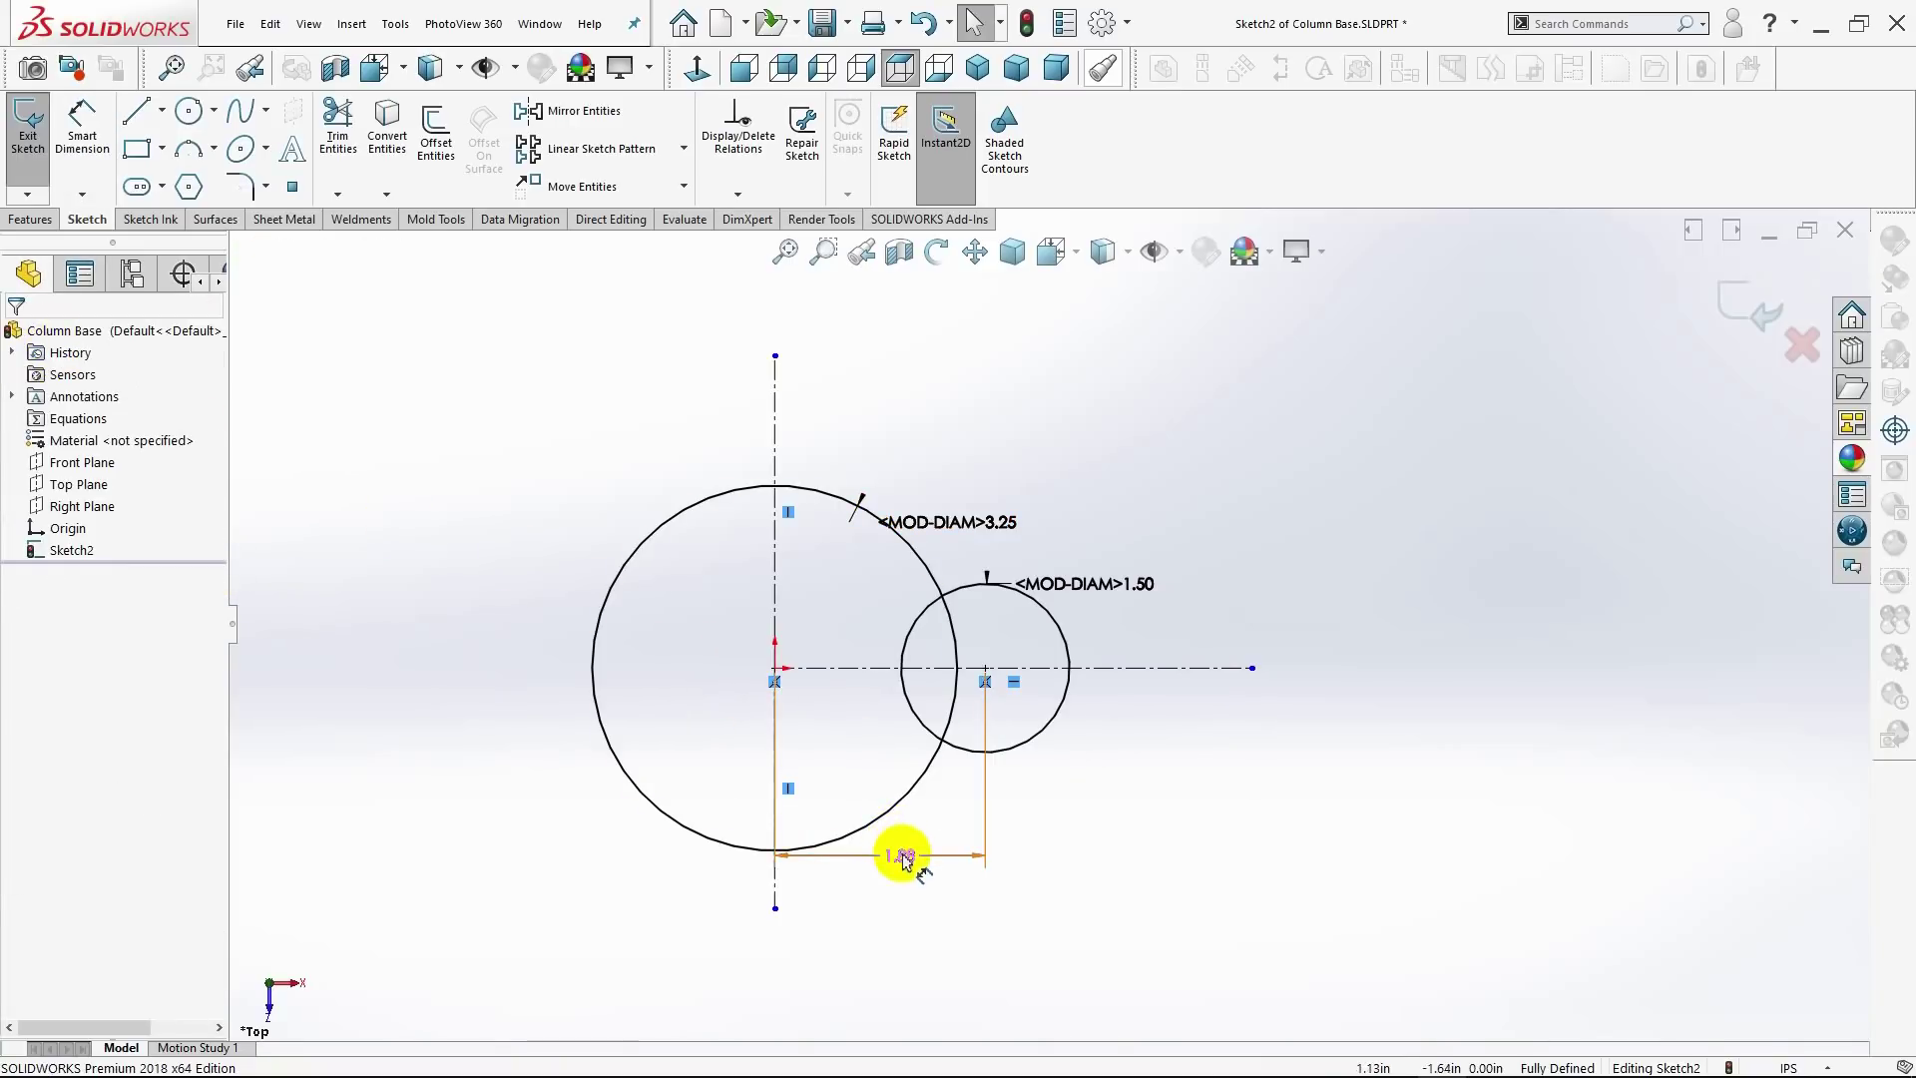
Step: Move the centre-distance dimension farther below the circles and both diameter dimensions farther above them
left_click_drag(904, 855, 893, 931)
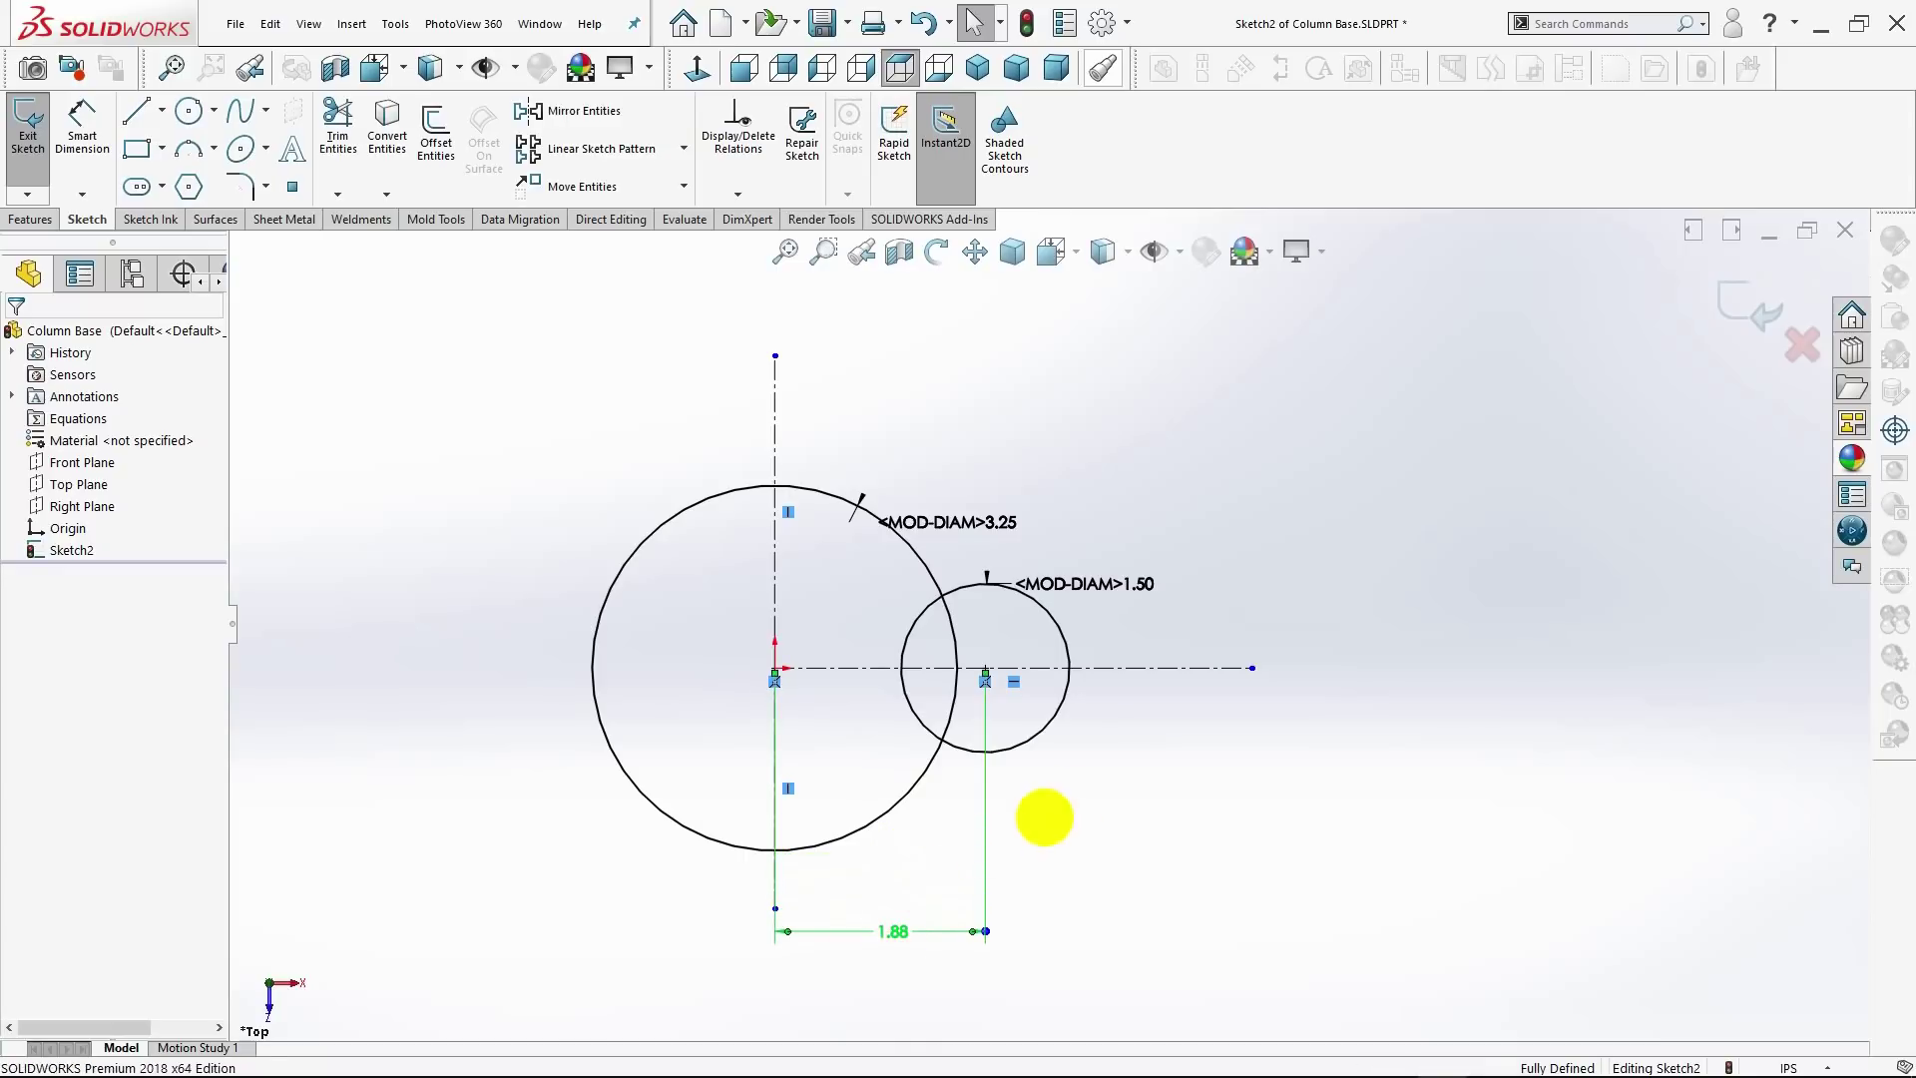
key("Escape")
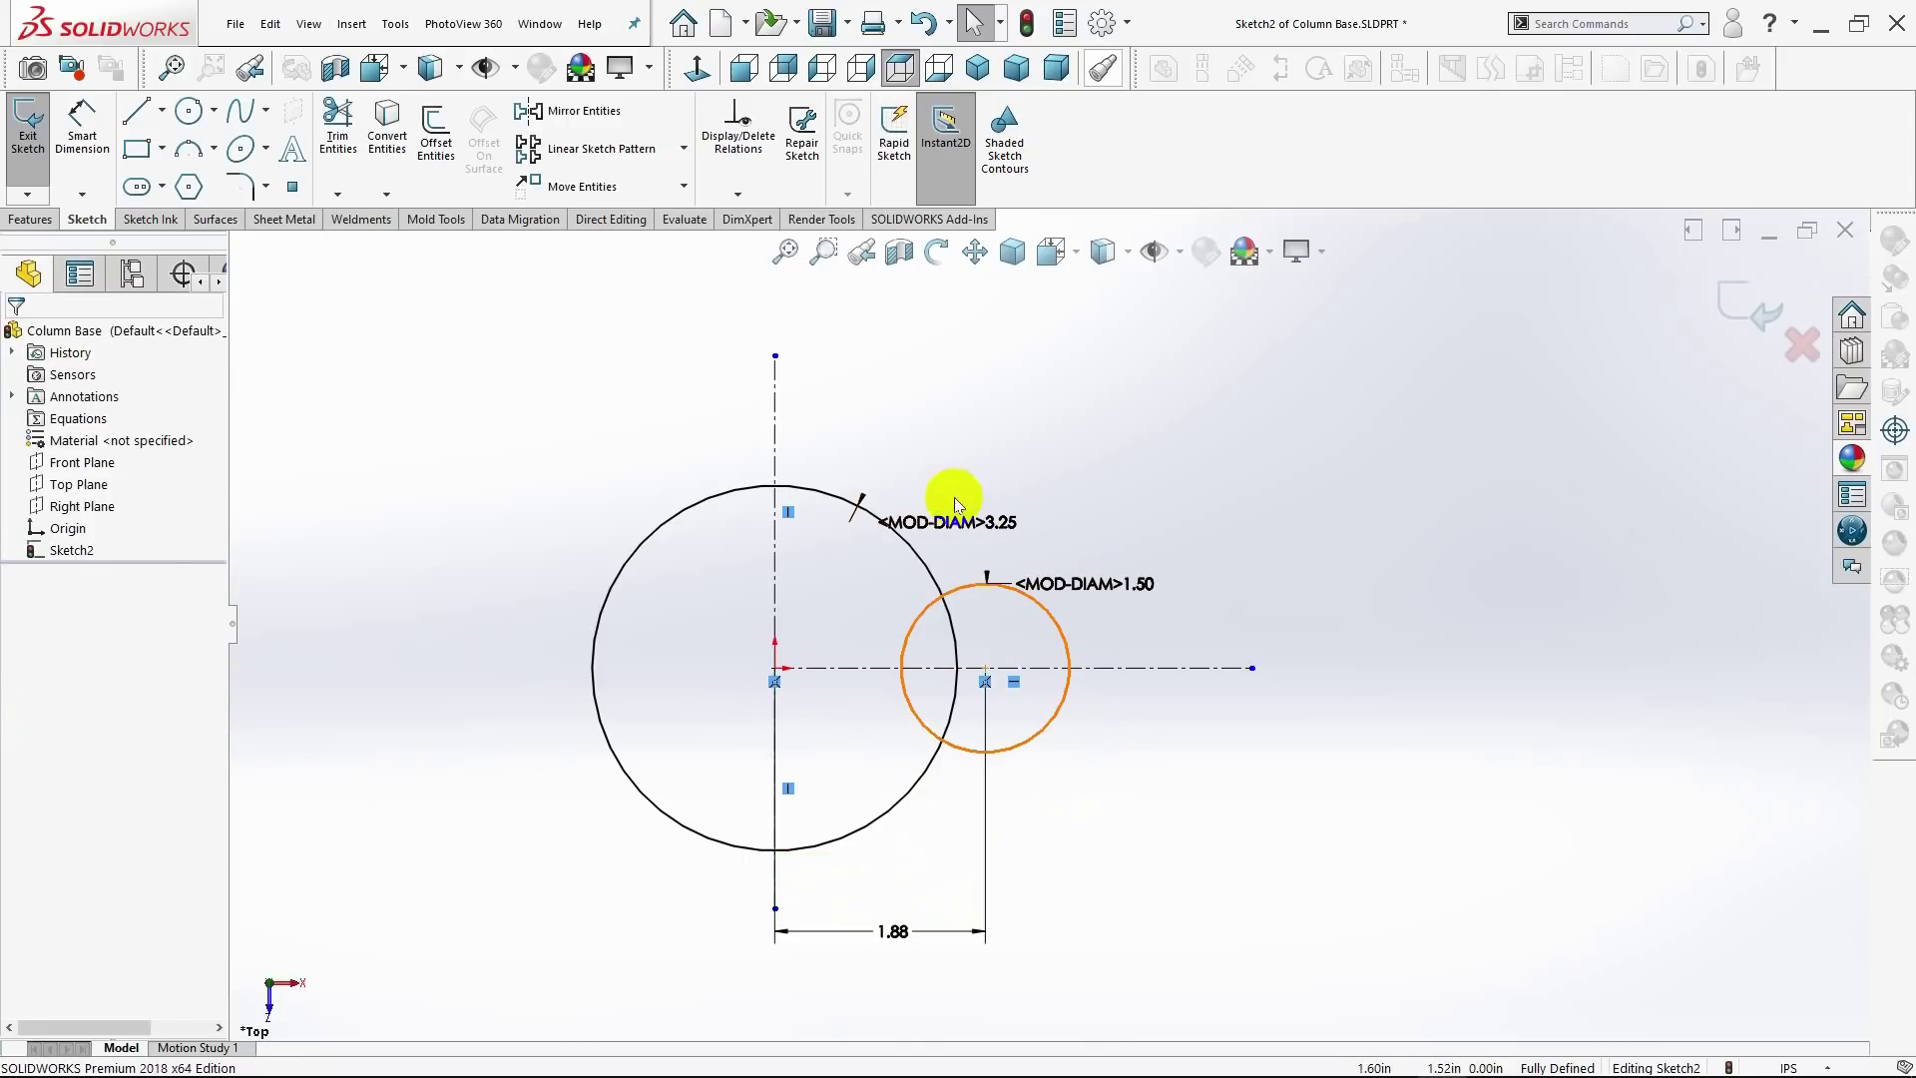
left_click_drag(956, 504, 975, 417)
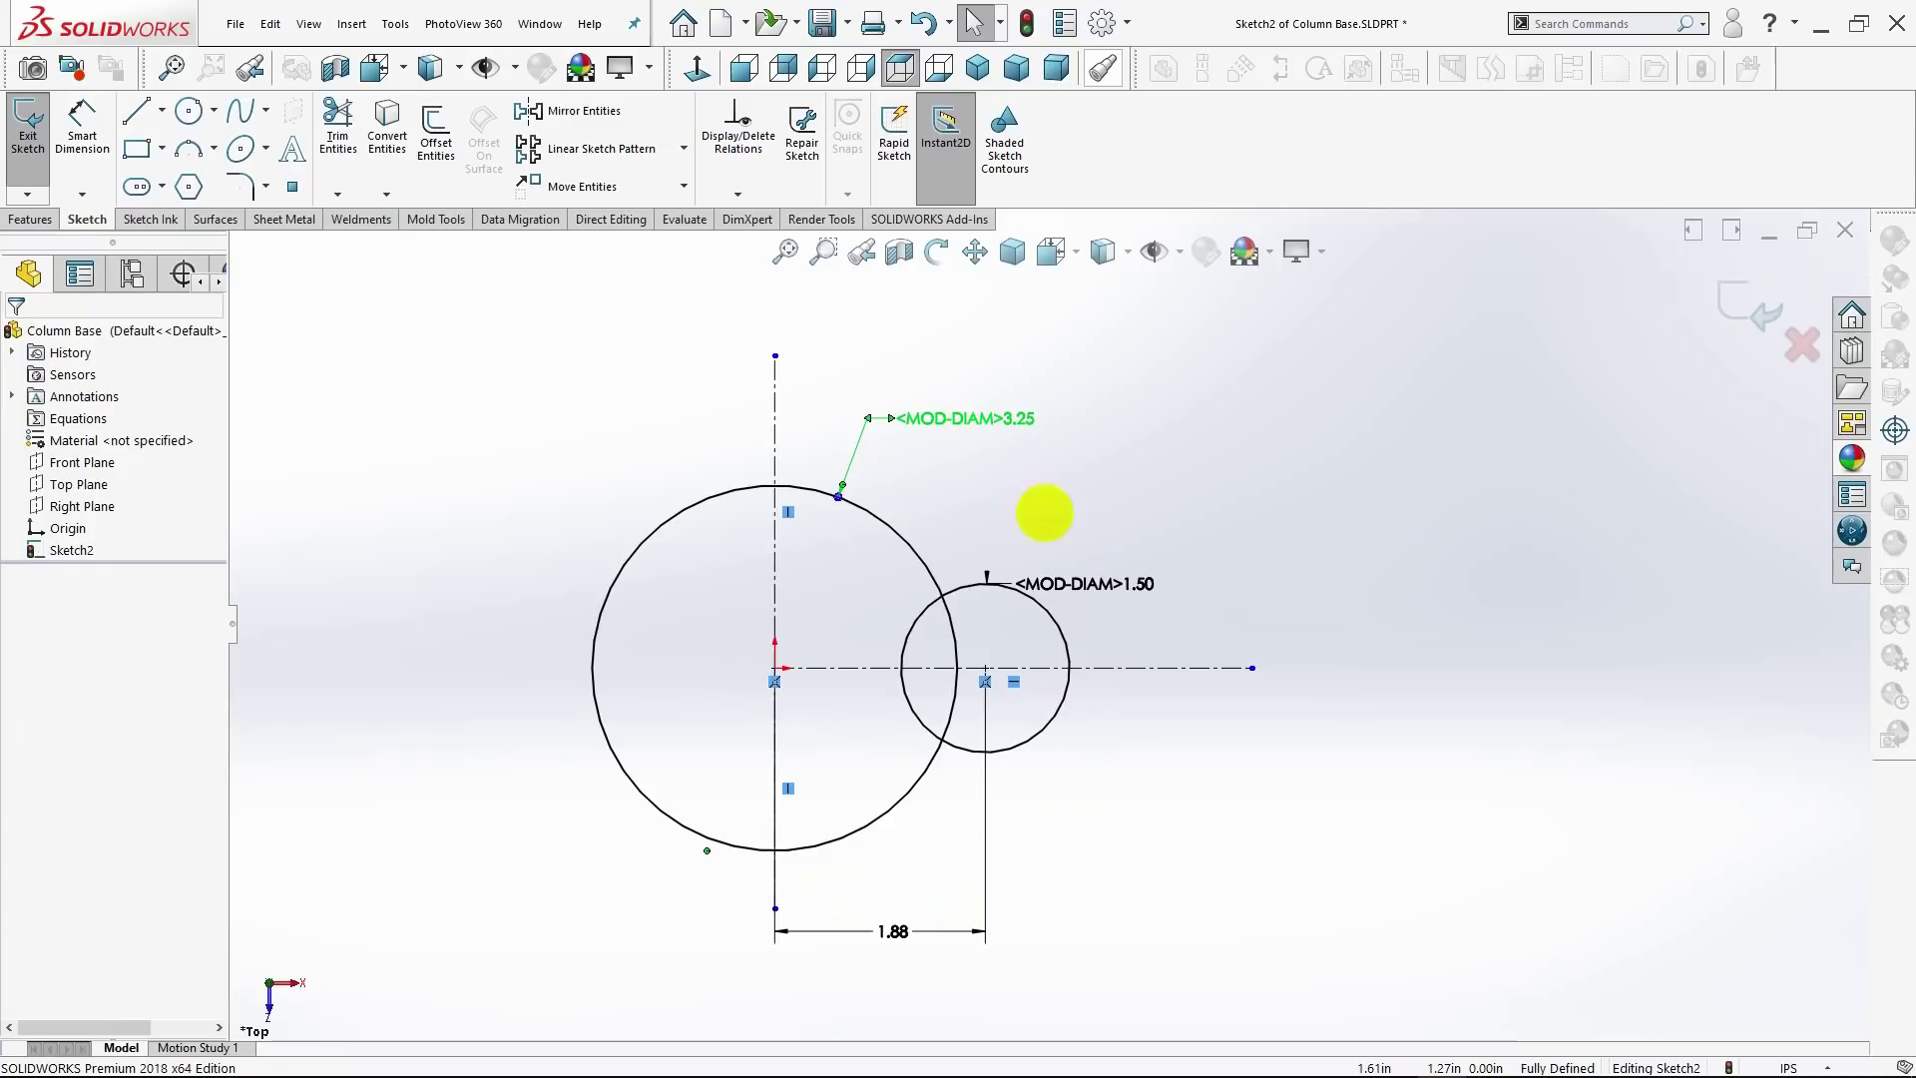
left_click_drag(1102, 584, 1101, 510)
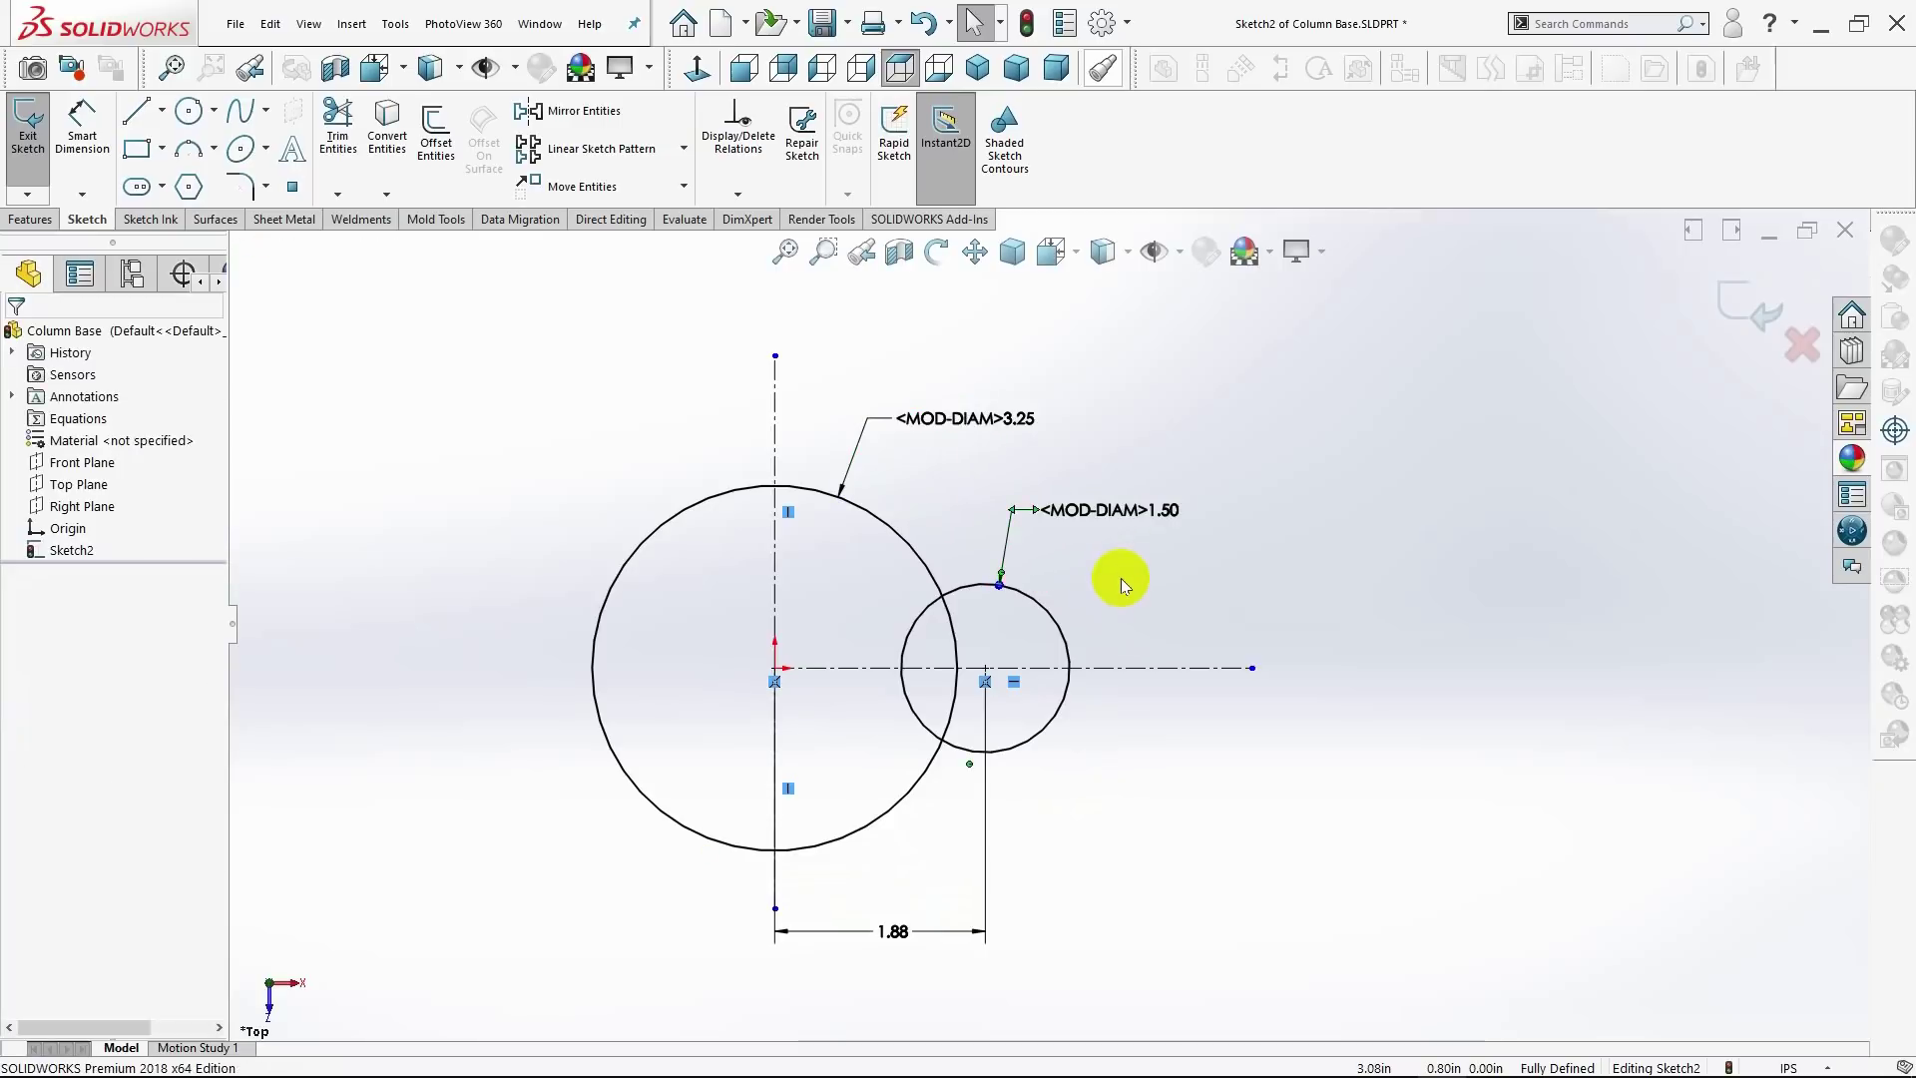
left_click(1121, 578)
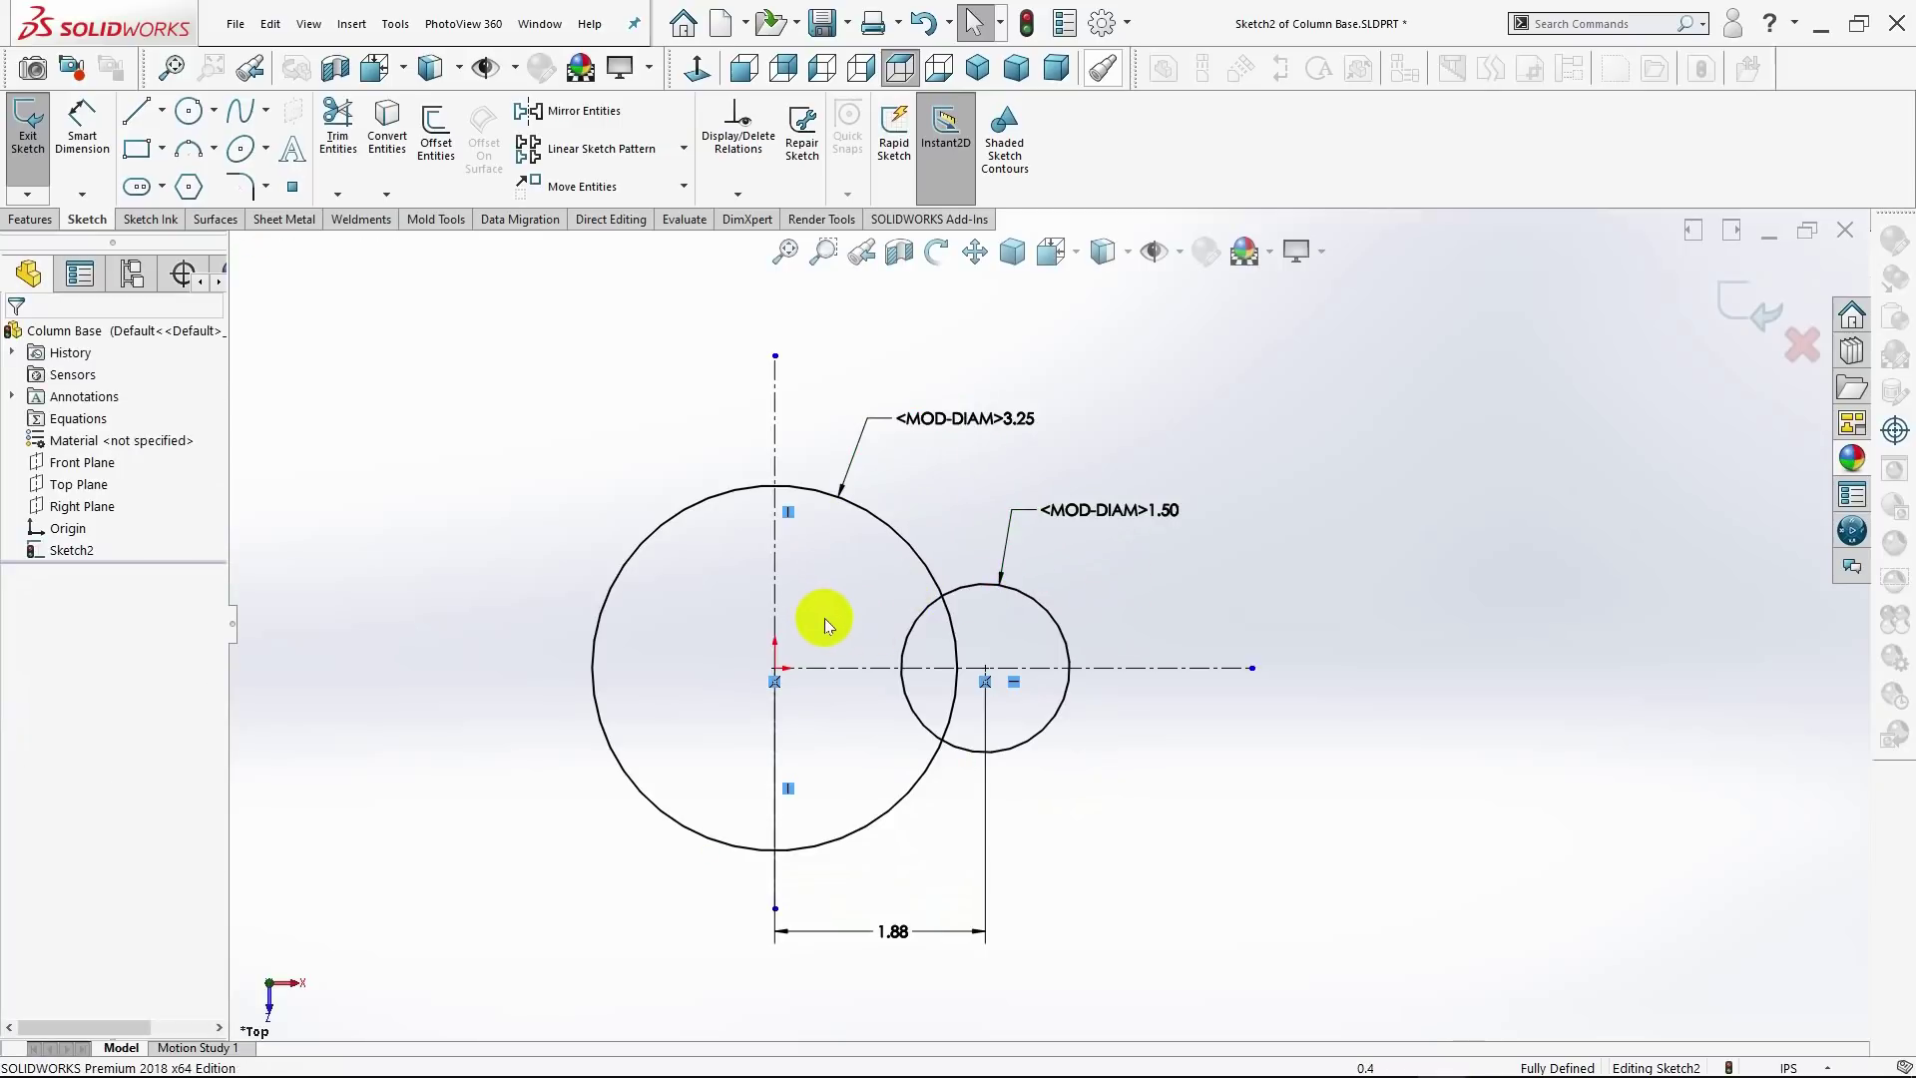
Step: Sketch a line from the upper arc of the small circle, tangent to it, to the top point of the large circle
left_click(140, 113)
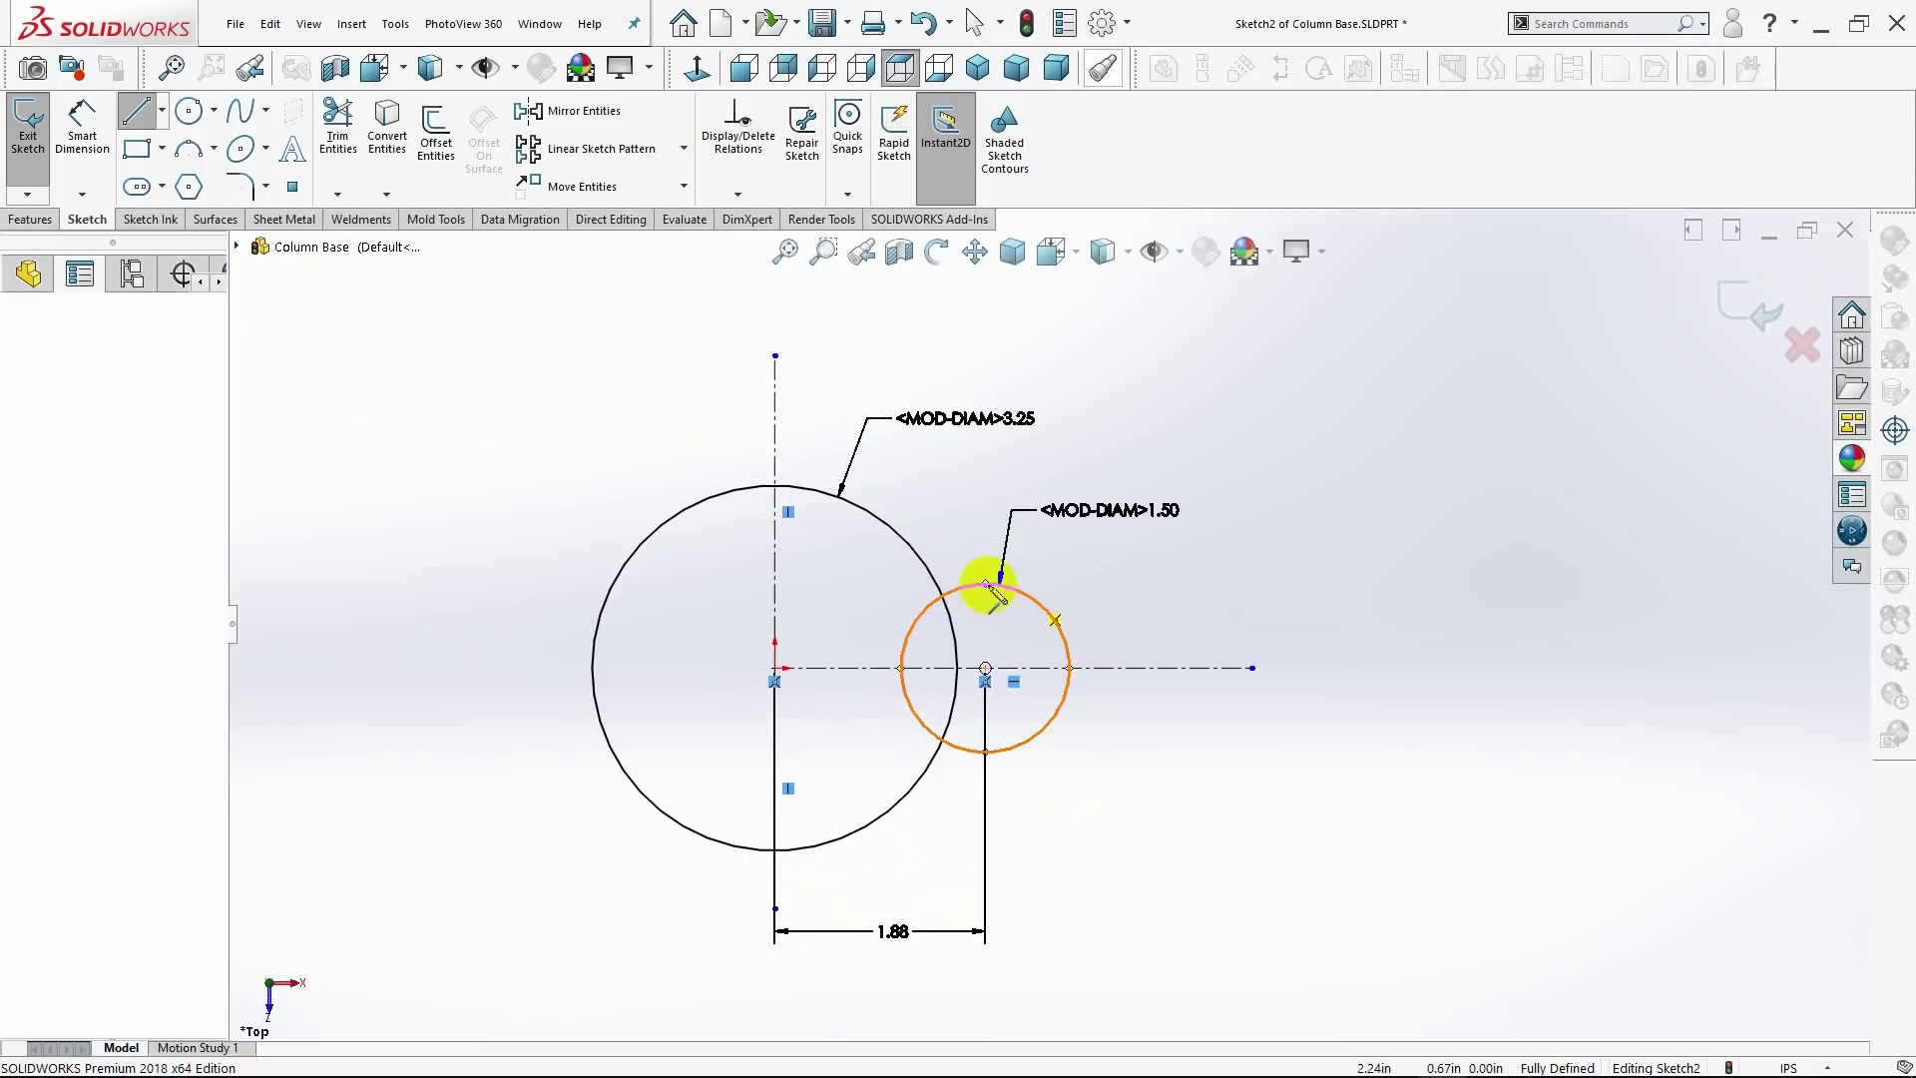
left_click(985, 582)
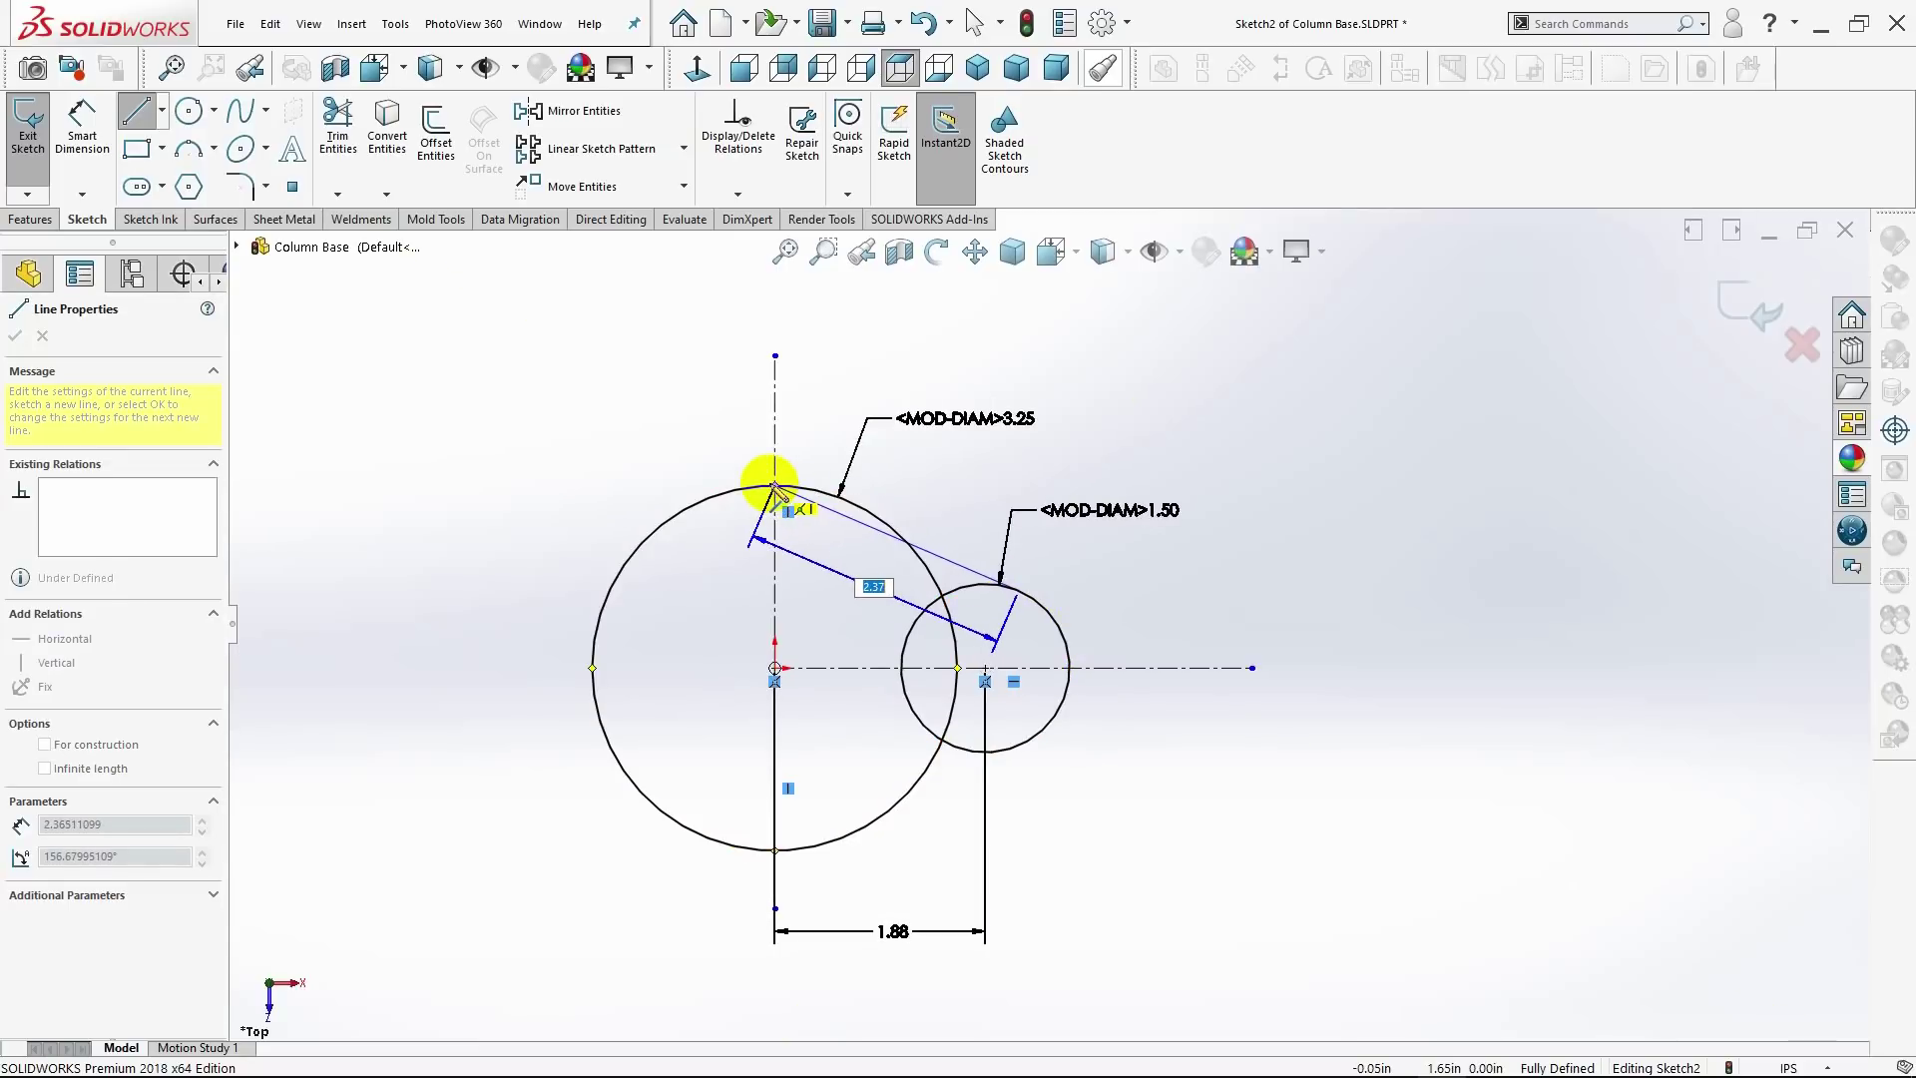
left_click(775, 486)
key("Escape")
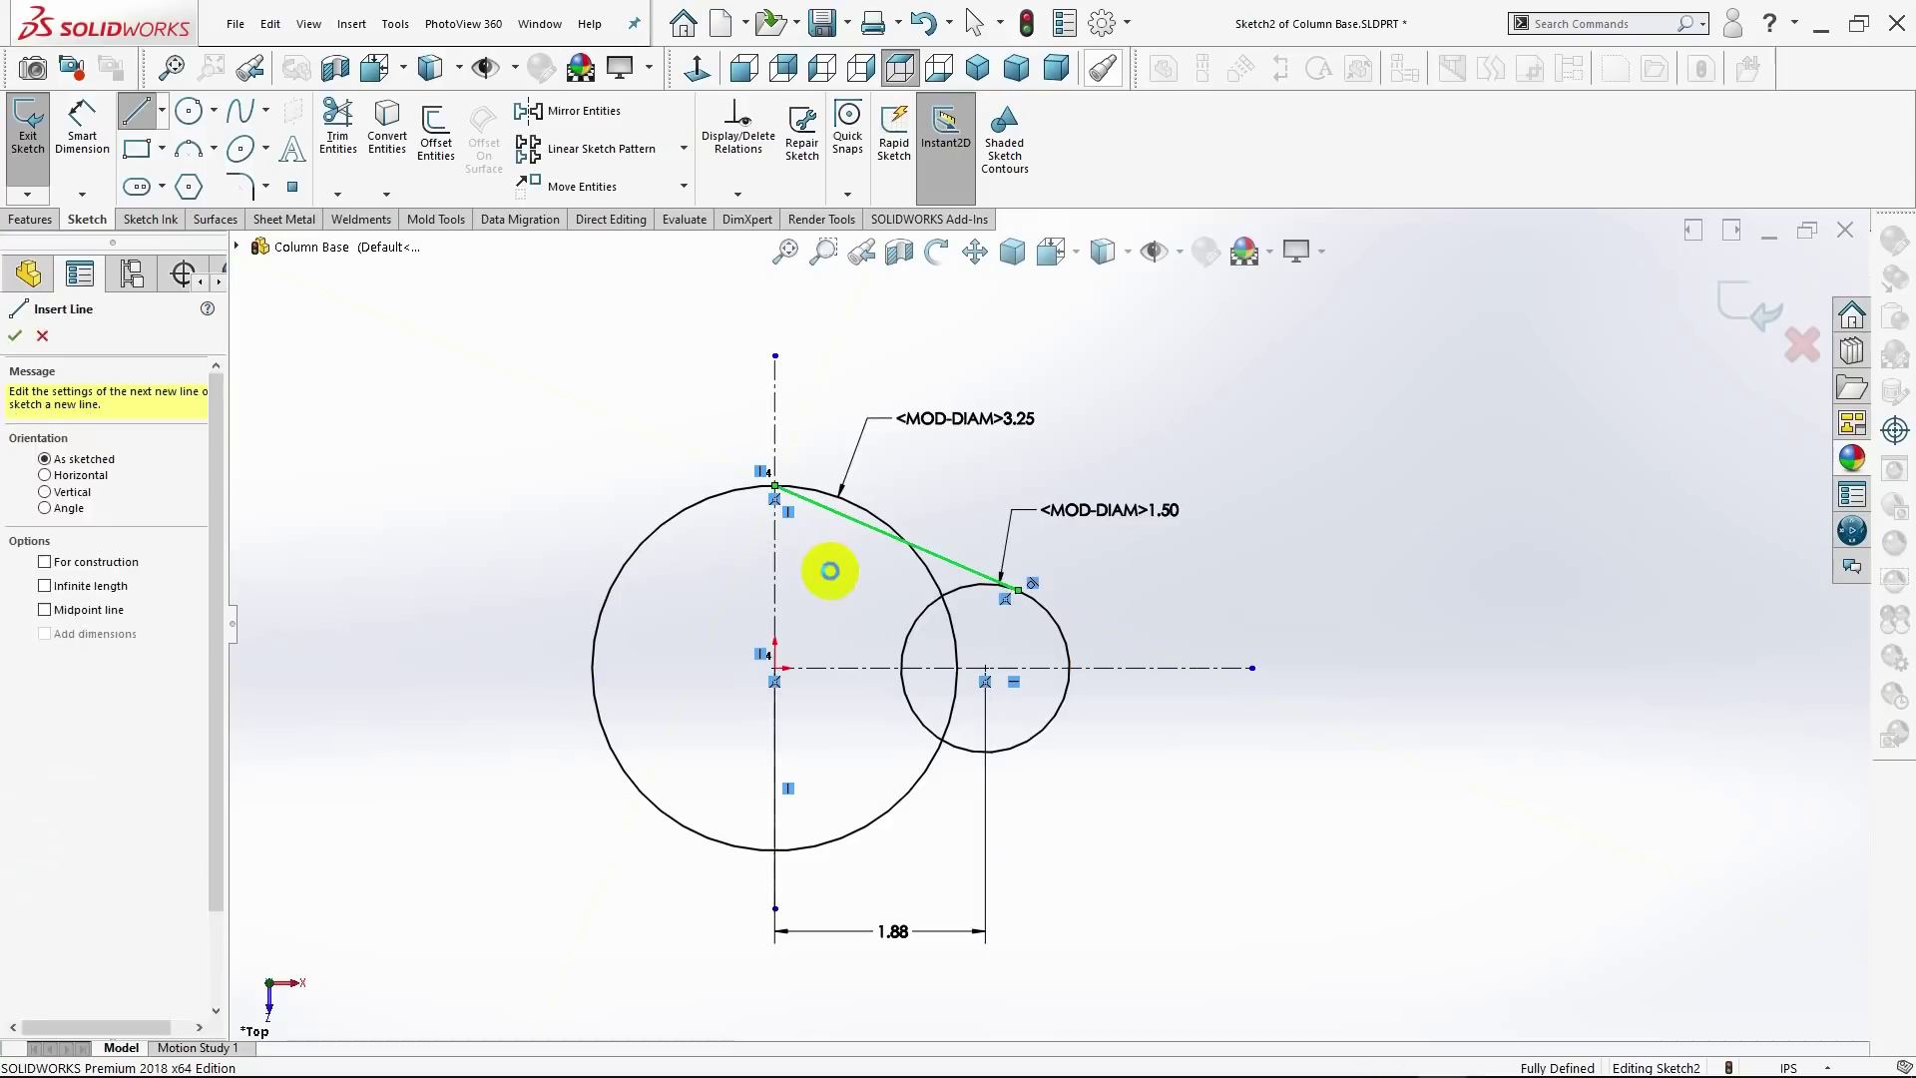
Step: Sketch a line tangent to the small circle's lower arc, ending at the bottom point of the large circle
key("Escape")
left_click(137, 110)
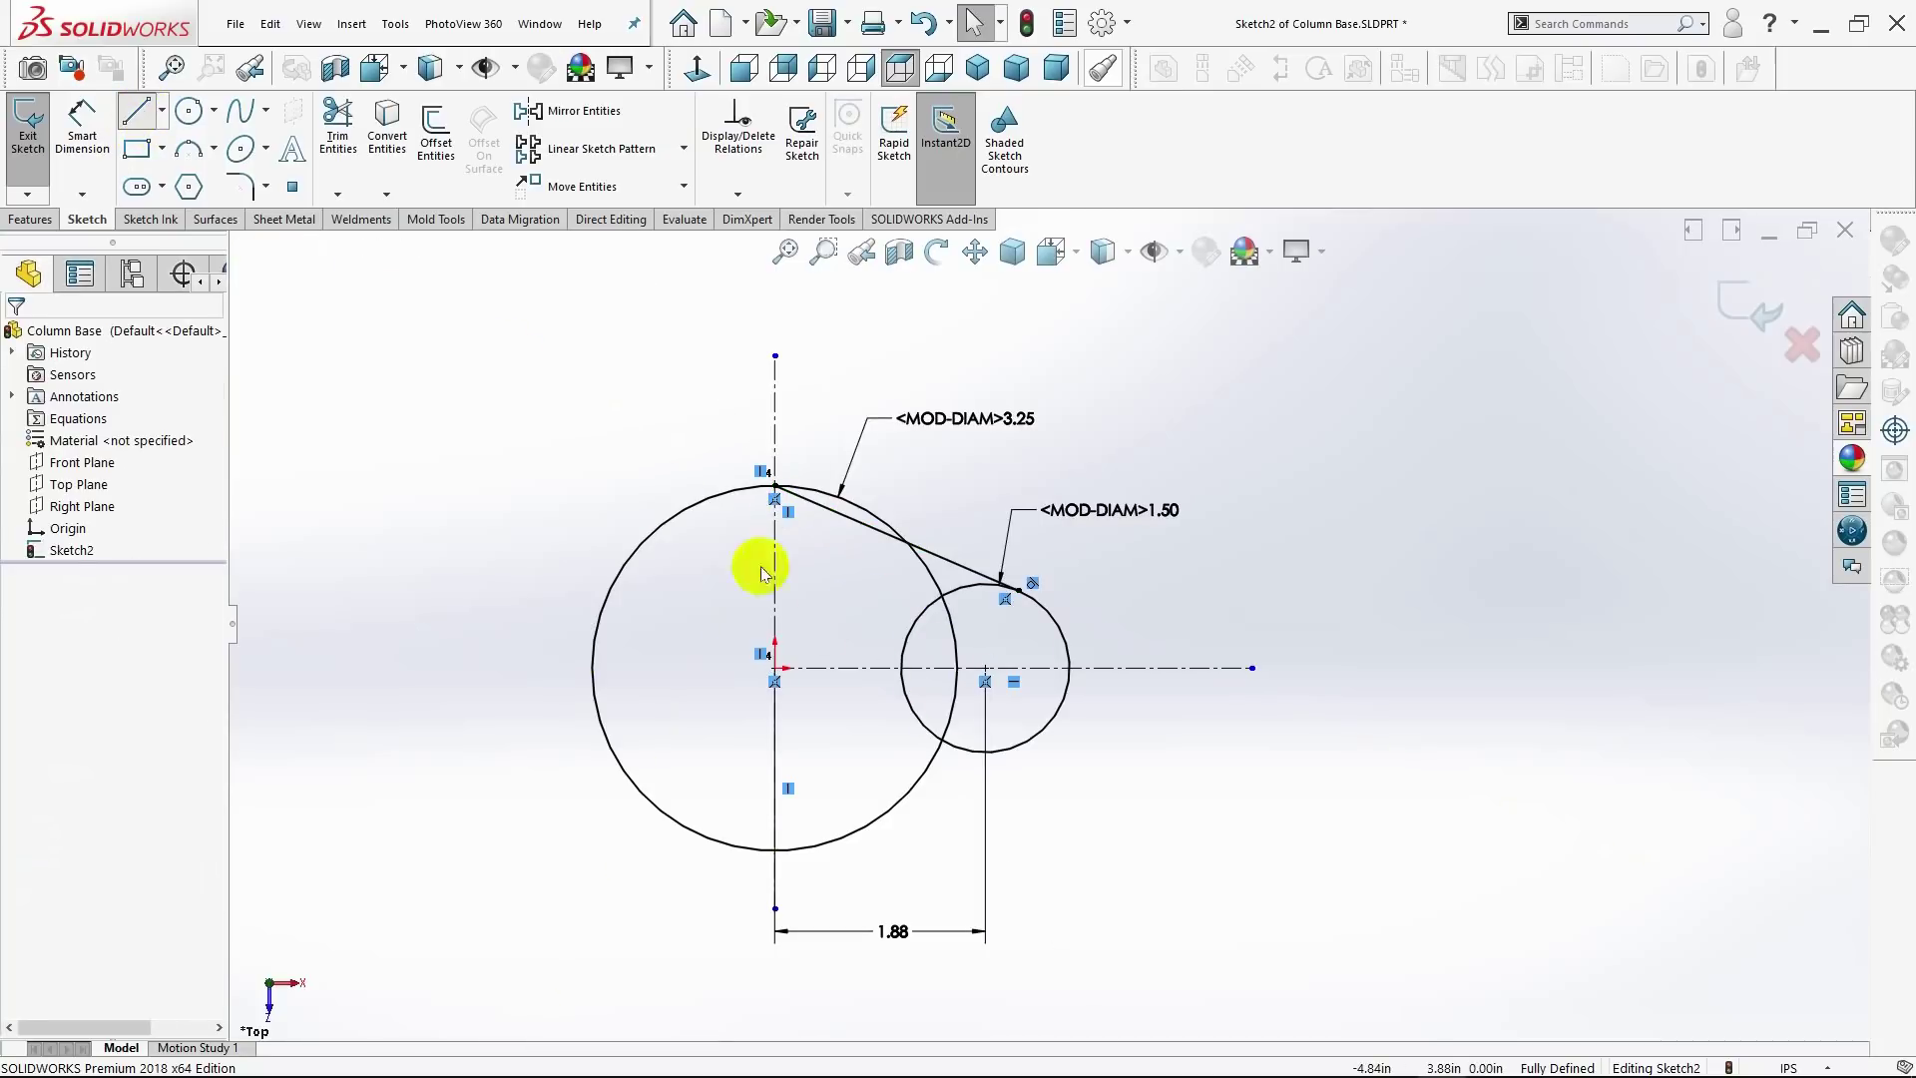
left_click(1017, 747)
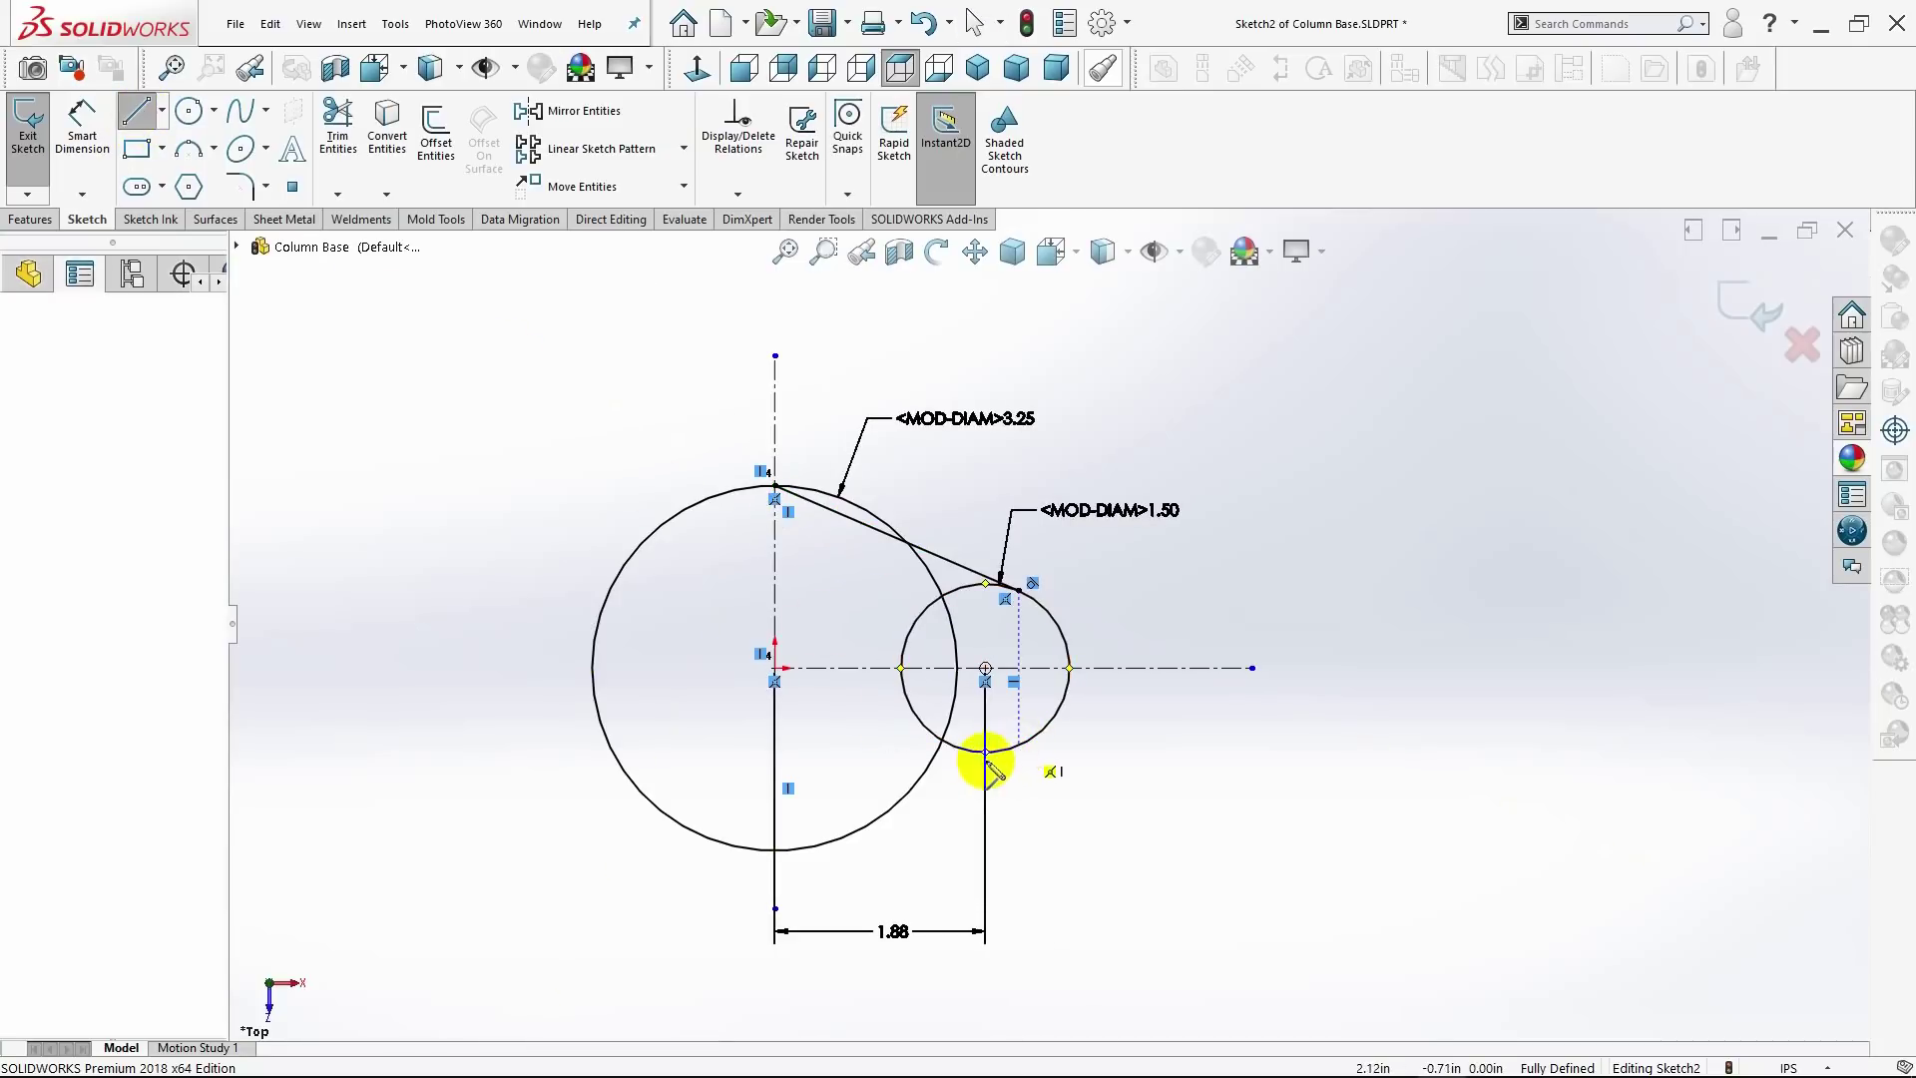
left_click(774, 850)
key("Escape")
key("Escape")
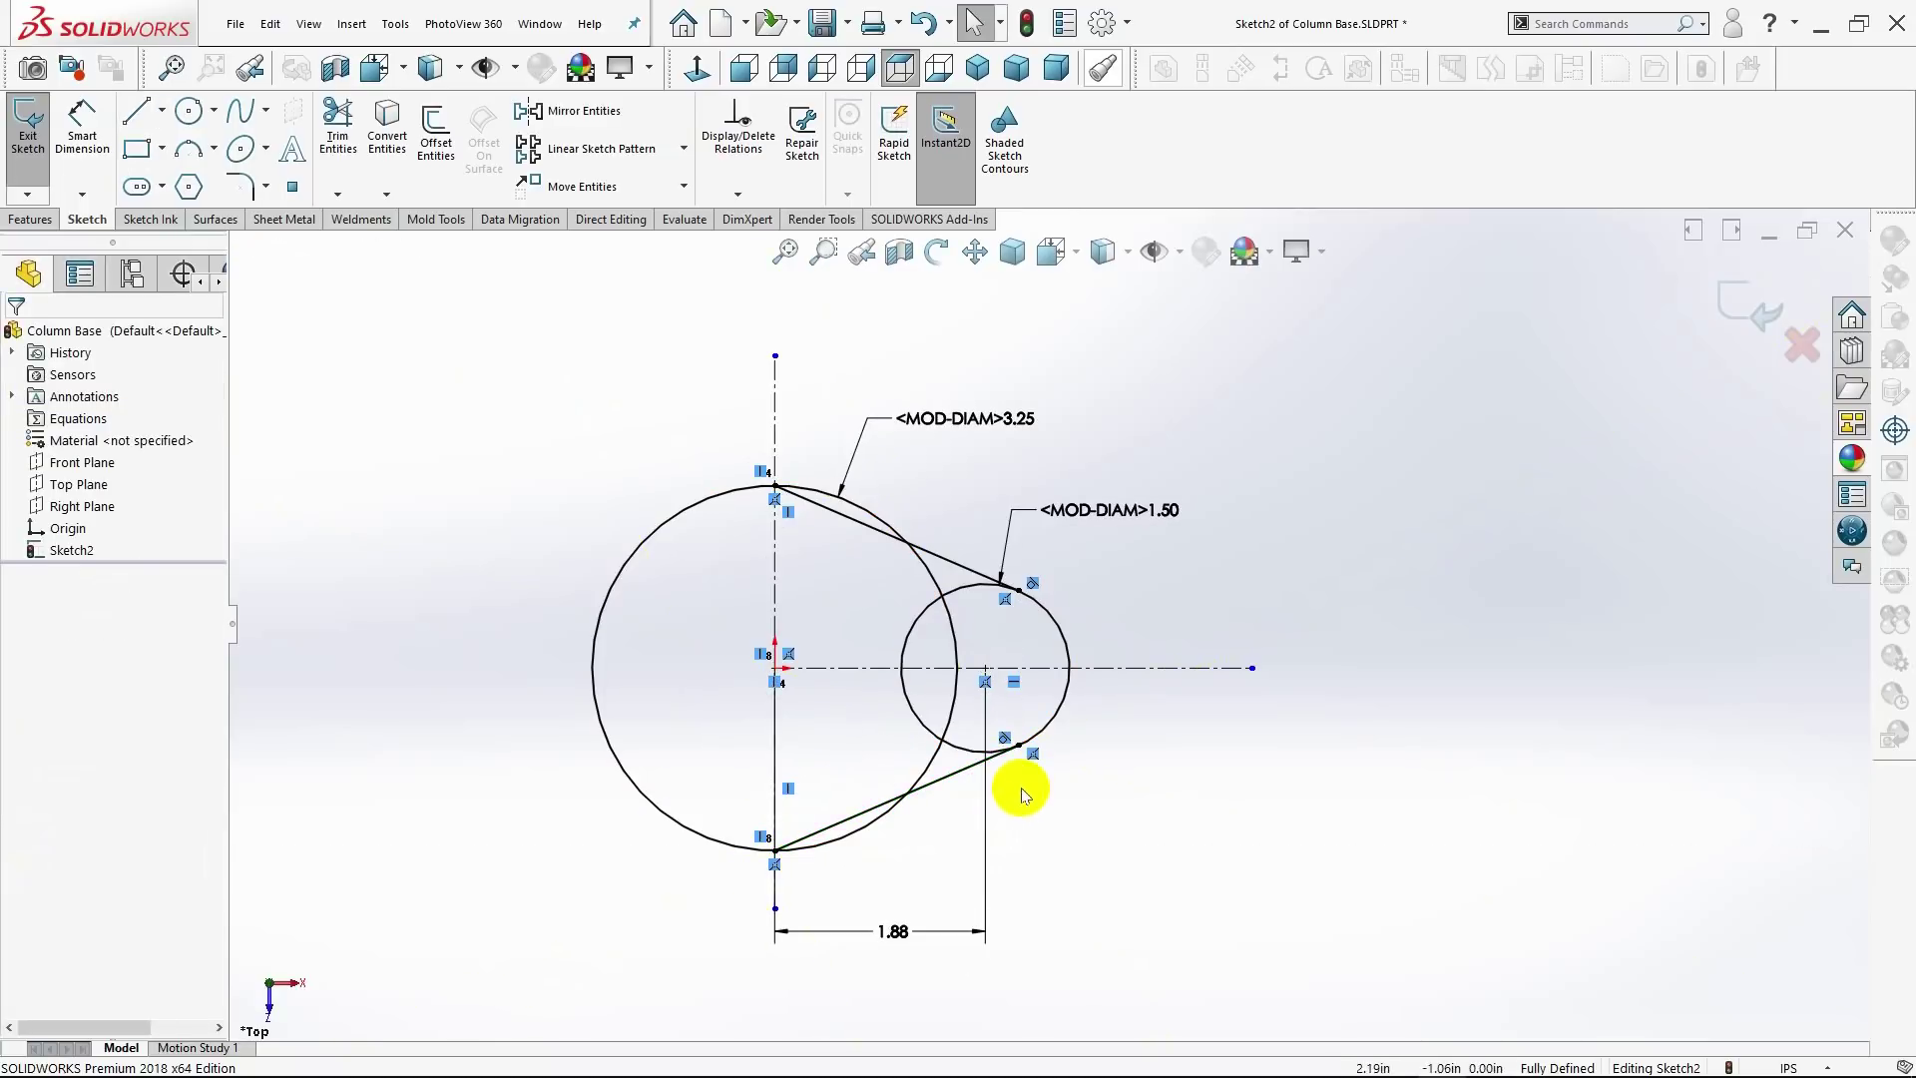
Step: Trim the line and arc segments of both circles and both connecting lines that lie inside the combined outline
scroll(825, 690, "up", 1)
scroll(843, 692, "down", 1)
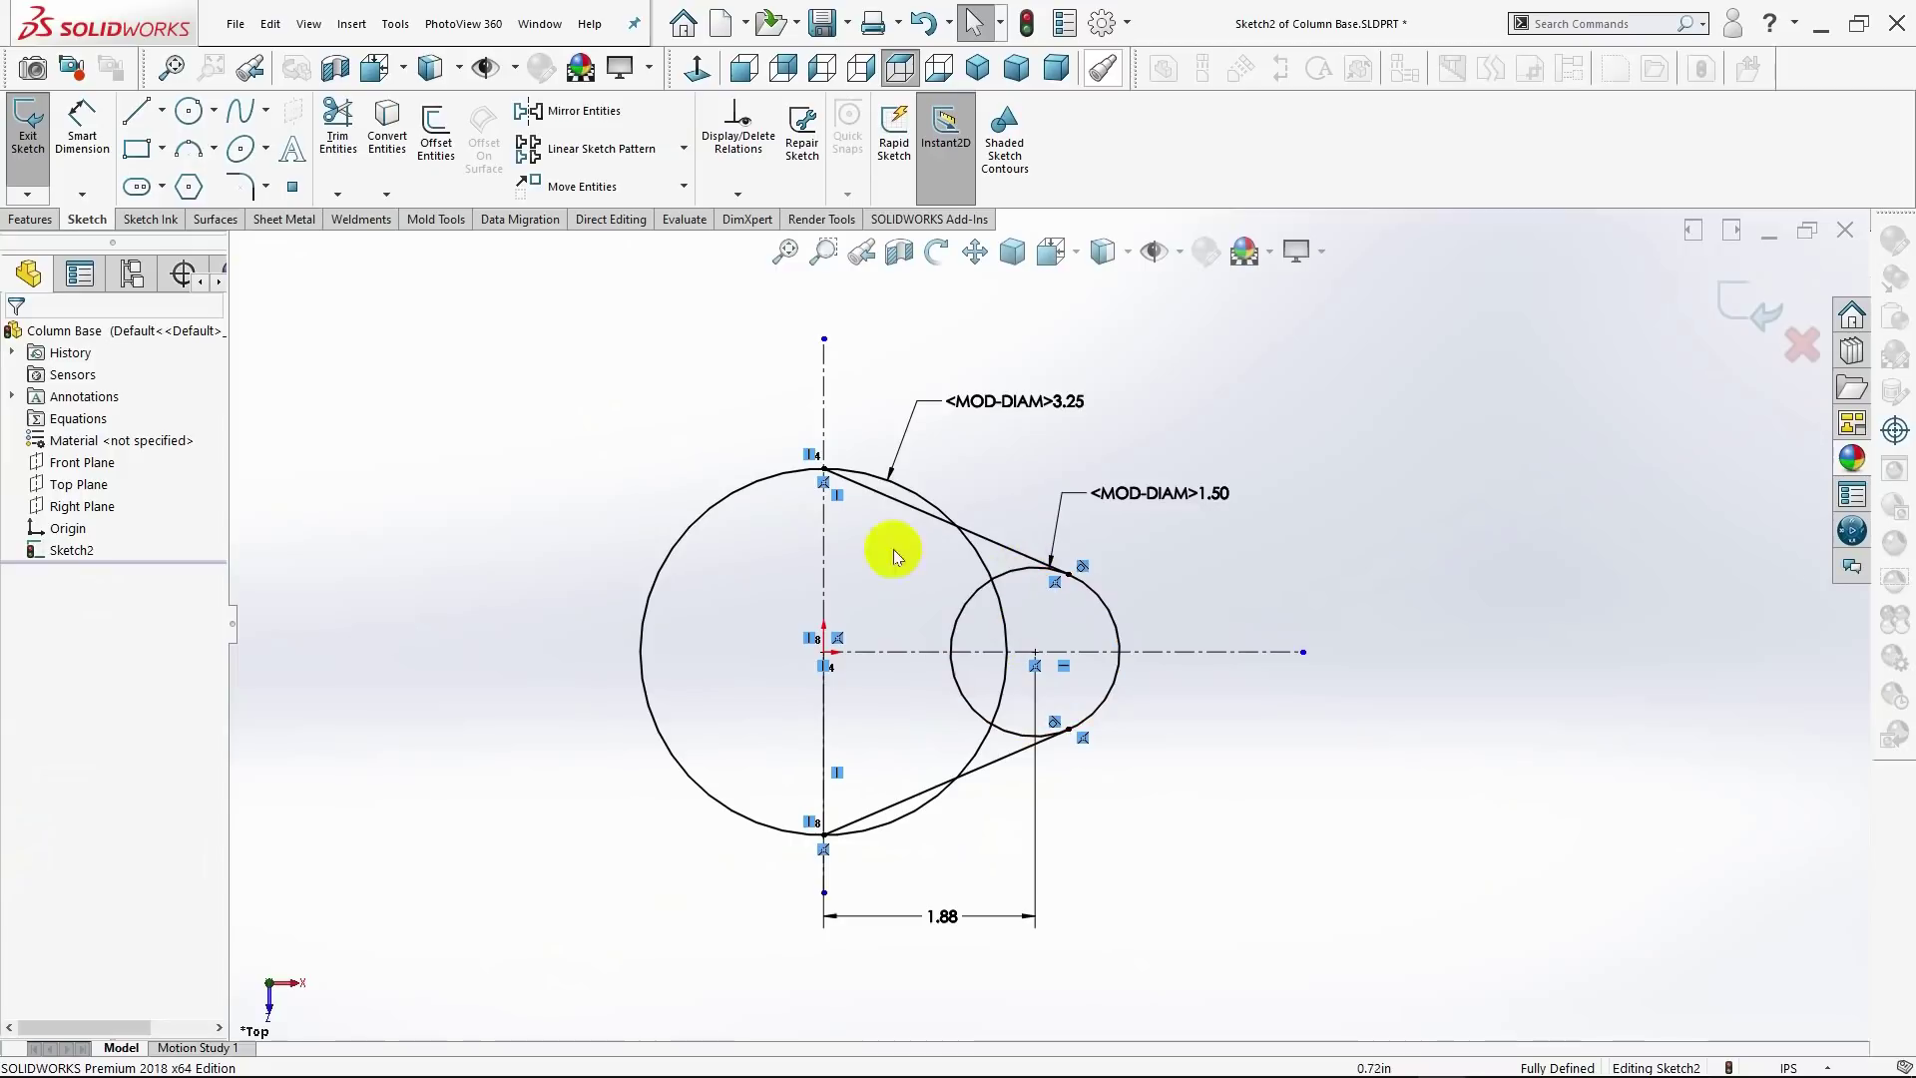
left_click(337, 132)
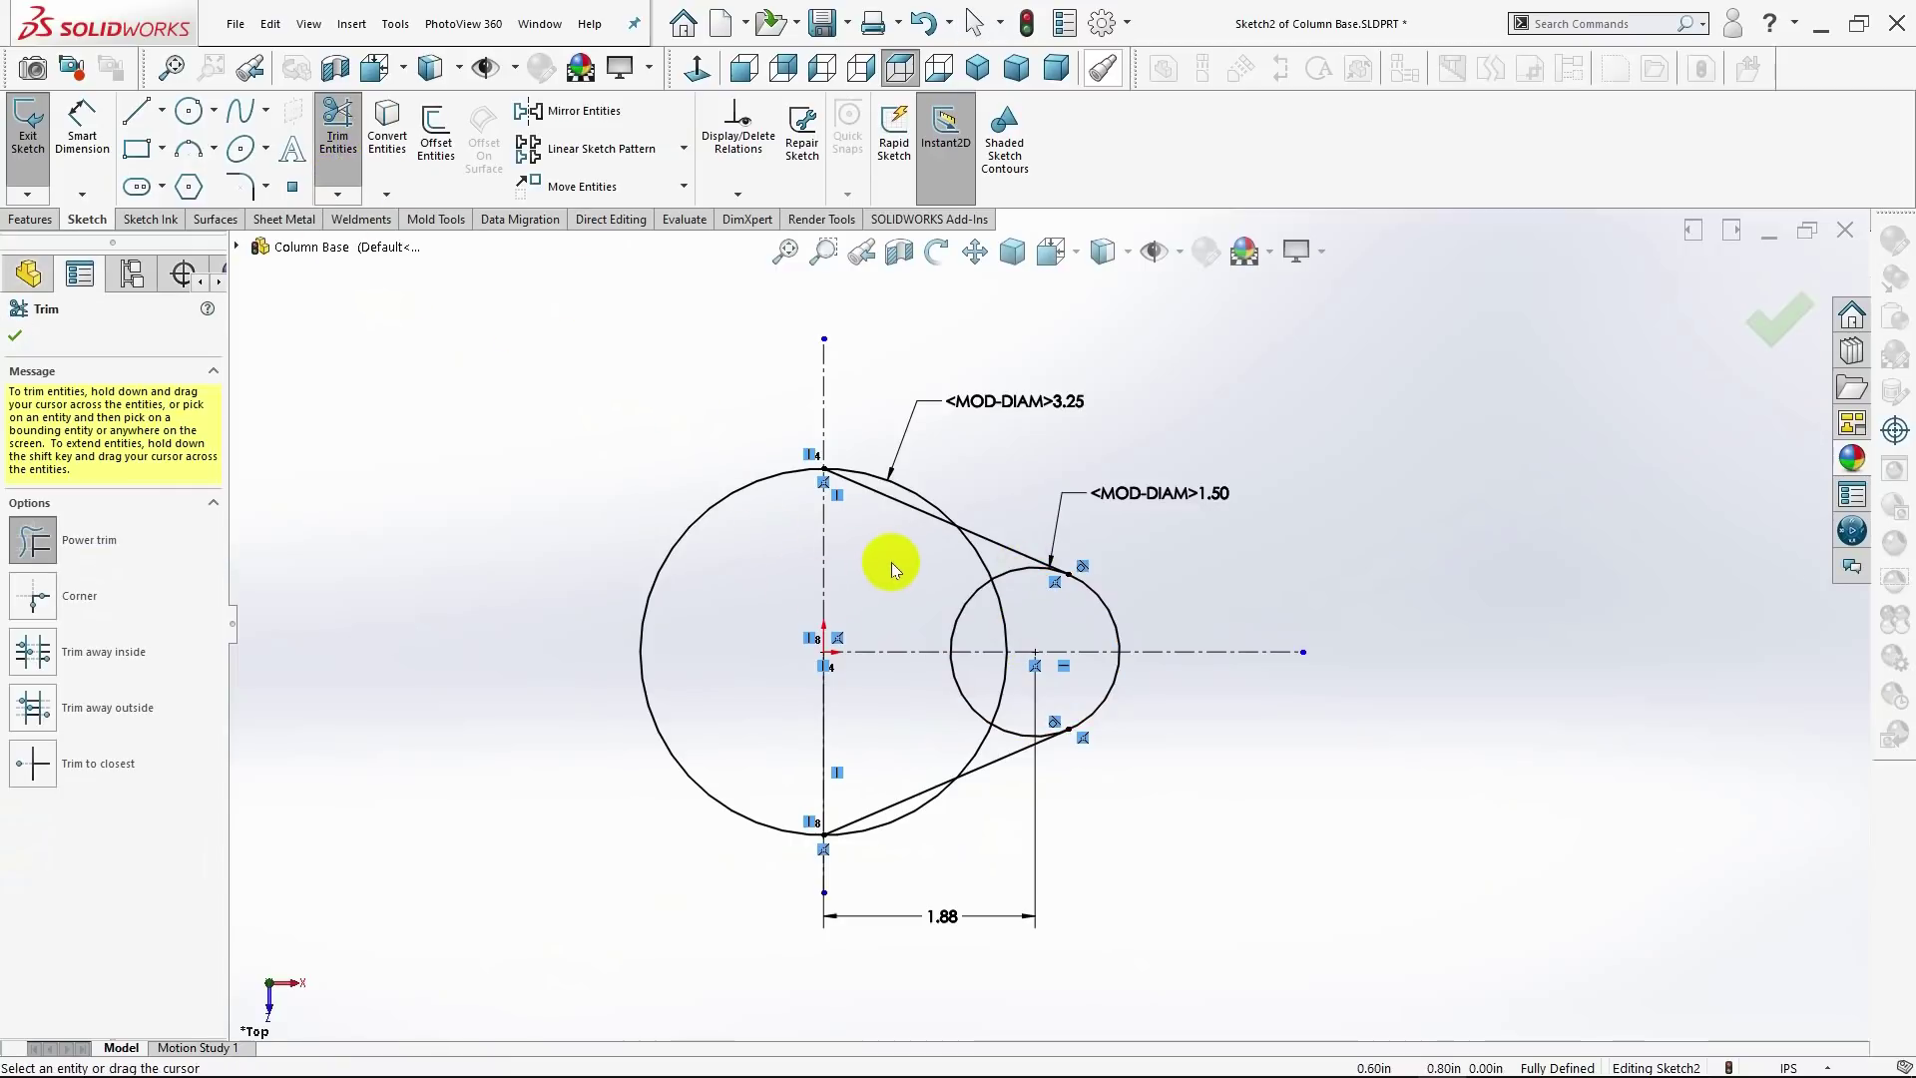
left_click(903, 500)
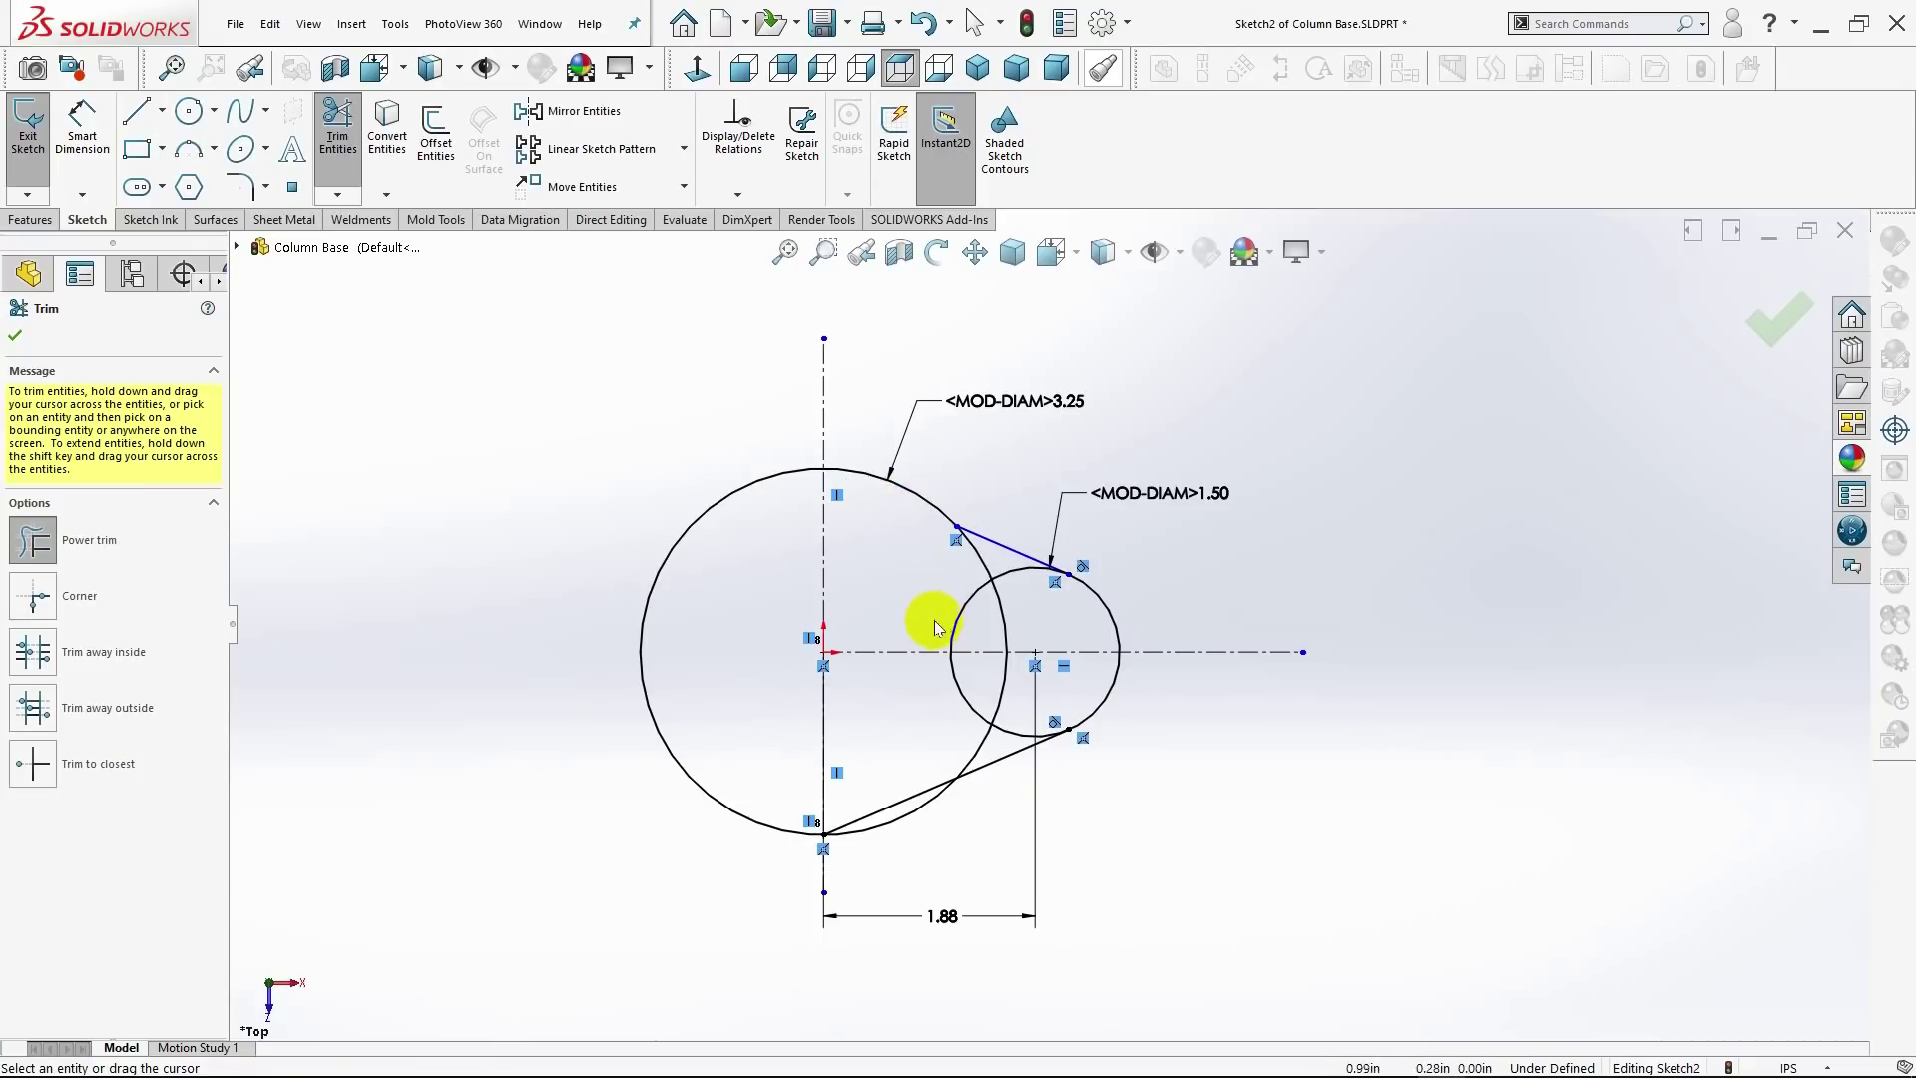
mouse_move(946, 611)
left_mouse_down()
mouse_move(1012, 631)
mouse_move(975, 556)
mouse_move(945, 641)
left_mouse_up()
mouse_move(948, 713)
left_mouse_down()
mouse_move(987, 690)
mouse_move(976, 739)
left_mouse_up()
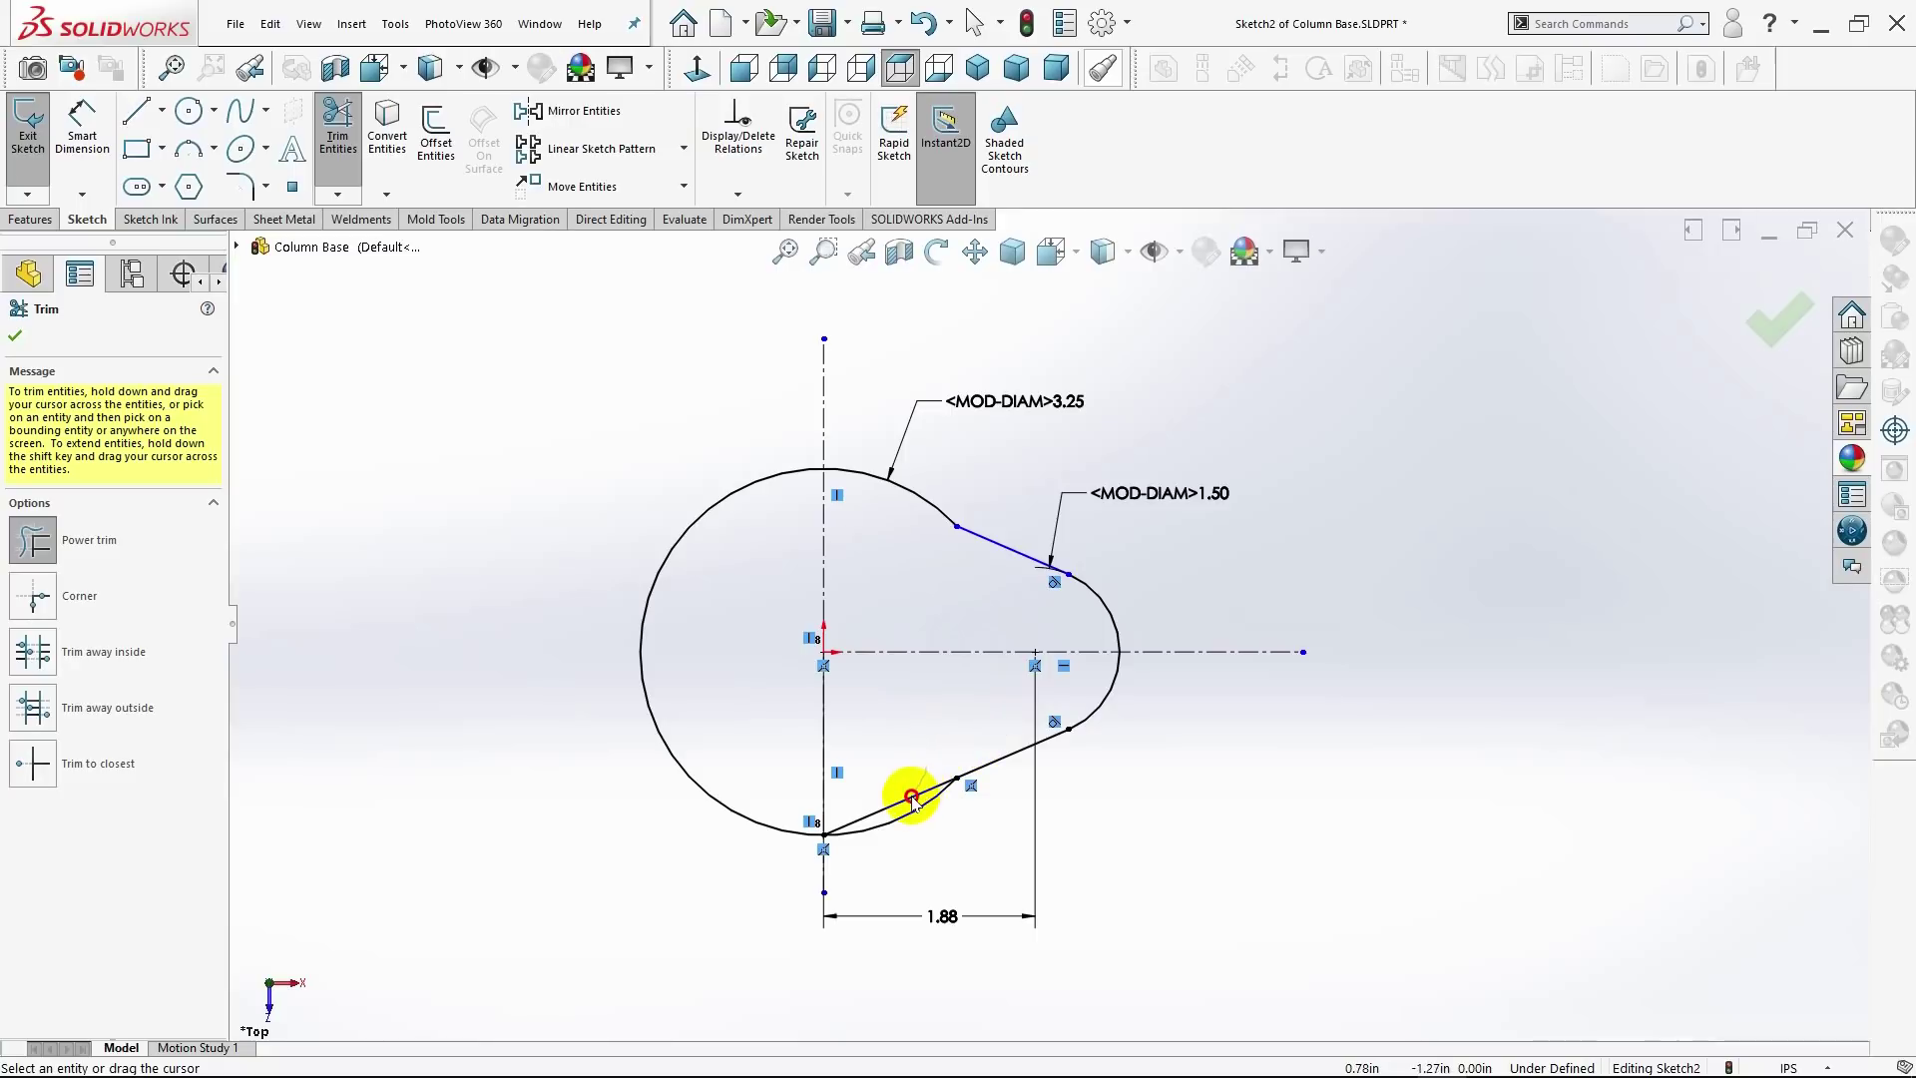
left_click(15, 336)
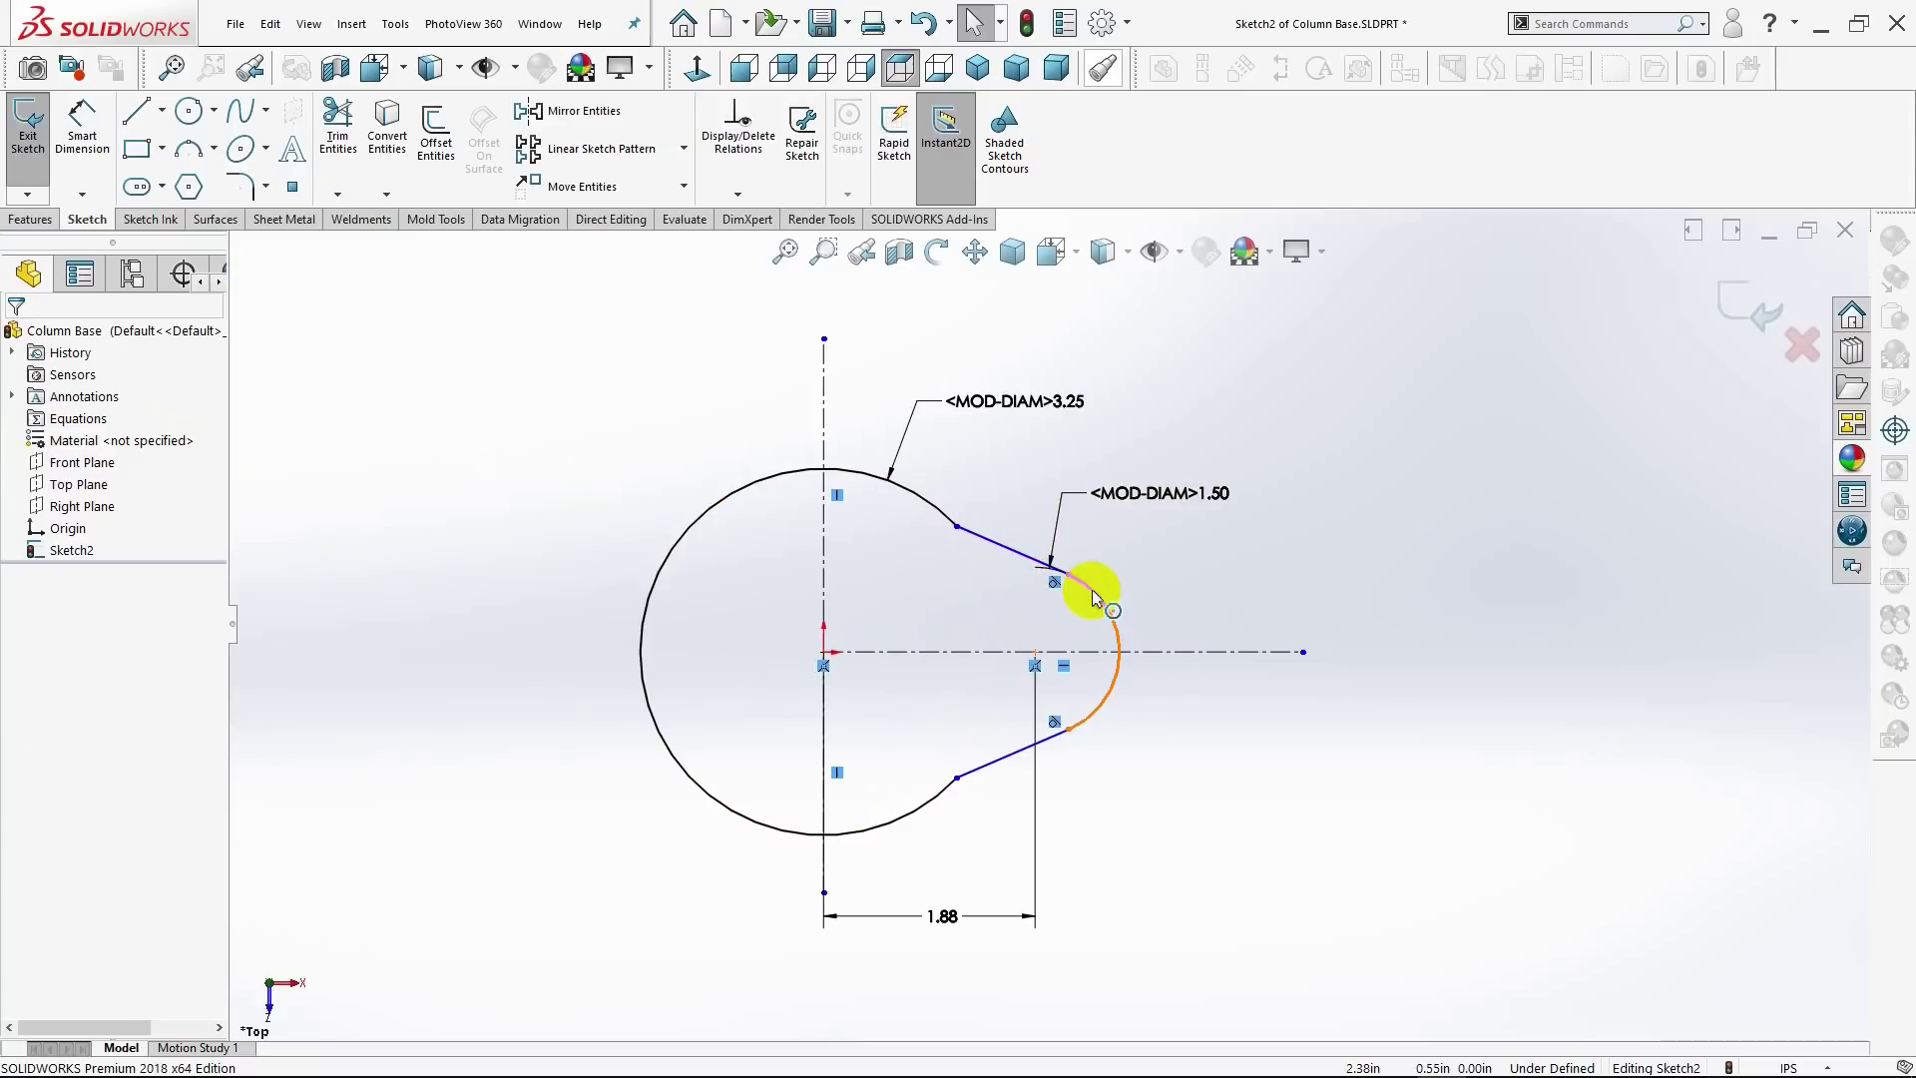
Step: Add a tangent relation between the upper connecting line and the large arc
left_click(1012, 555)
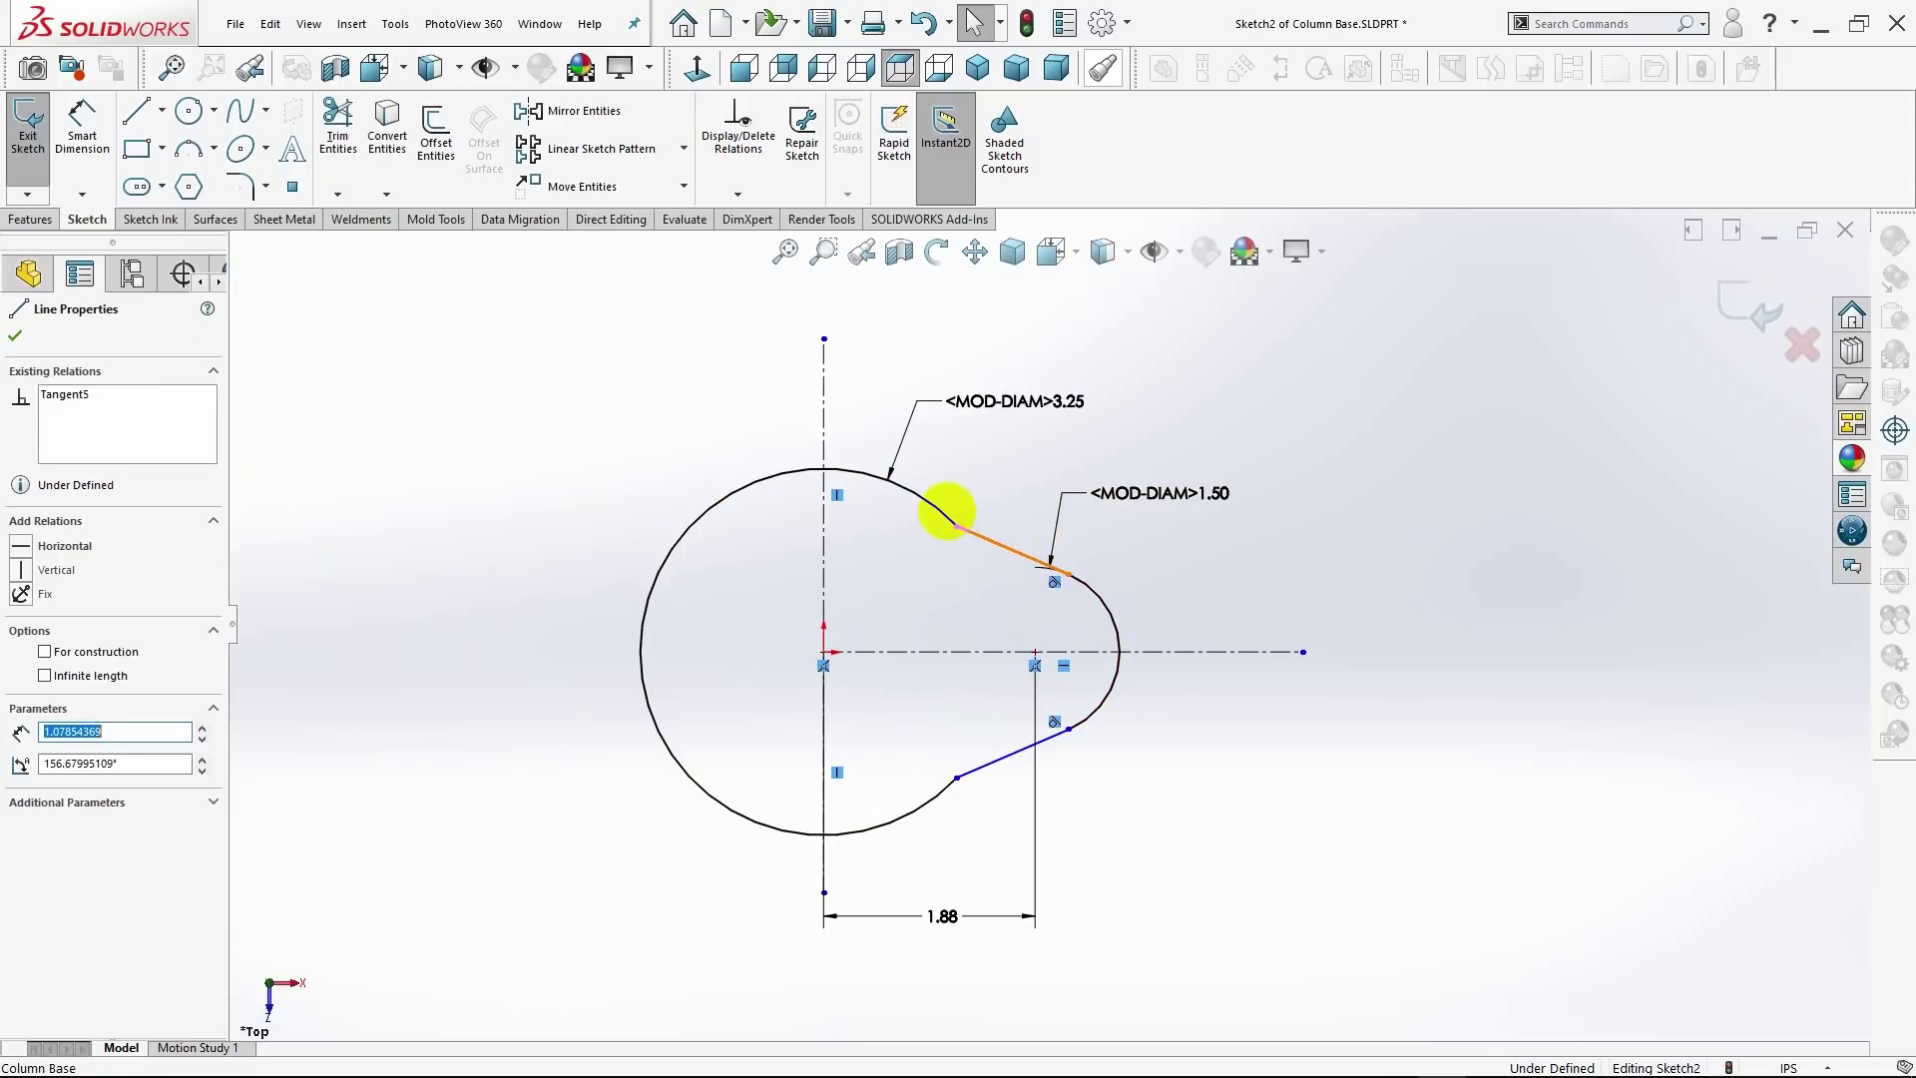
left_click(919, 500)
left_click(682, 547, "ctrl")
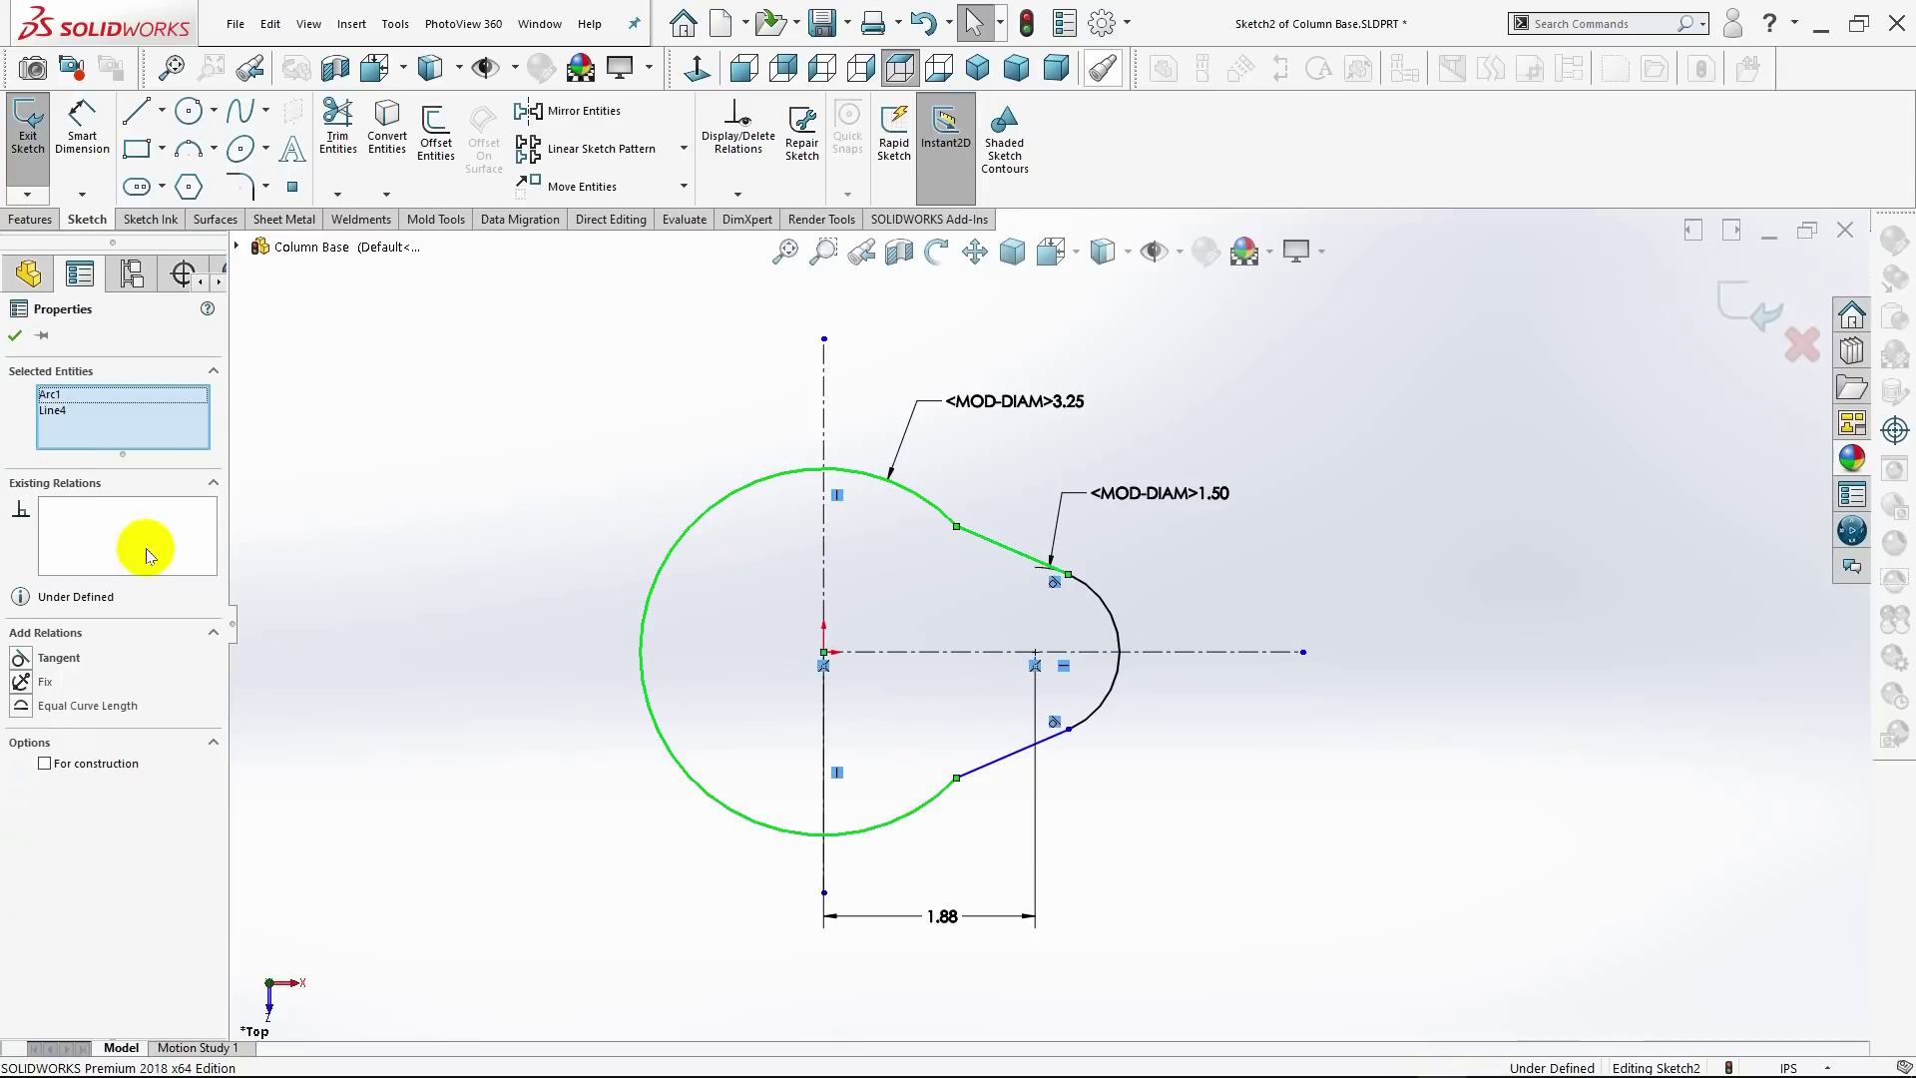
left_click(20, 658)
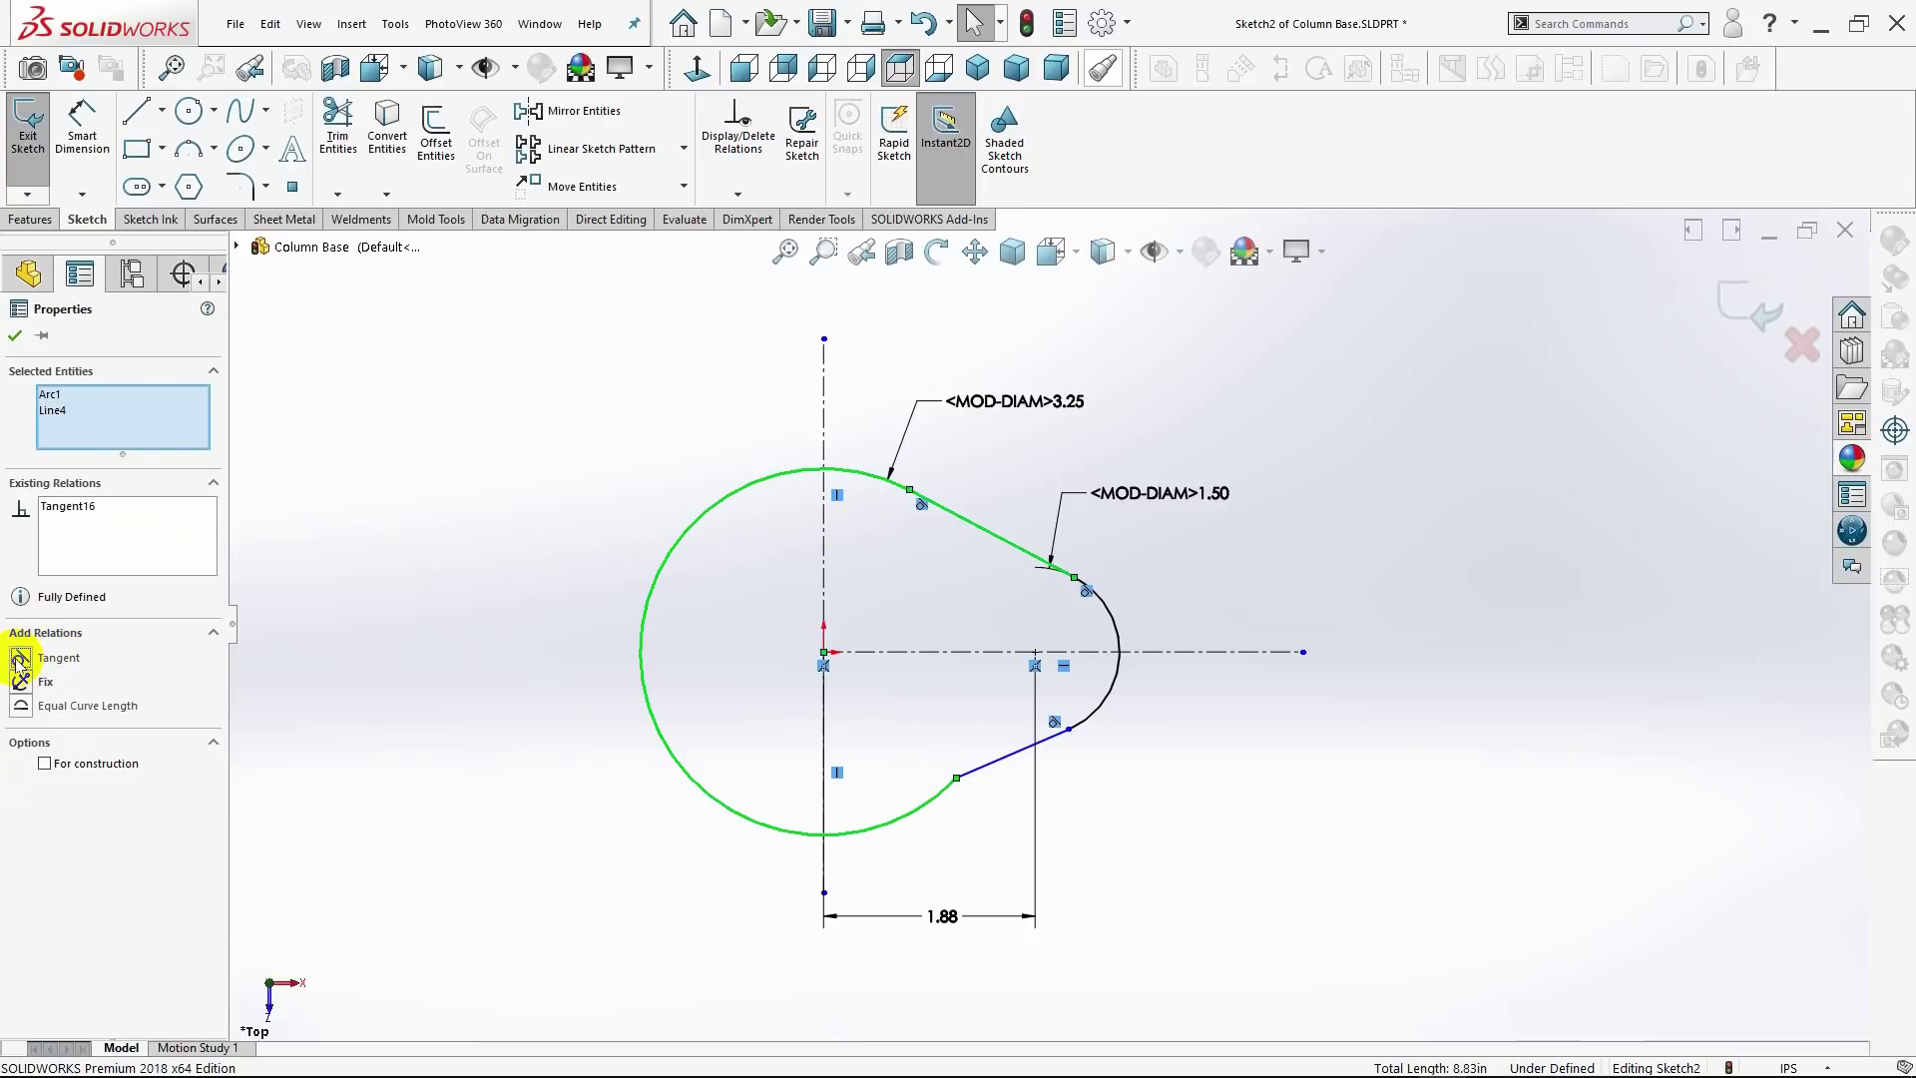
Step: Add a tangent relation between the lower connecting line and the large arc
left_click(1013, 762)
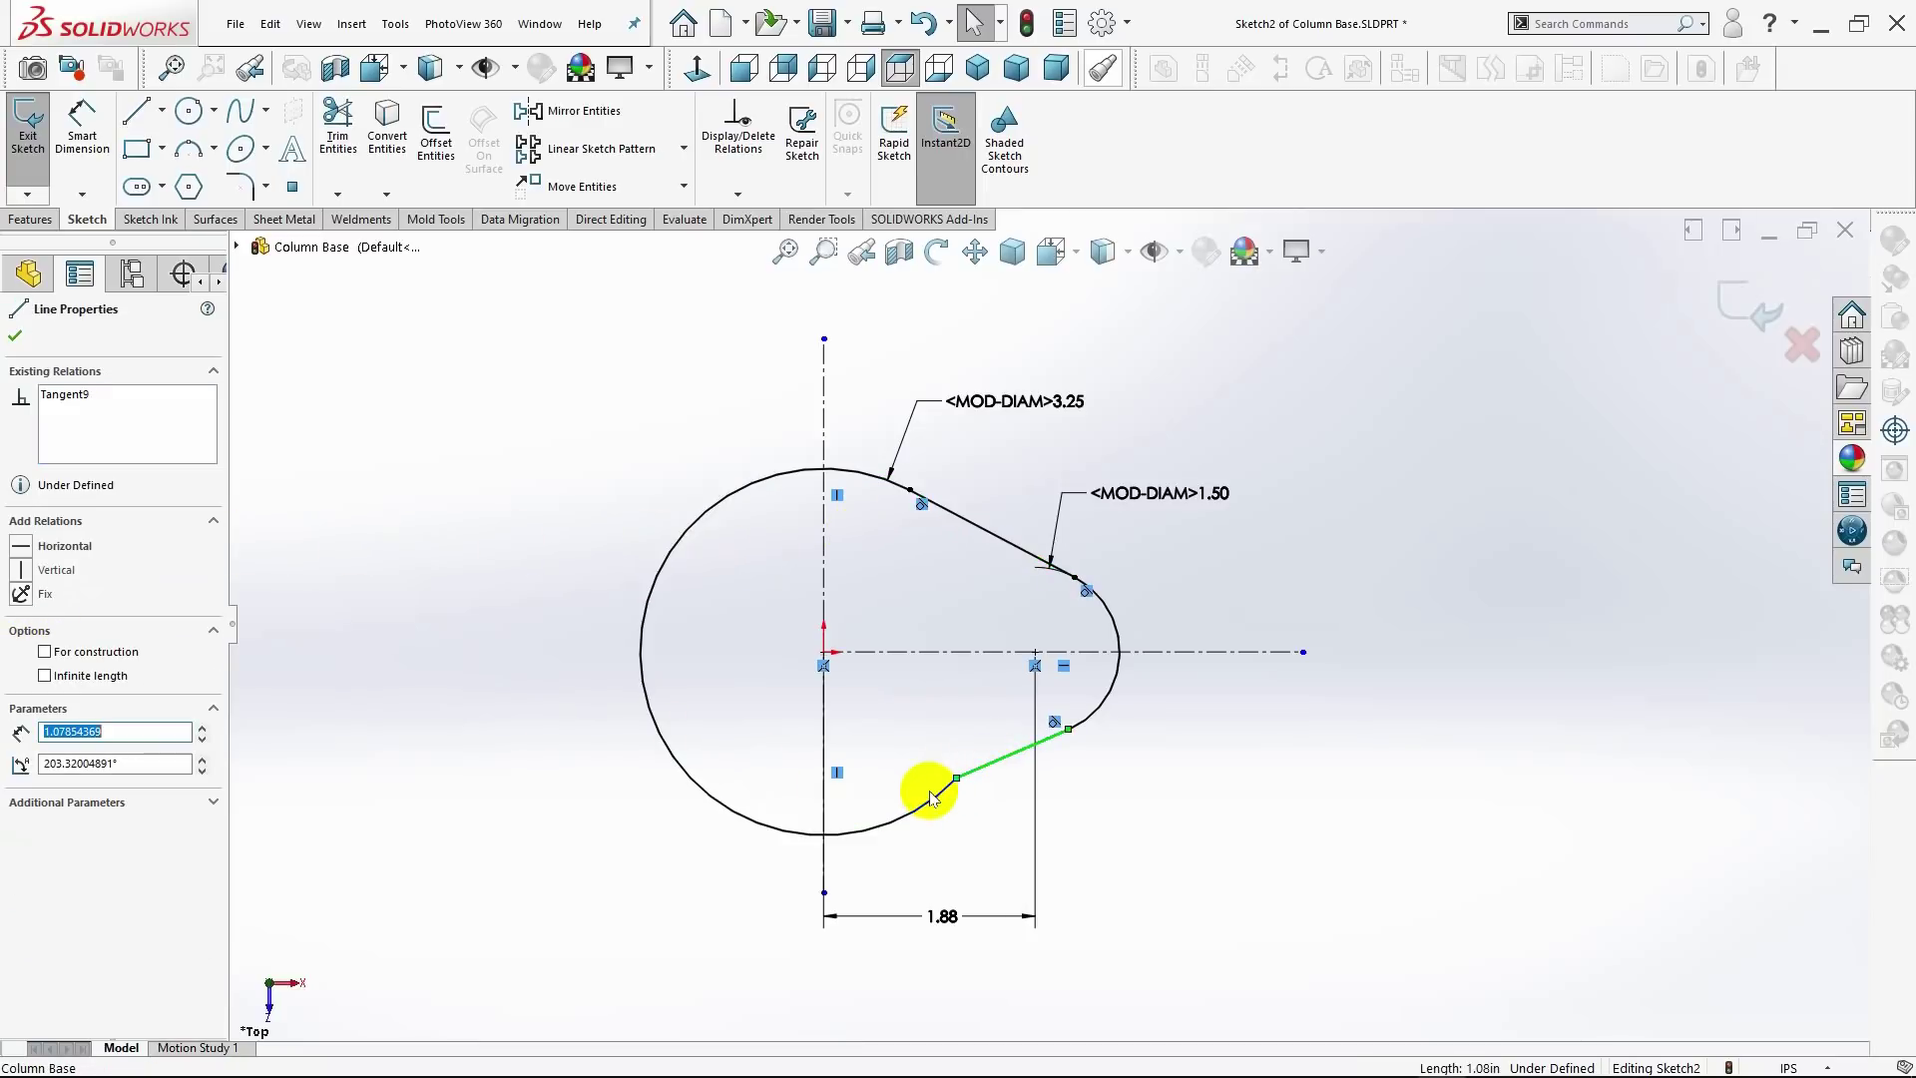
left_click(883, 823, "ctrl")
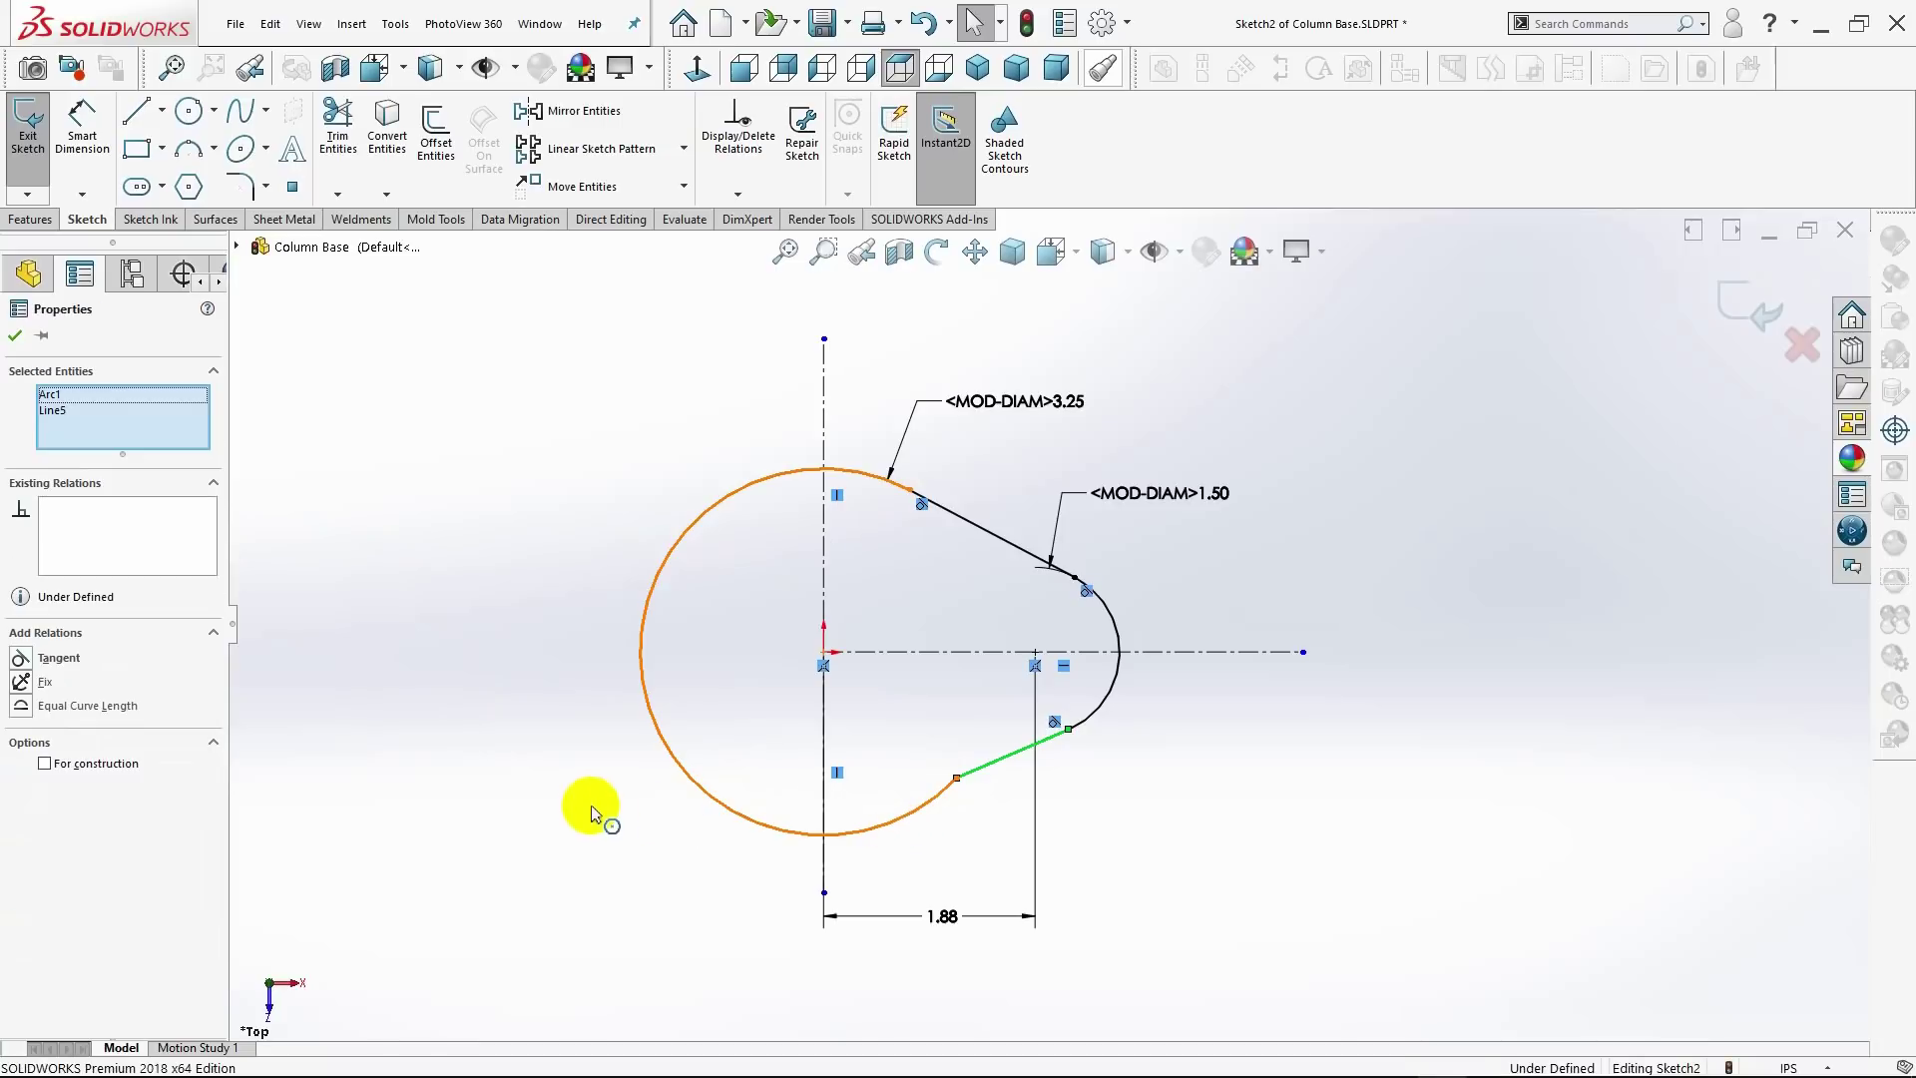
left_click(22, 658)
left_click(15, 335)
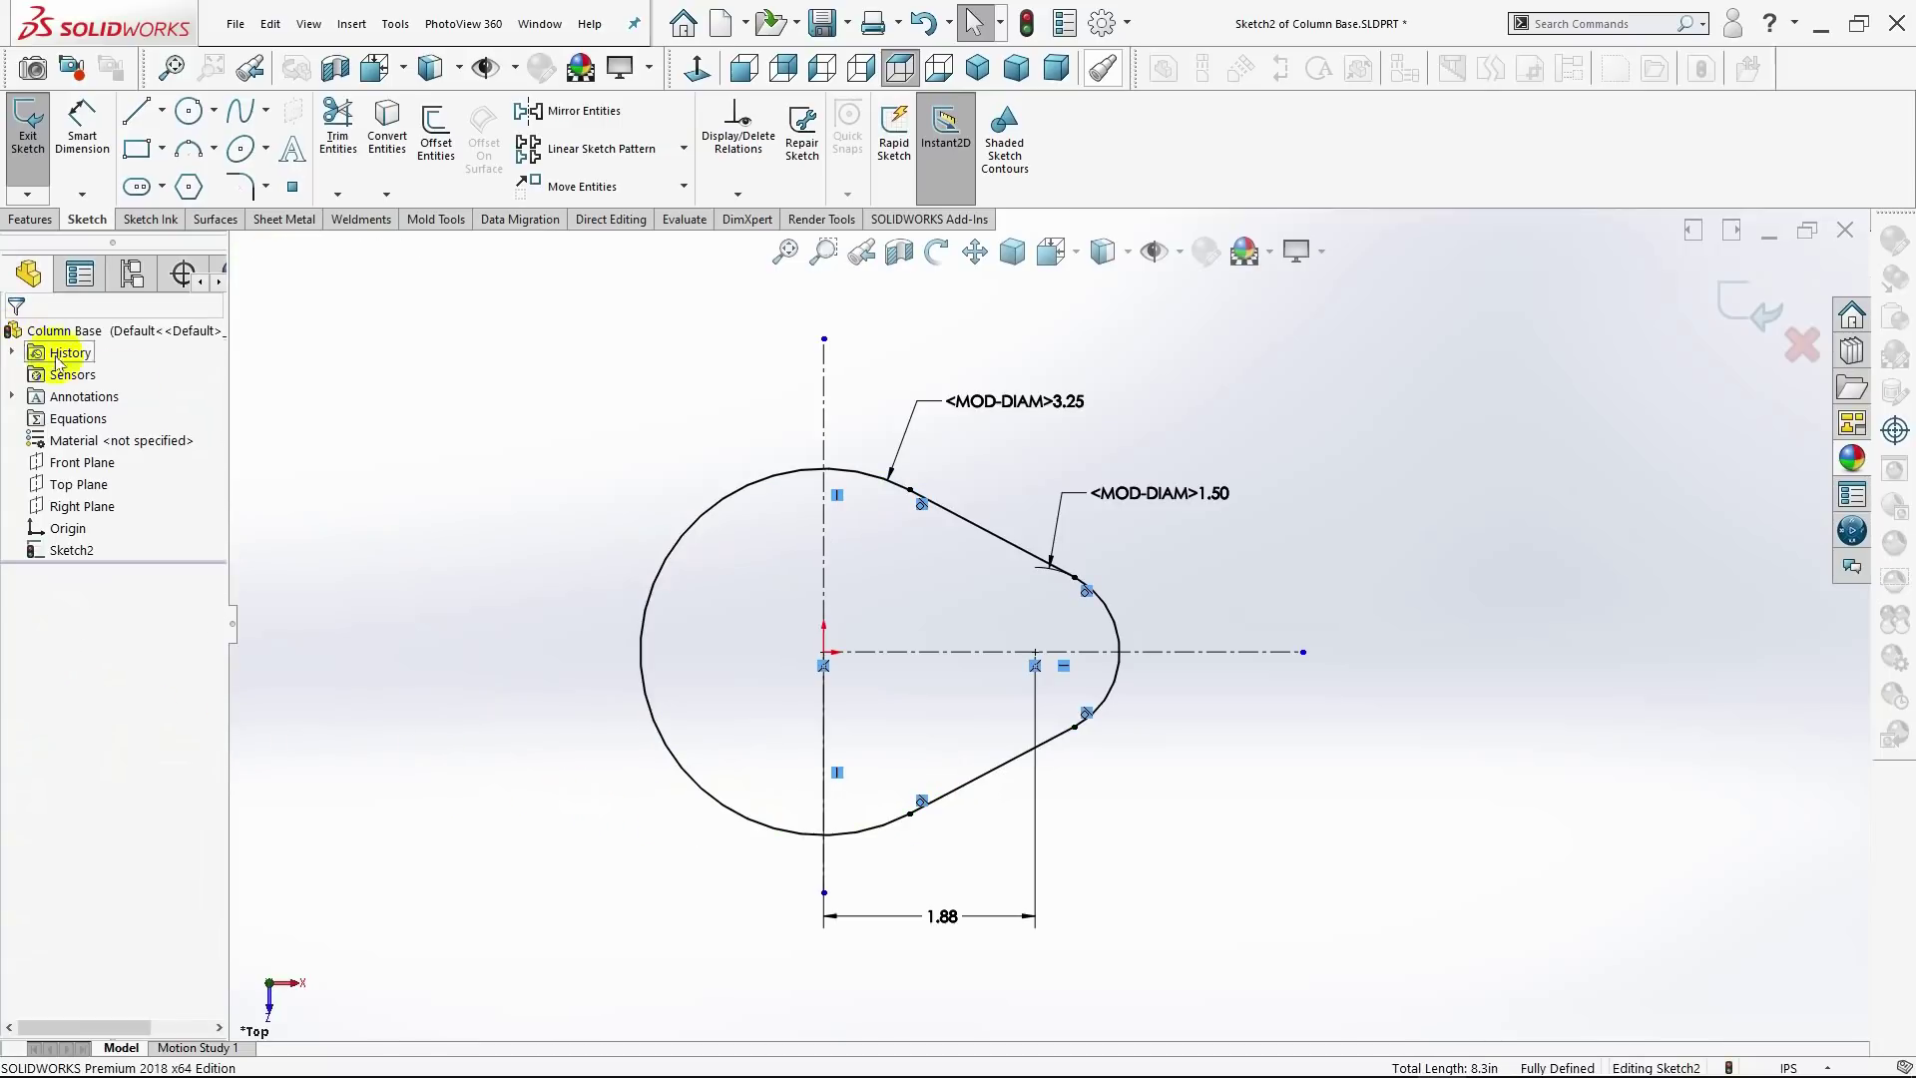
Step: Trim away the part of the large arc on the left side of the vertical centerline
key("f")
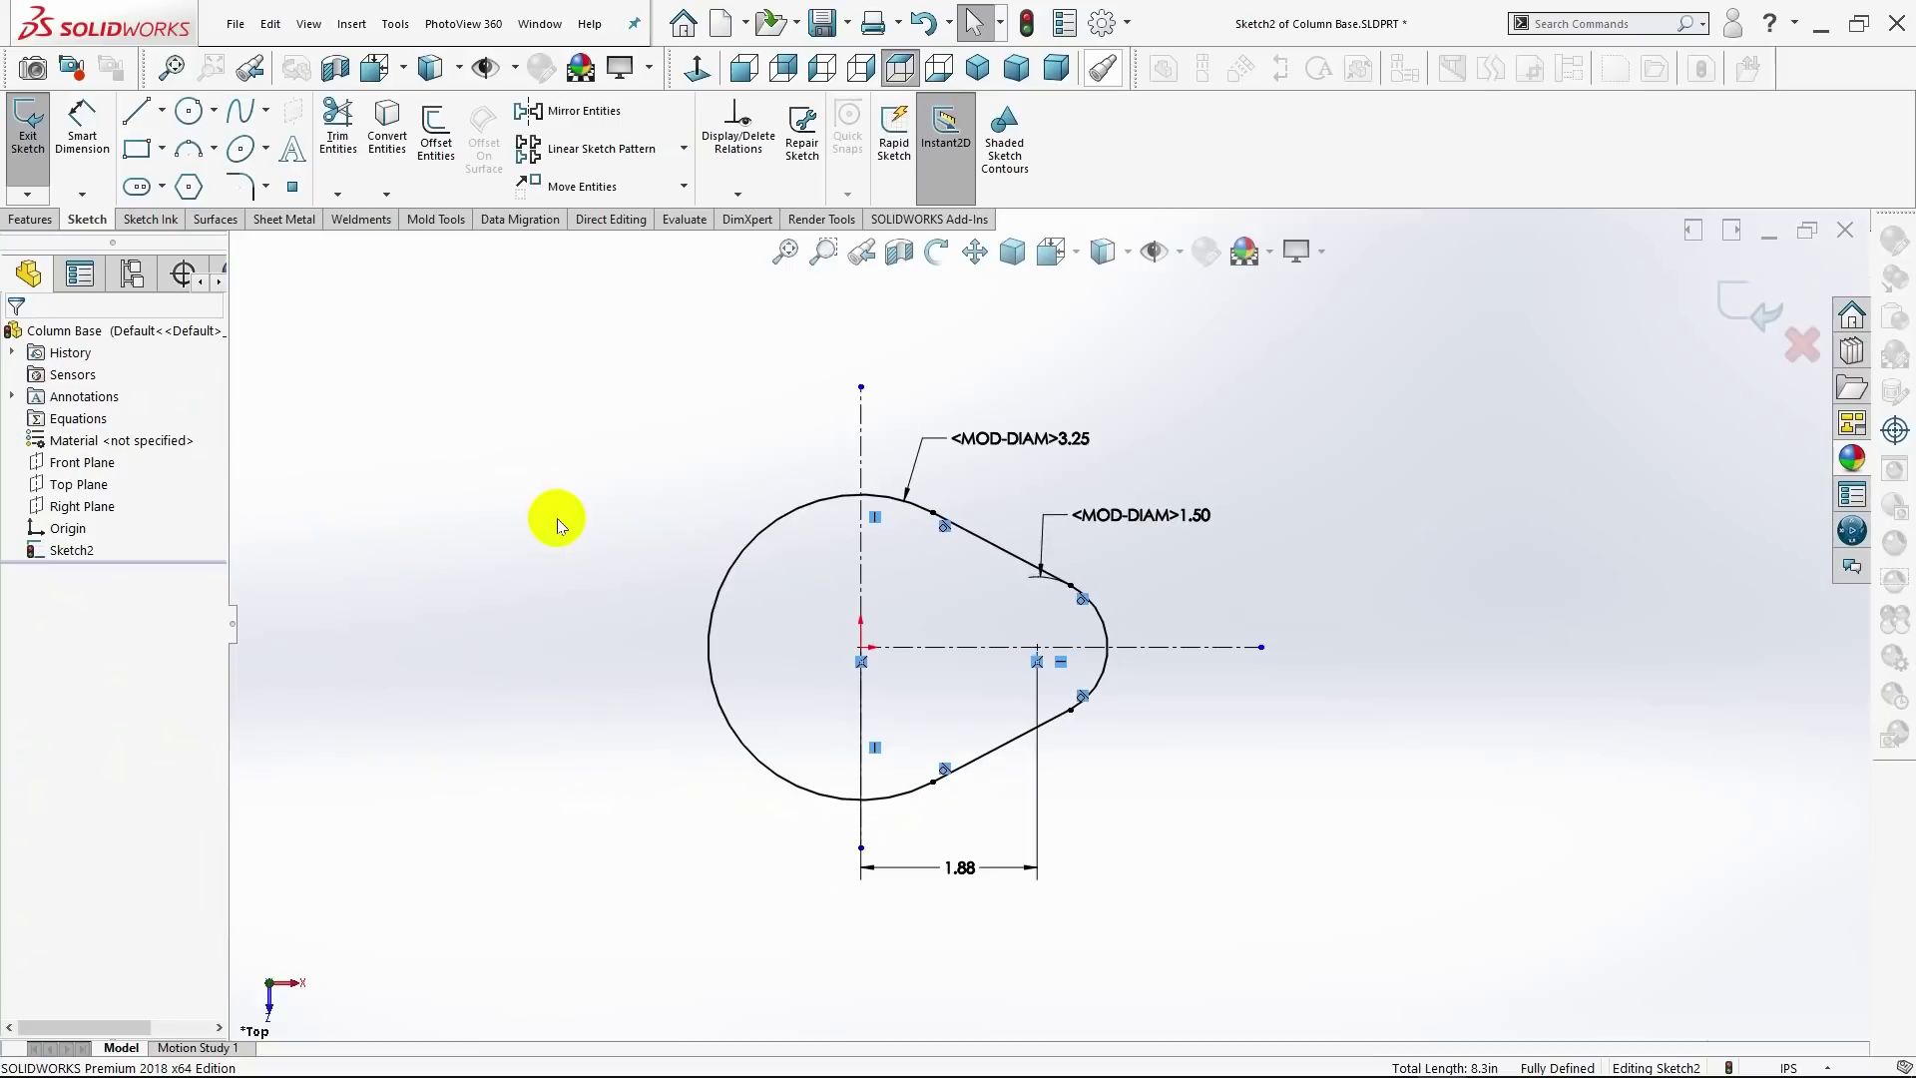
left_click(338, 128)
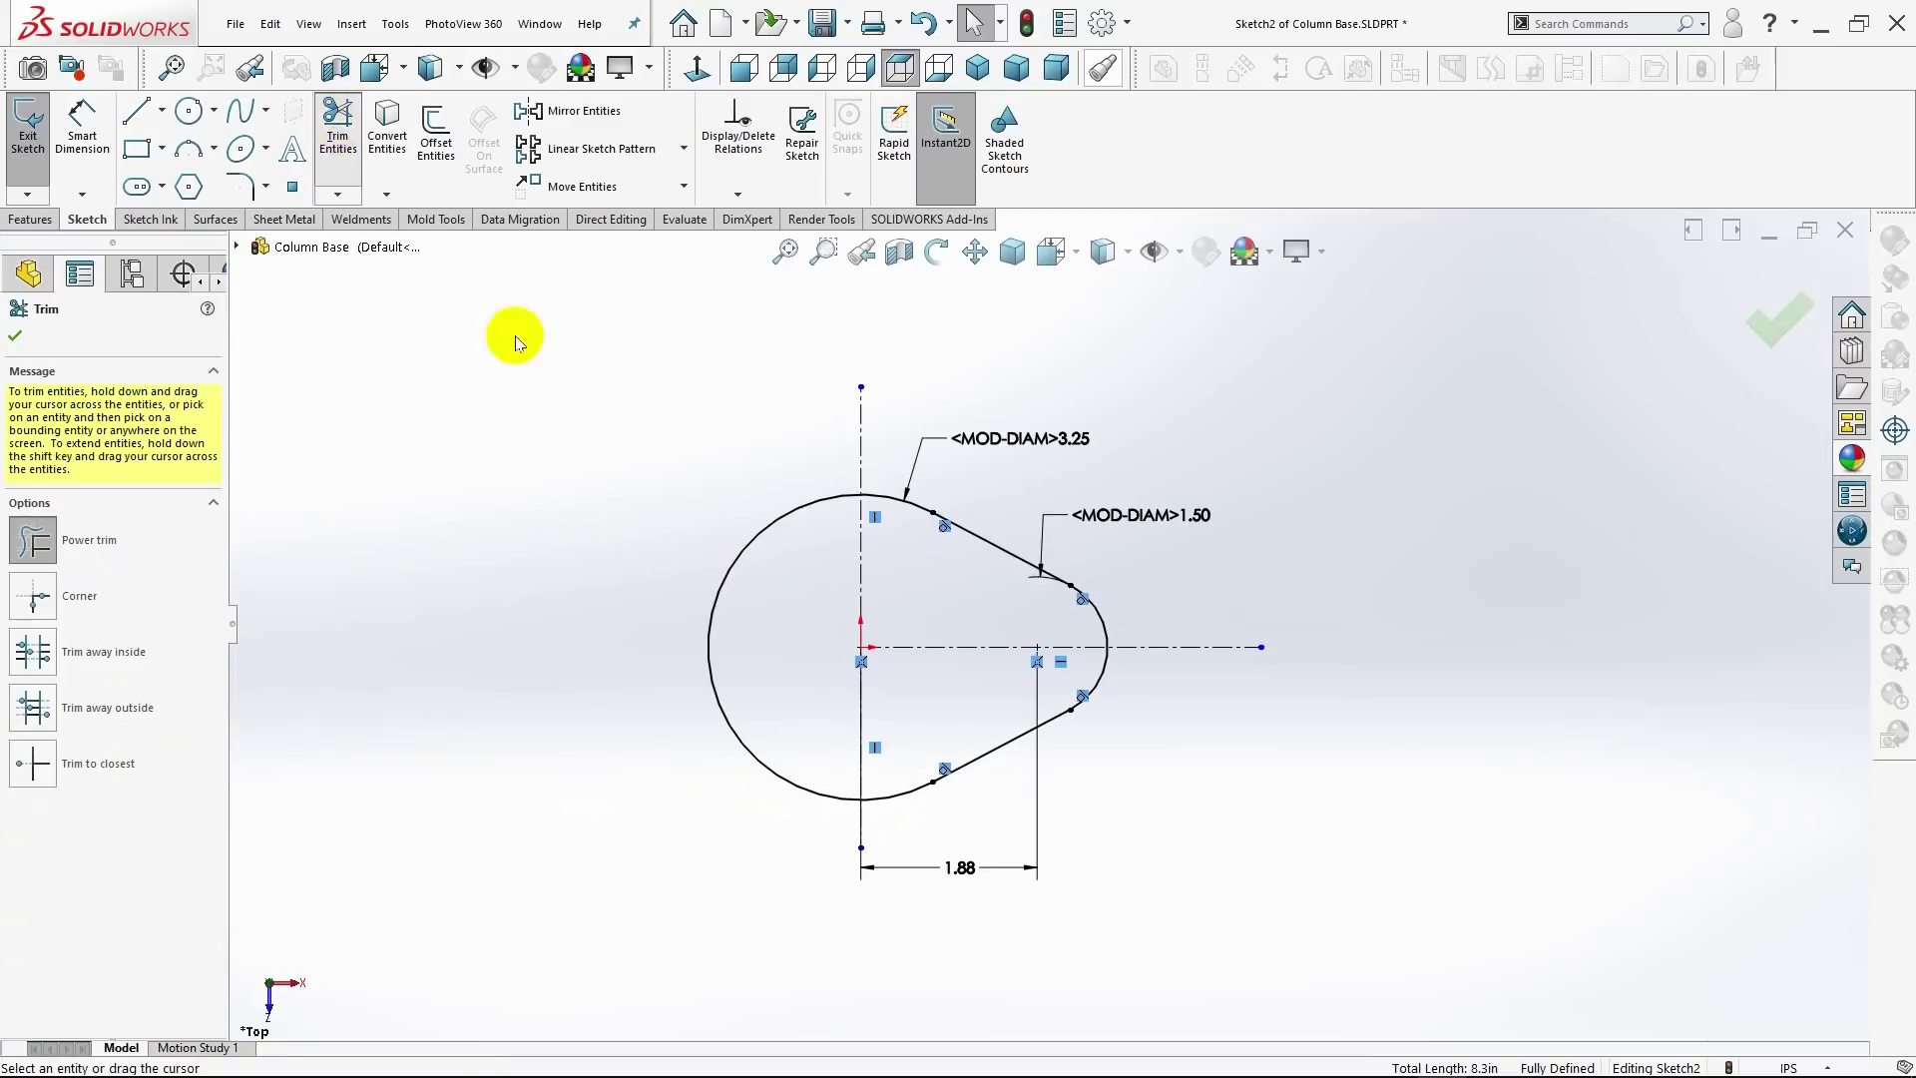
left_click_drag(768, 496, 795, 607)
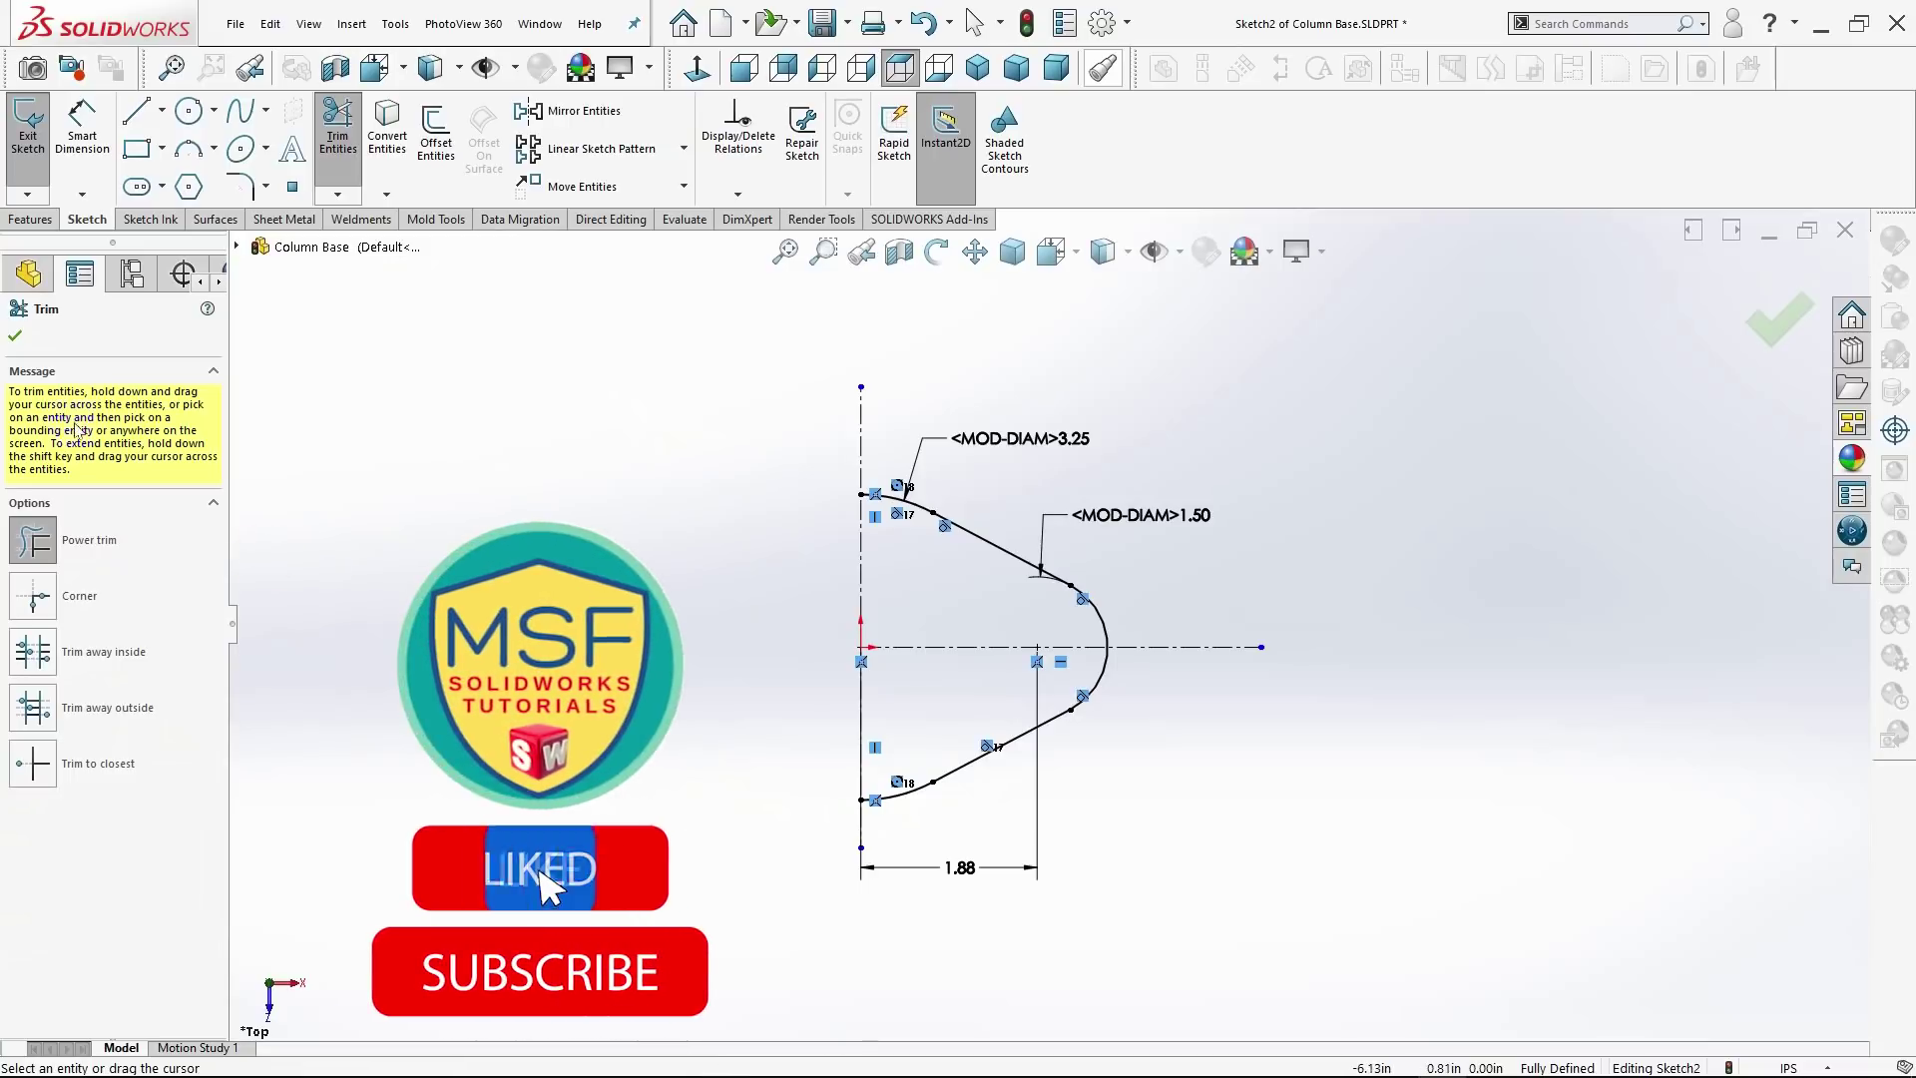
left_click(22, 342)
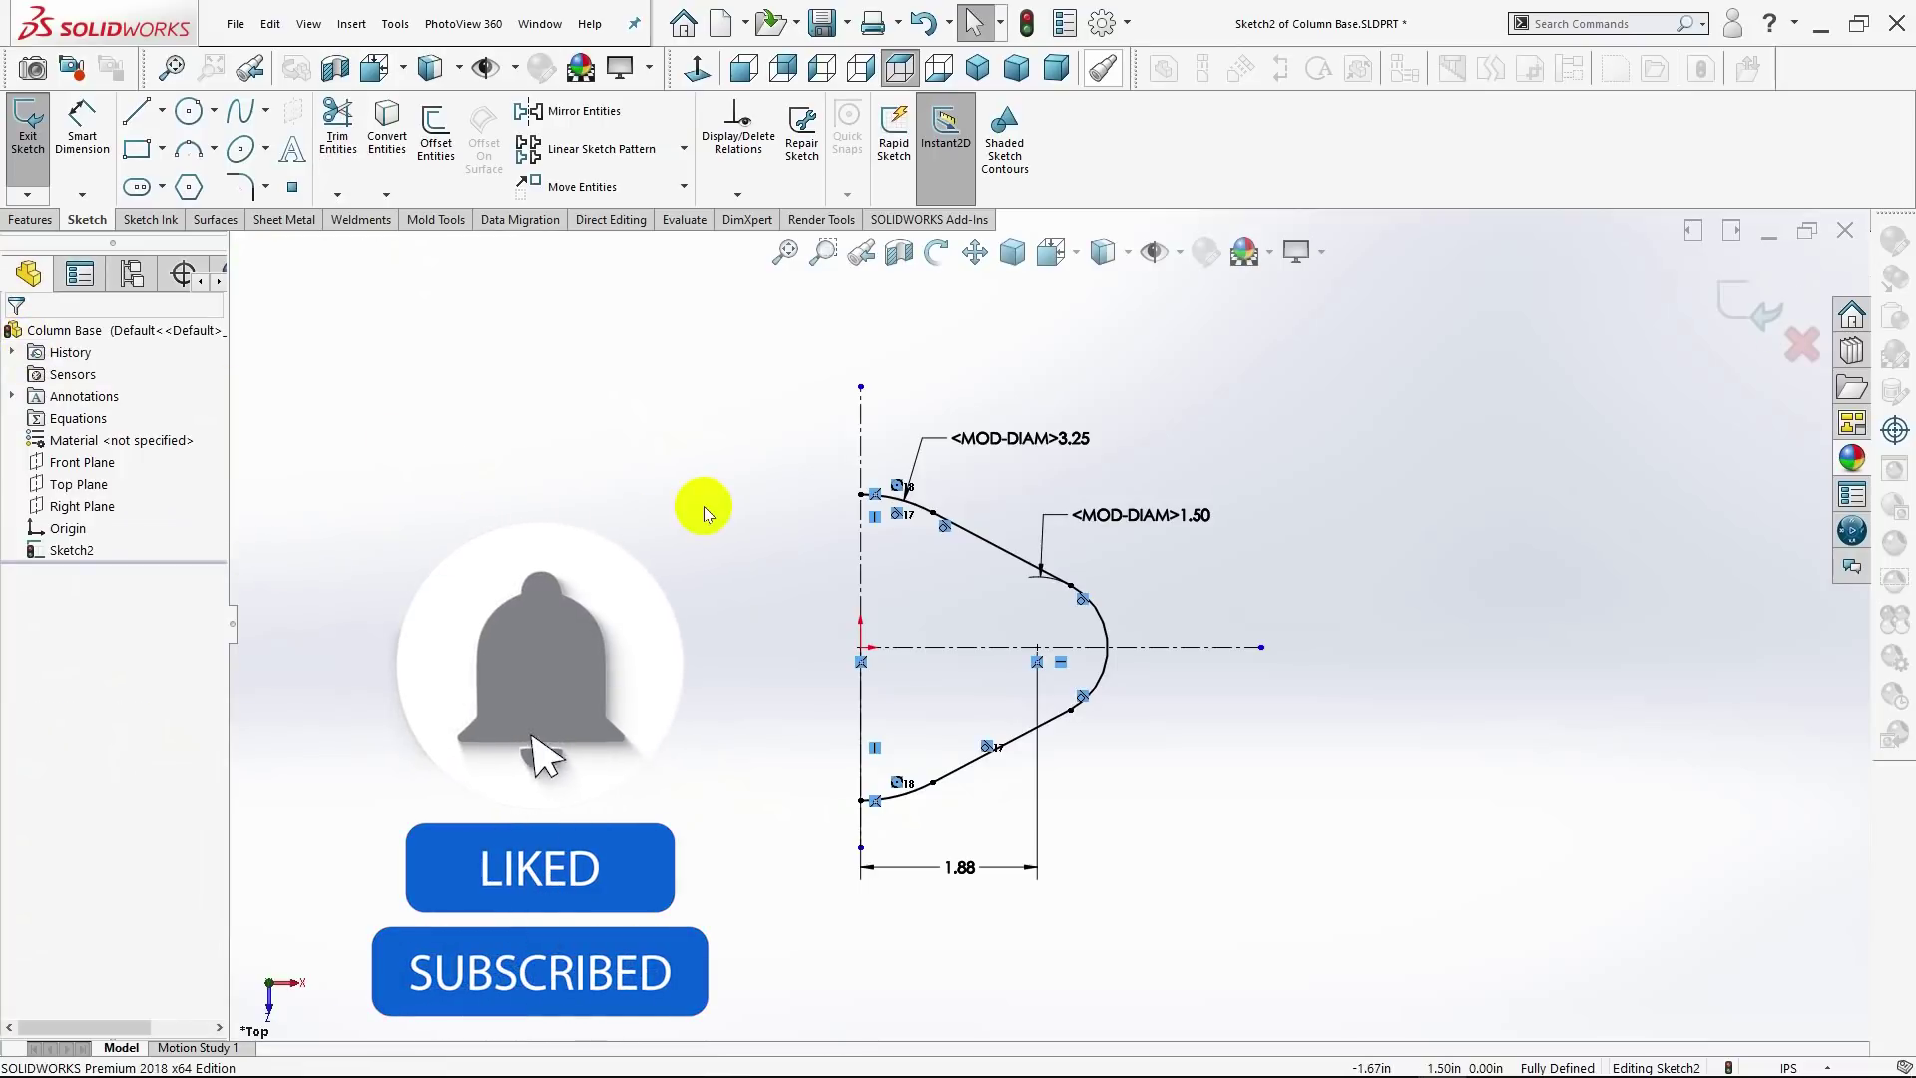
Step: Mirror the three arcs and two connecting lines of the half profile about the vertical centerline
left_click(563, 113)
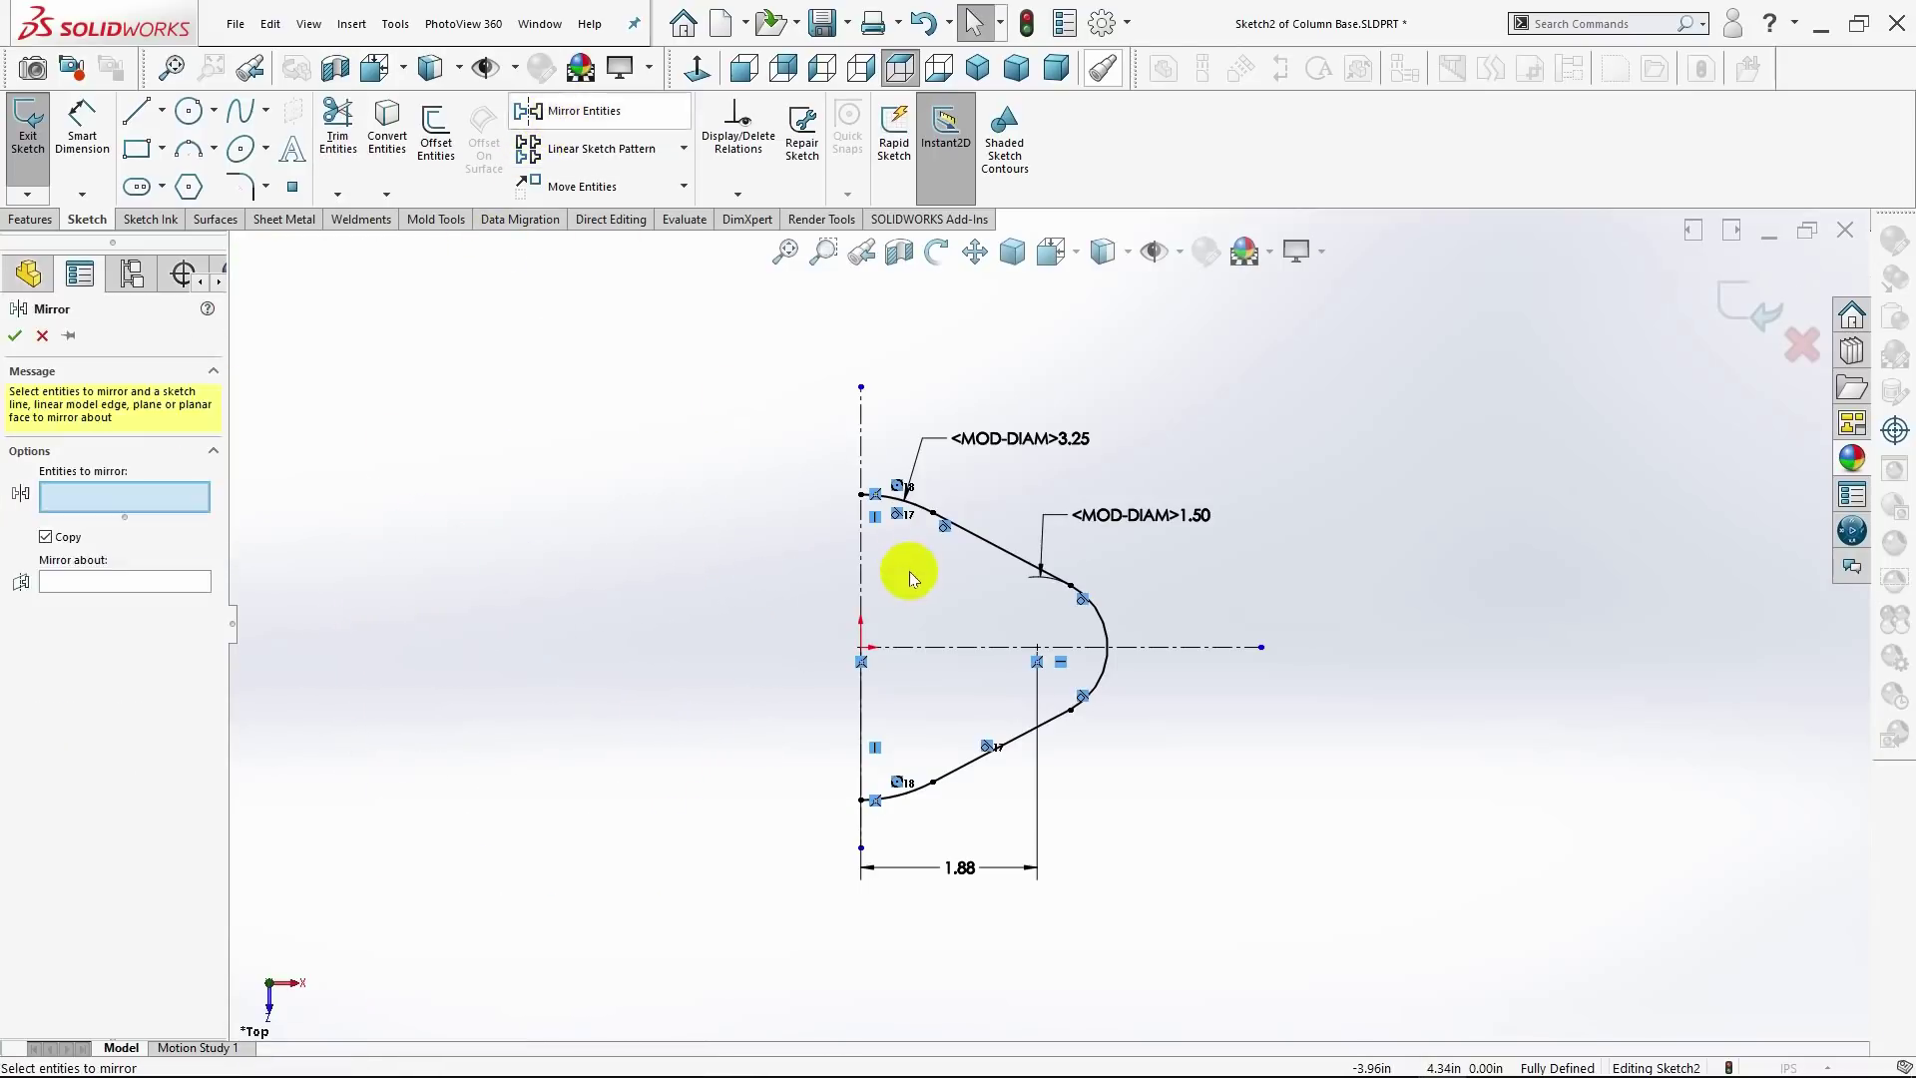
left_click(941, 520)
left_click(981, 540)
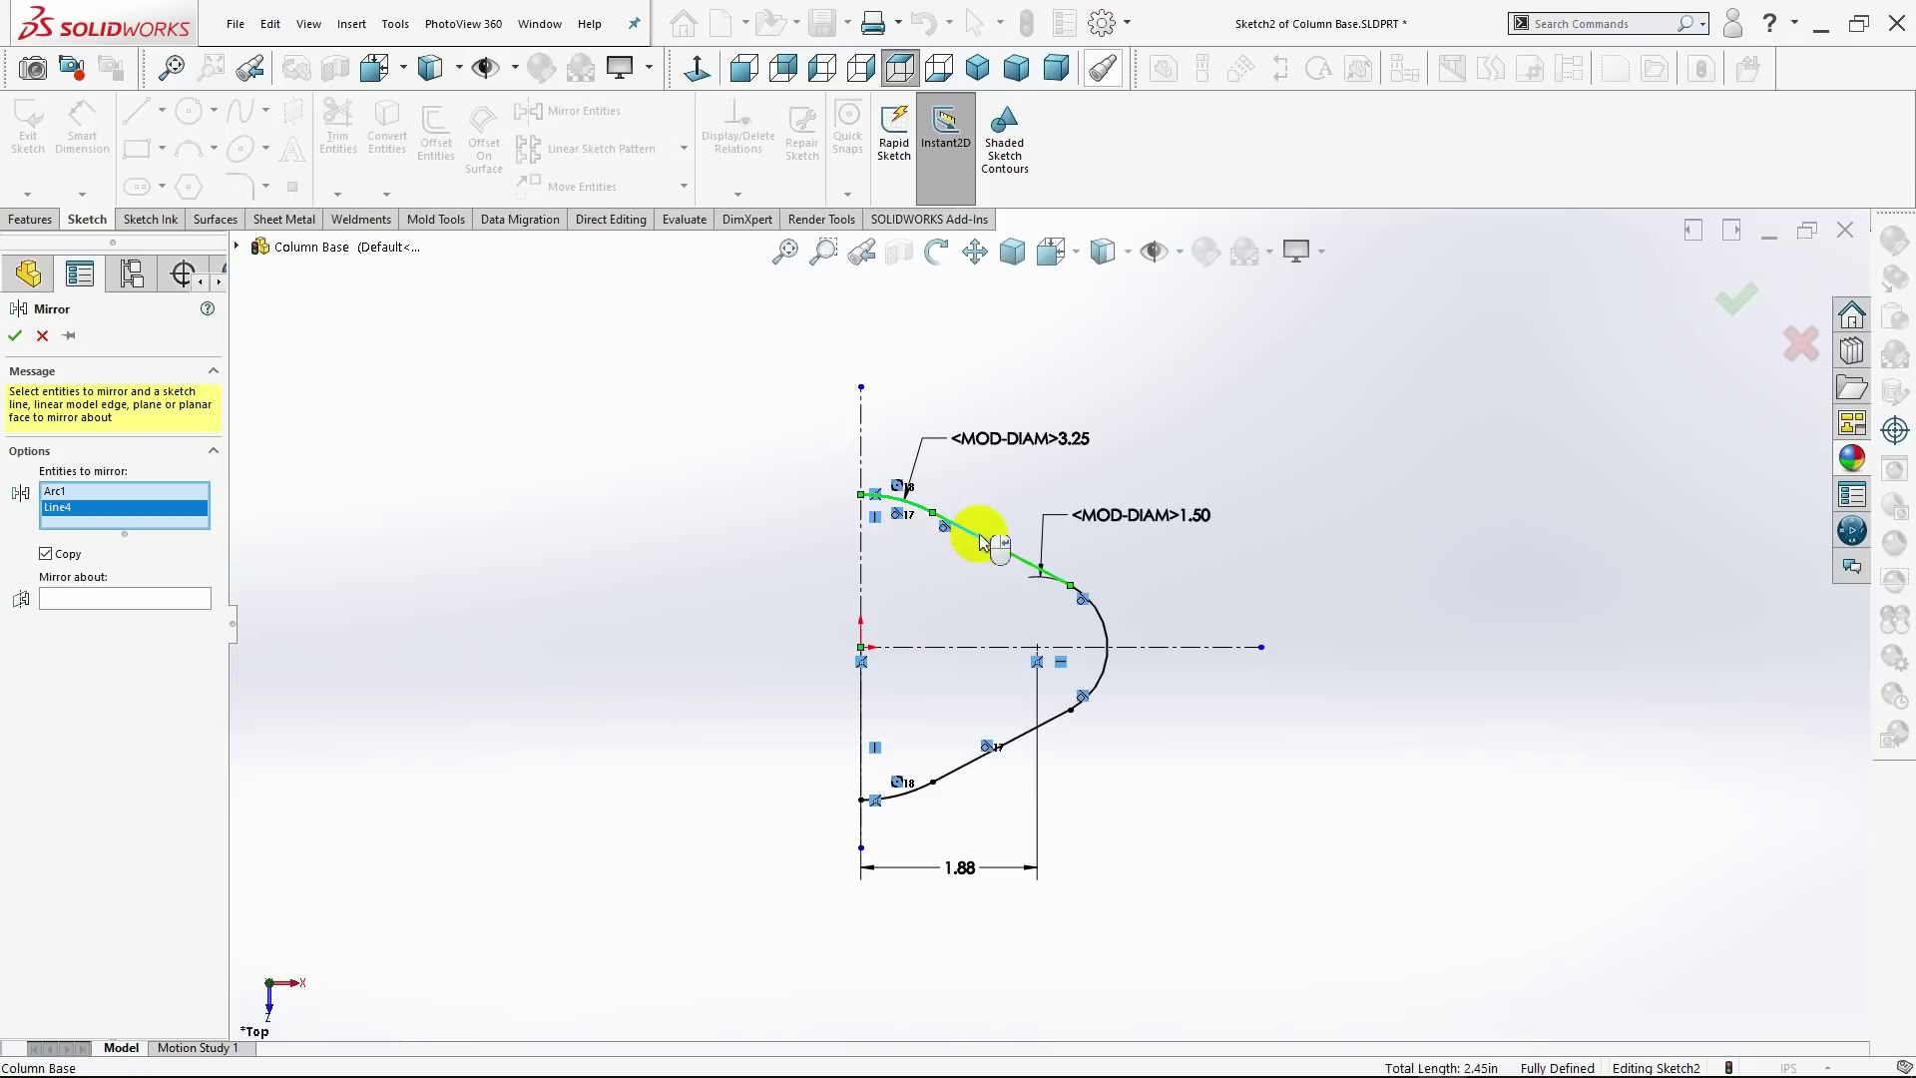
left_click(1109, 664)
left_click(992, 754)
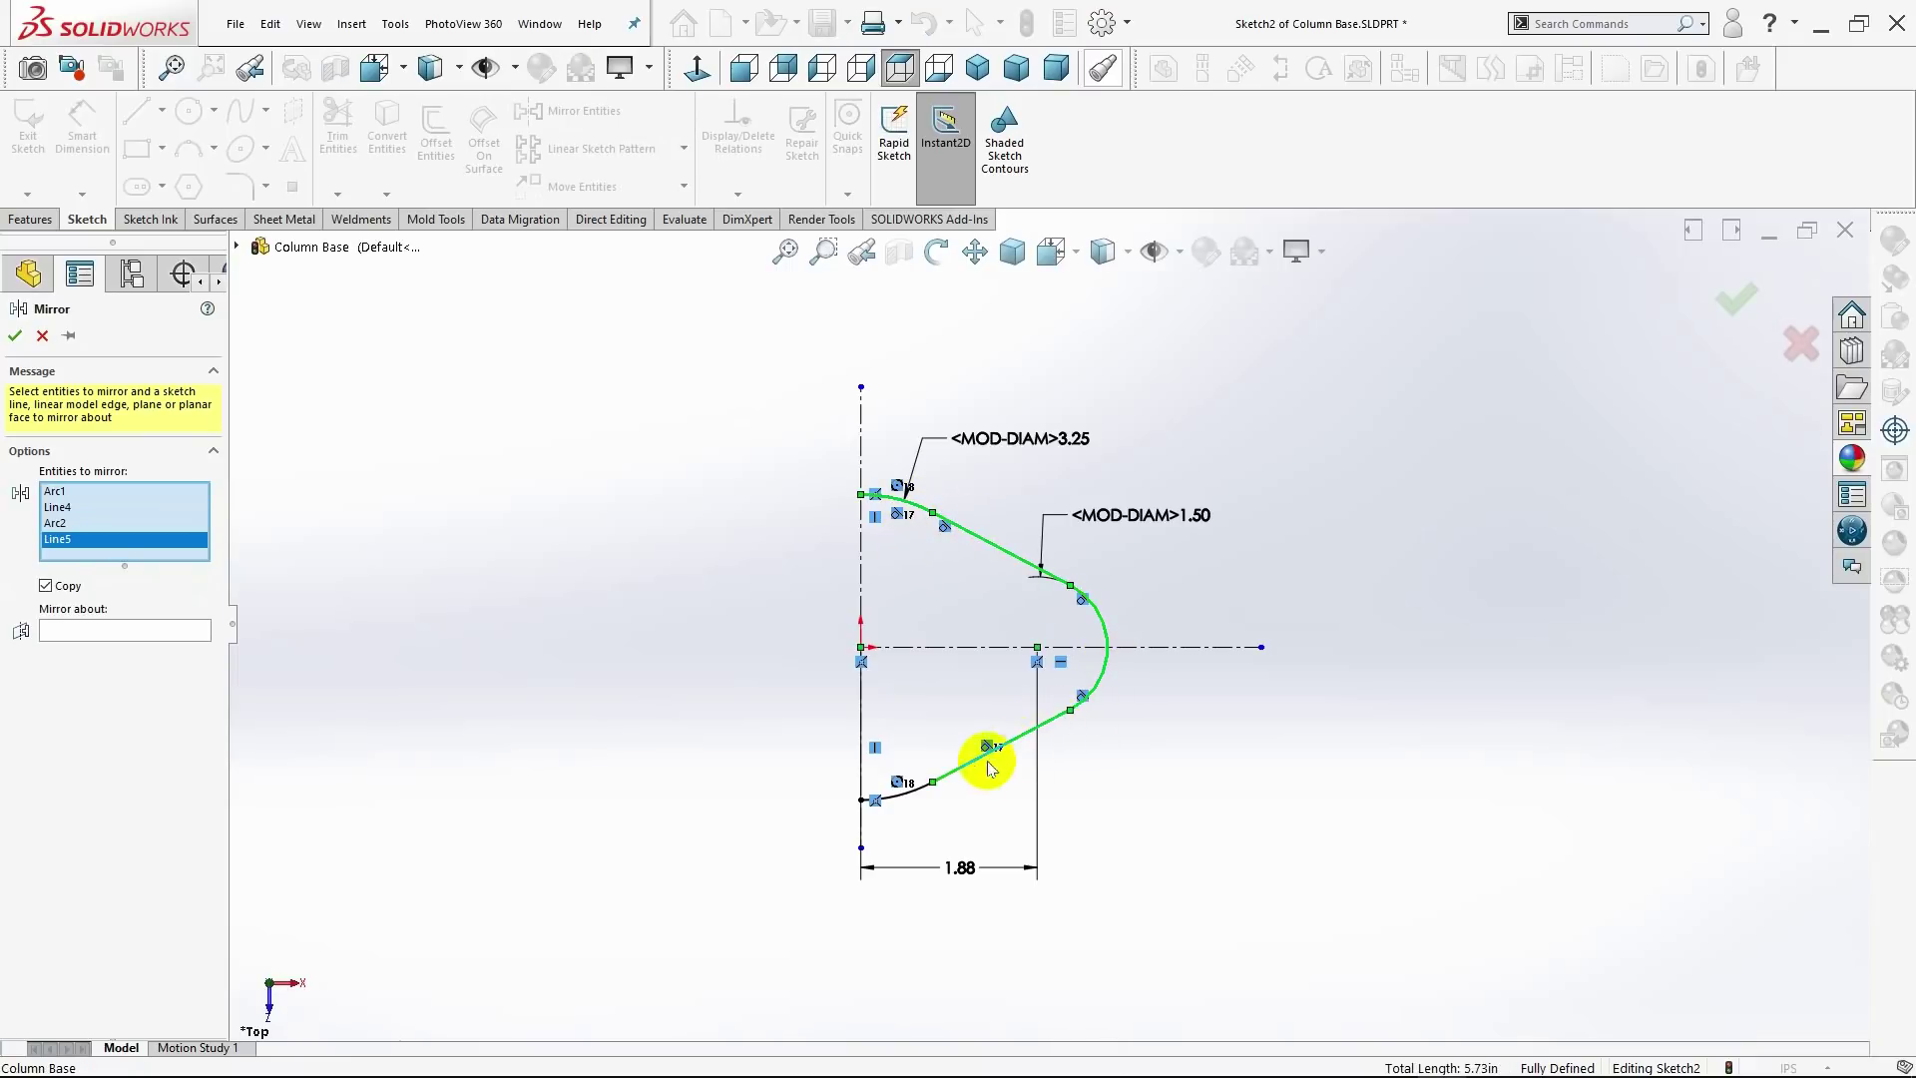
left_click(918, 791)
left_click(188, 645)
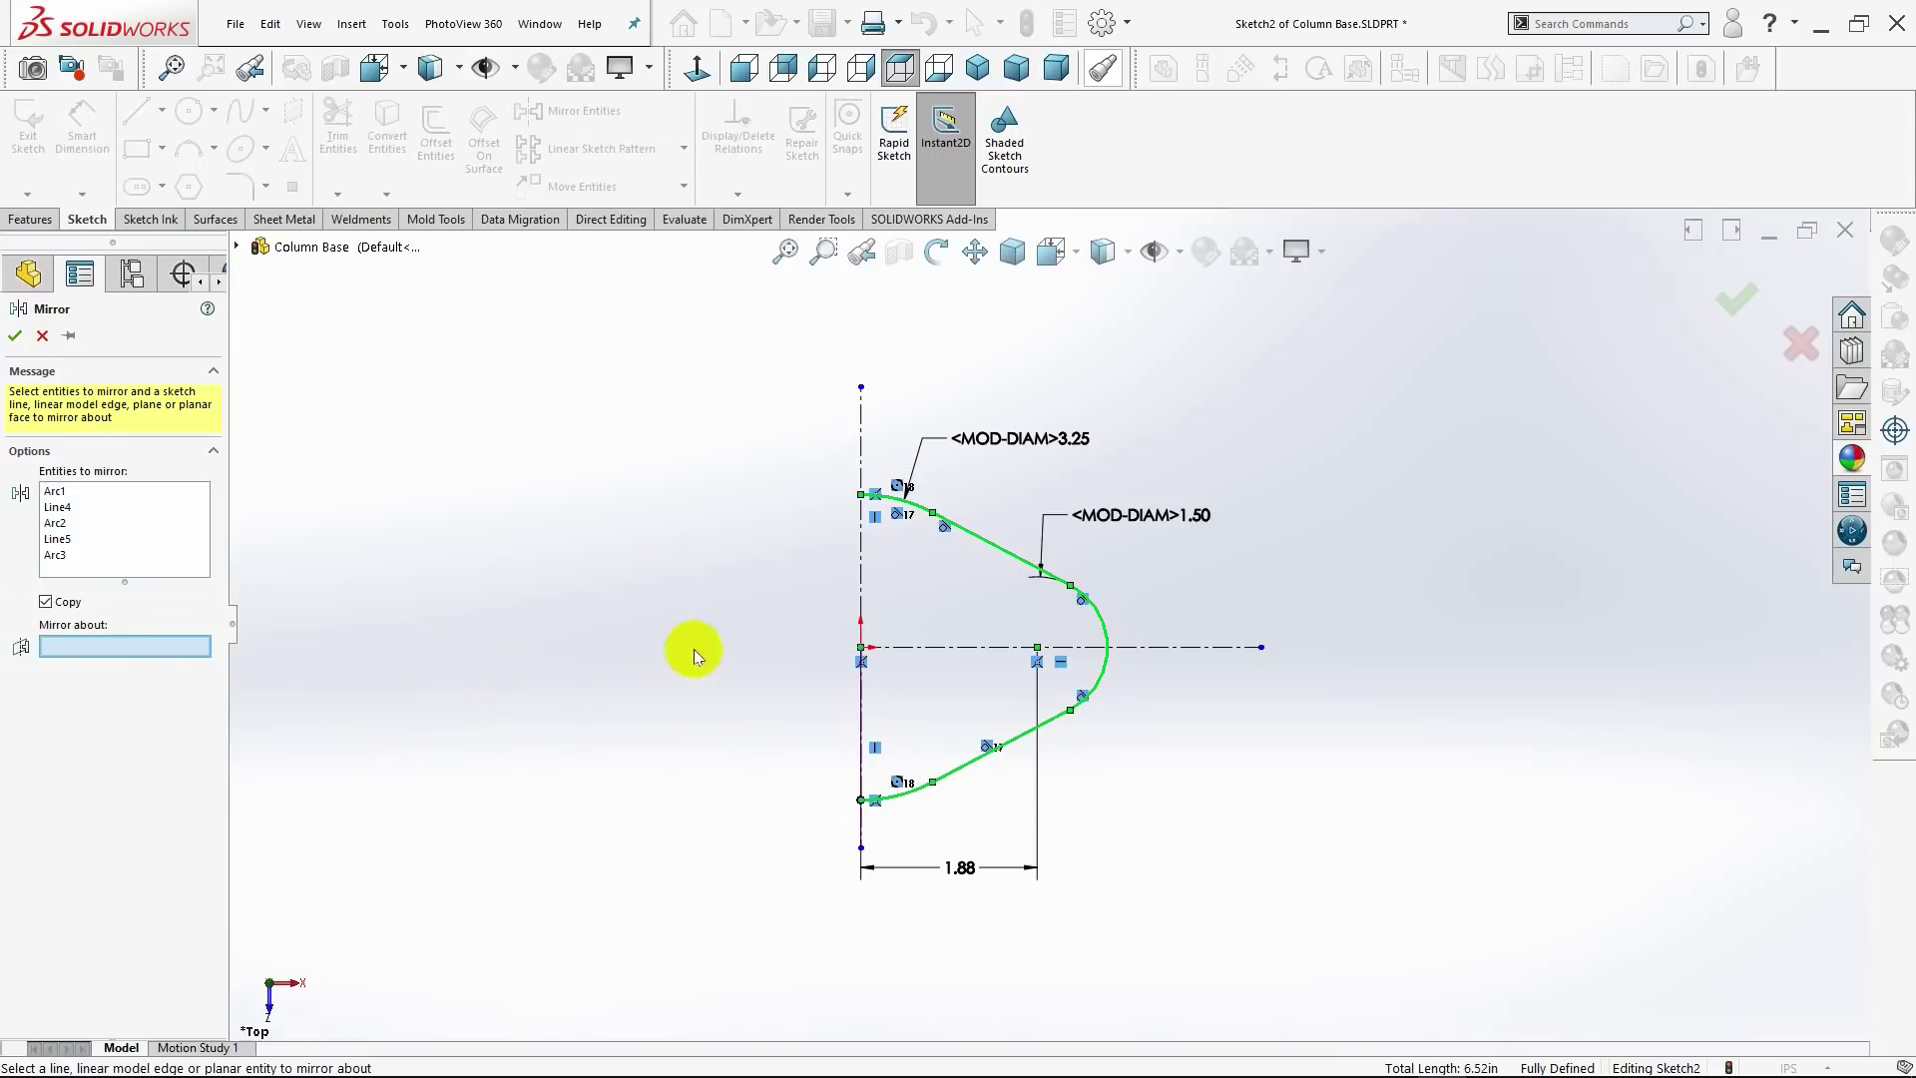
left_click(862, 582)
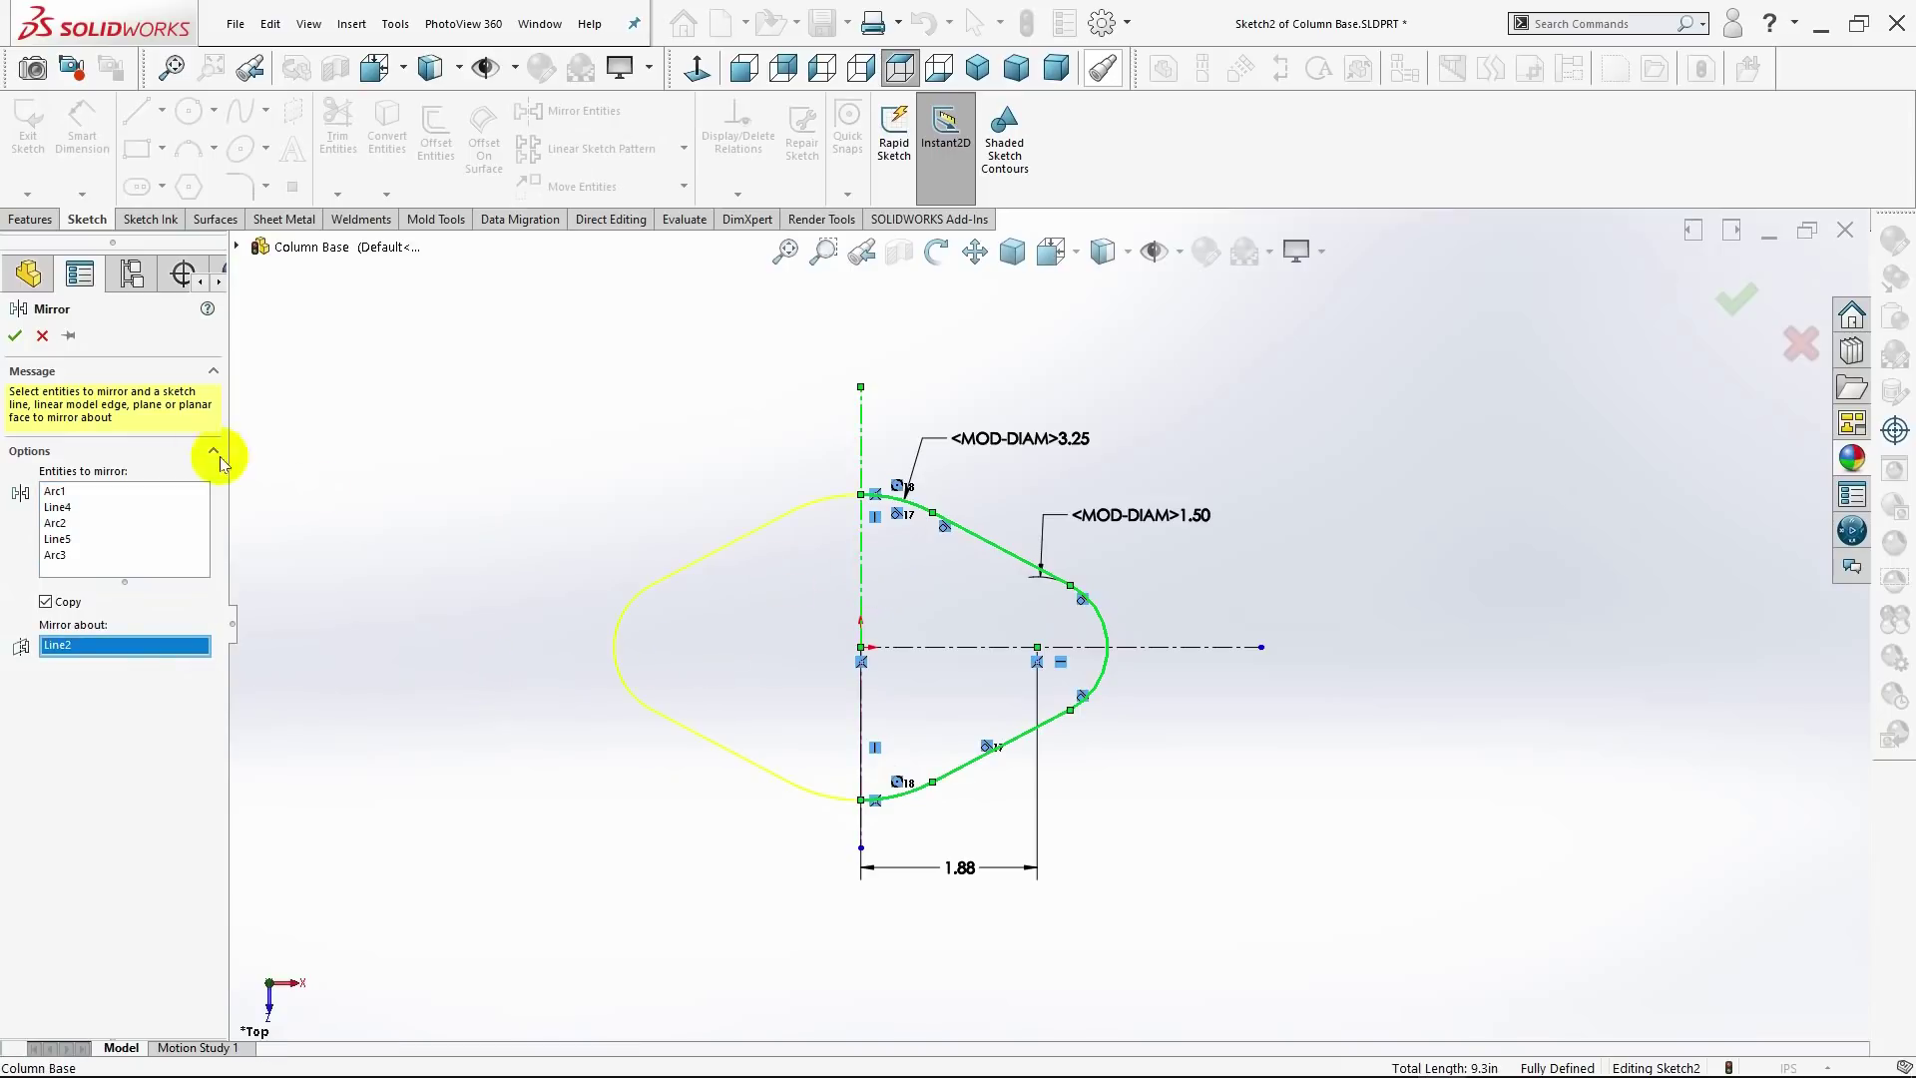
left_click(14, 336)
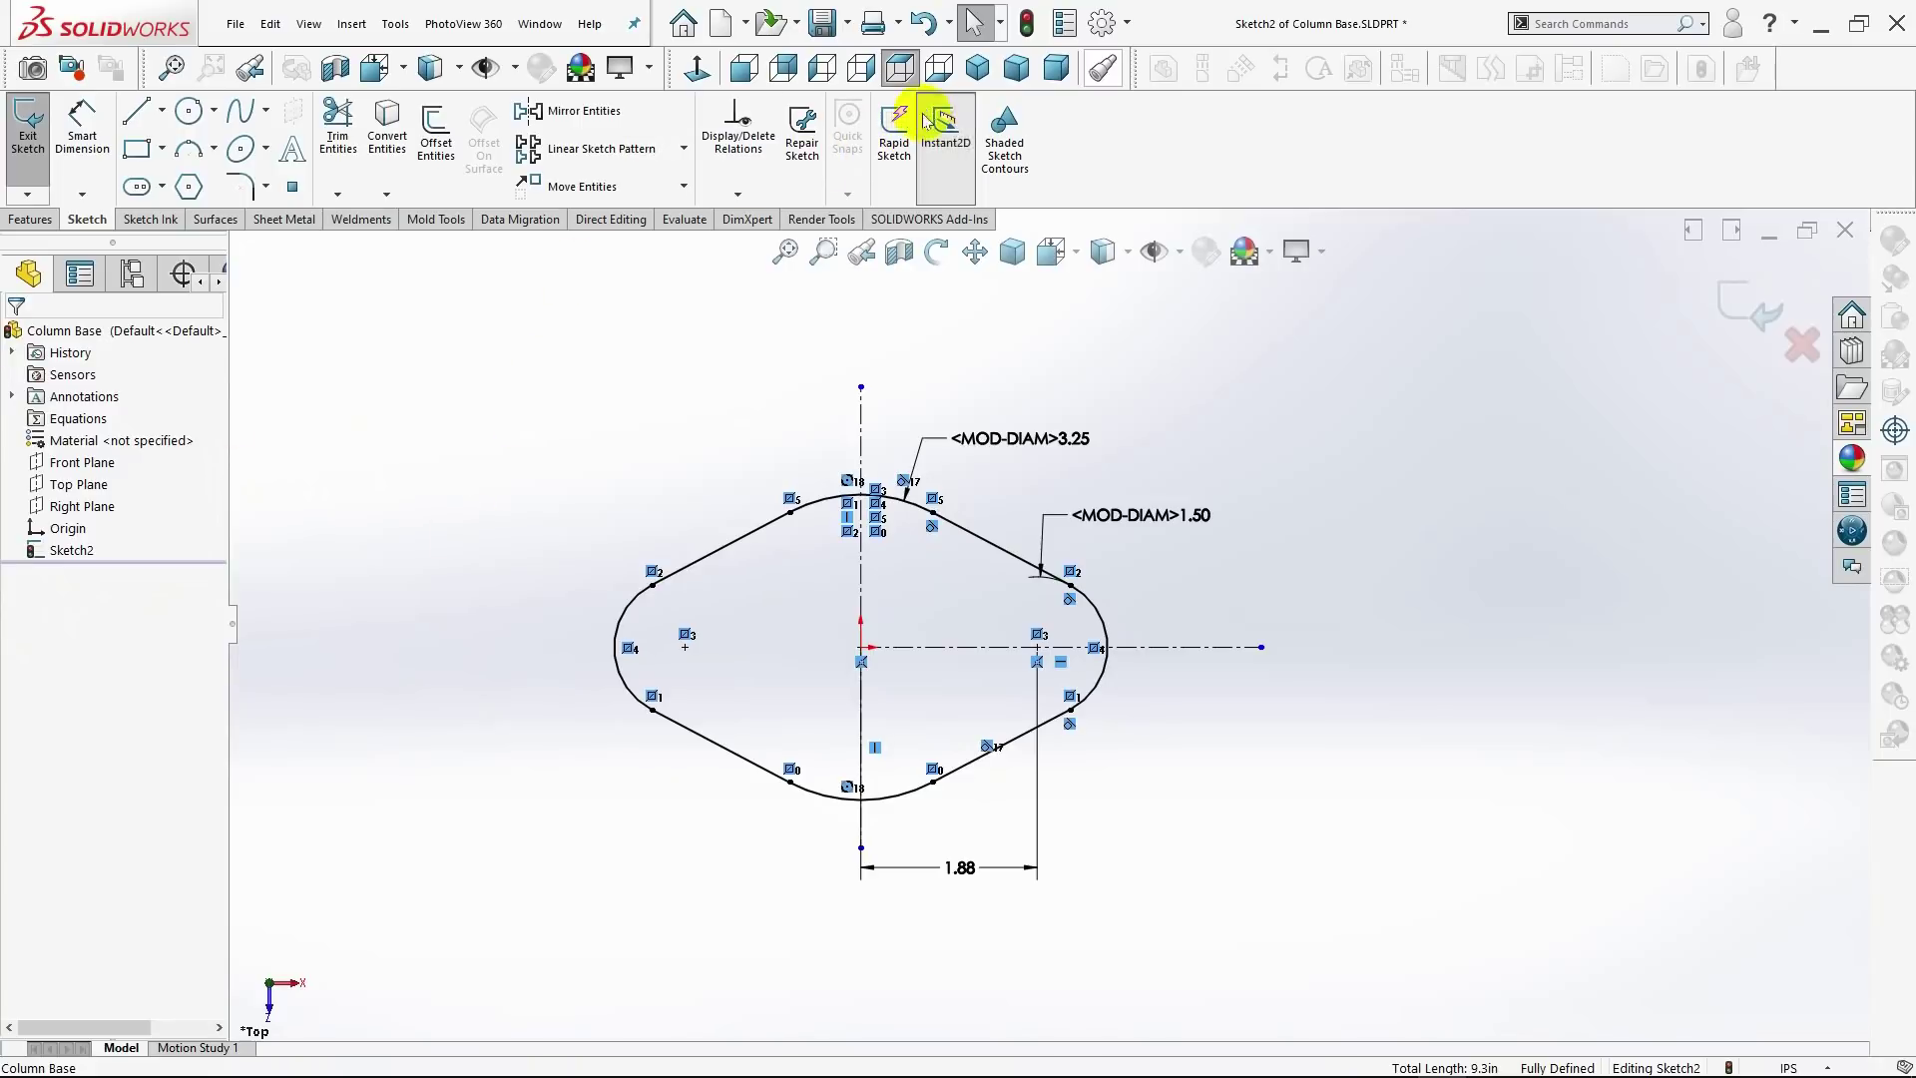
Step: Extrude the closed profile as a blind boss with a depth of 0.75 in
left_click(30, 218)
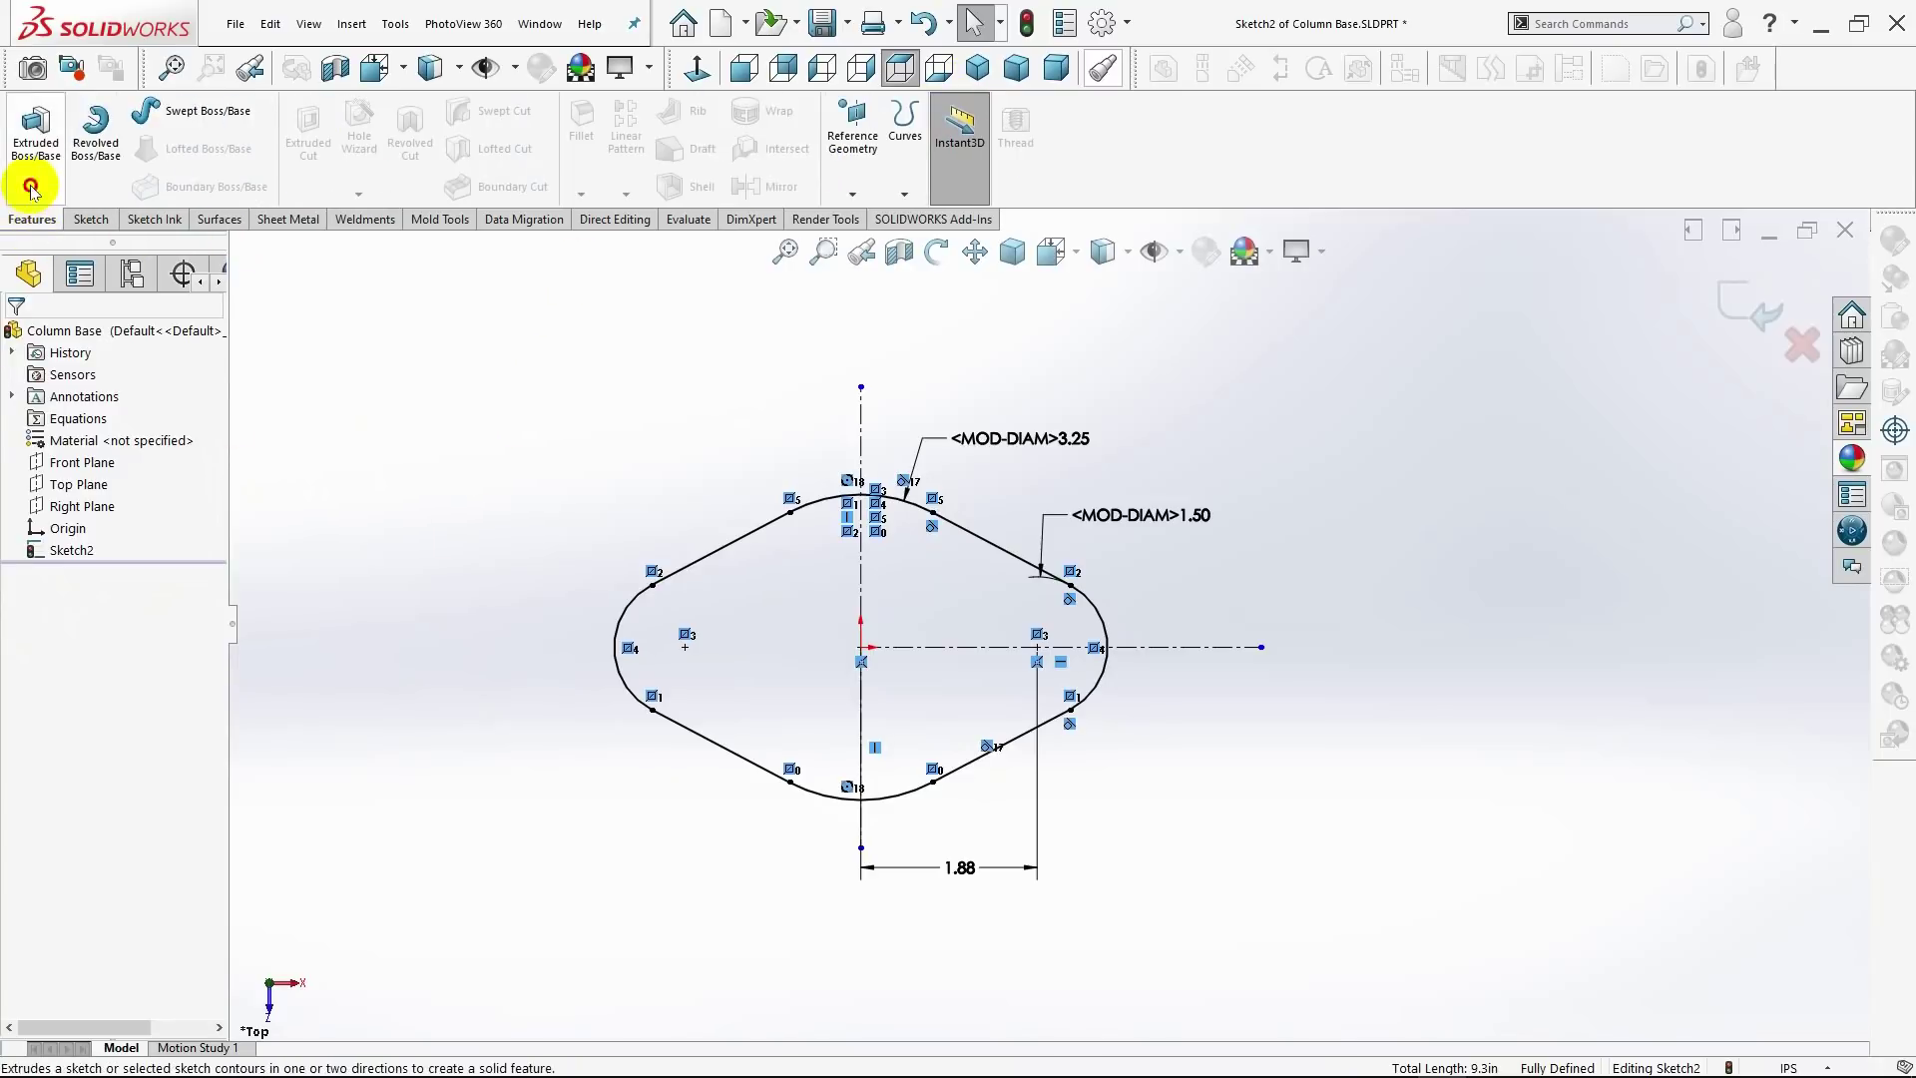
left_click(30, 185)
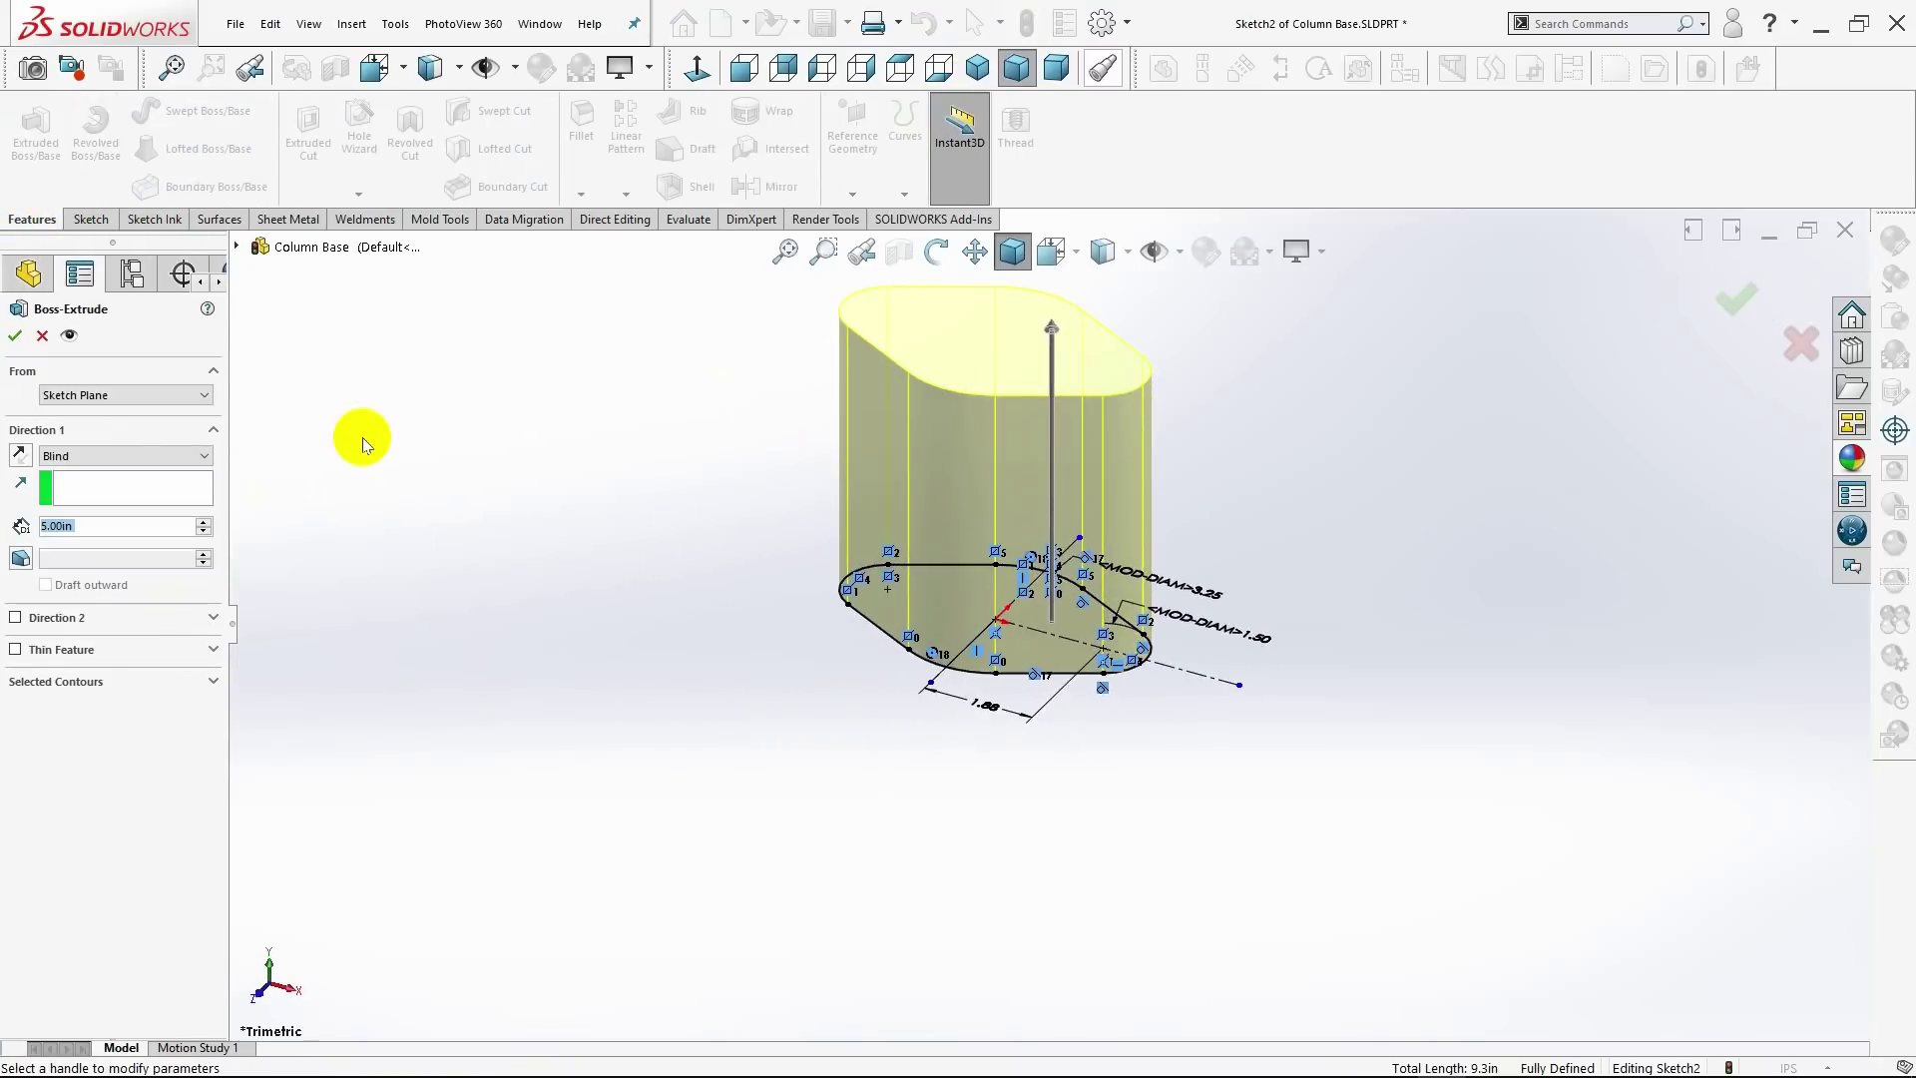
type(".7")
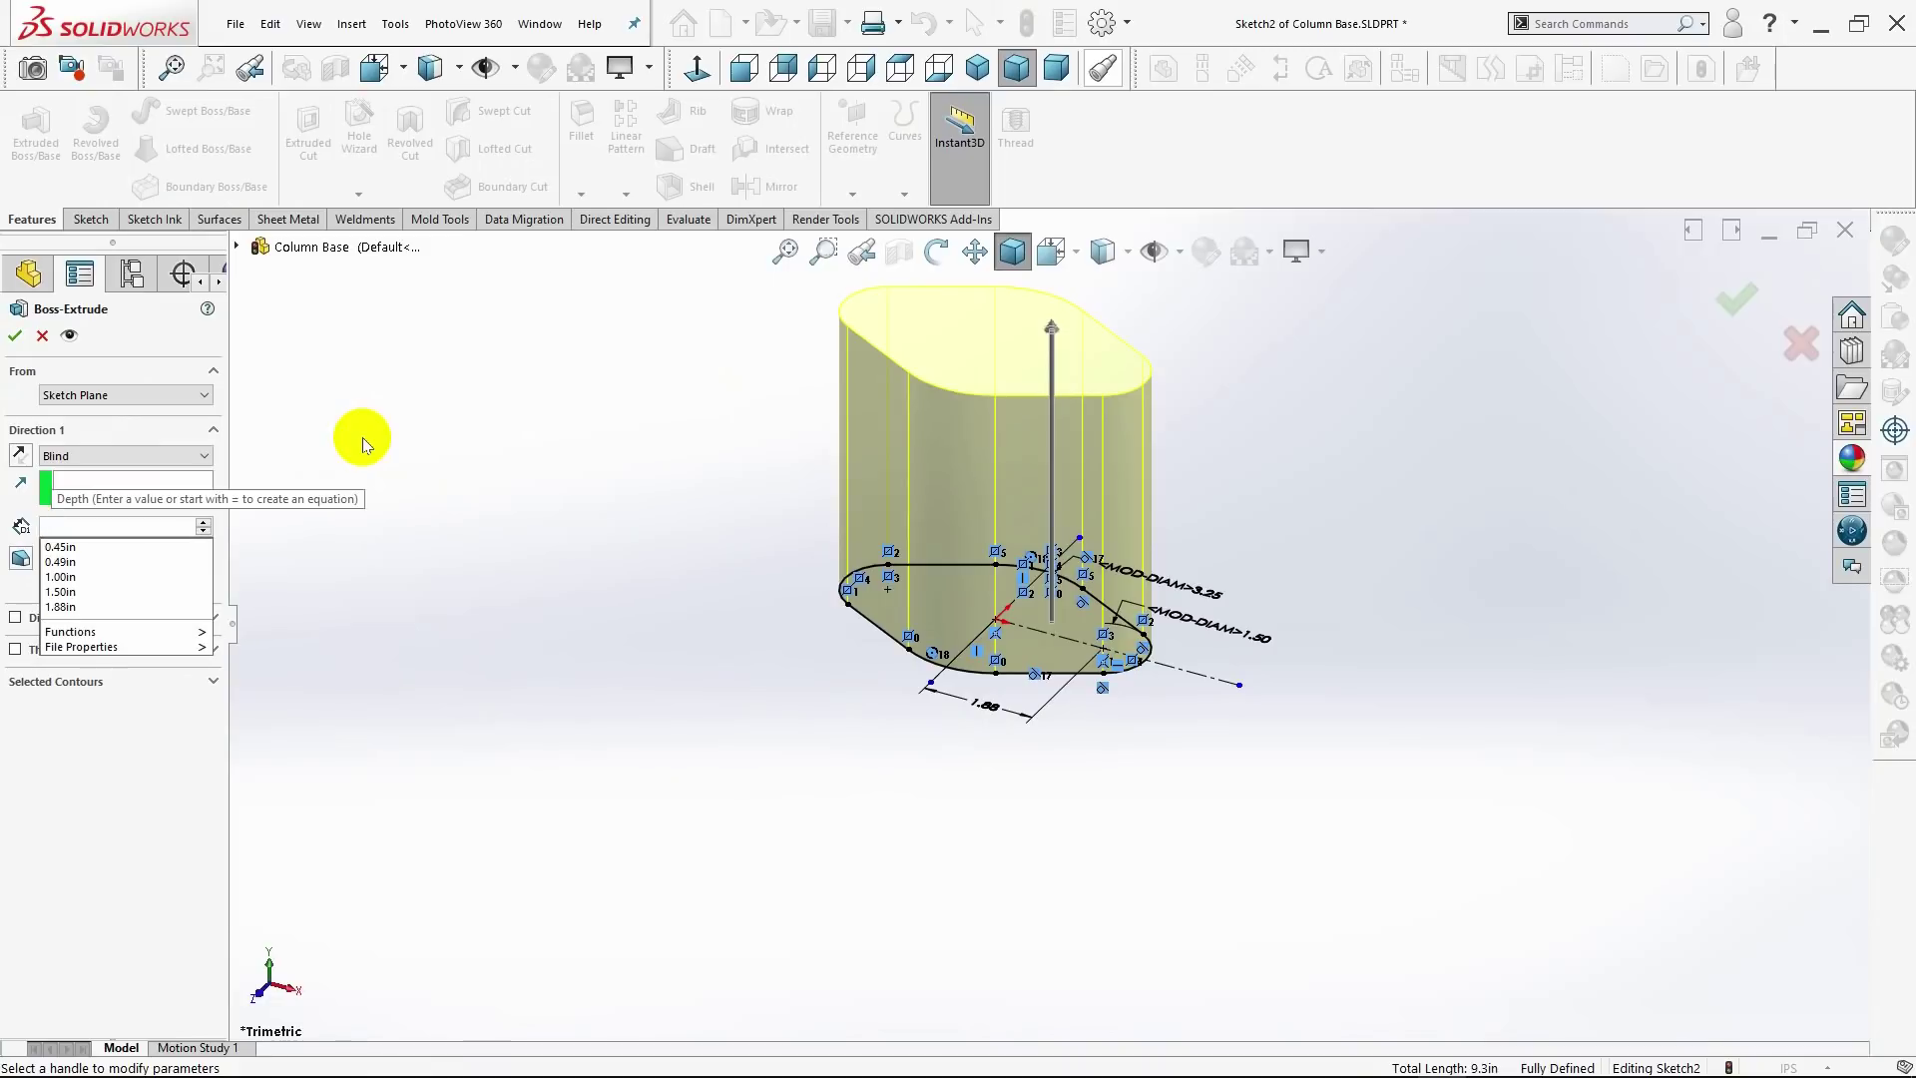
type("50")
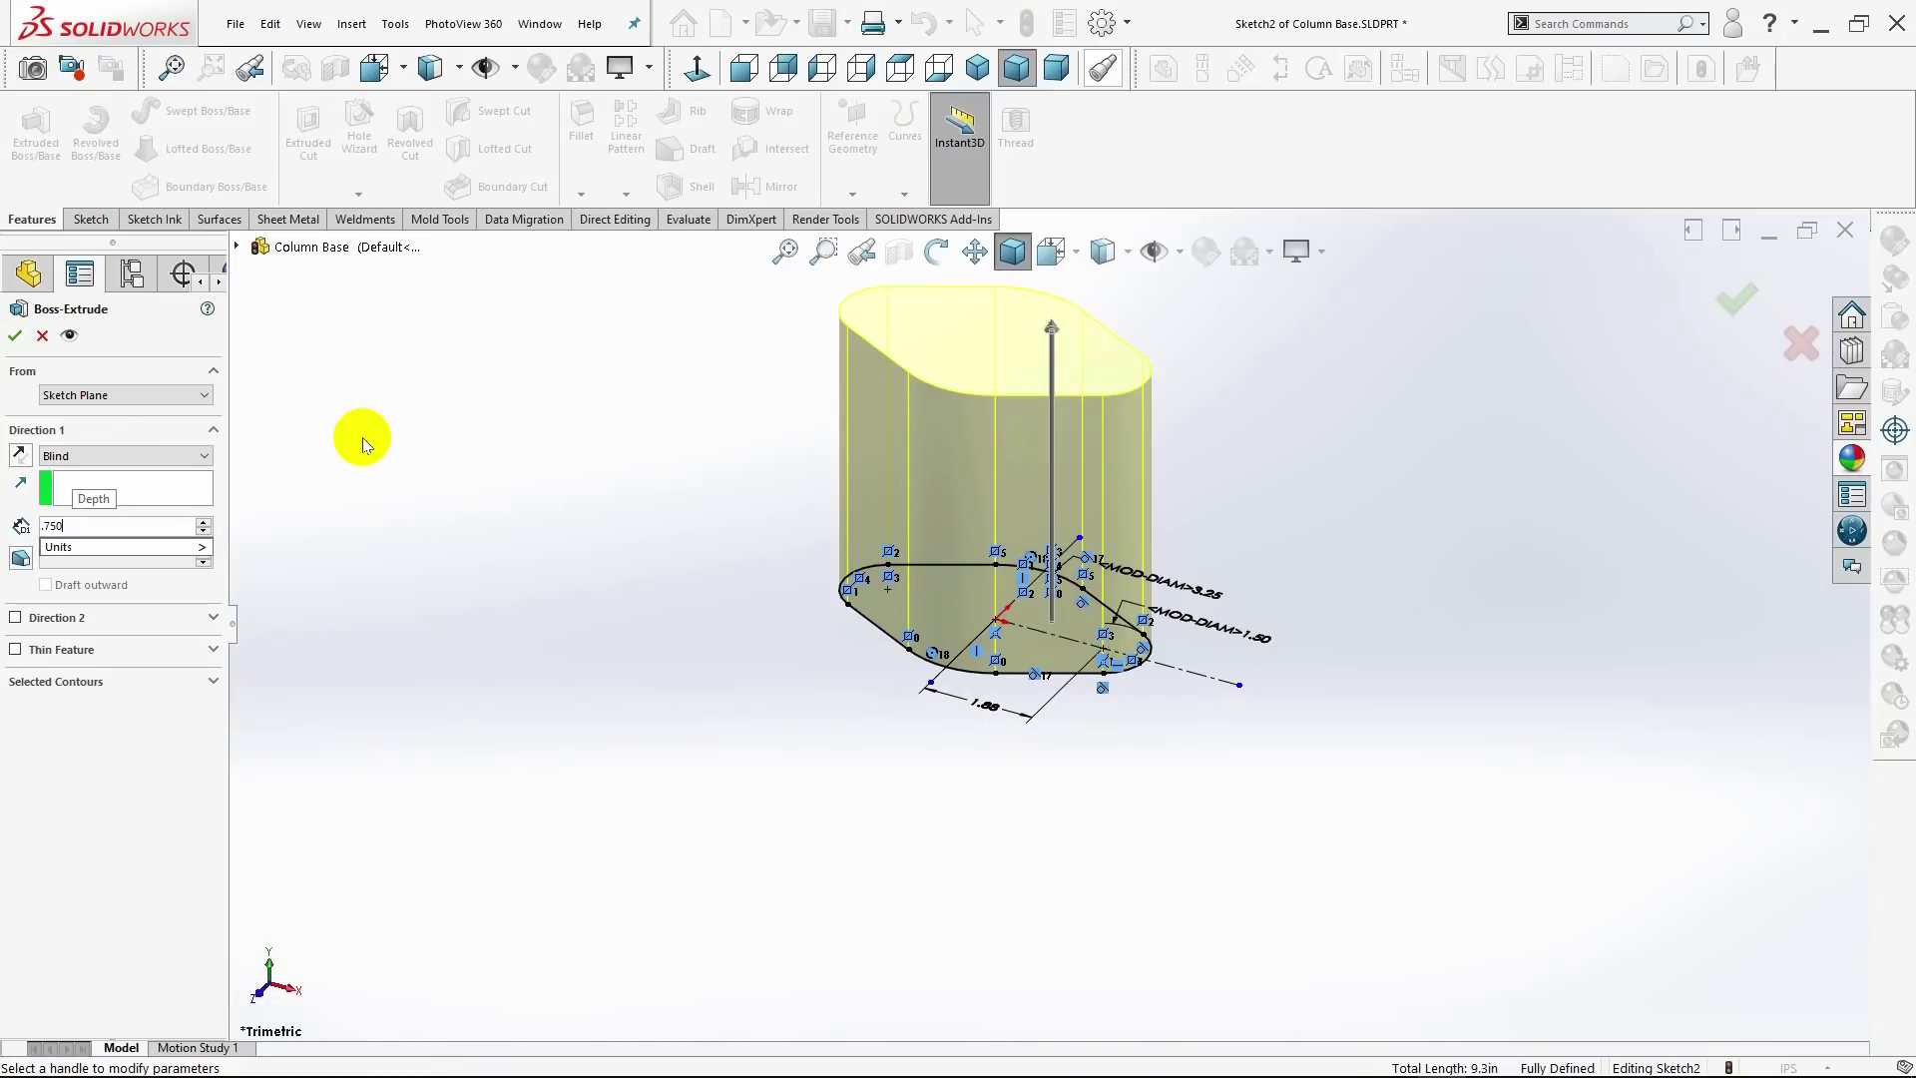
key("Return")
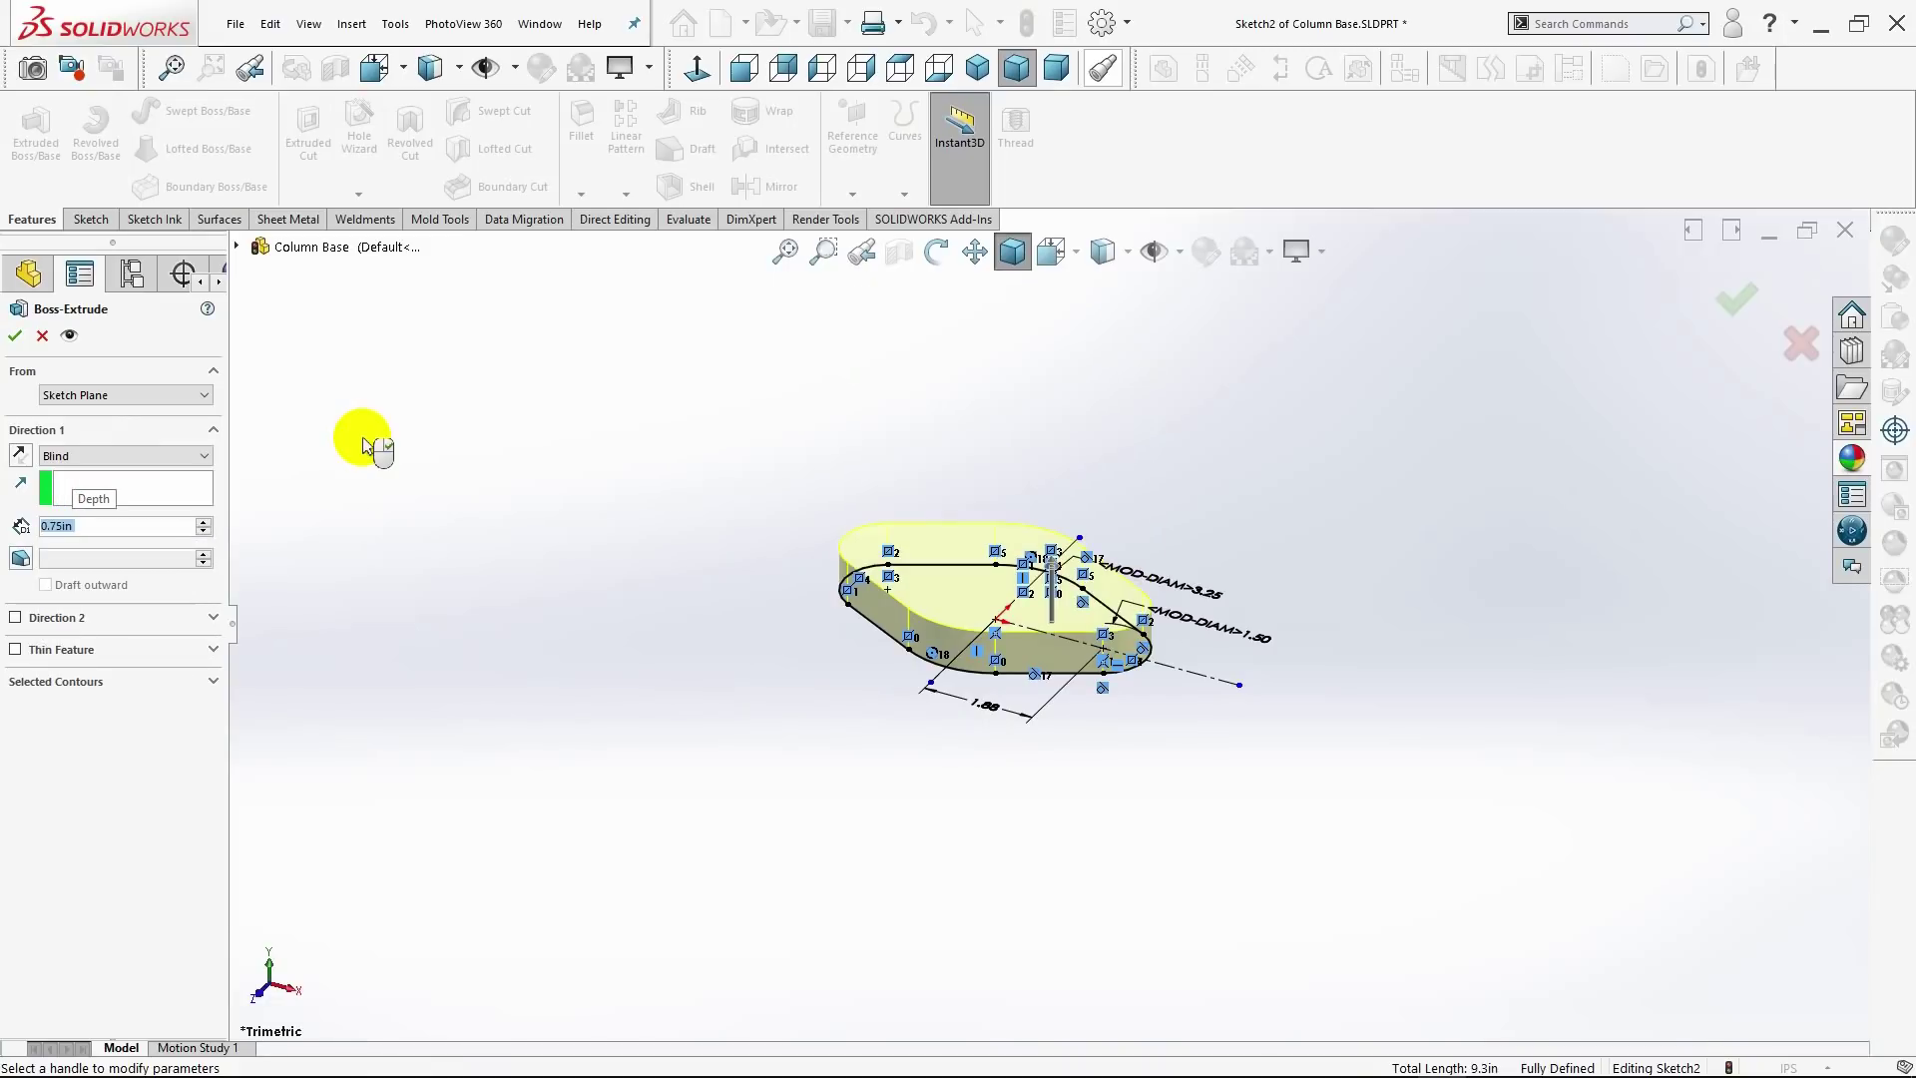
left_click(15, 336)
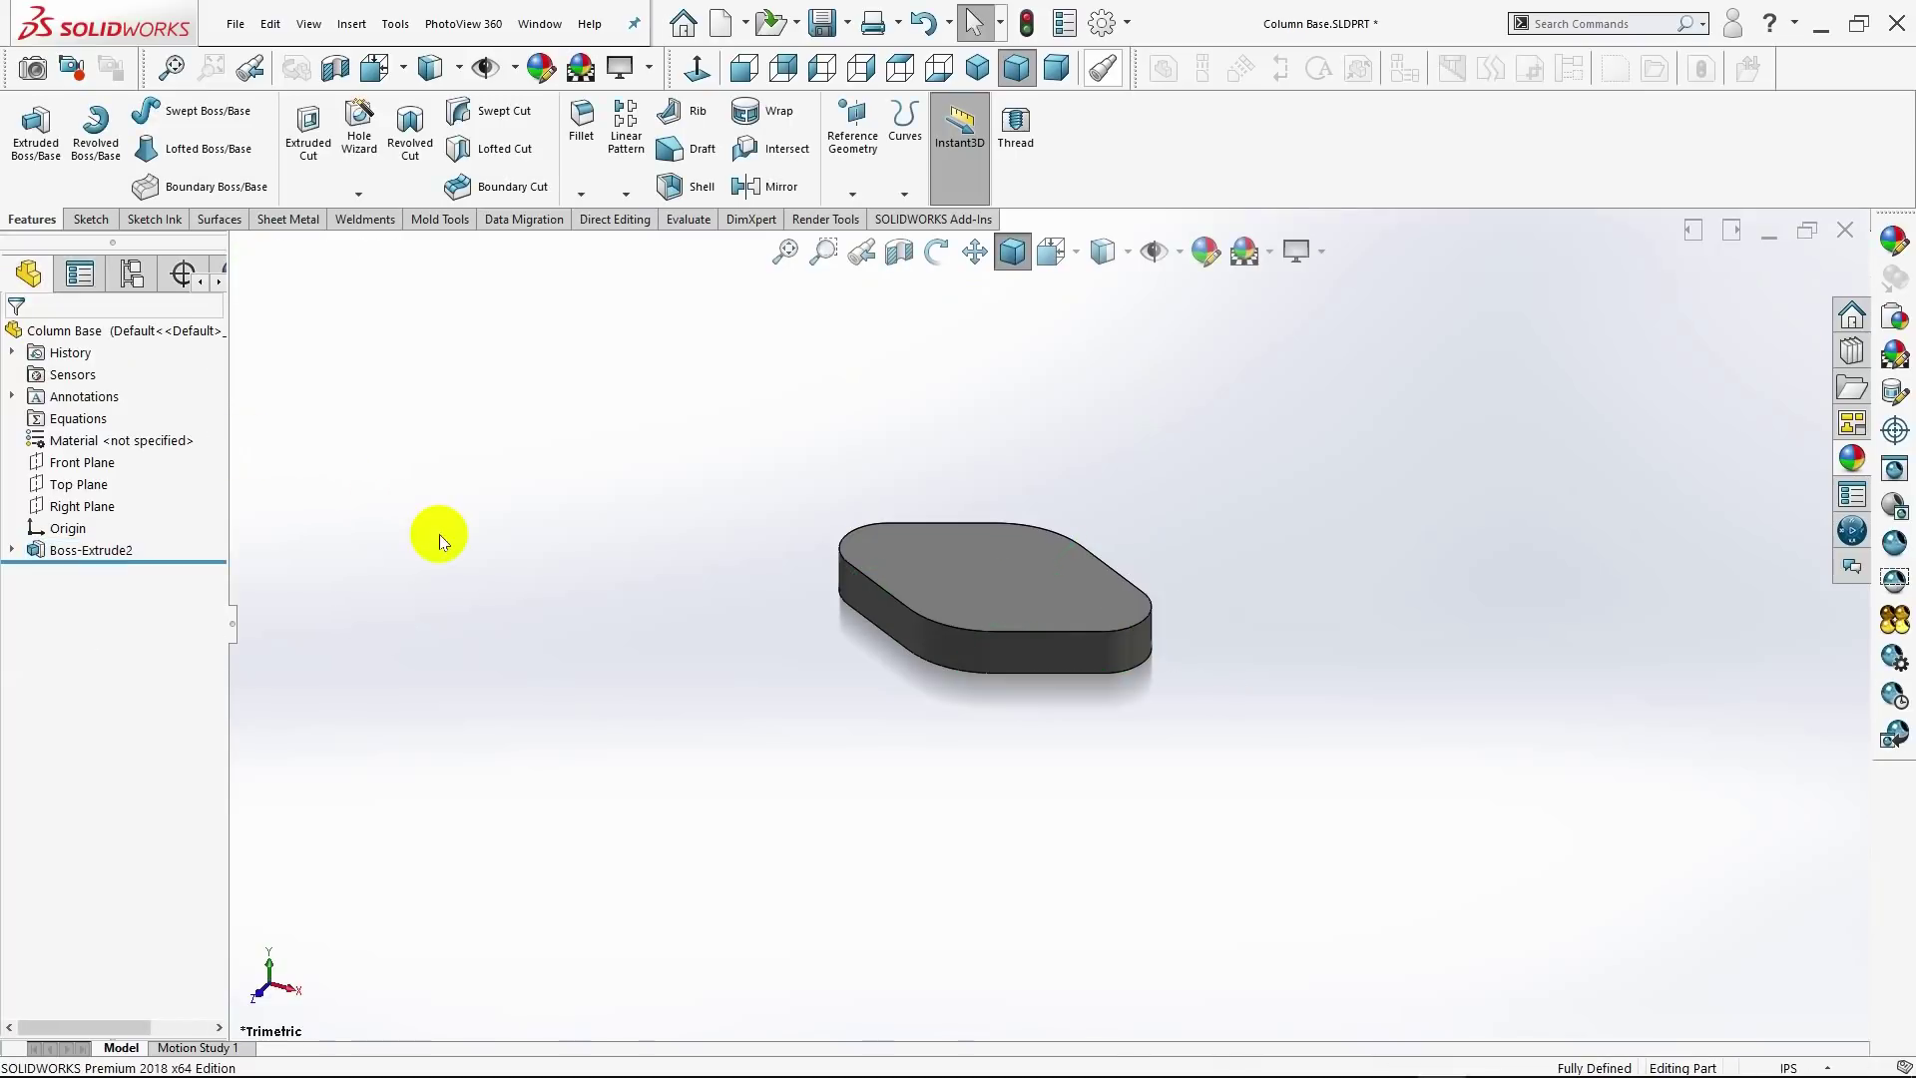
Step: Show the base in isometric view and open a new sketch on its top face
left_click(978, 70)
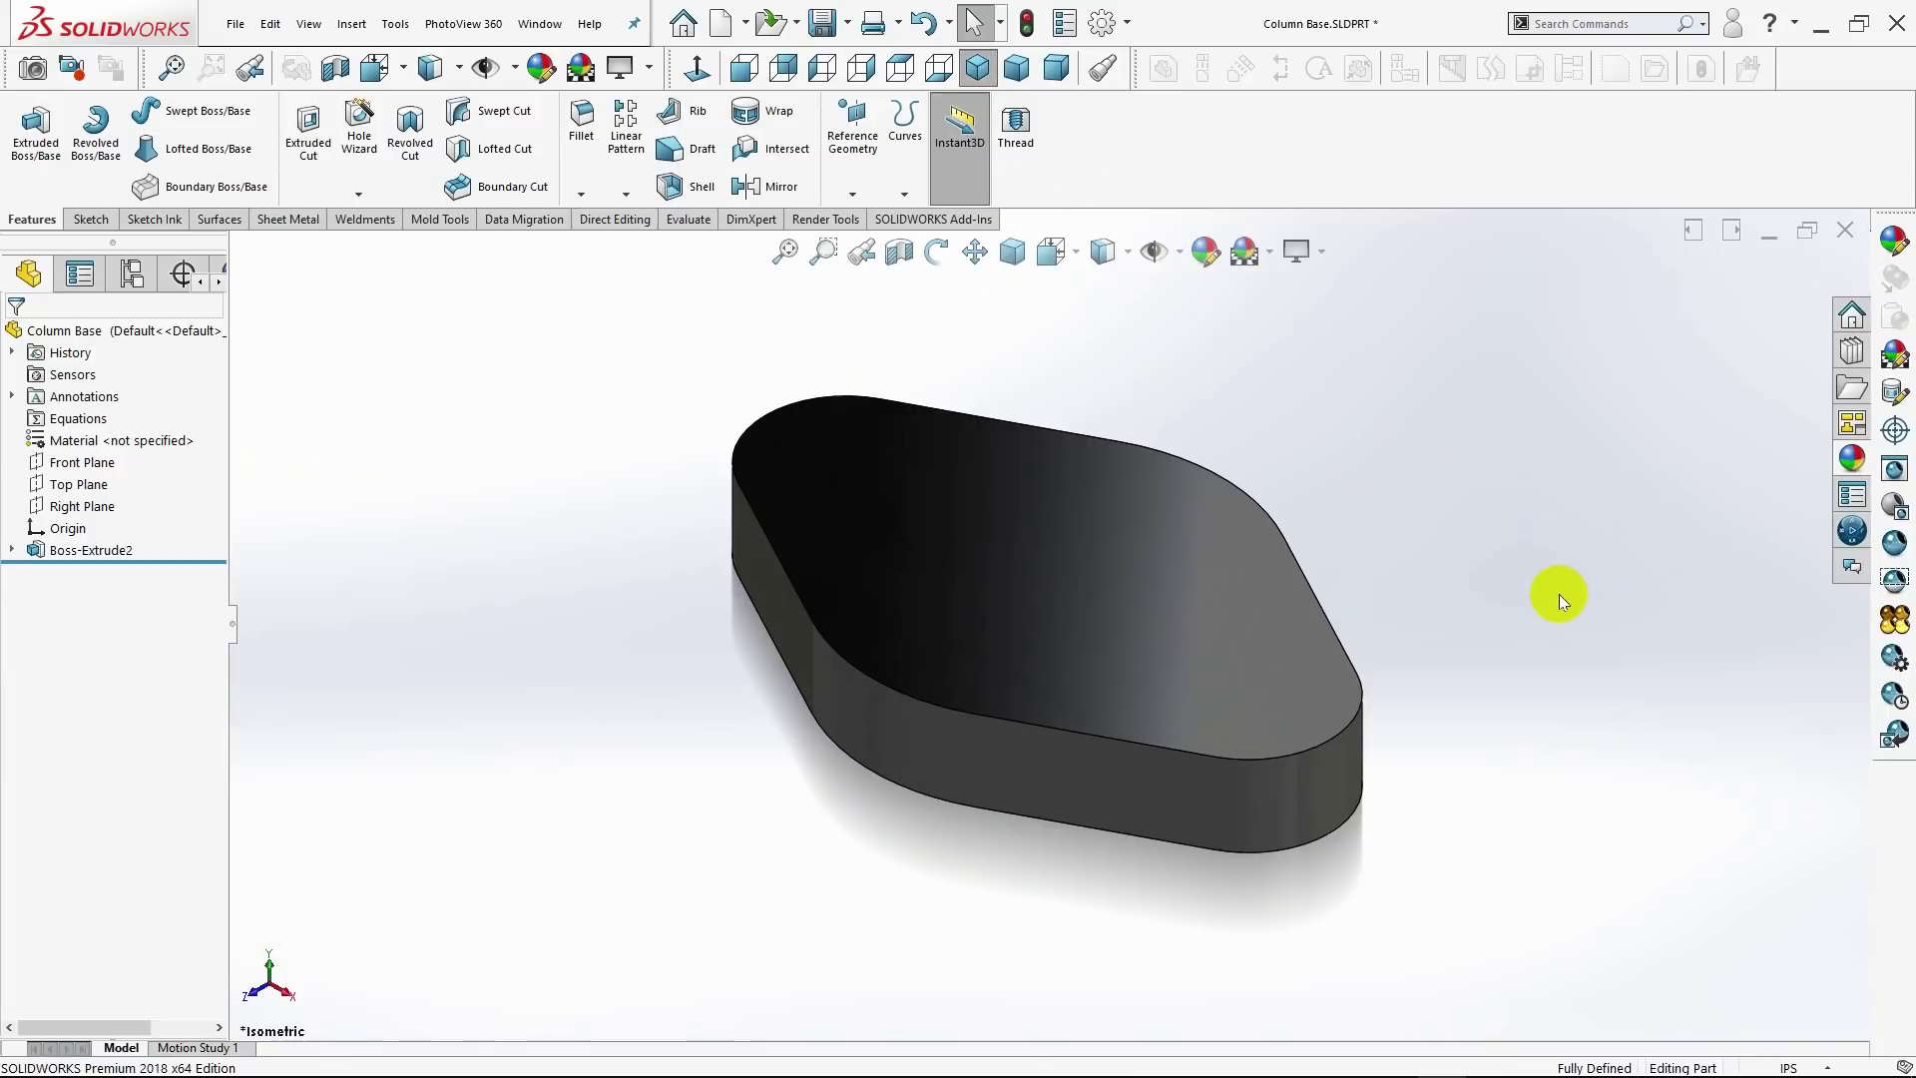
left_click(1053, 603)
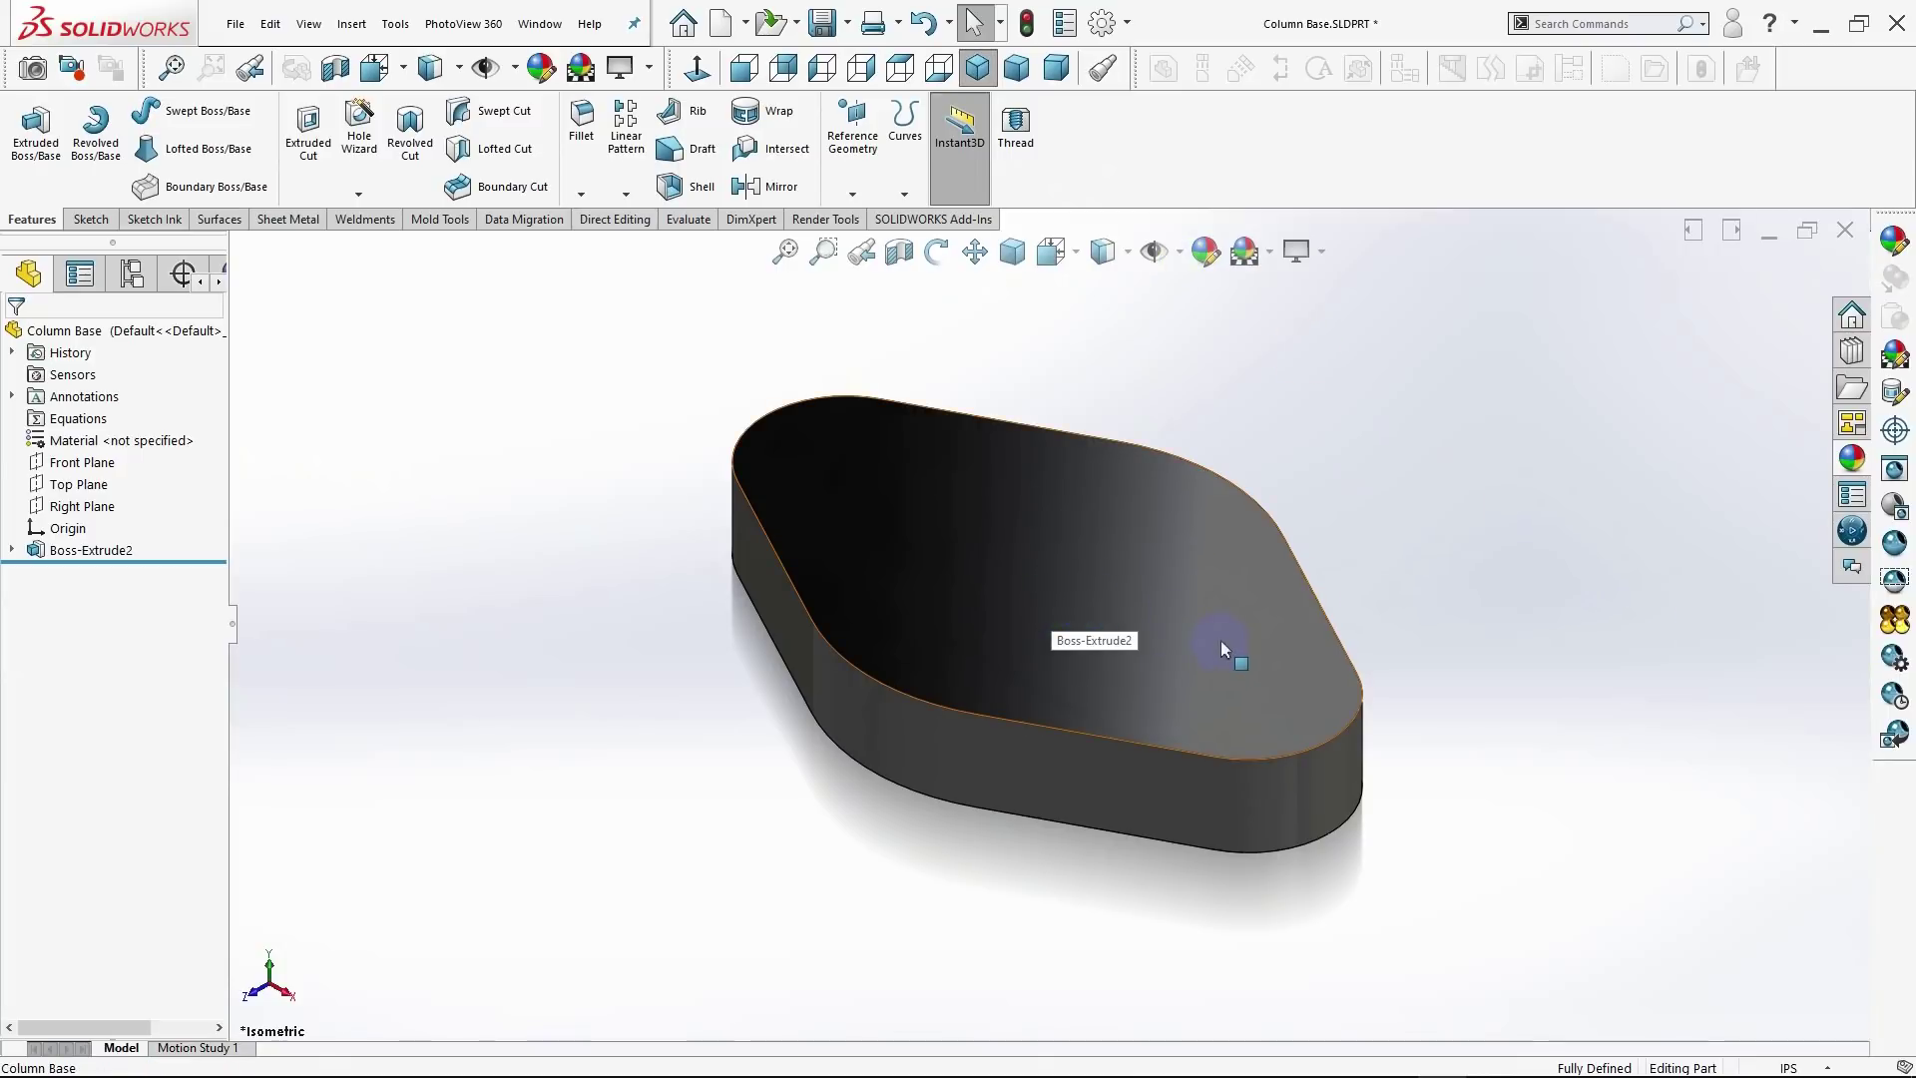
left_click(1142, 637)
left_click(1143, 540)
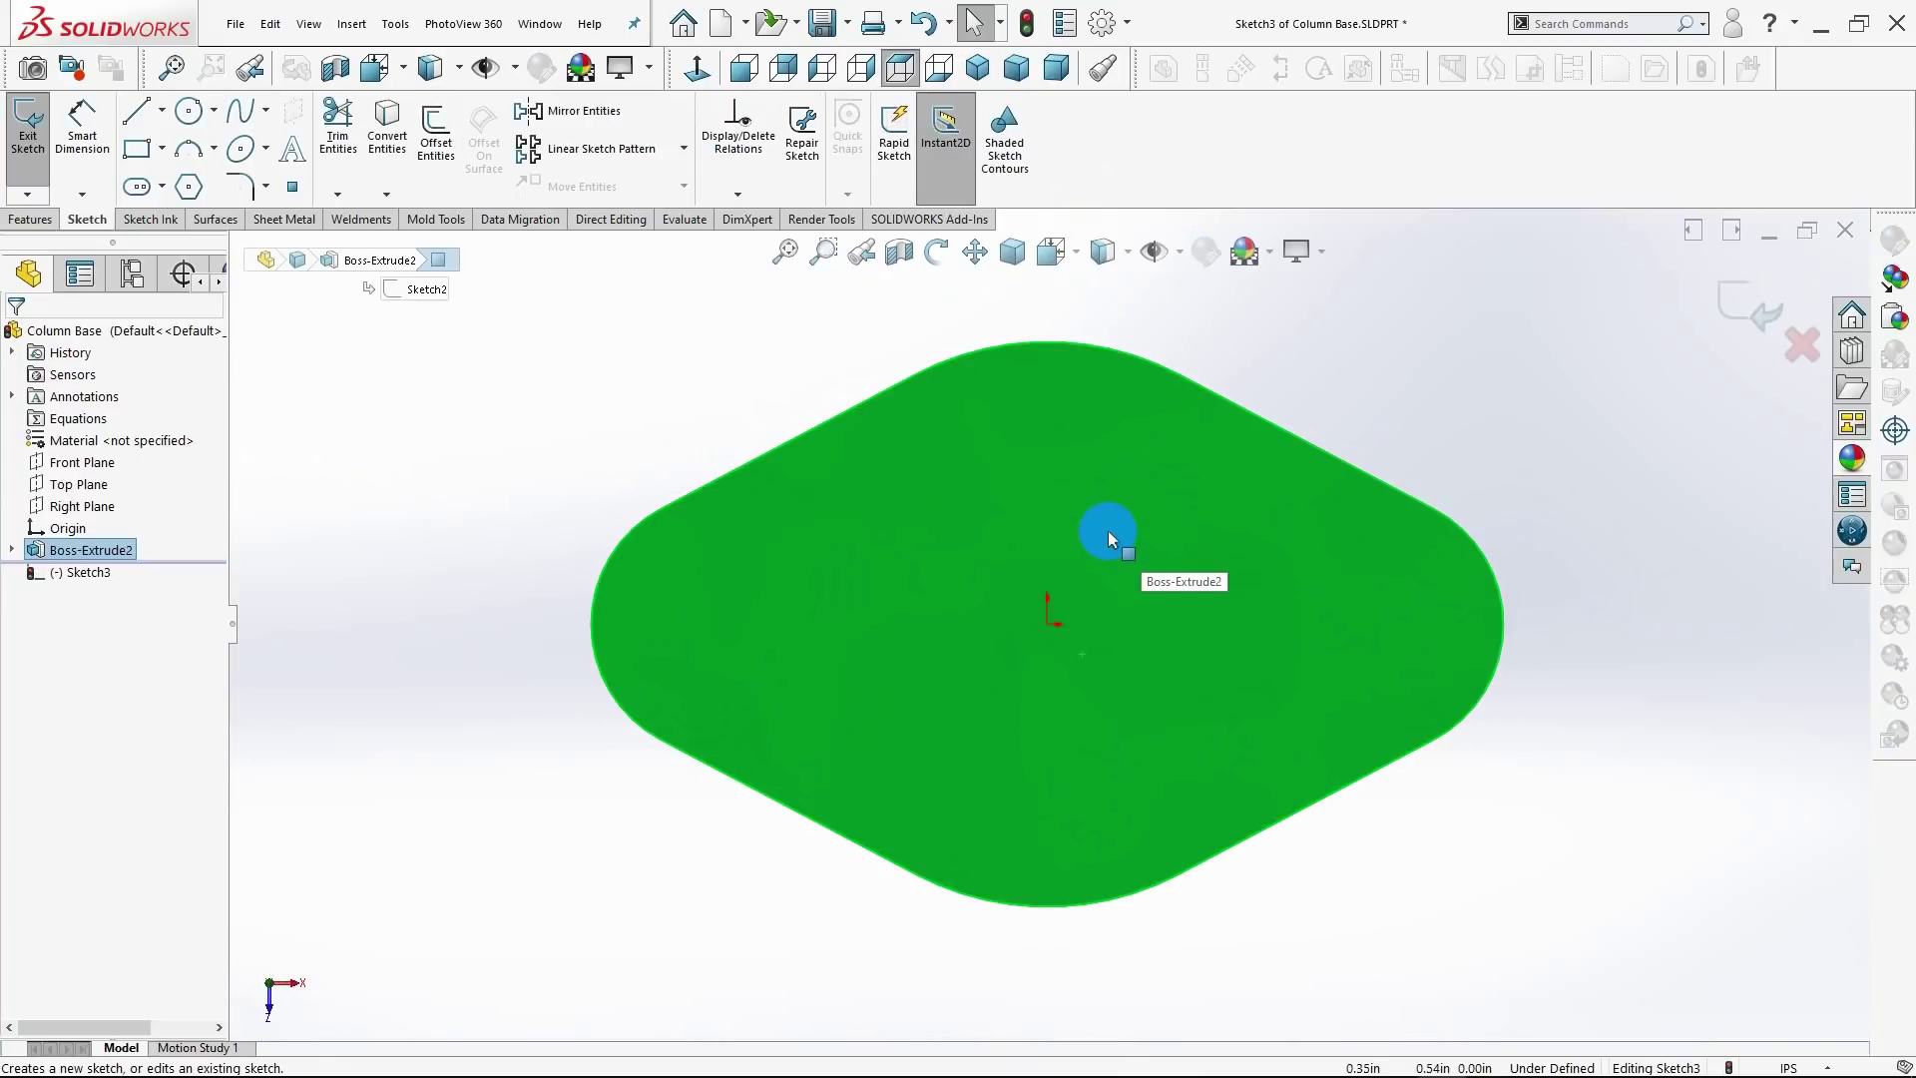
Step: Sketch a circle with a diameter of 2.25 in centered on the origin of the base's top face
left_click(189, 110)
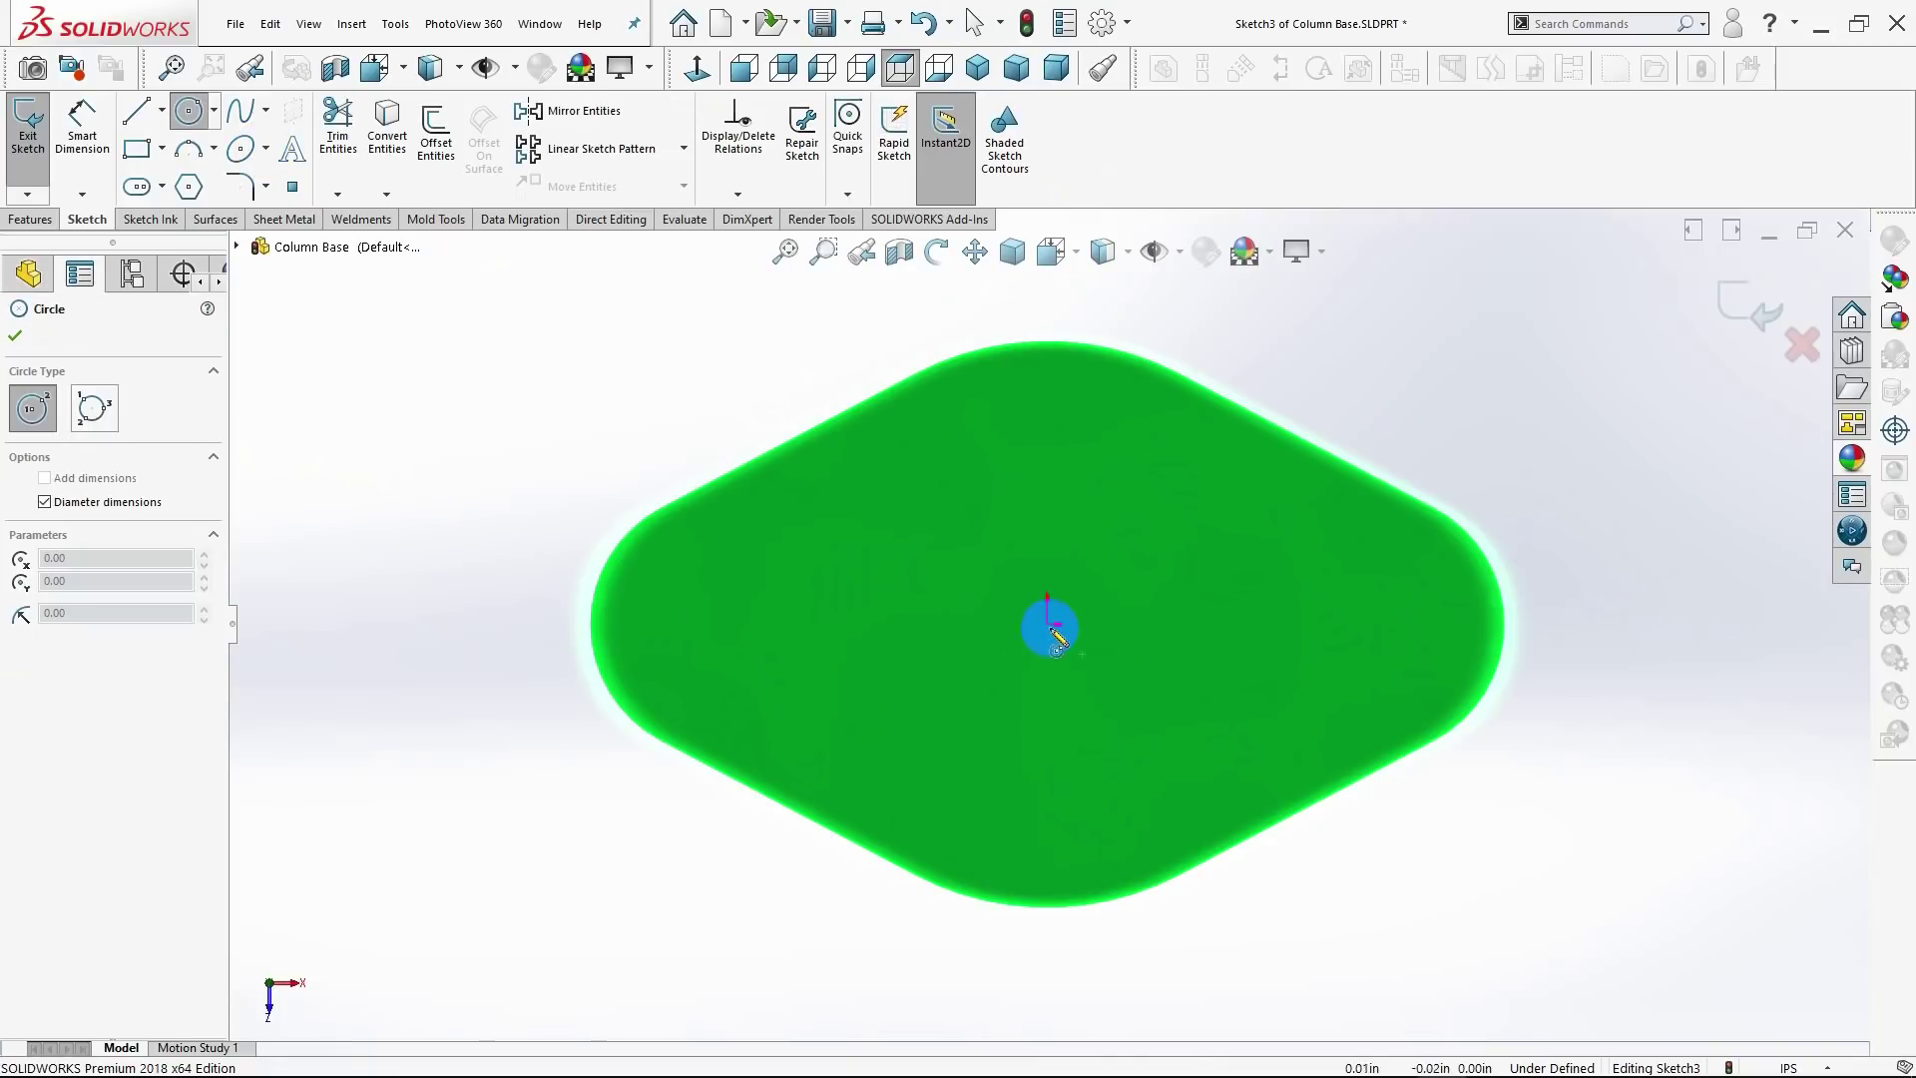
left_click(1047, 625)
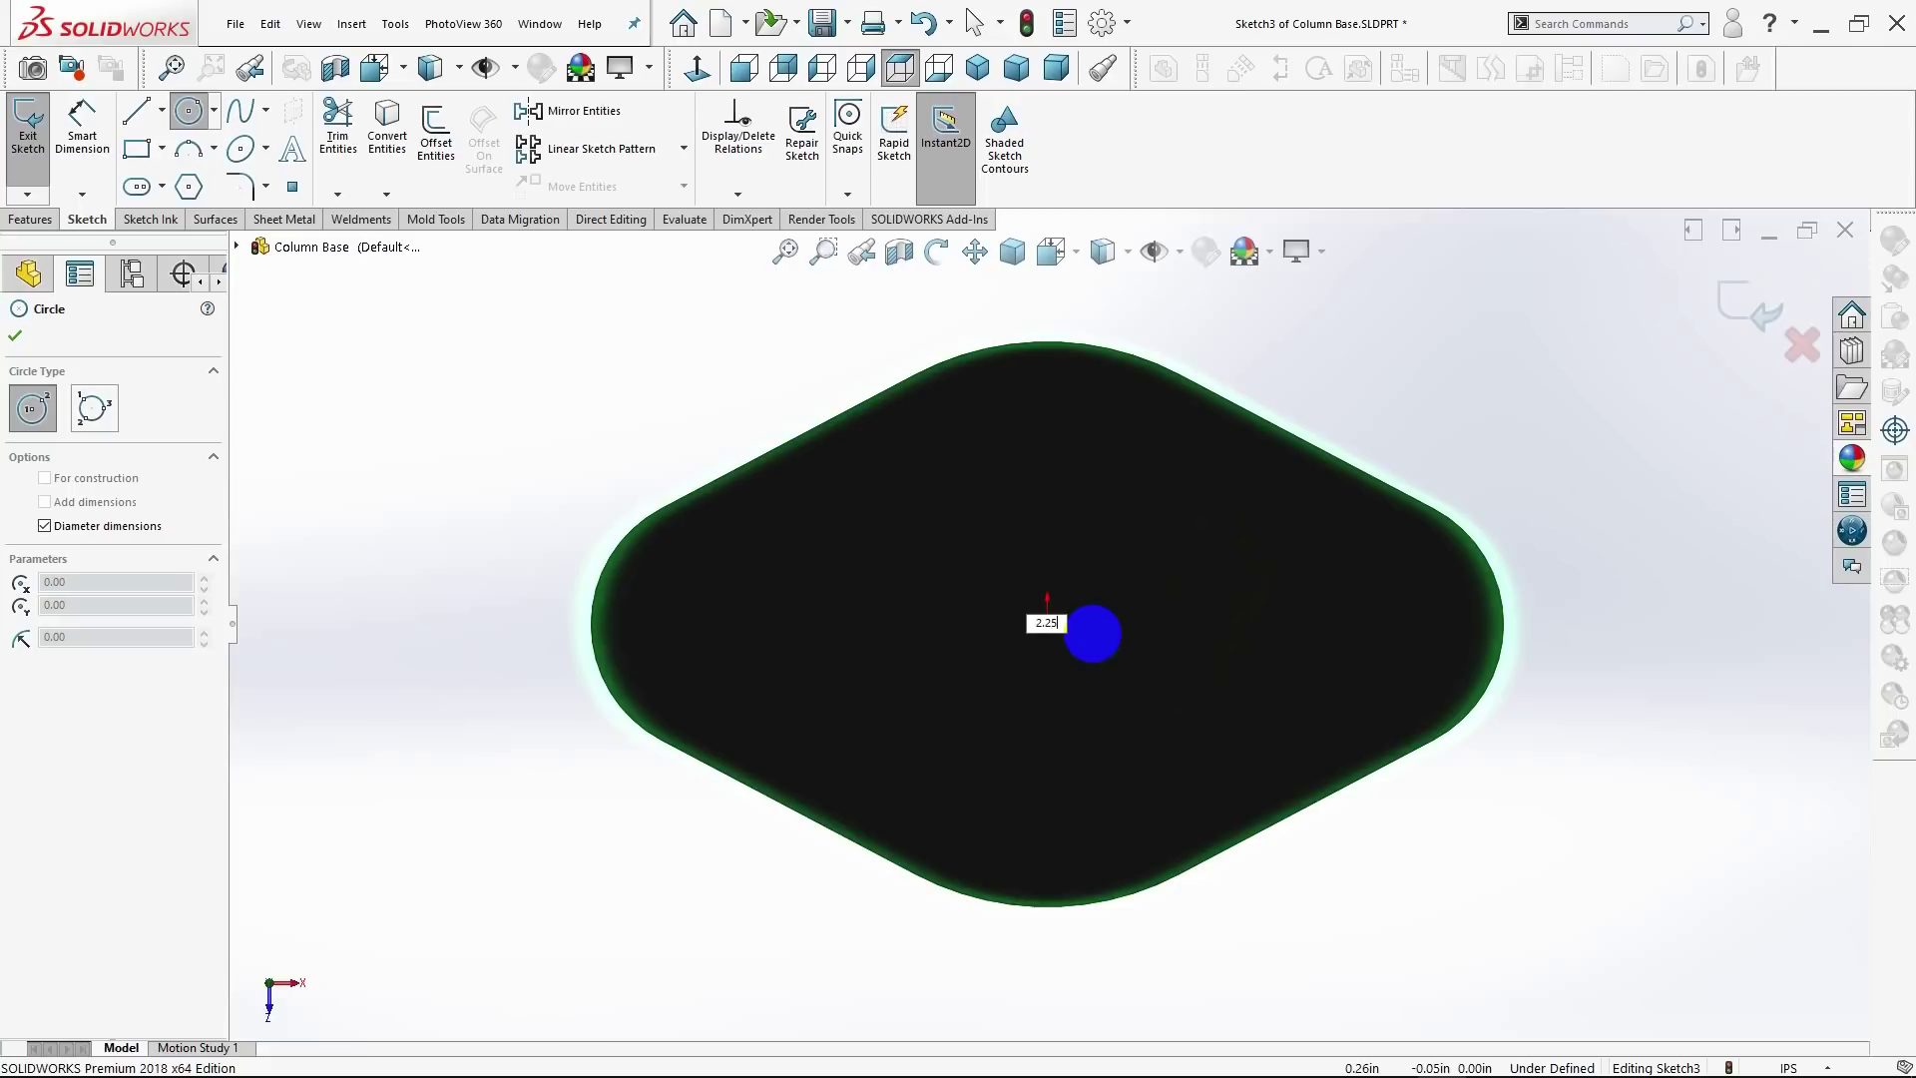
type("2.250")
key("Return")
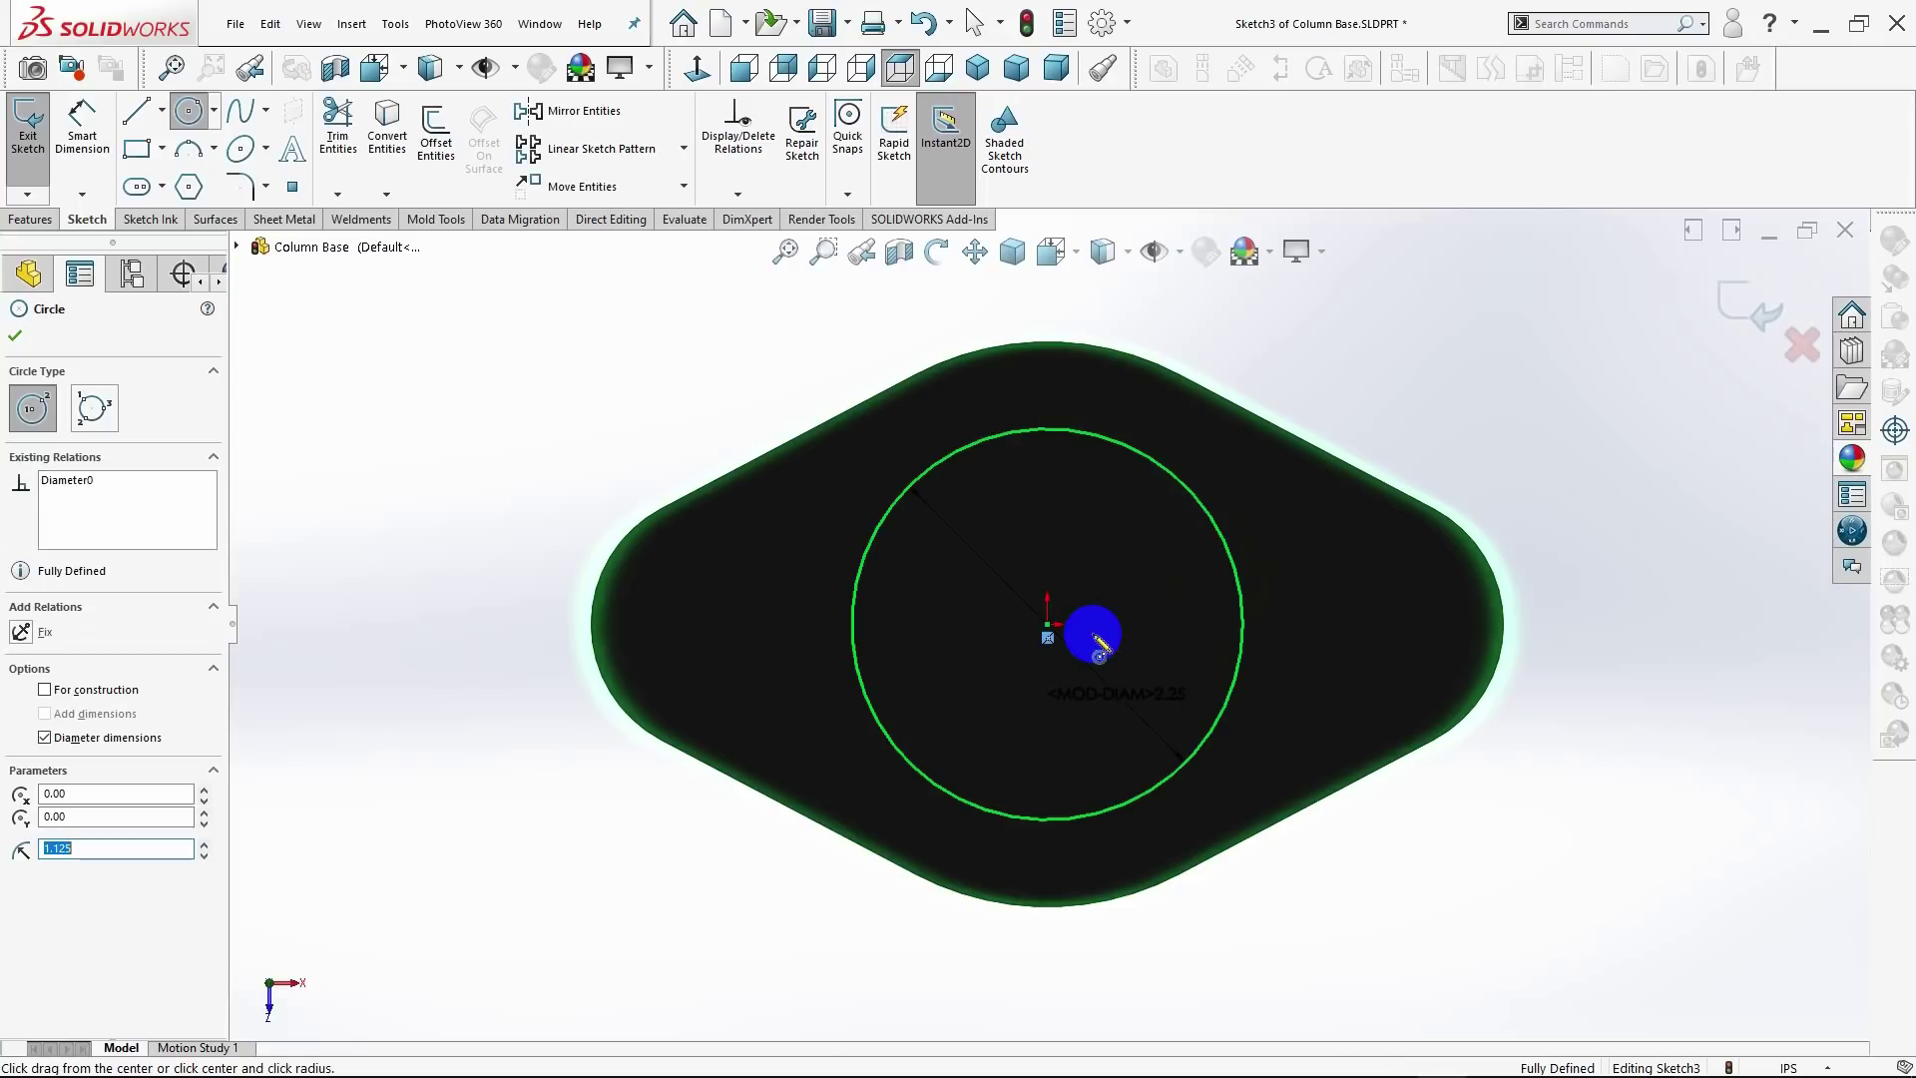
left_click(15, 335)
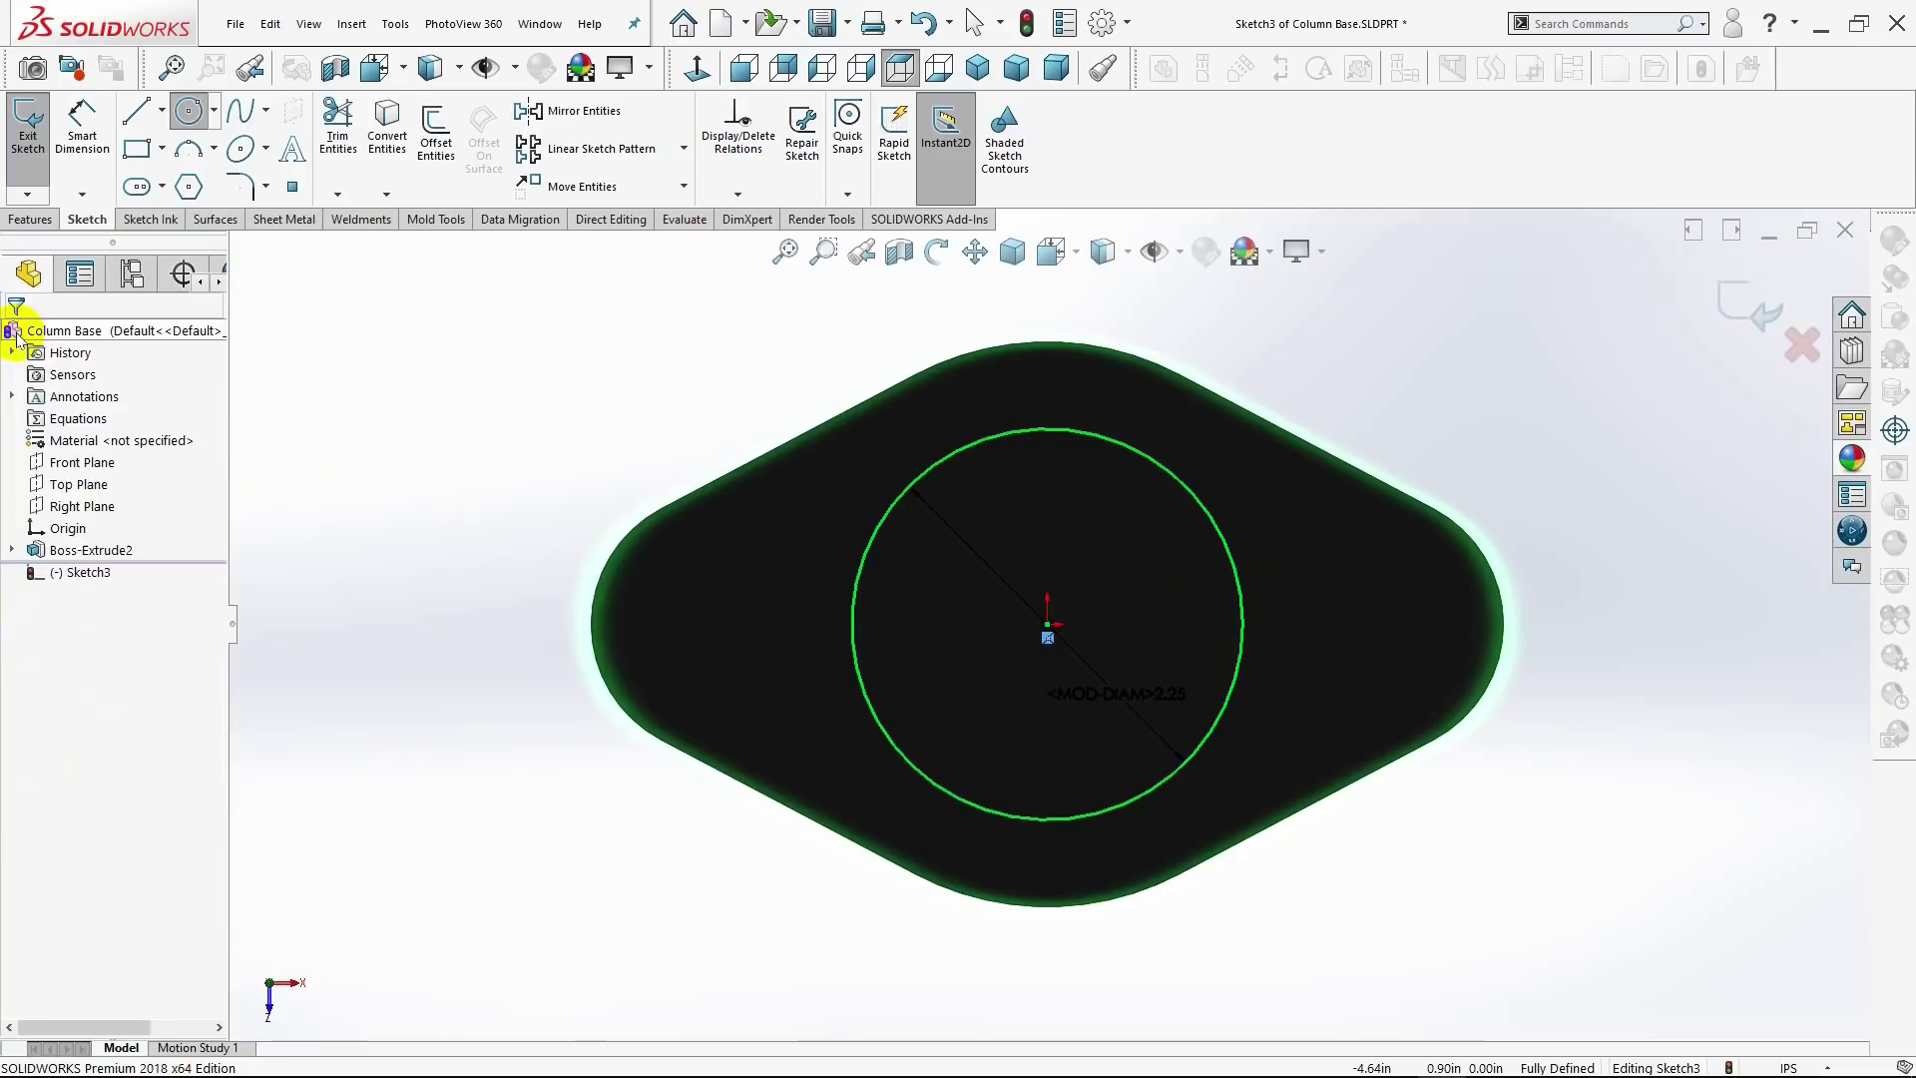
Step: Toggle RealView Graphics for the 2.25 in circle sketch view and restore it
left_click(1319, 251)
left_click(1325, 282)
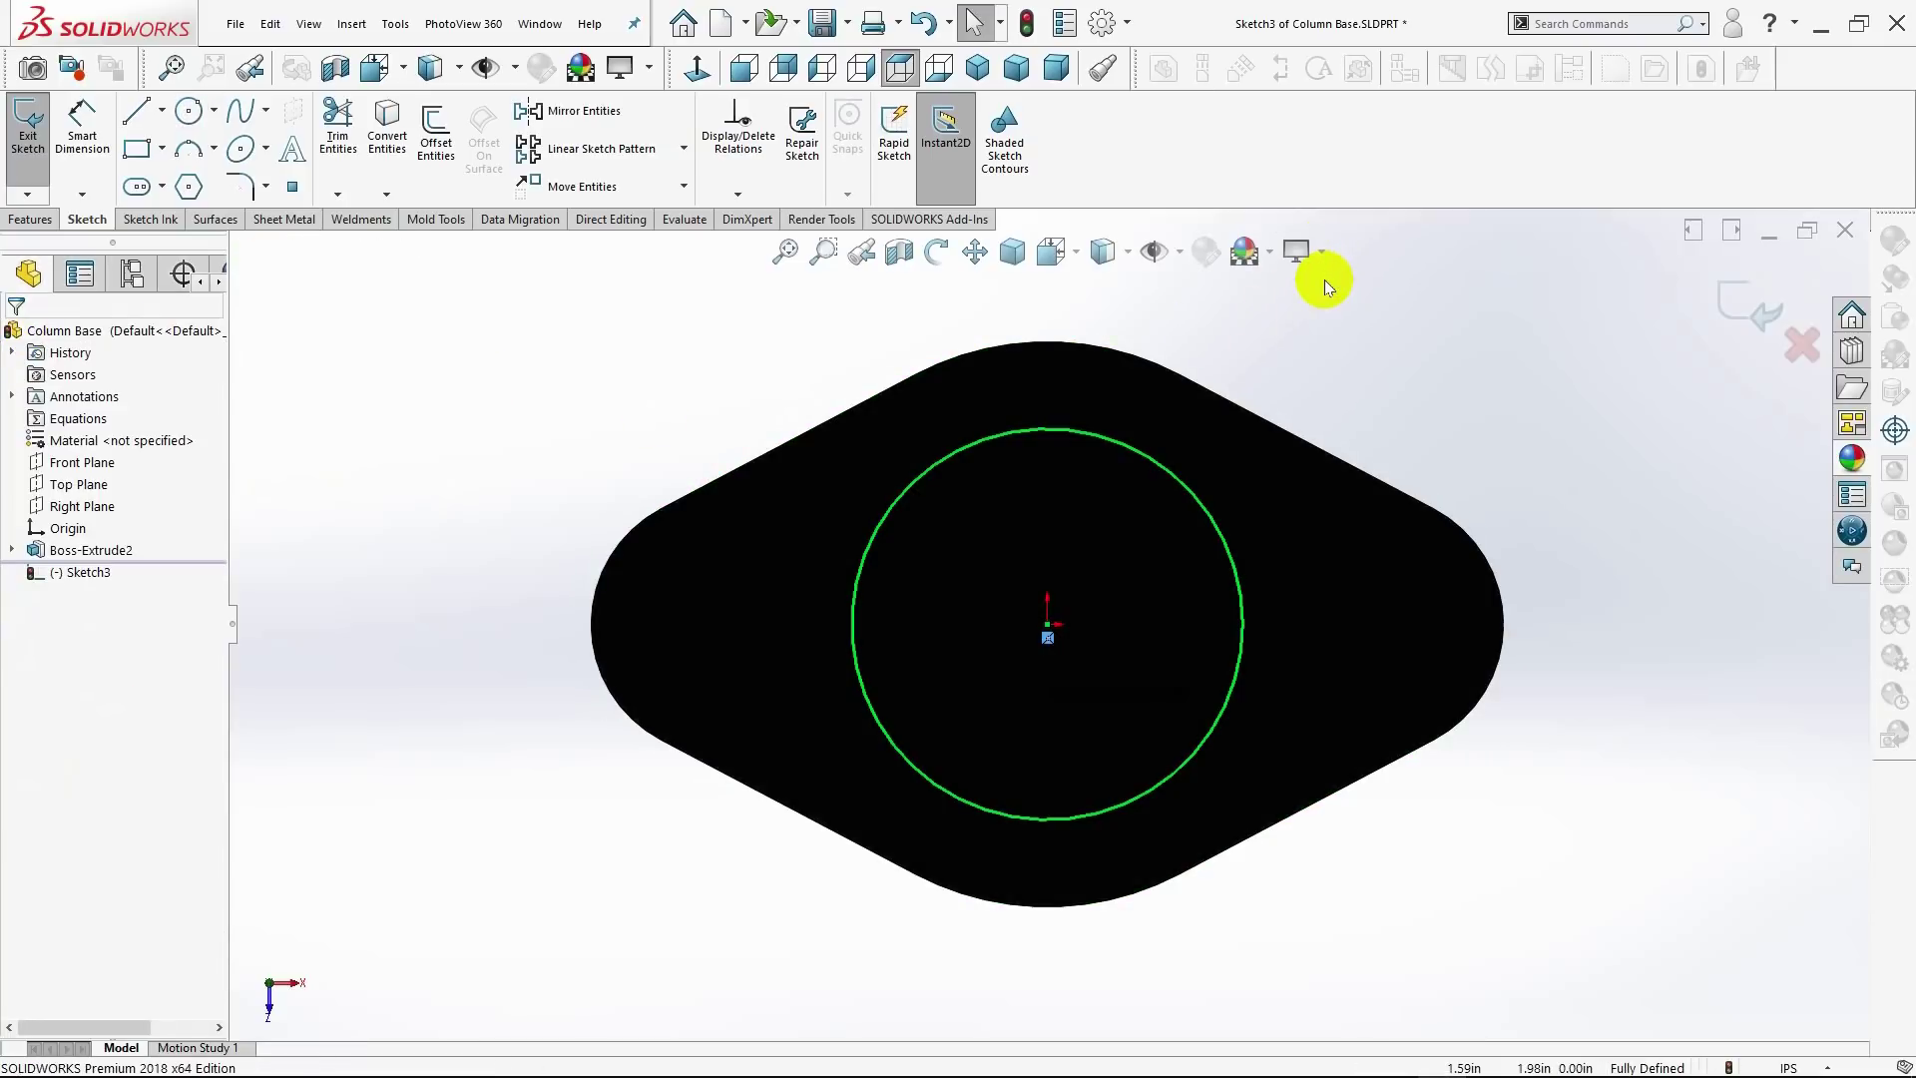
left_click(1323, 249)
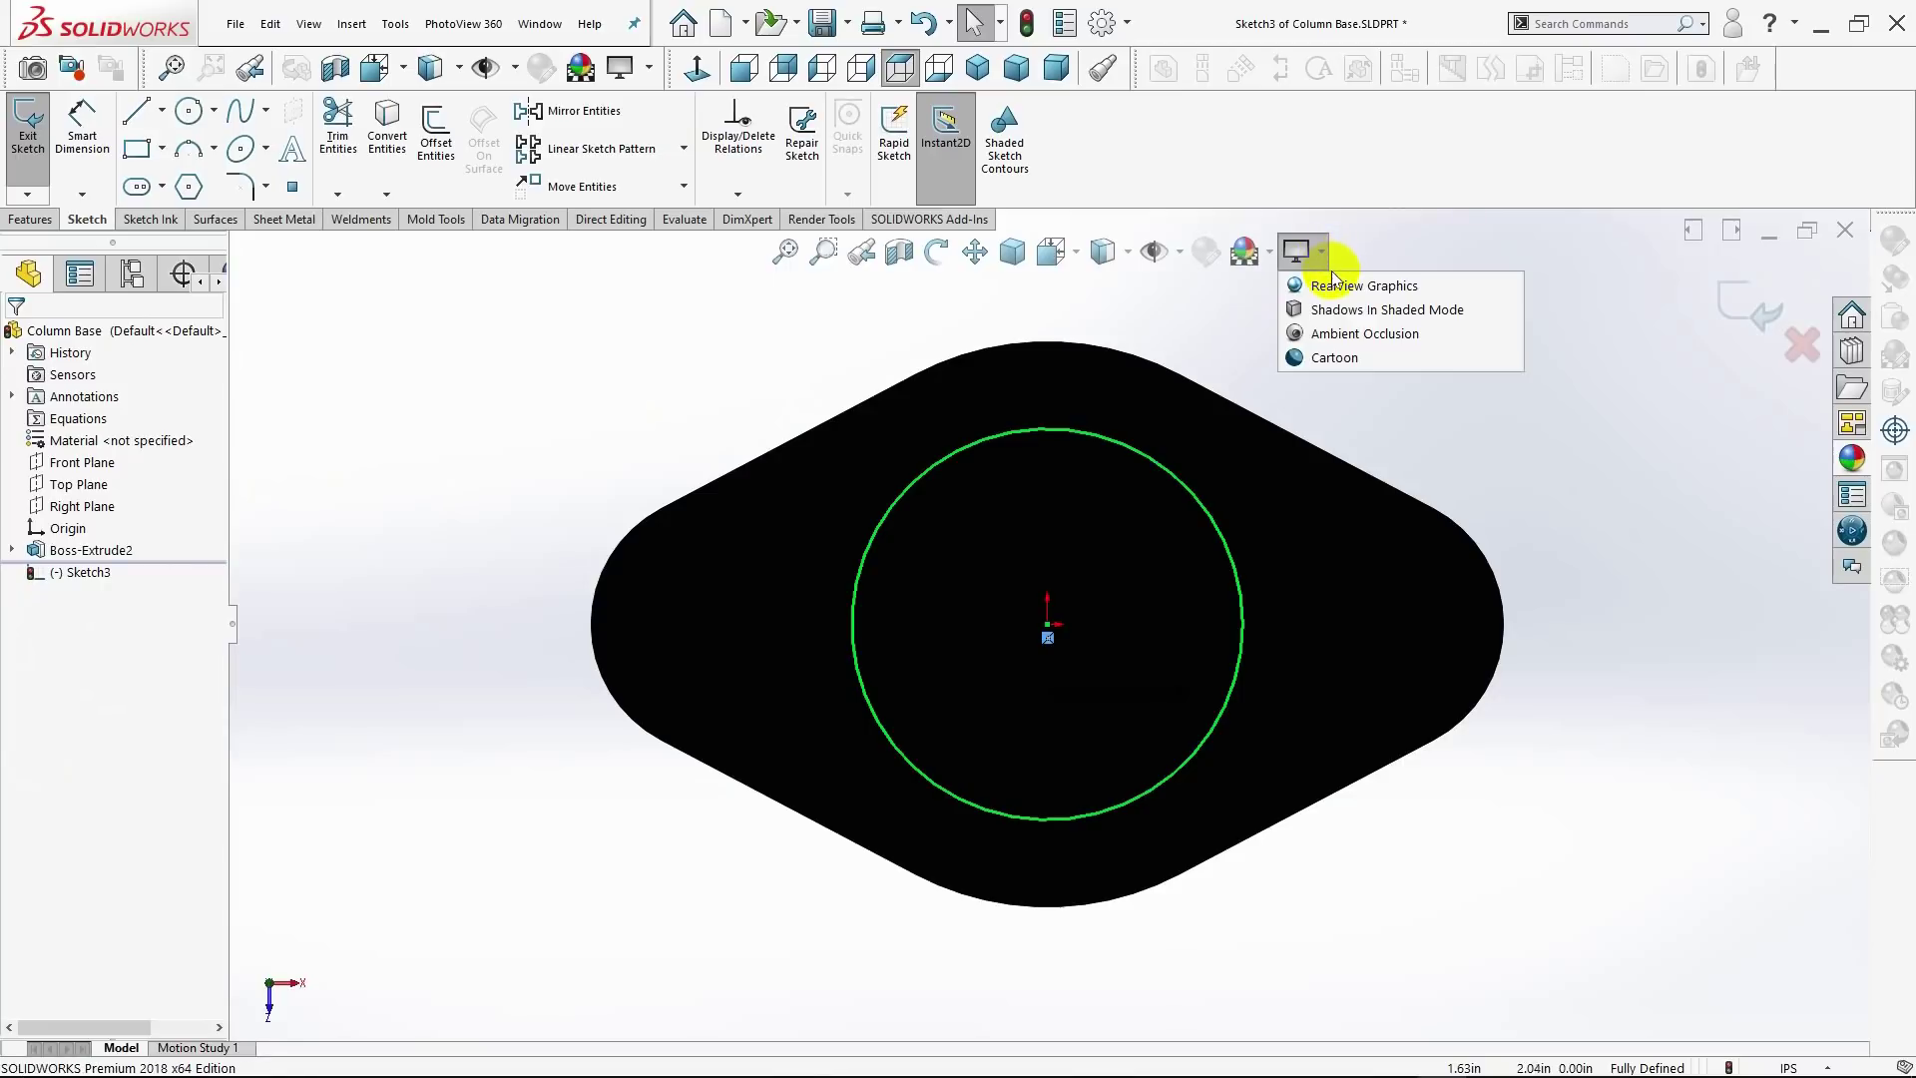
left_click(1332, 282)
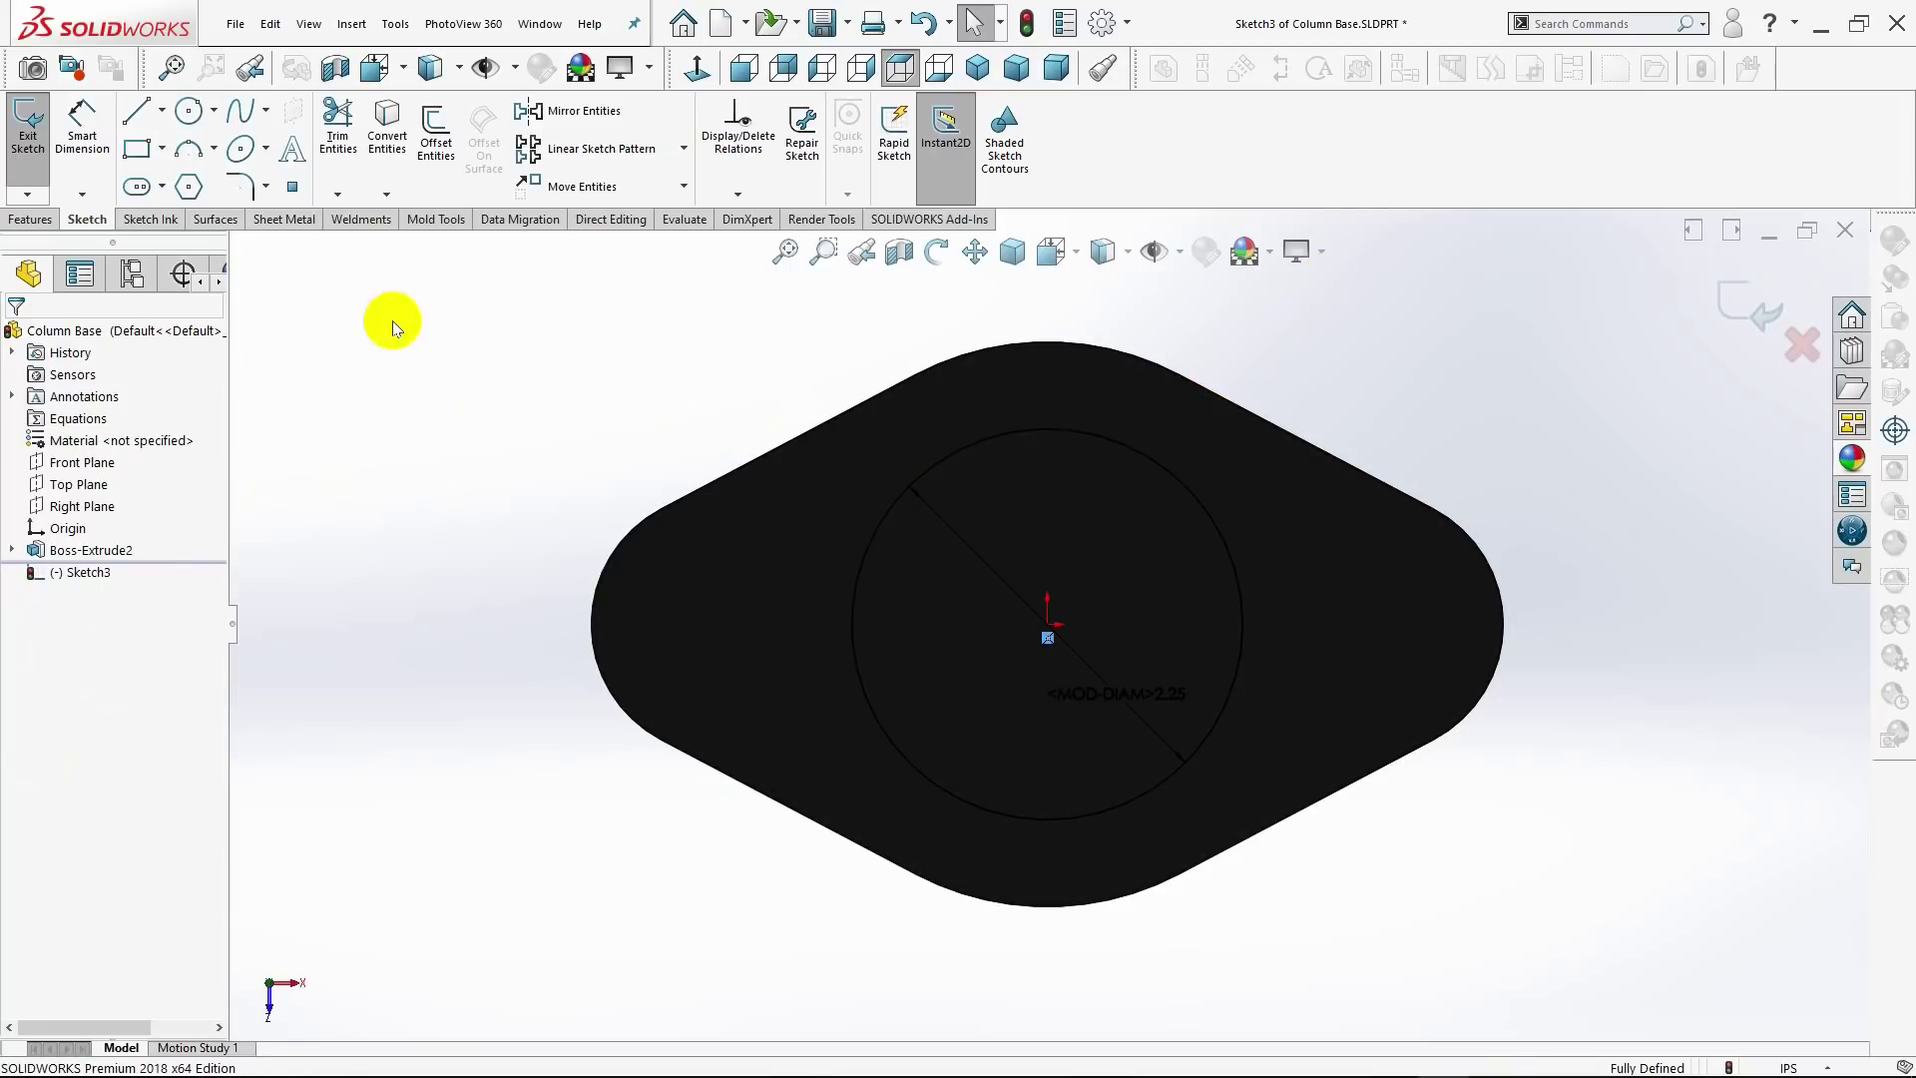
Step: Extrude the central circle as a blind boss 2.75 in deep, merged with the base, and fit the model in view
left_click(50, 226)
left_click(40, 185)
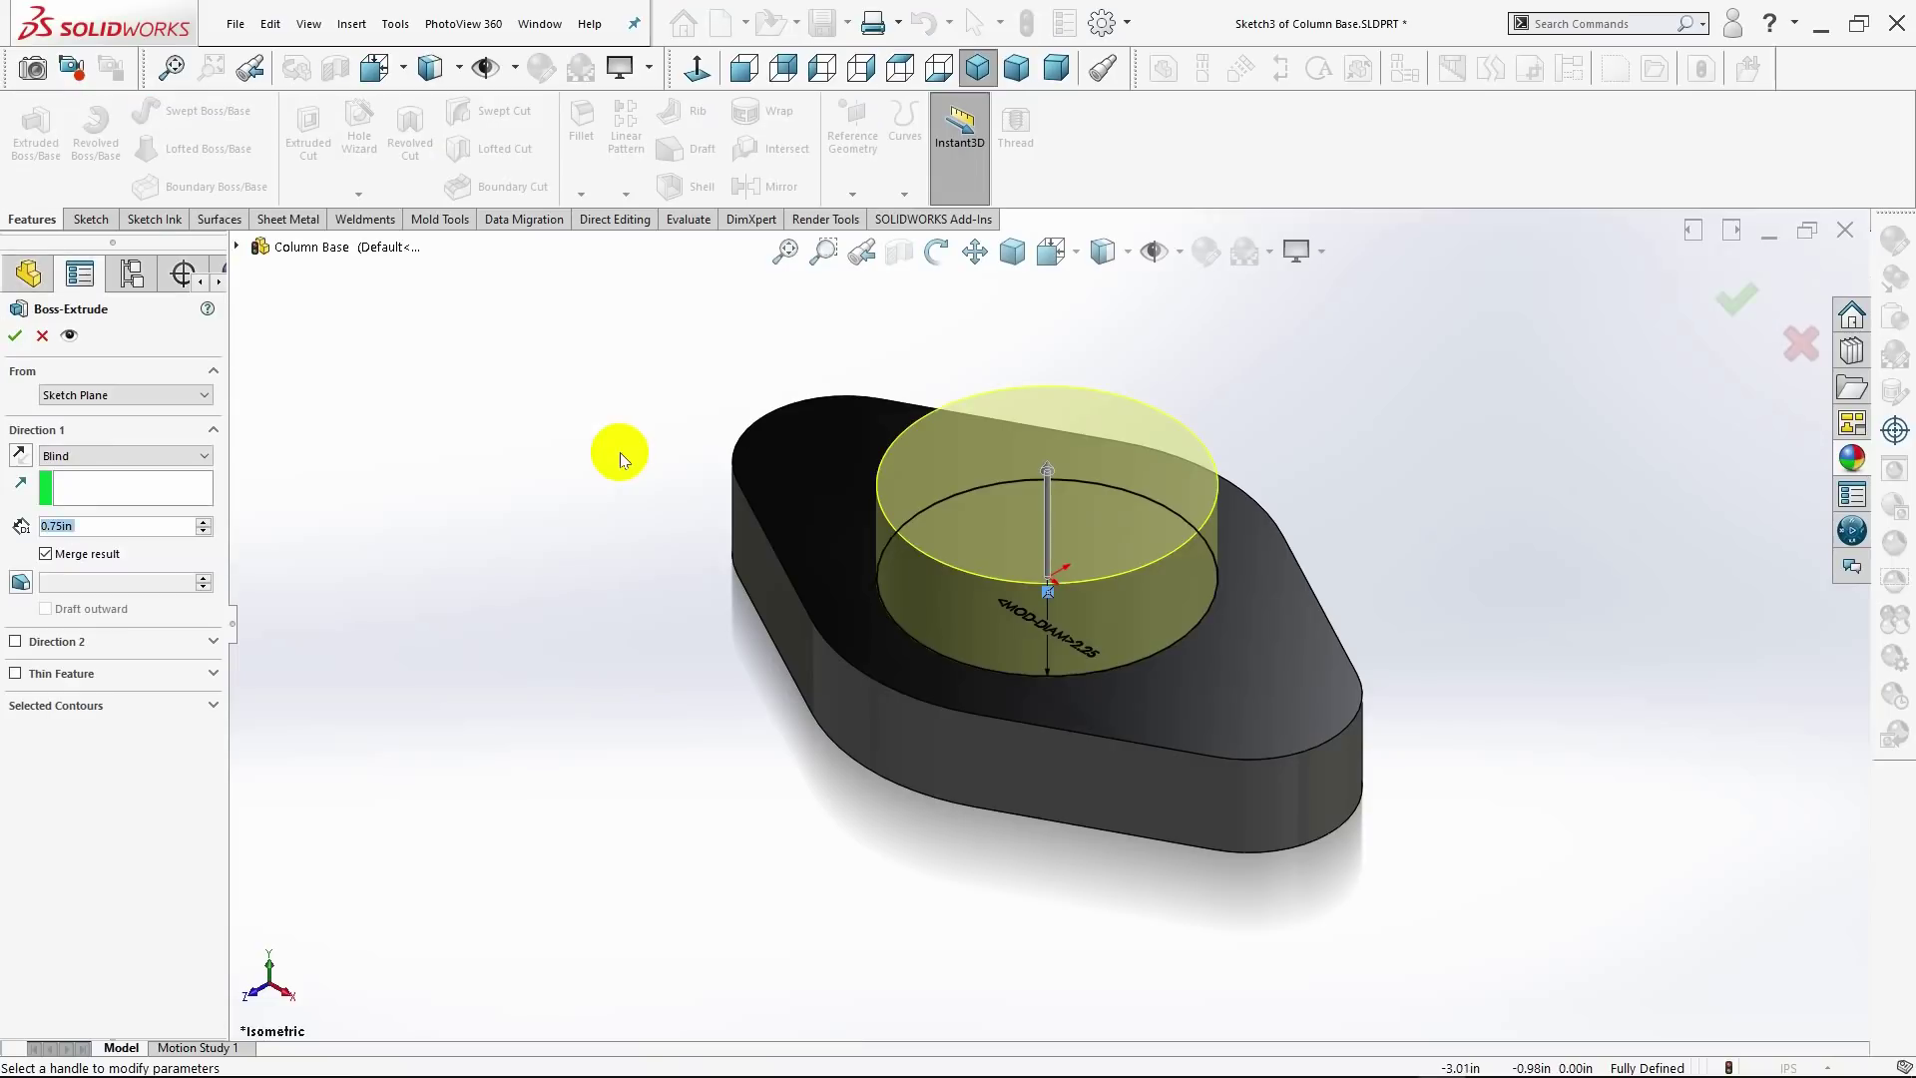
type("2")
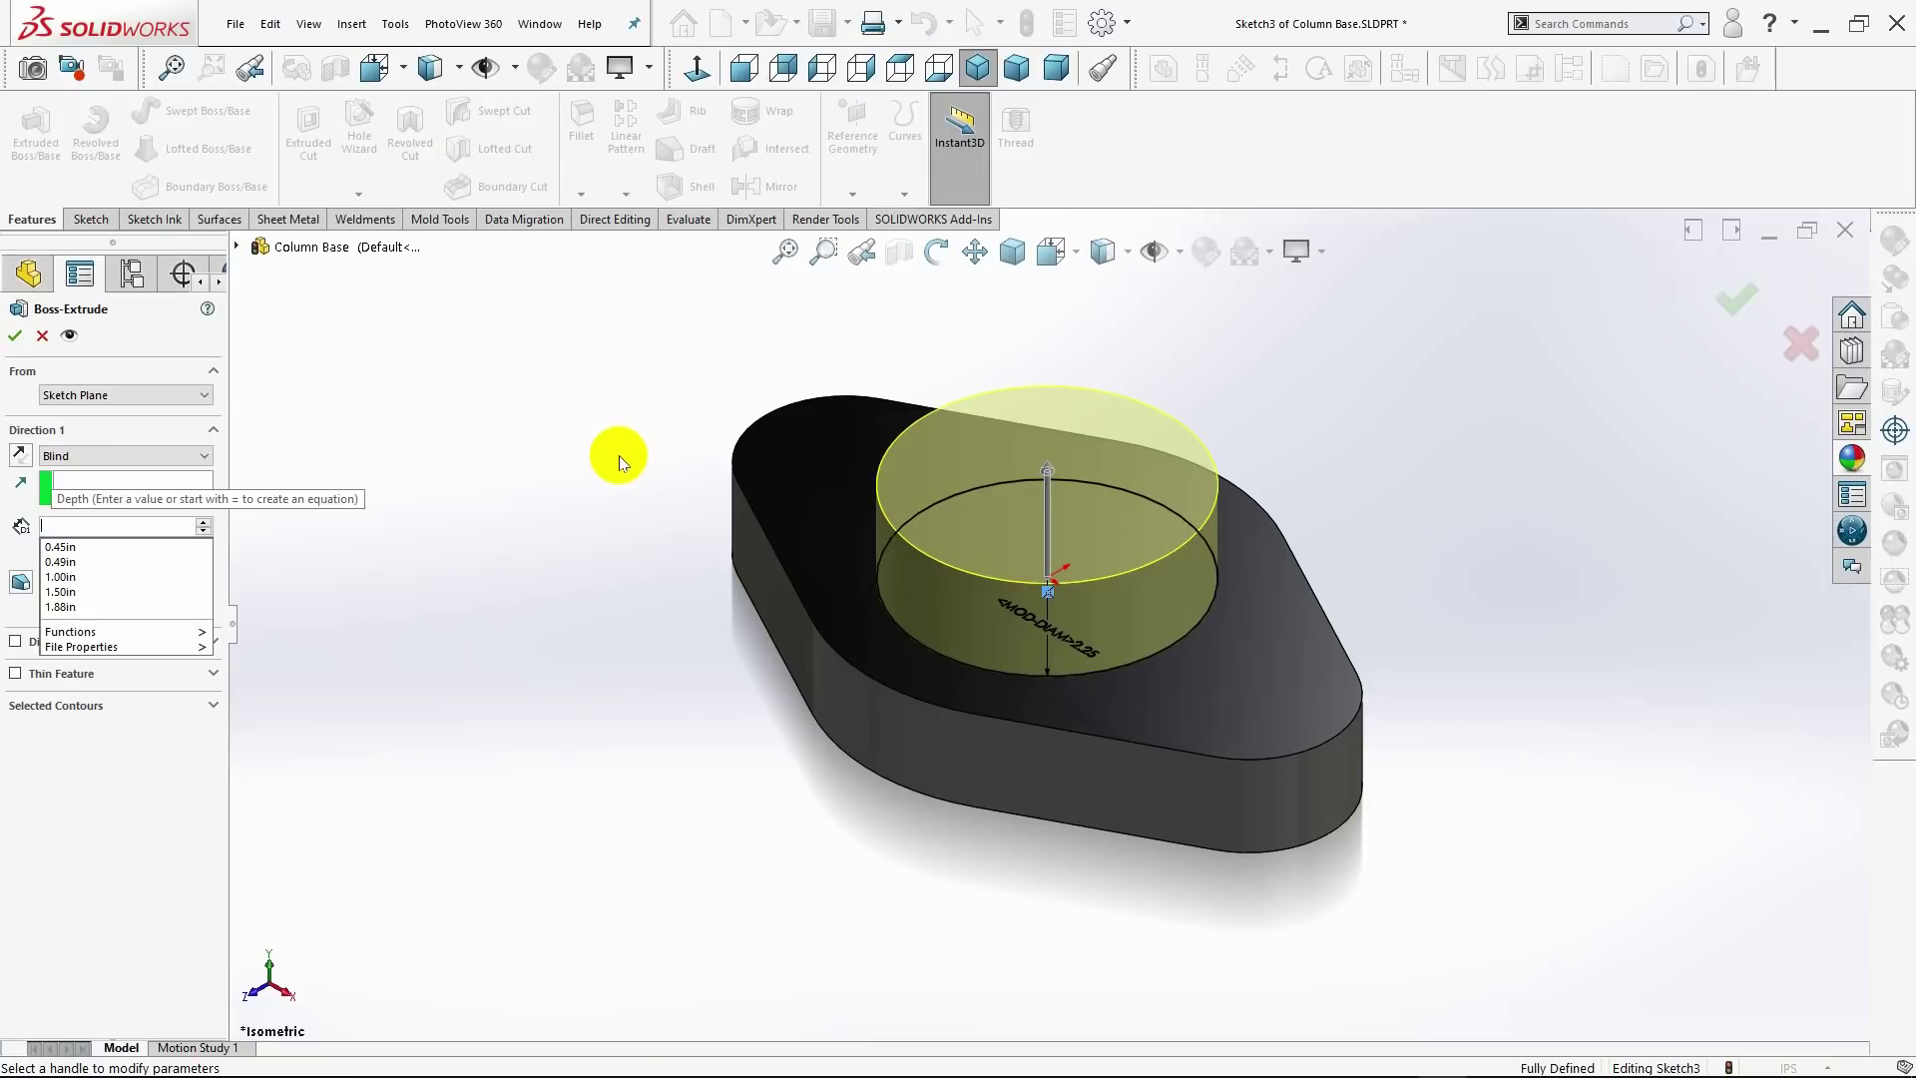
type(".75")
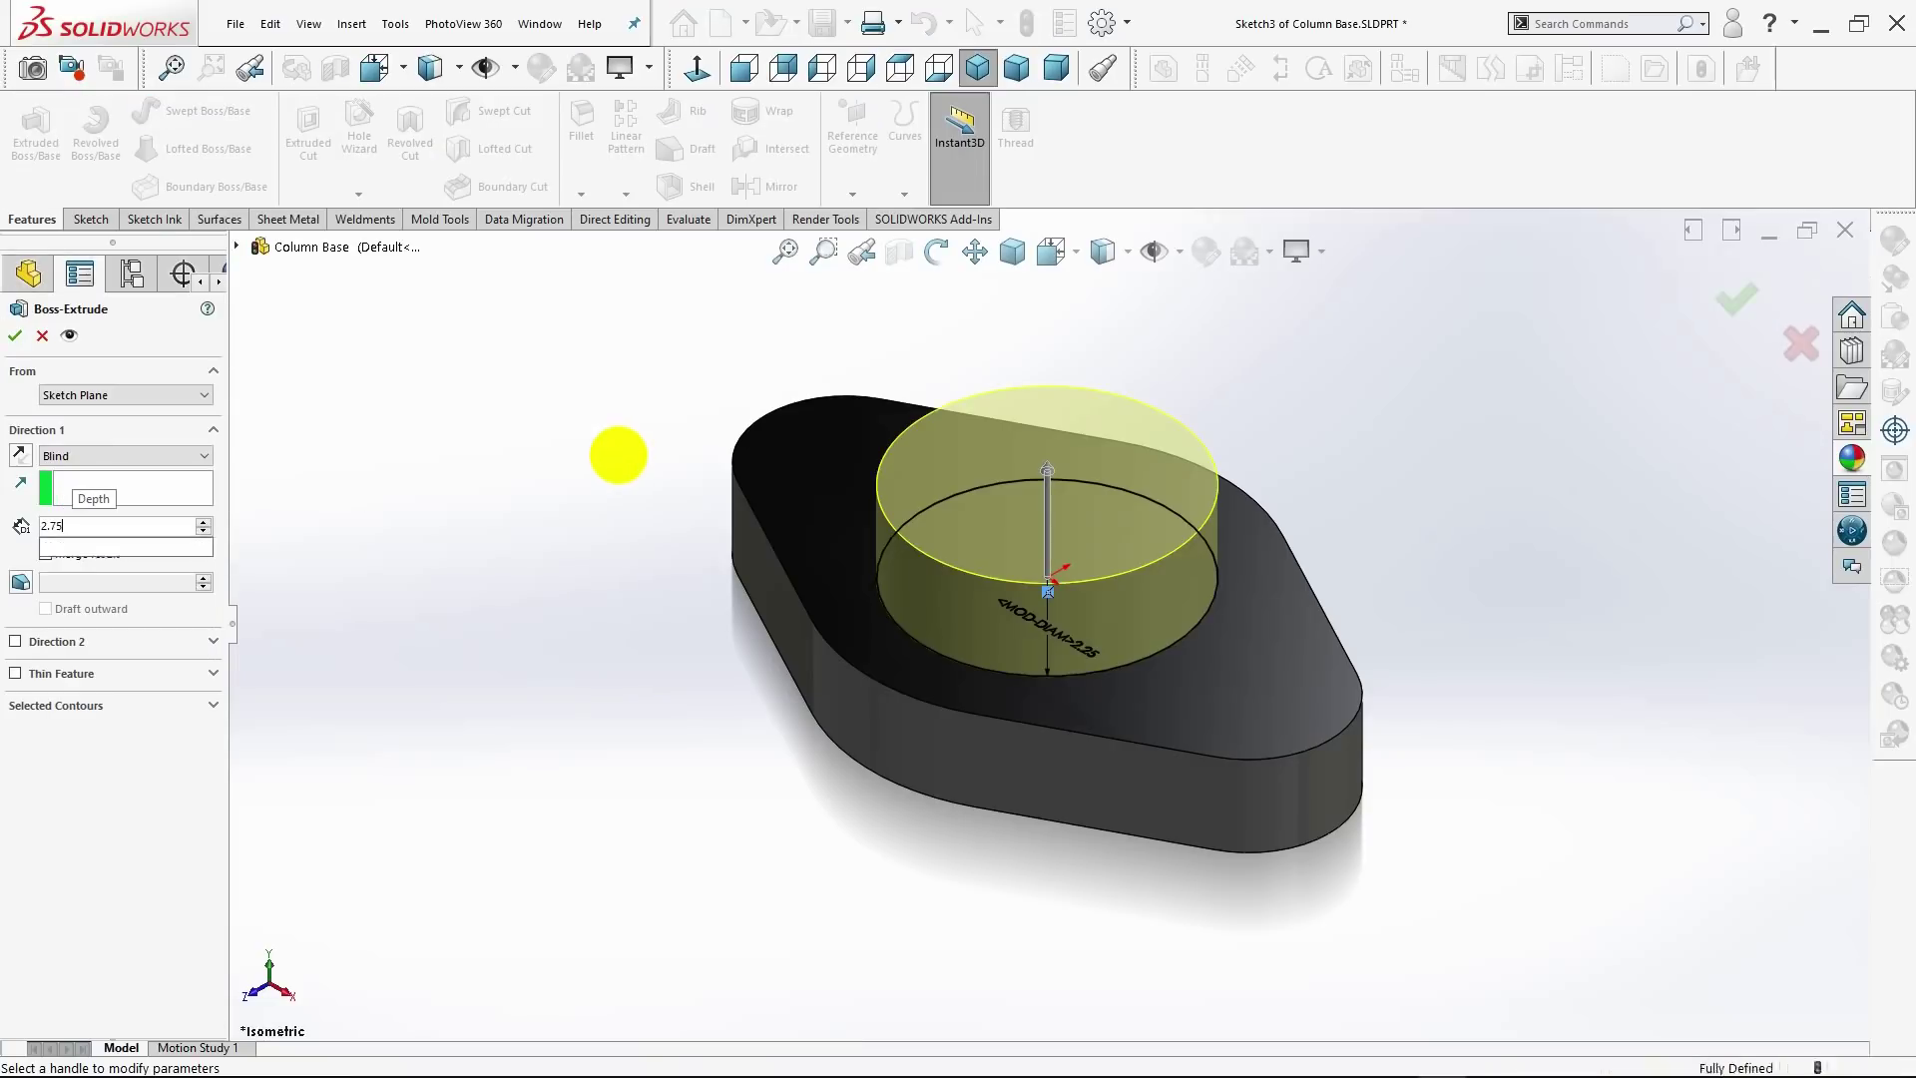
key("Return")
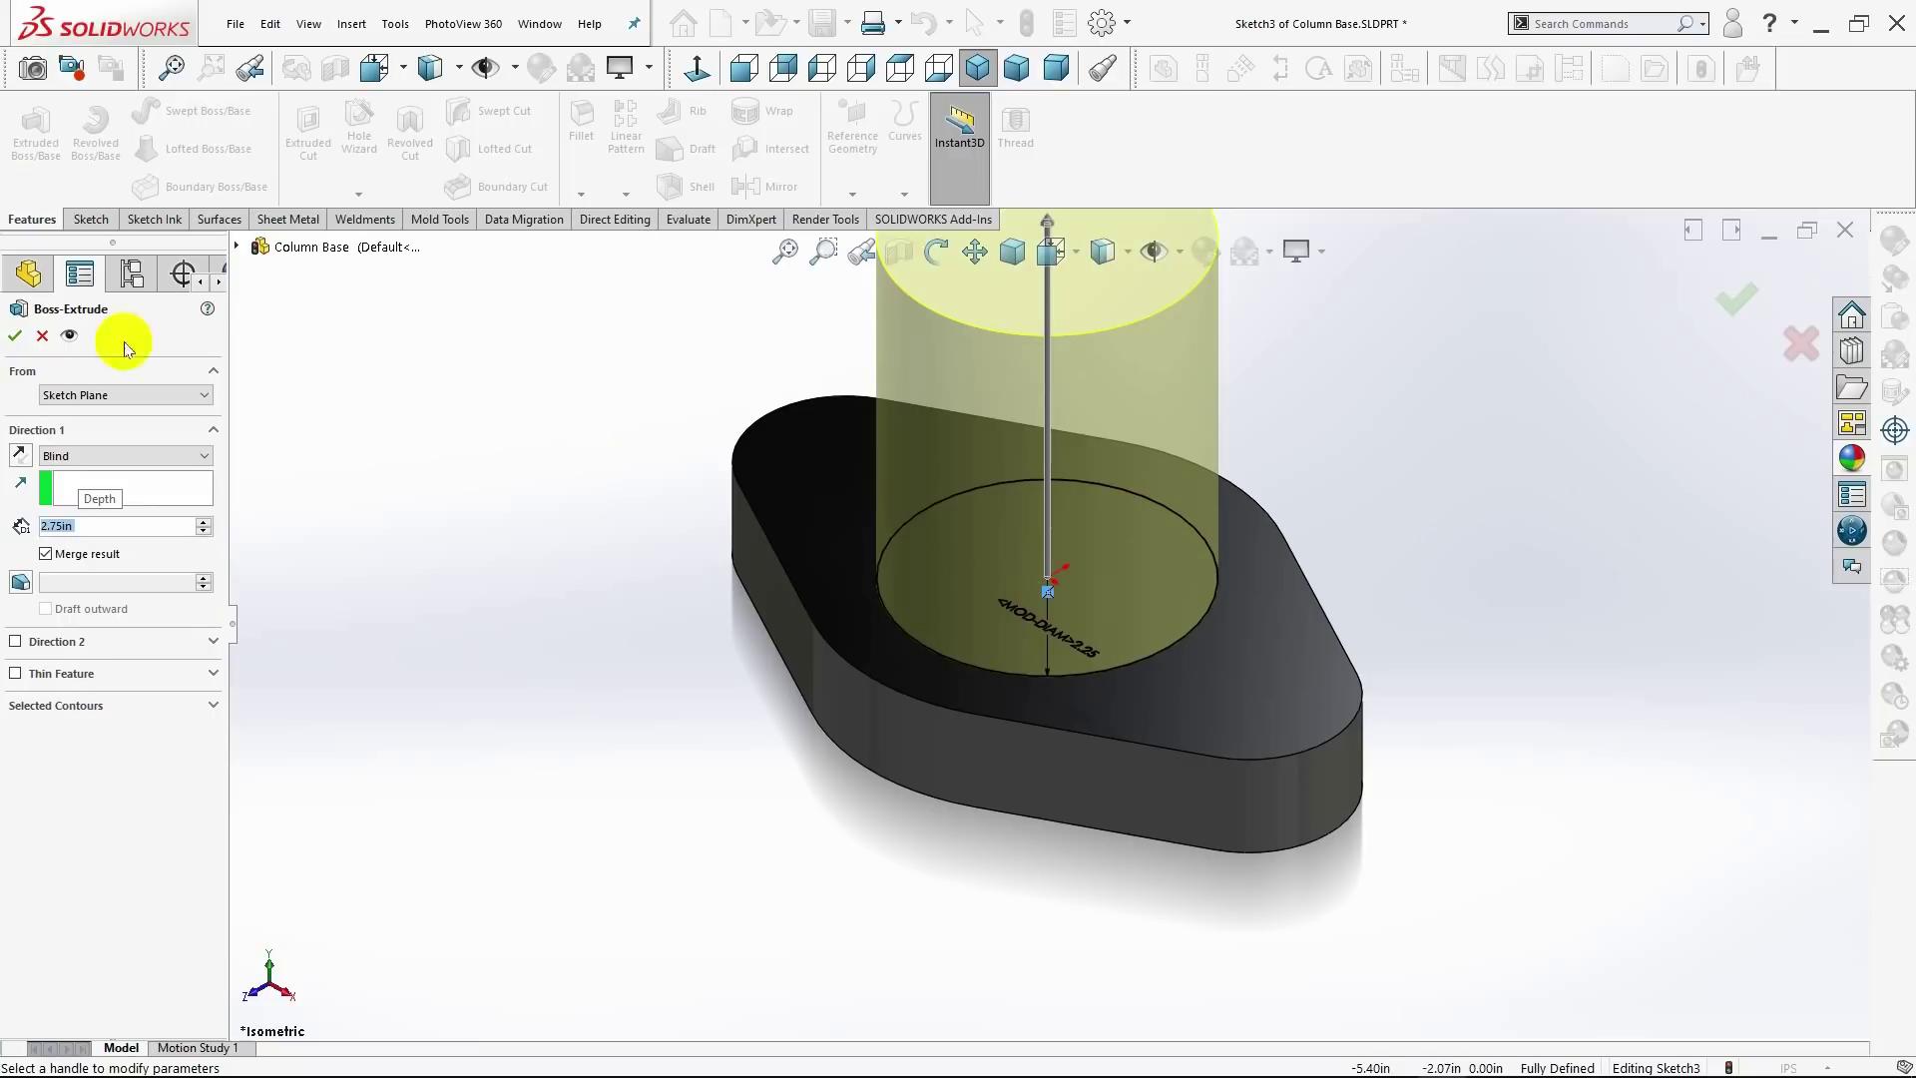
left_click(16, 339)
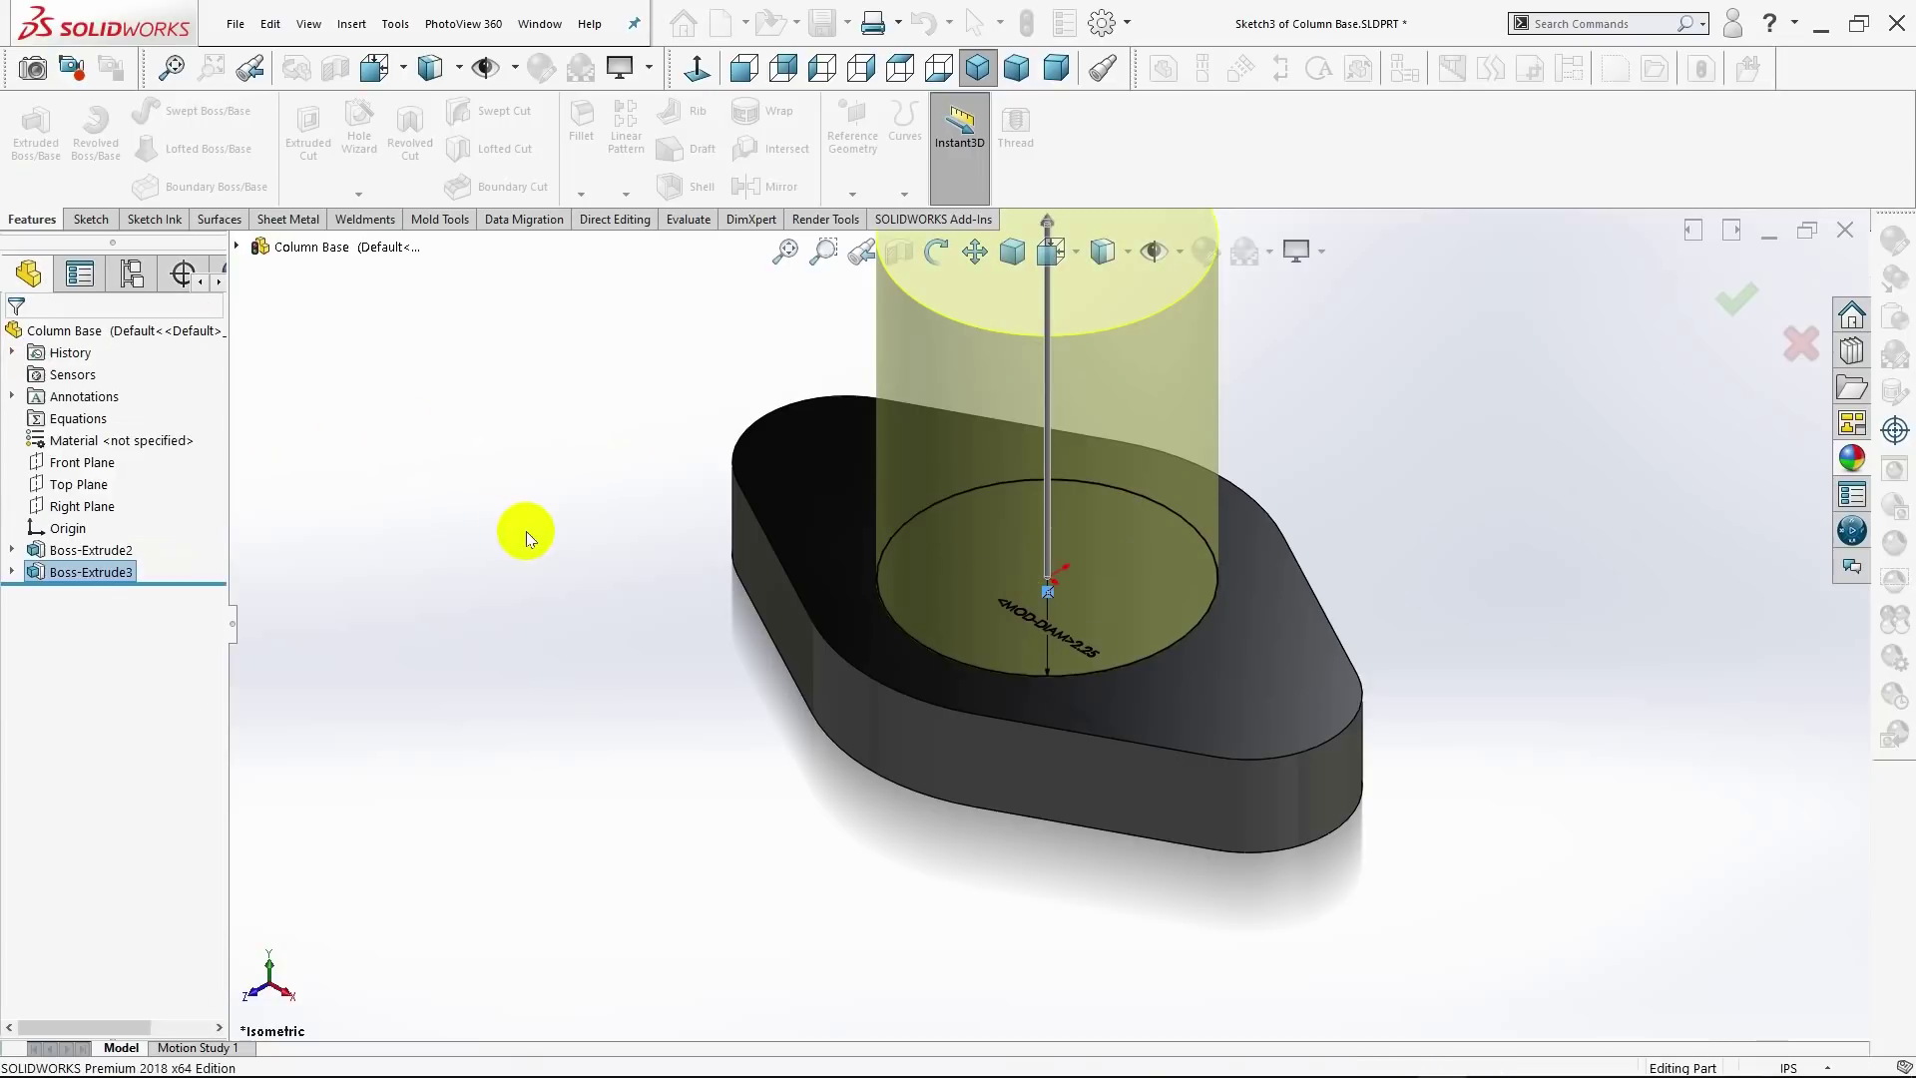
key("f")
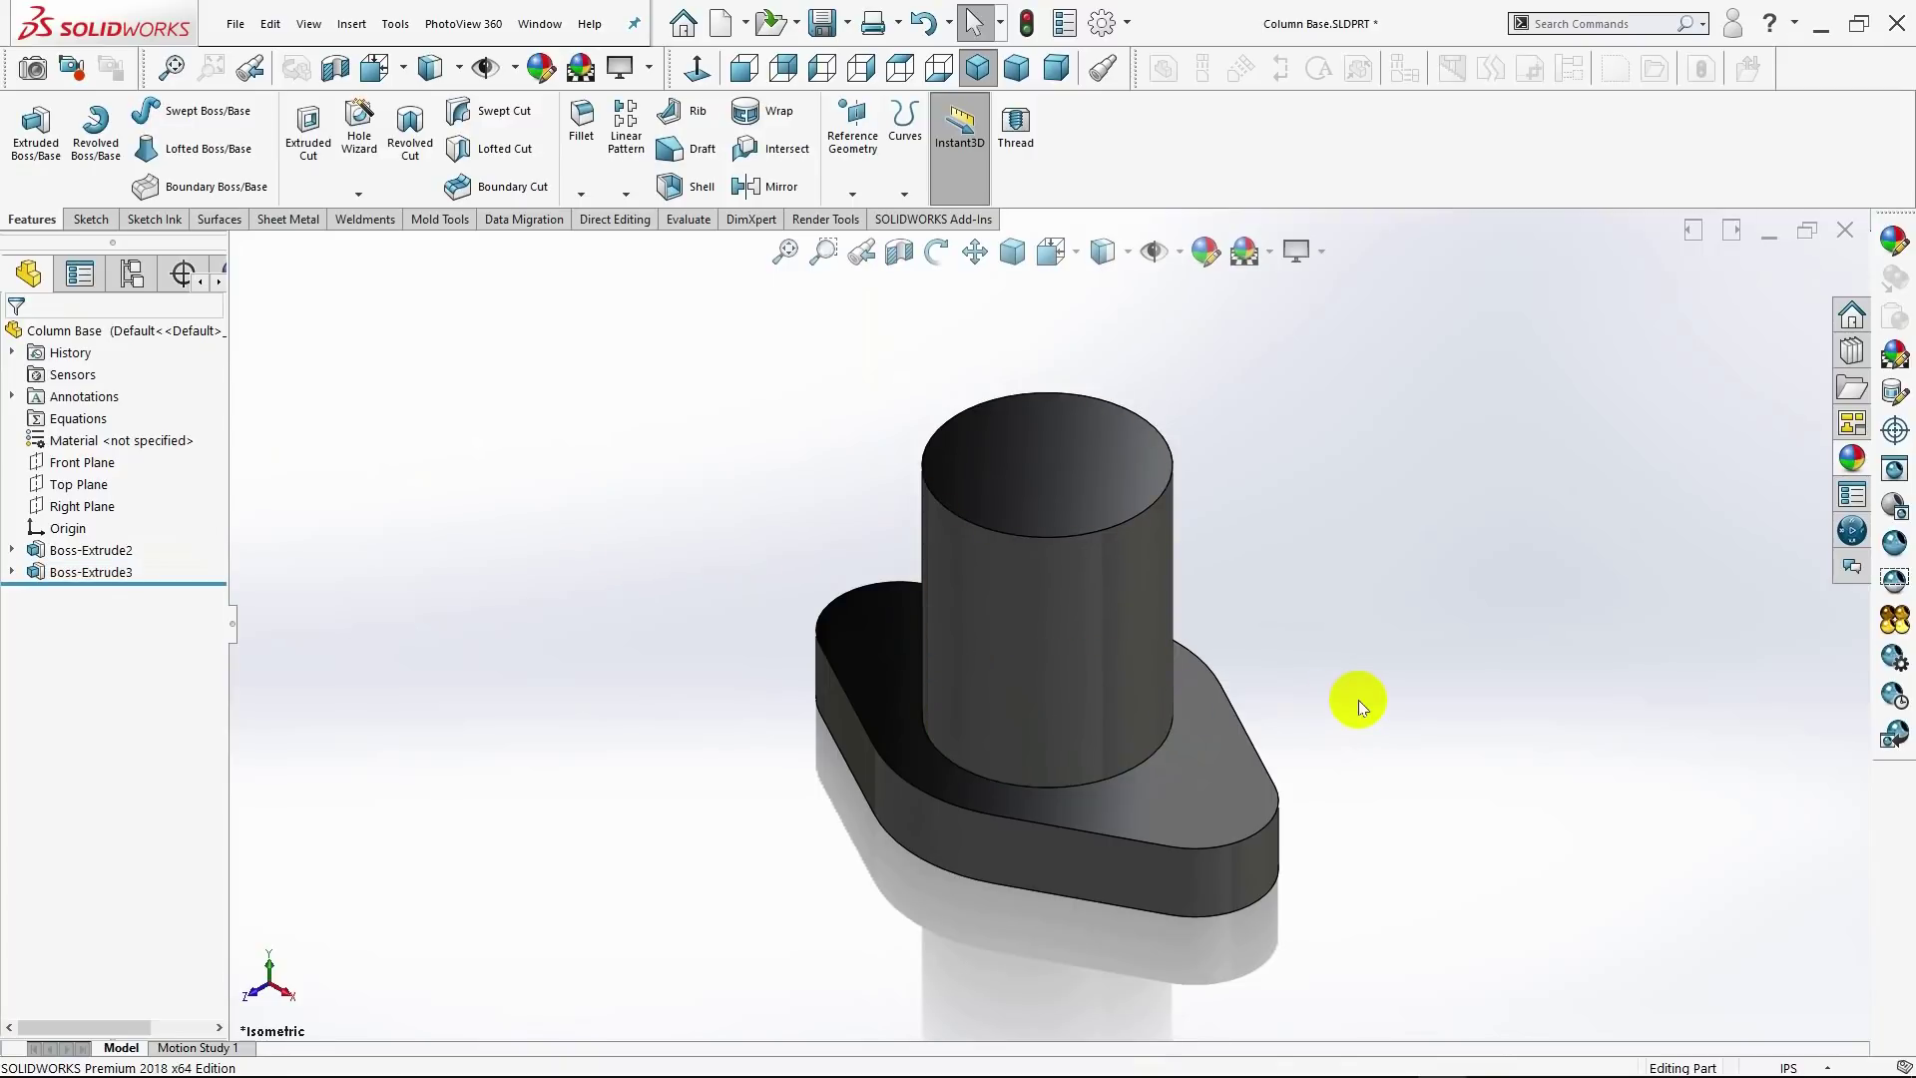
Step: Open a sketch on the base's upper face and draw a horizontal centerline about 3.1 in long from the origin past the right end
left_click(1245, 770)
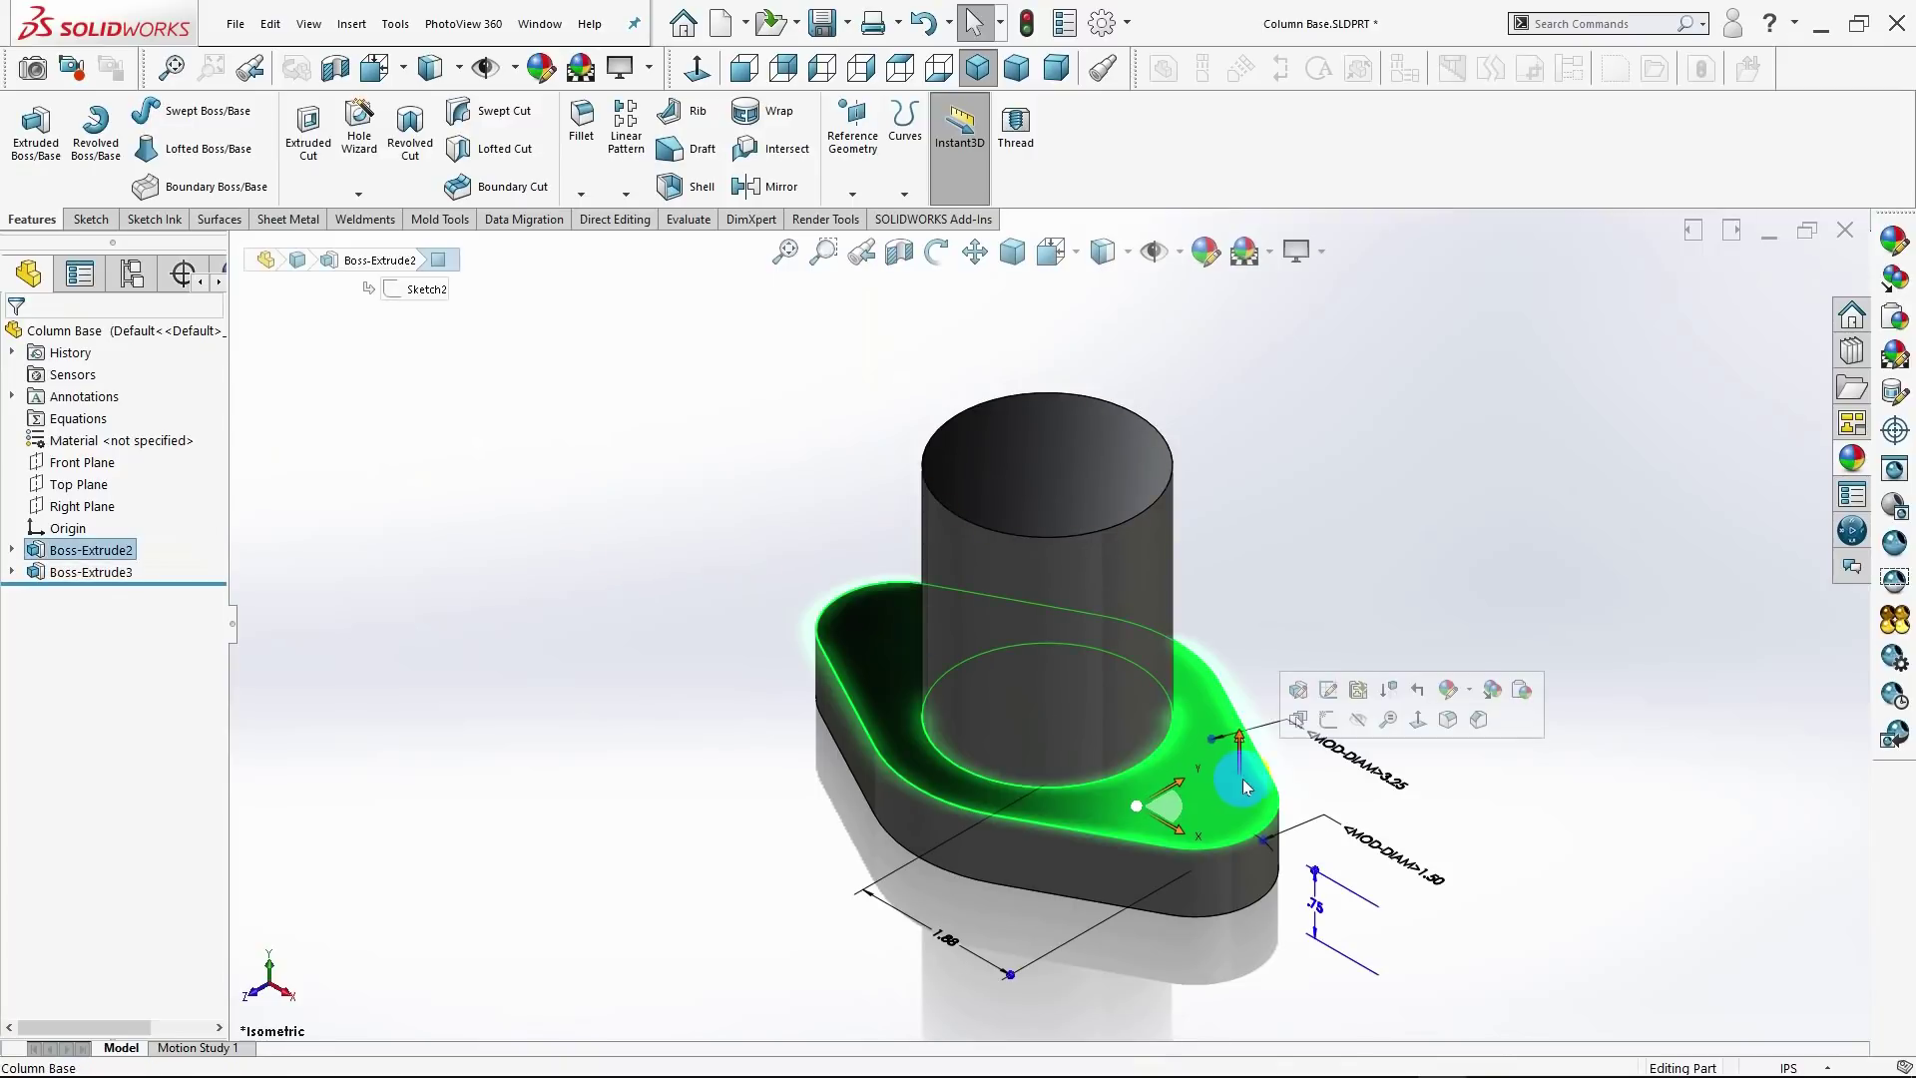
left_click(1330, 732)
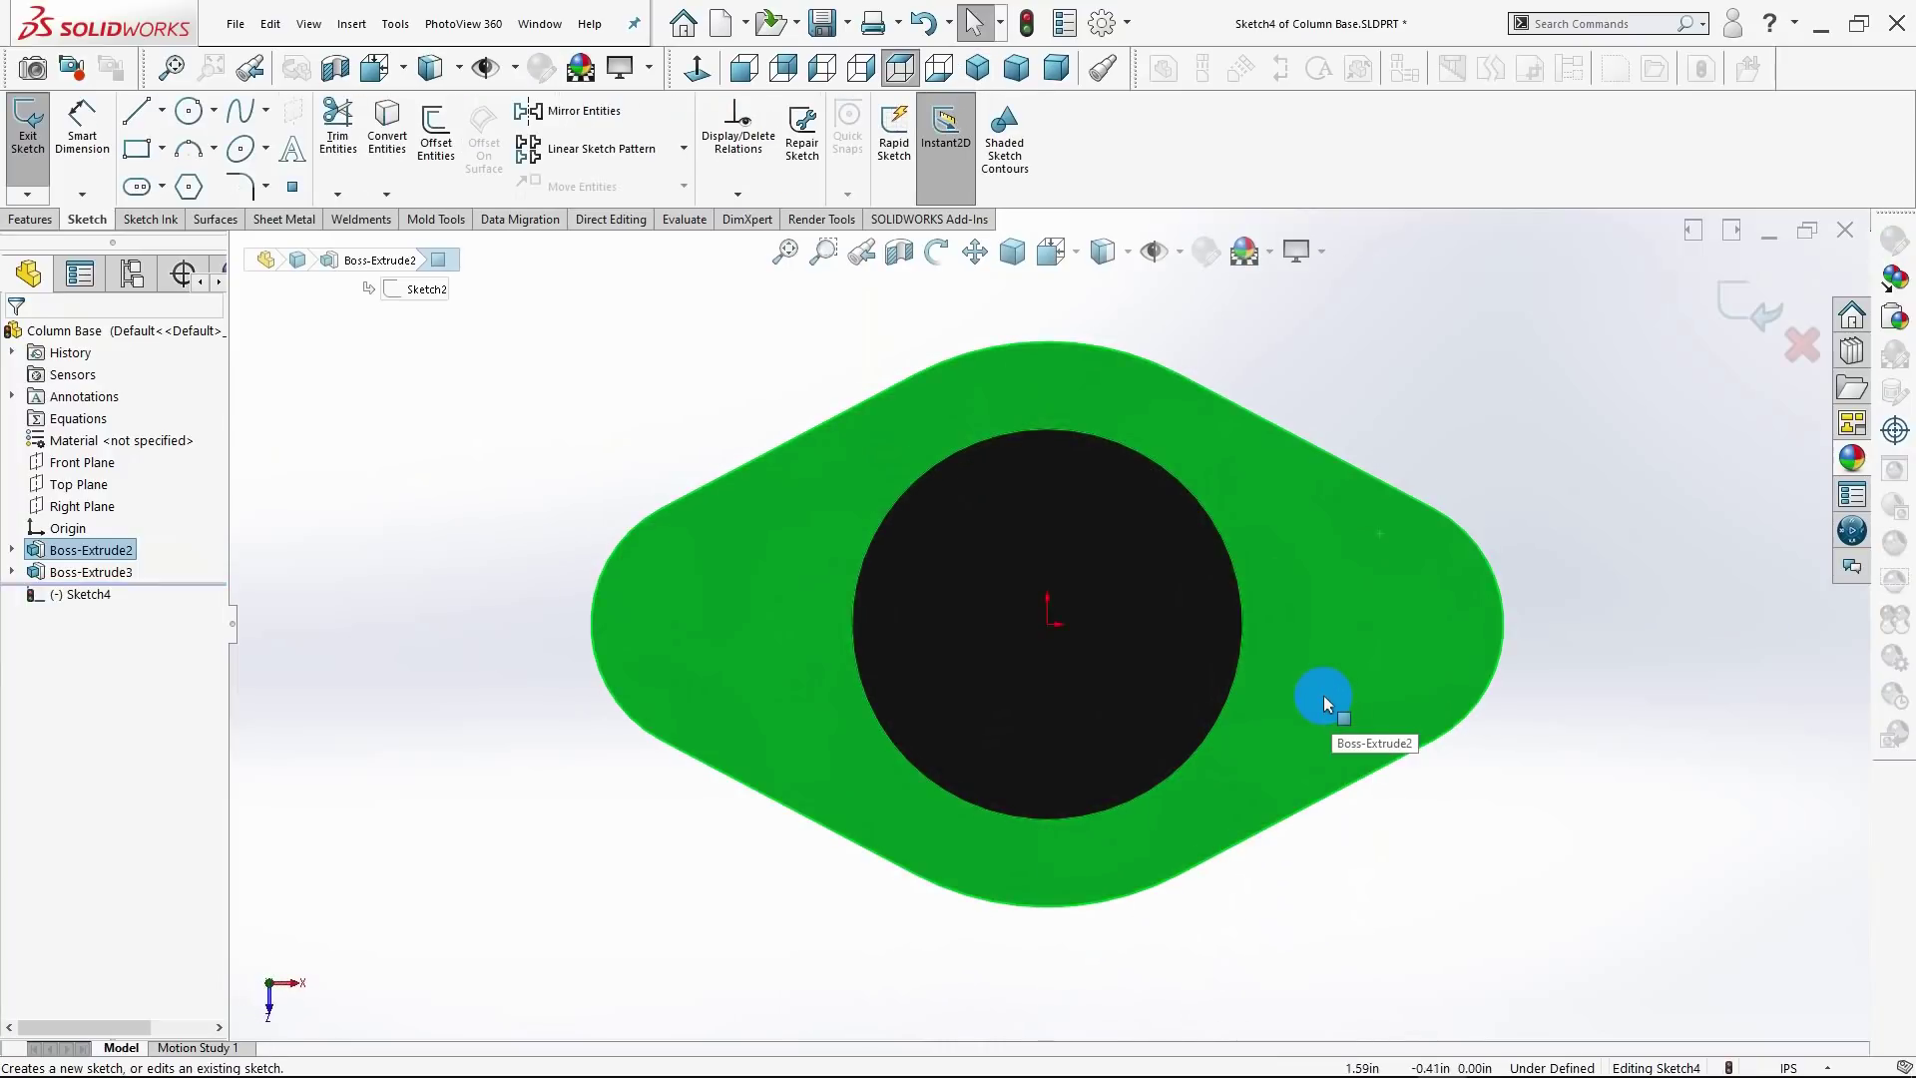
left_click(160, 111)
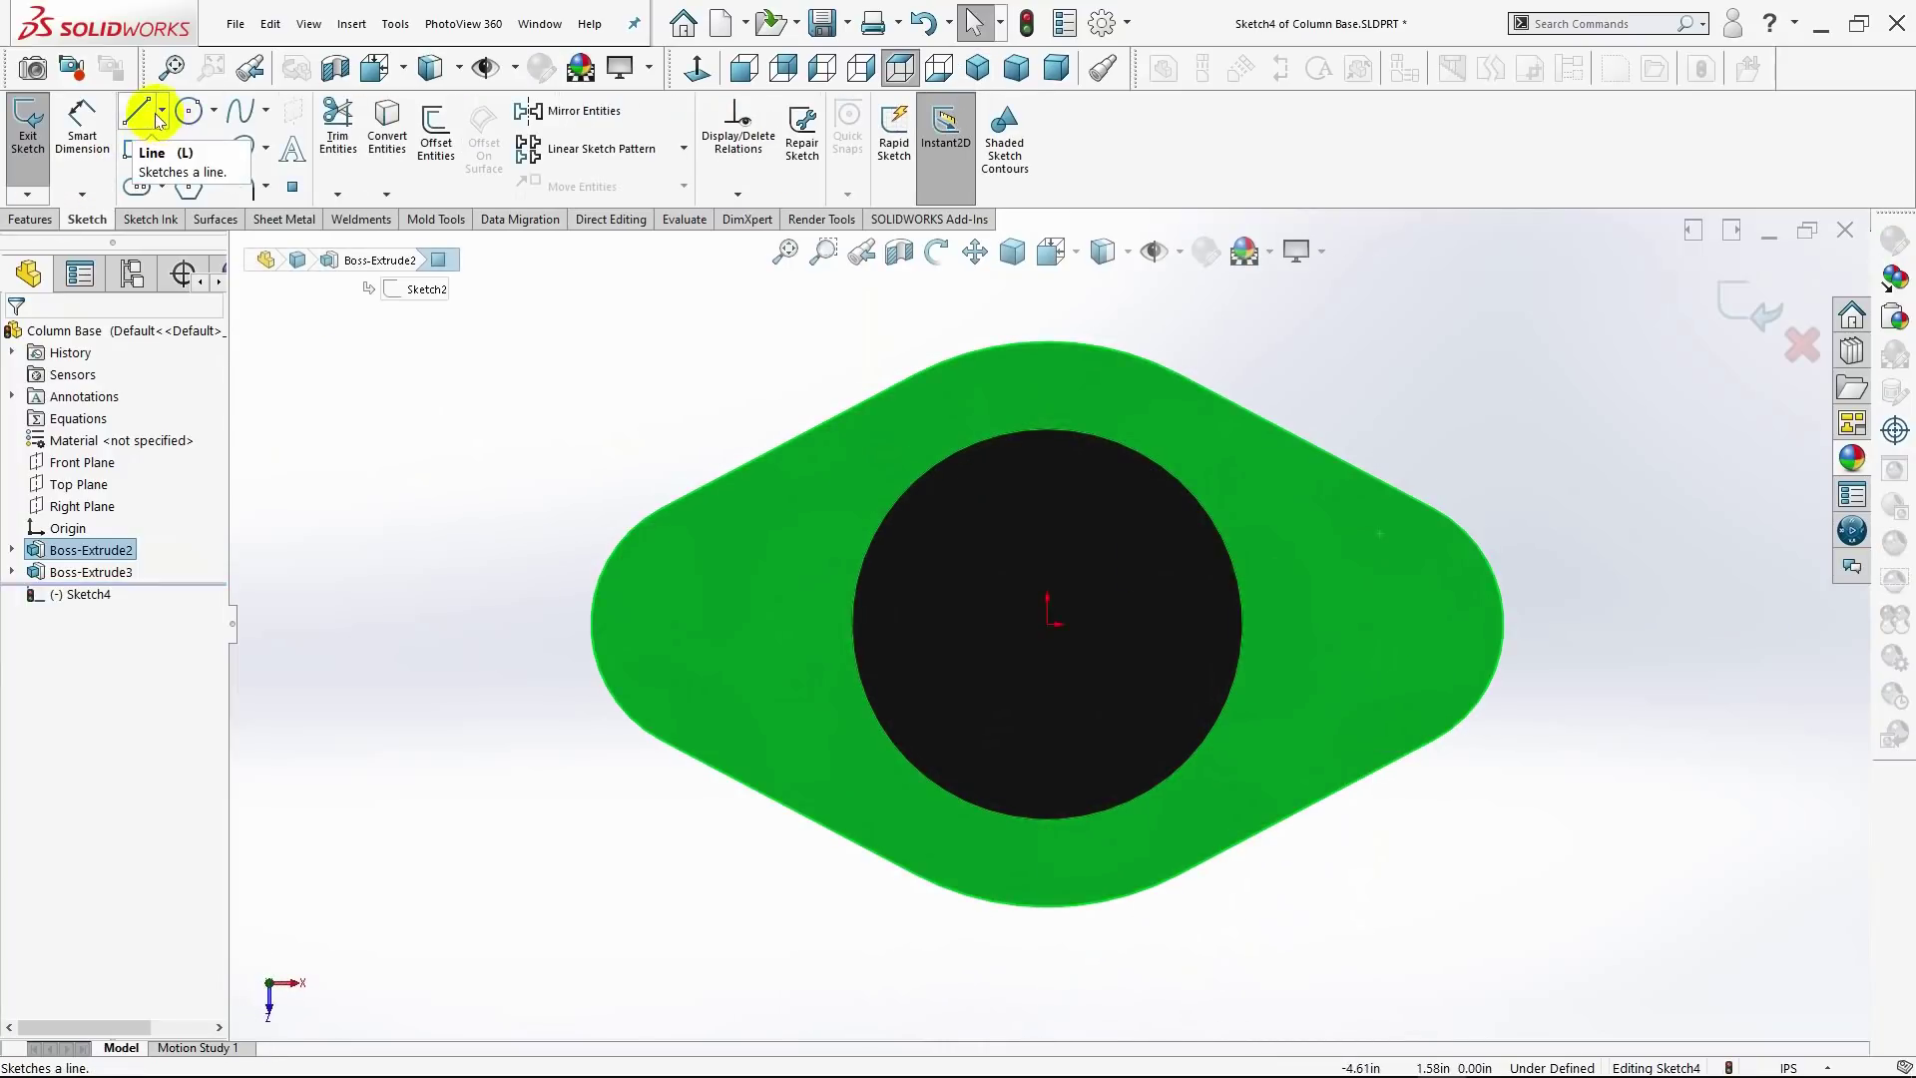
left_click(176, 167)
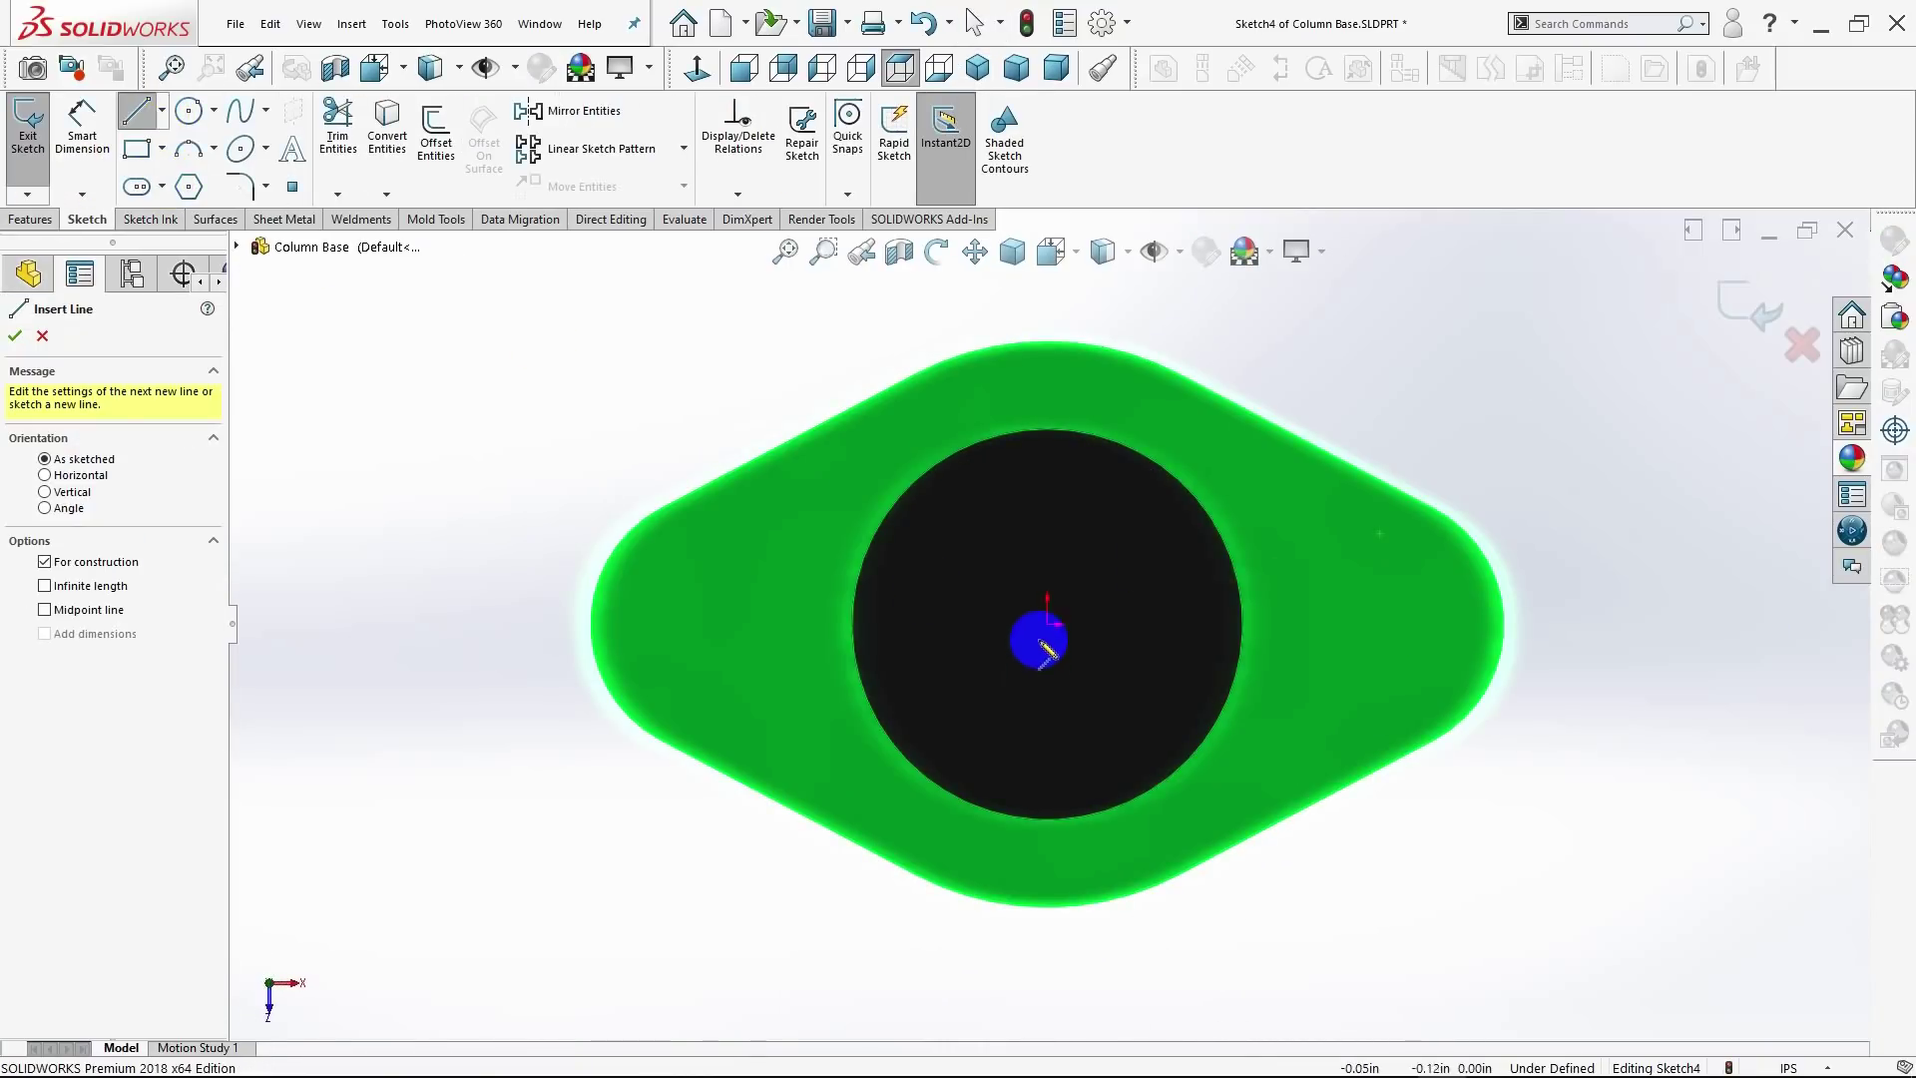
left_click(1050, 626)
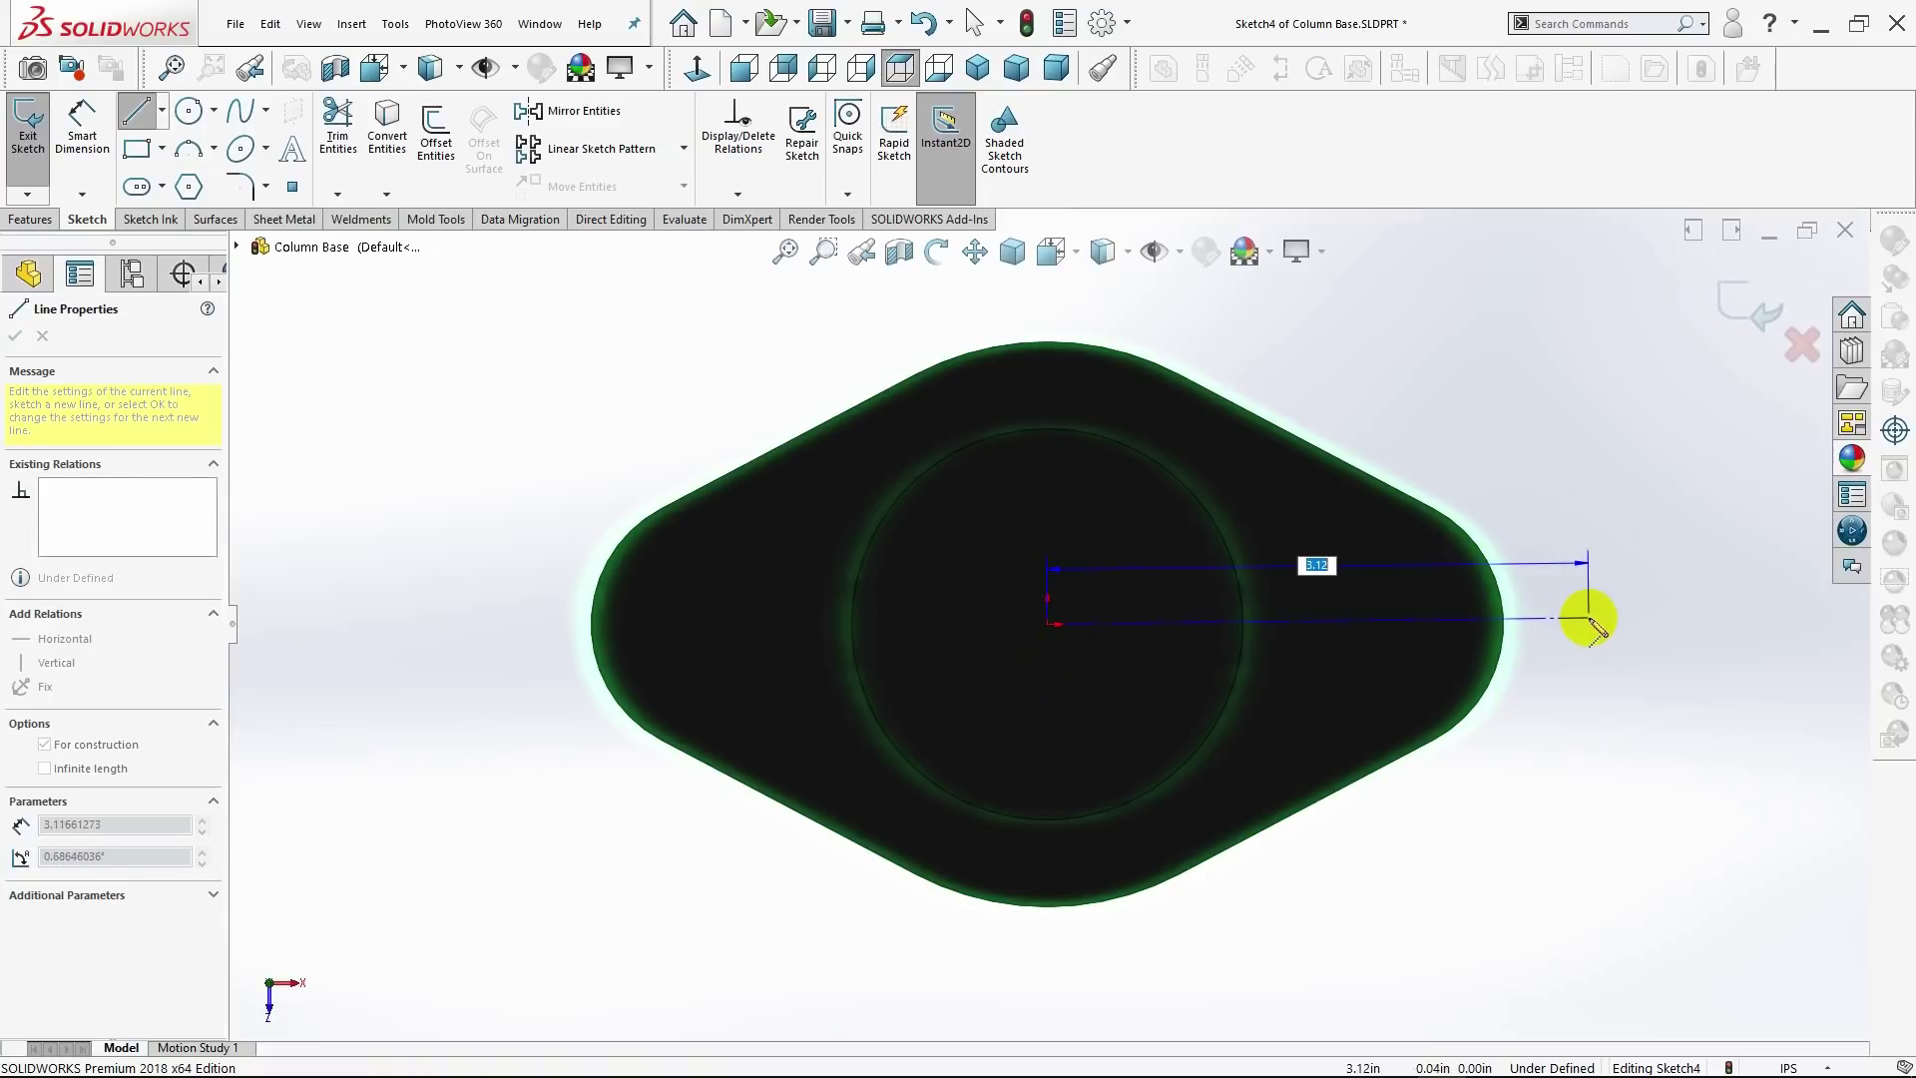
left_click(1580, 625)
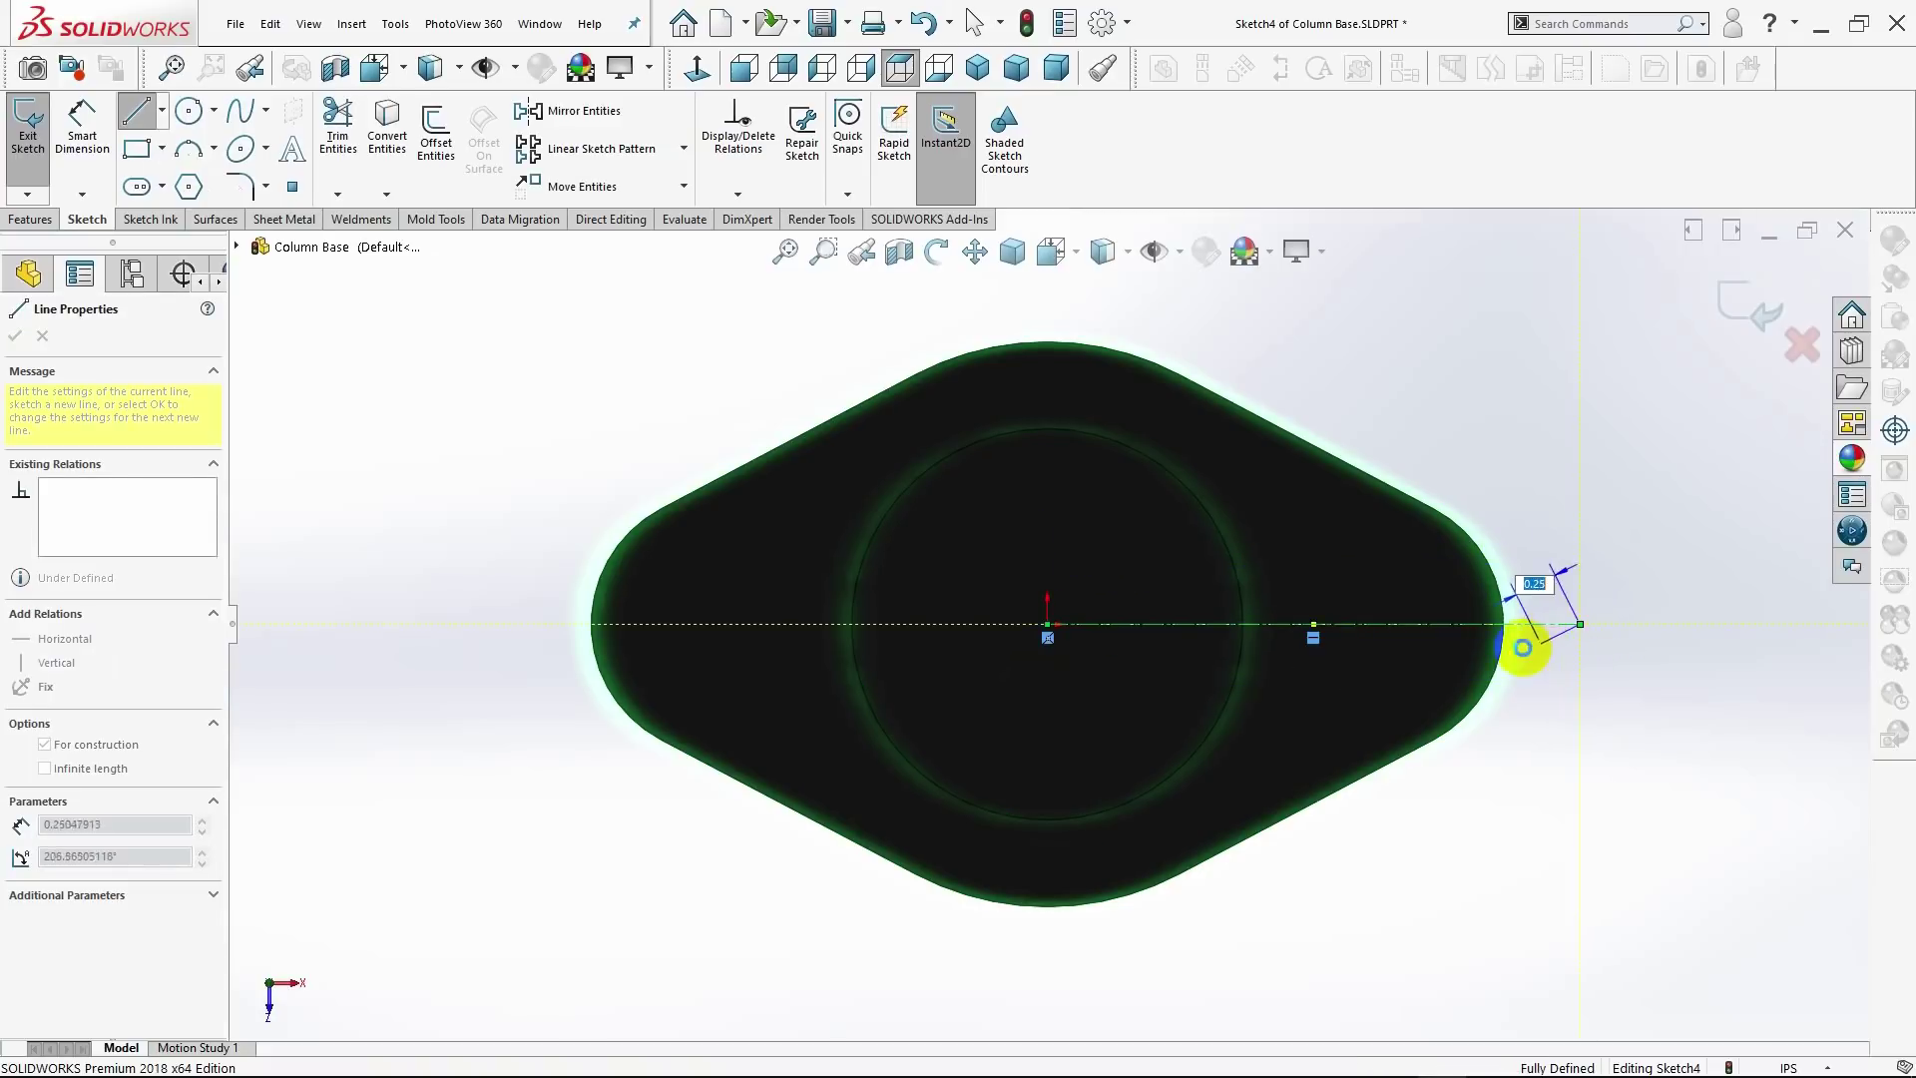
key("Escape")
Step: Draw a second horizontal centerline about 3.1 in long from the origin past the left end of the base
left_click(161, 111)
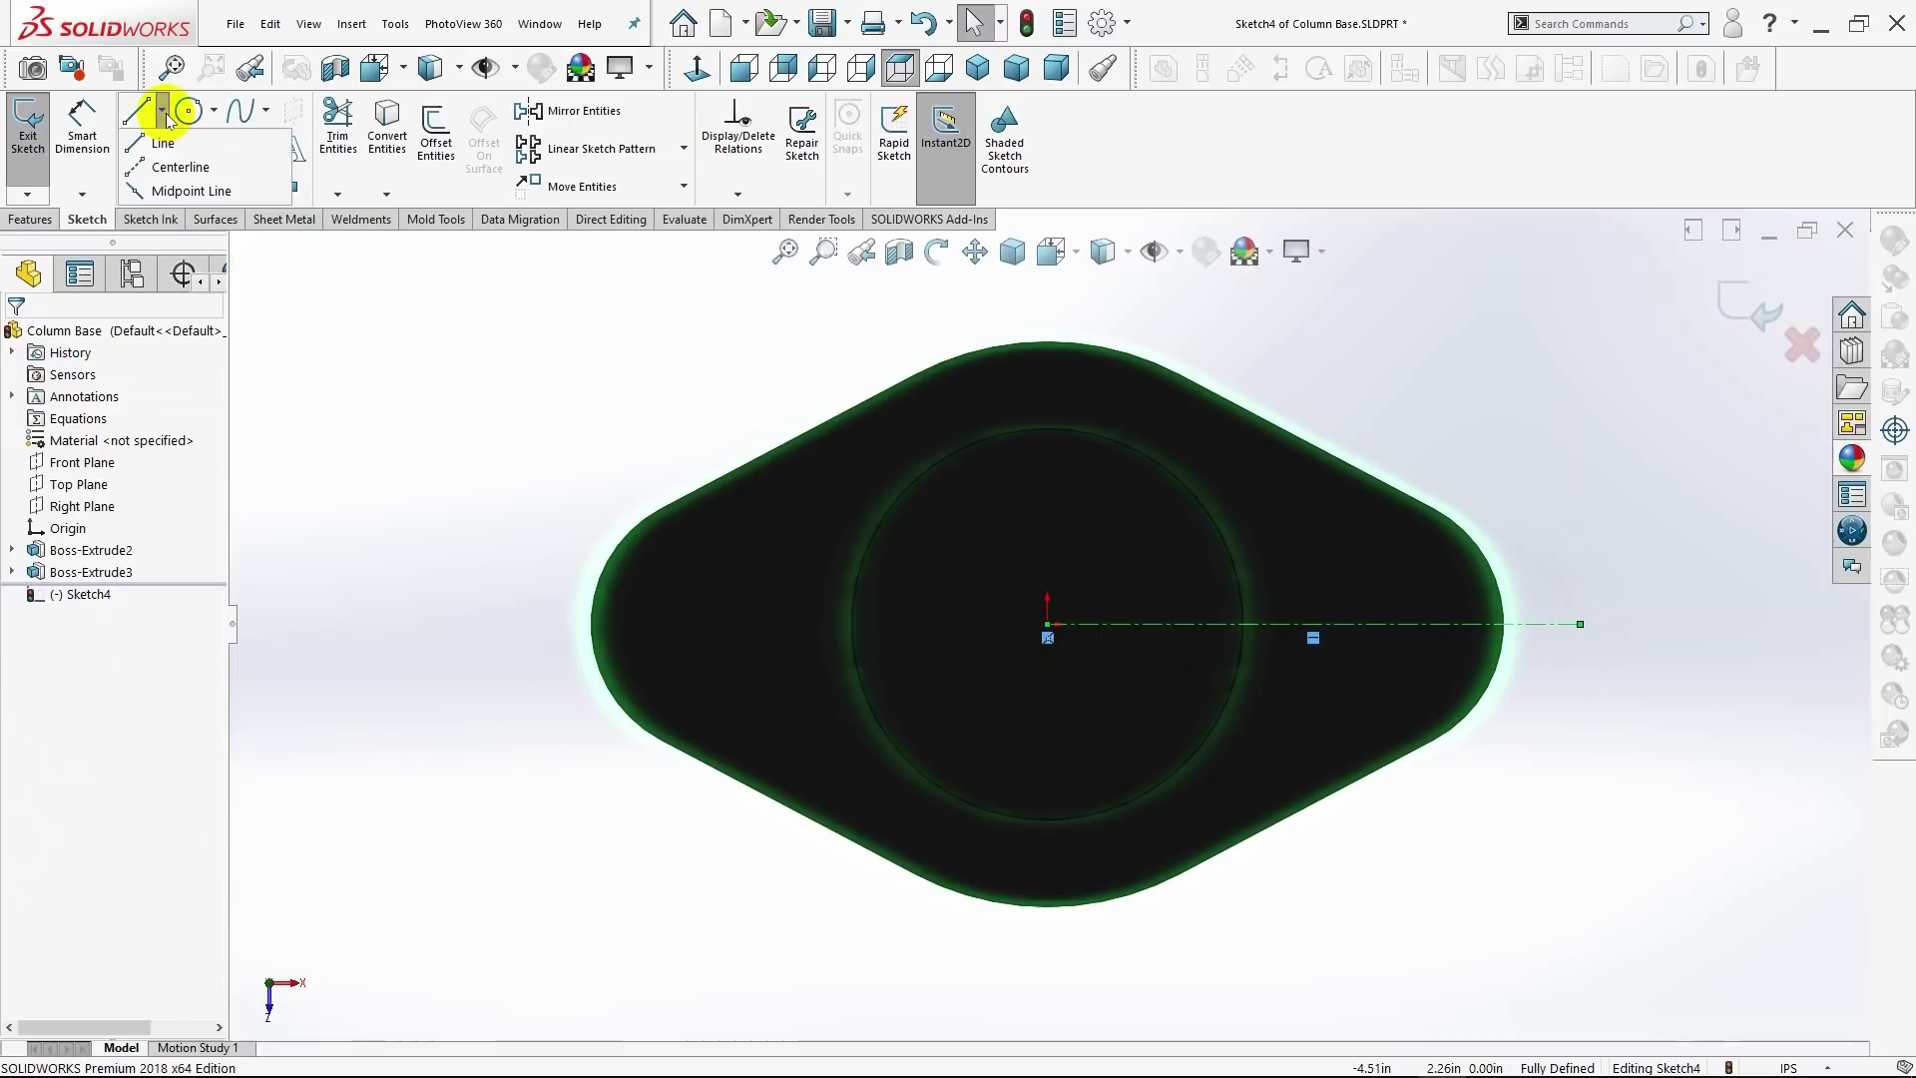
left_click(170, 165)
left_click(1043, 630)
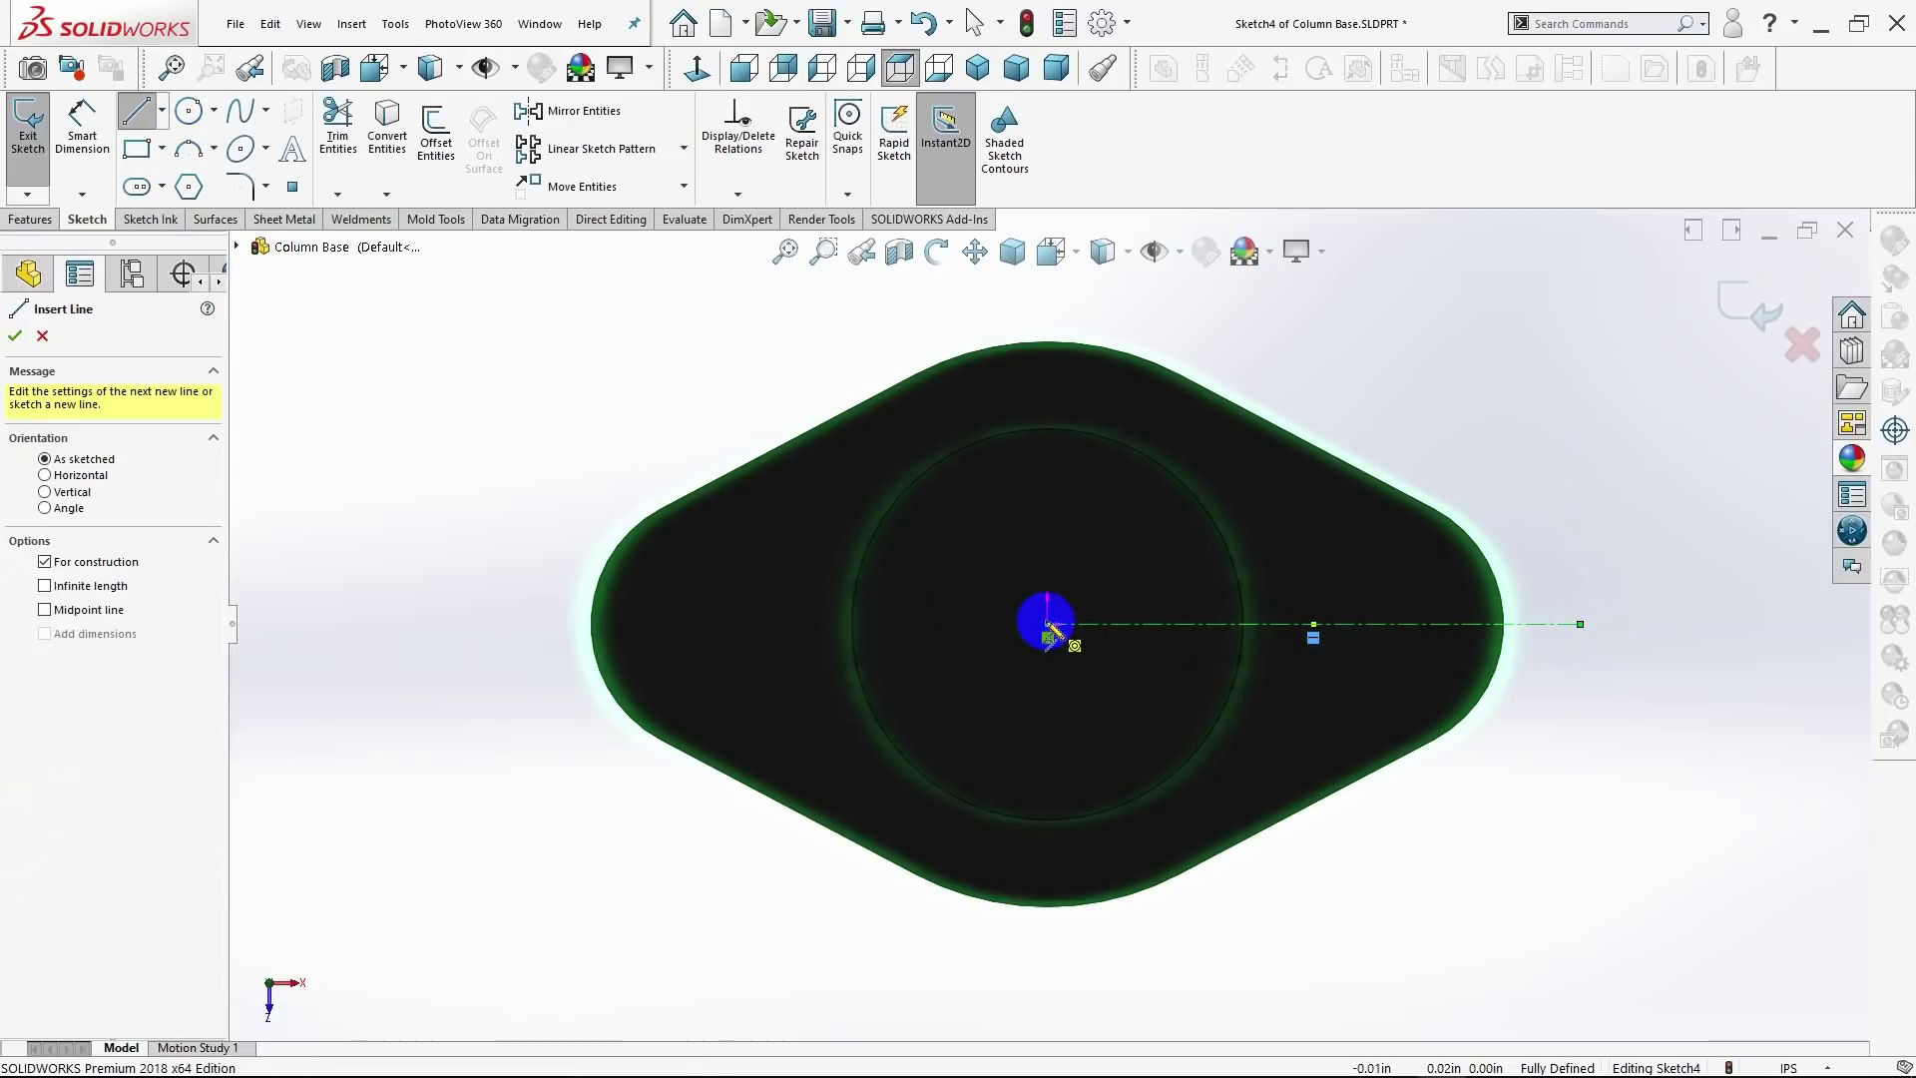
left_click(1047, 625)
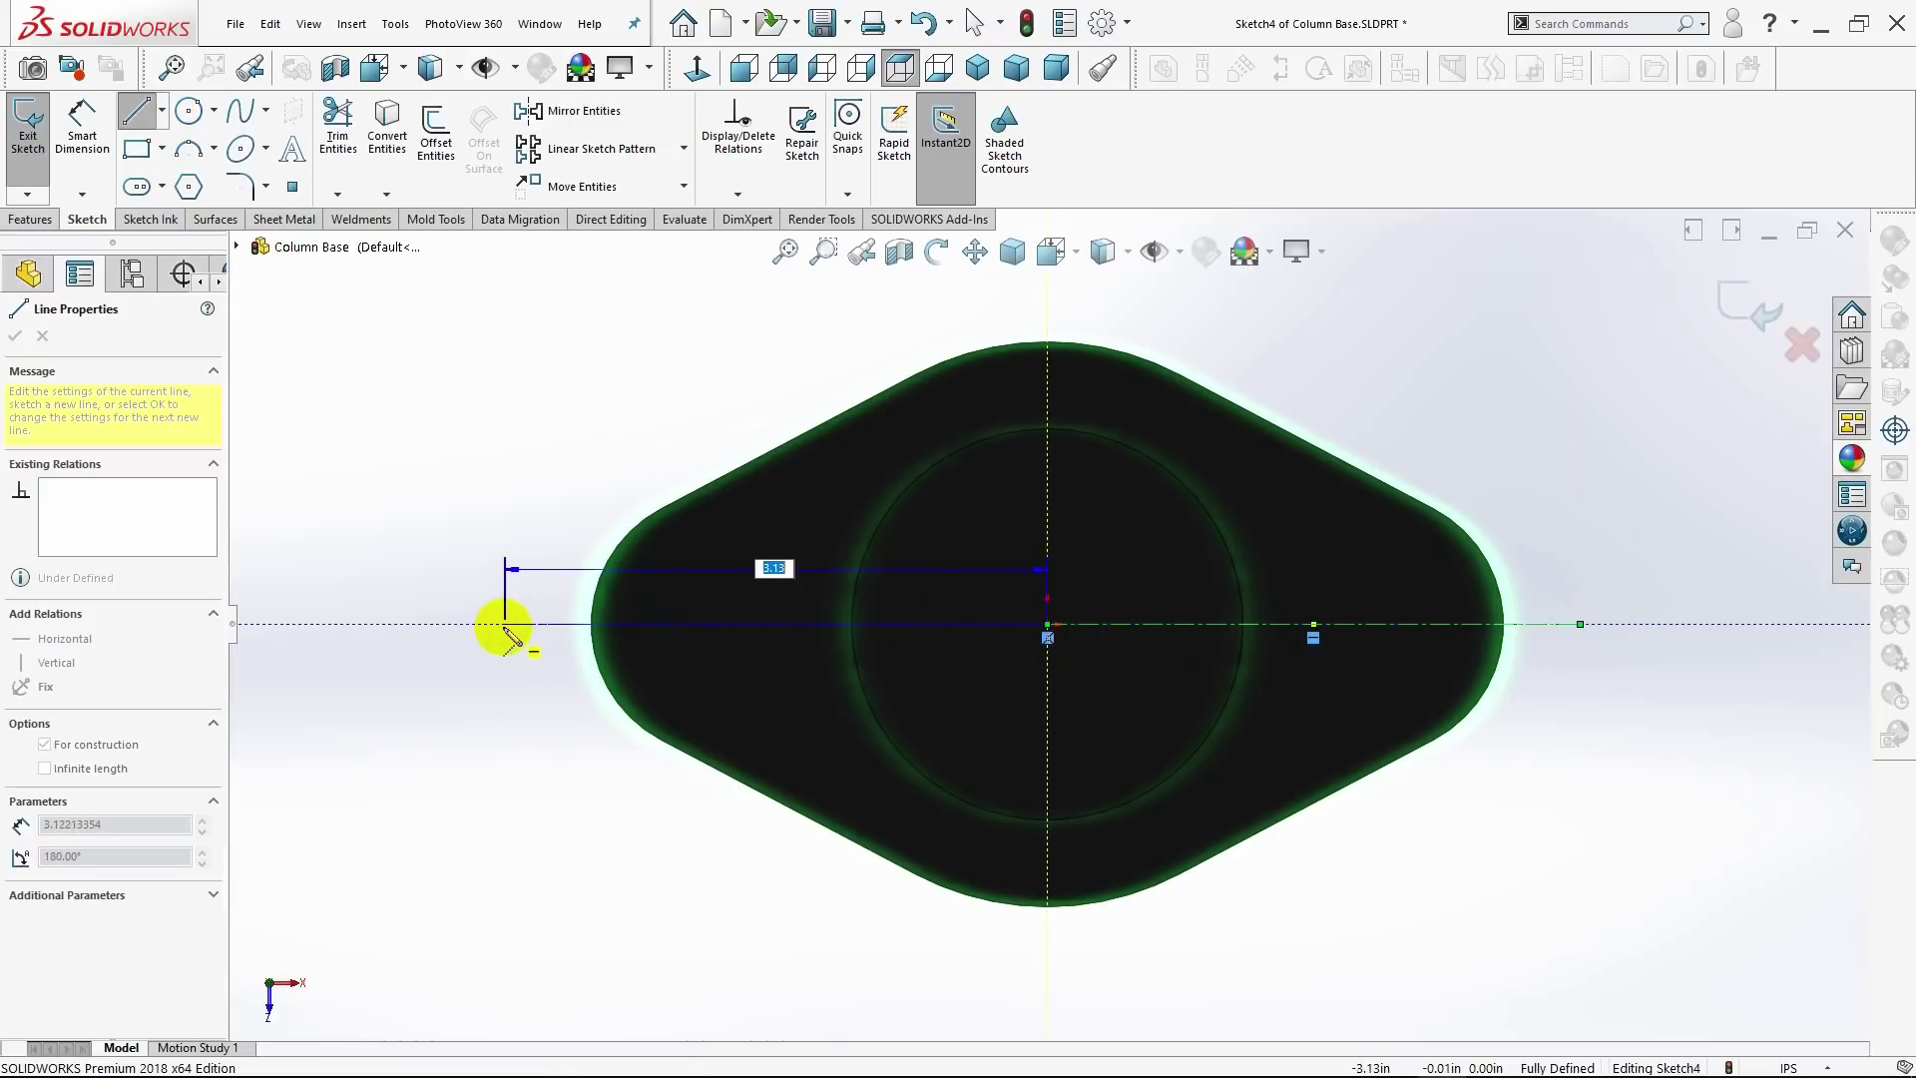
left_click(504, 626)
key("Escape")
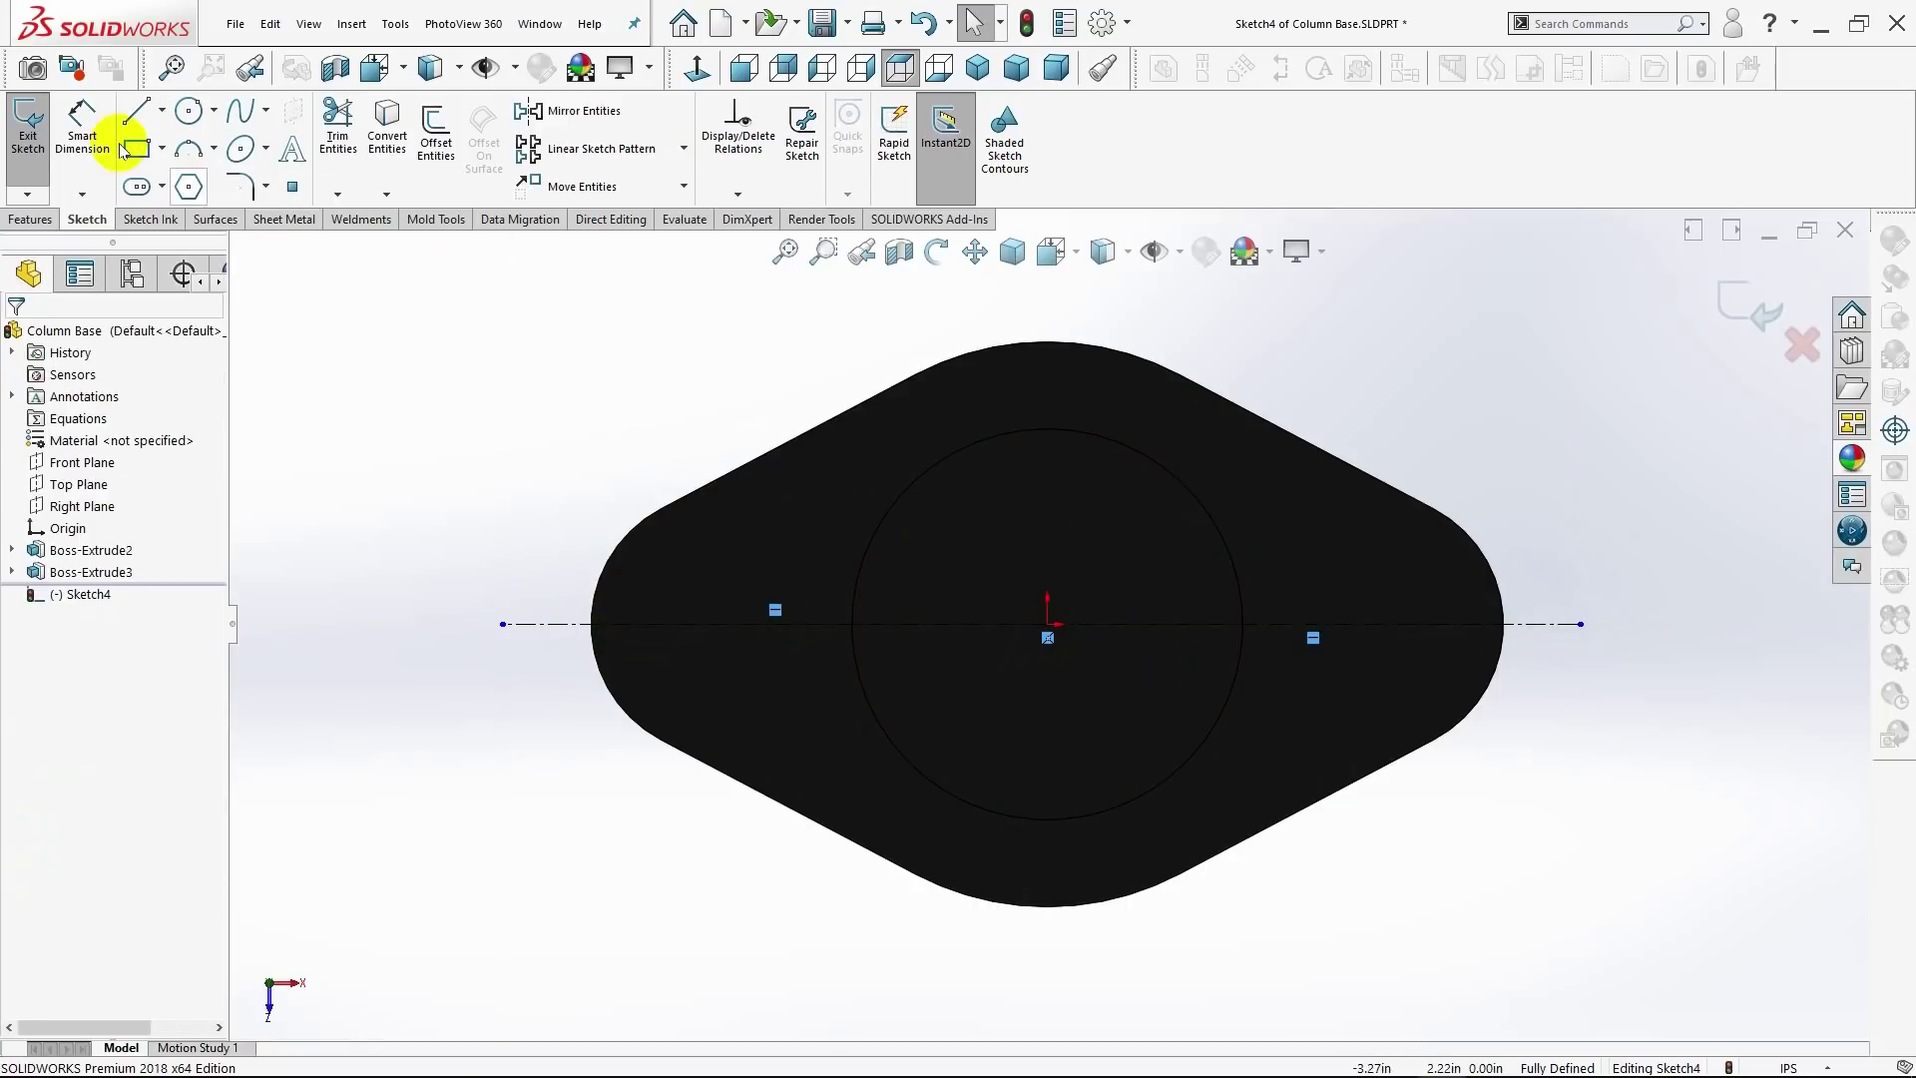
Step: Sketch a circle with a diameter of 0.50 in on the left centerline, centered on the base's left end arc
left_click(185, 114)
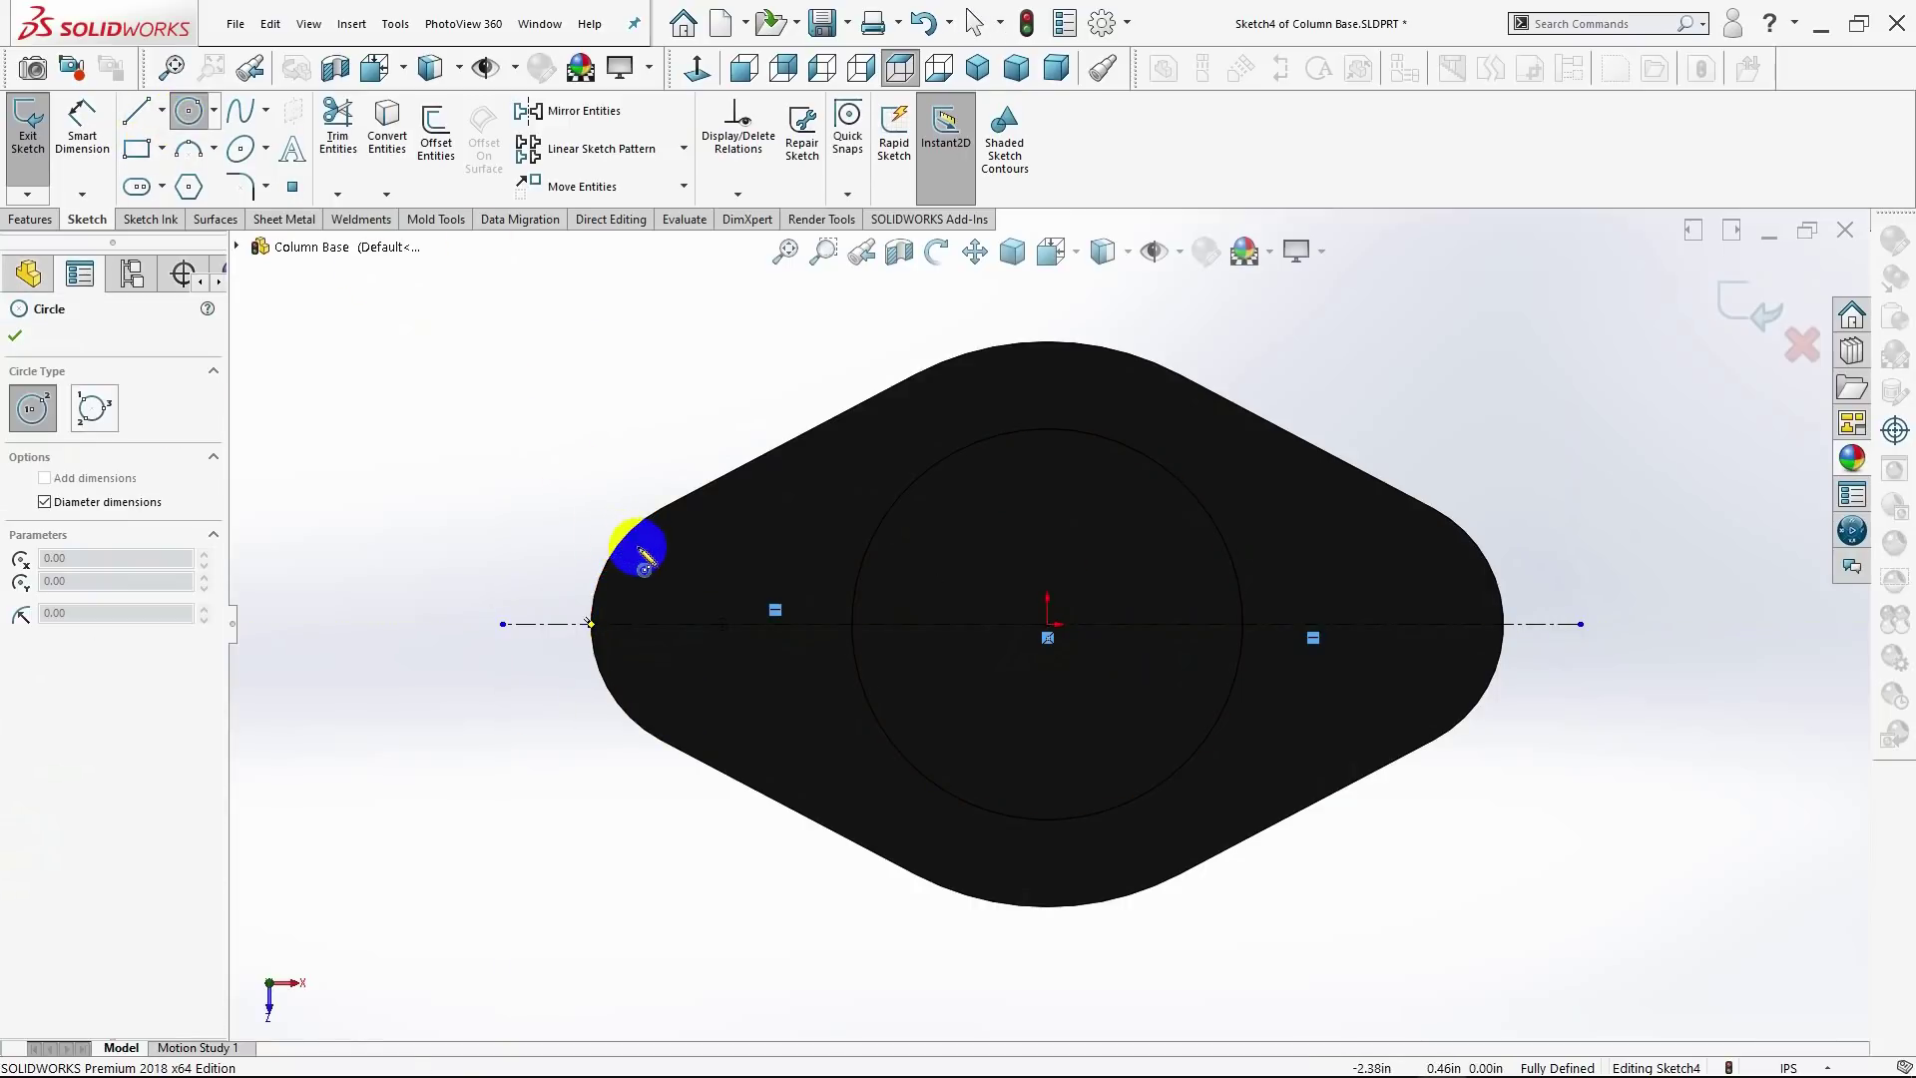
scroll(719, 619, "up", 3)
scroll(858, 614, "down", 7)
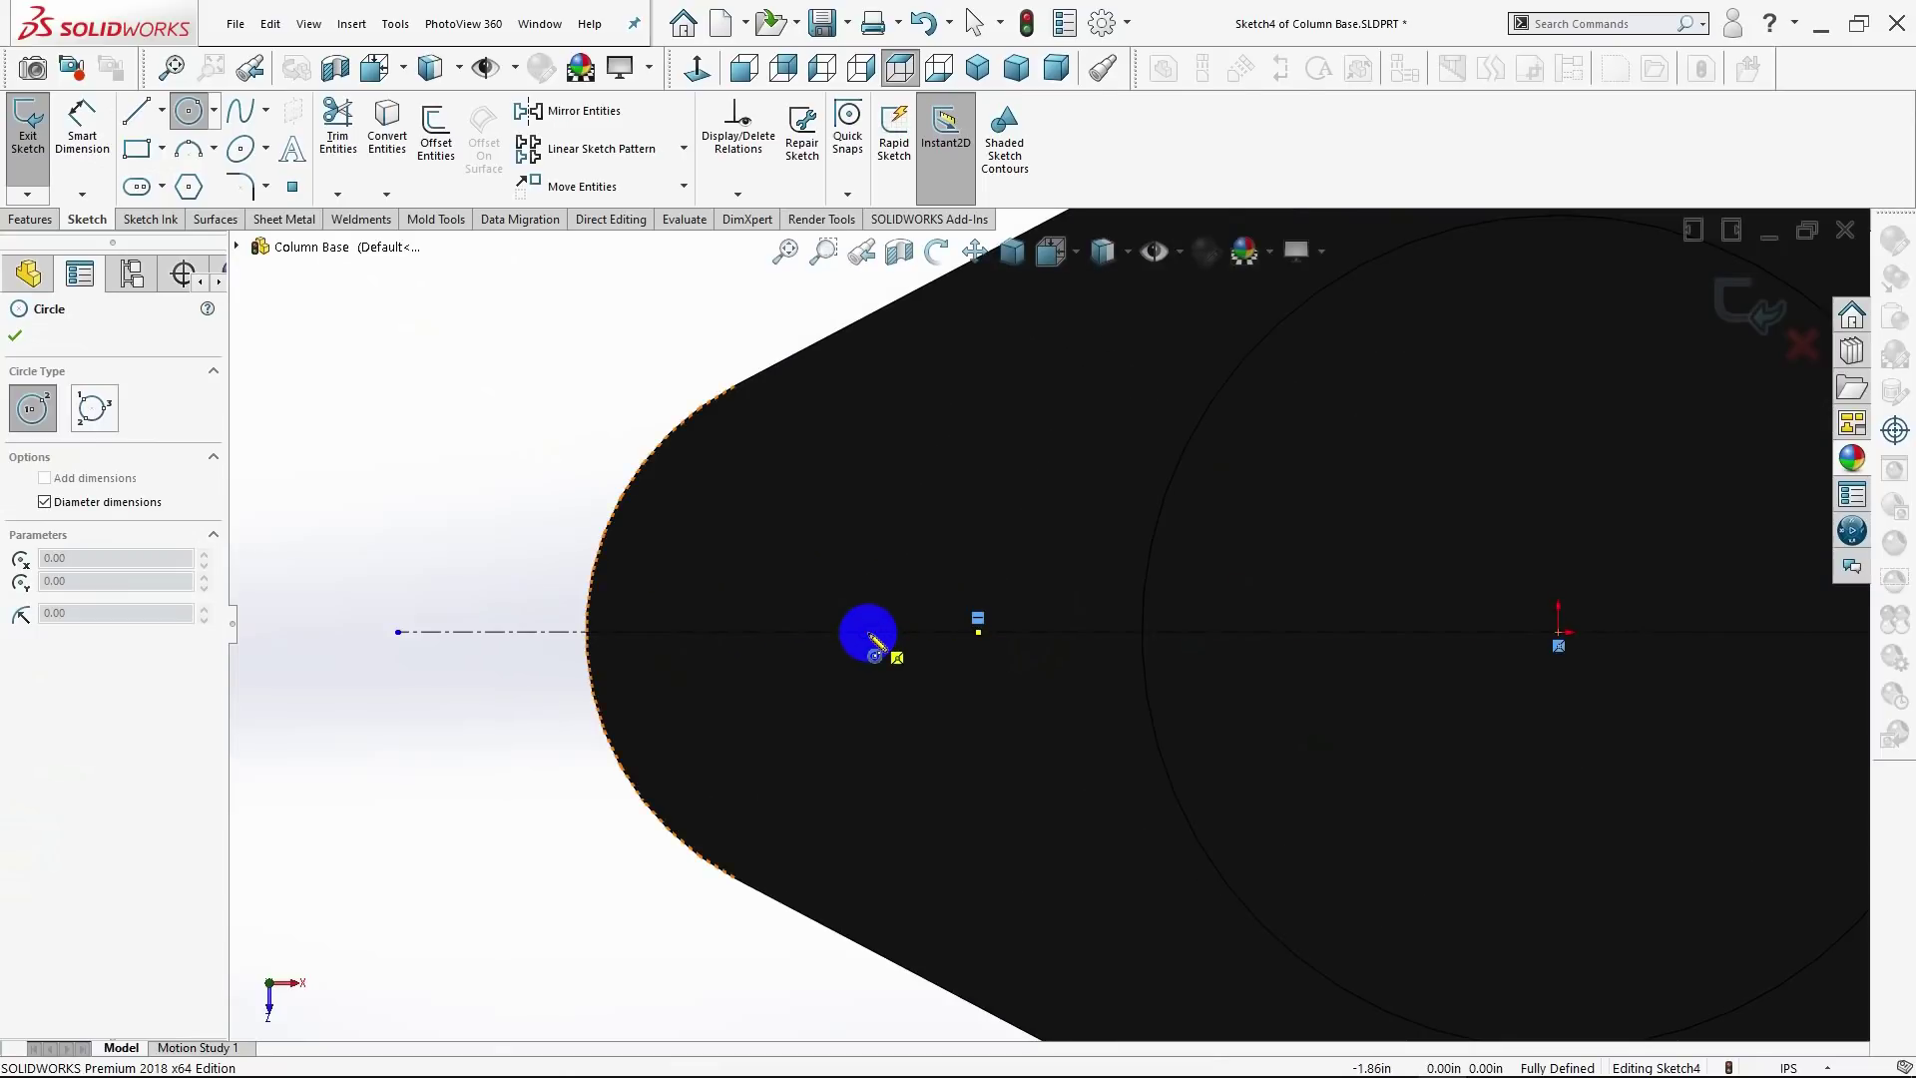
left_click(874, 630)
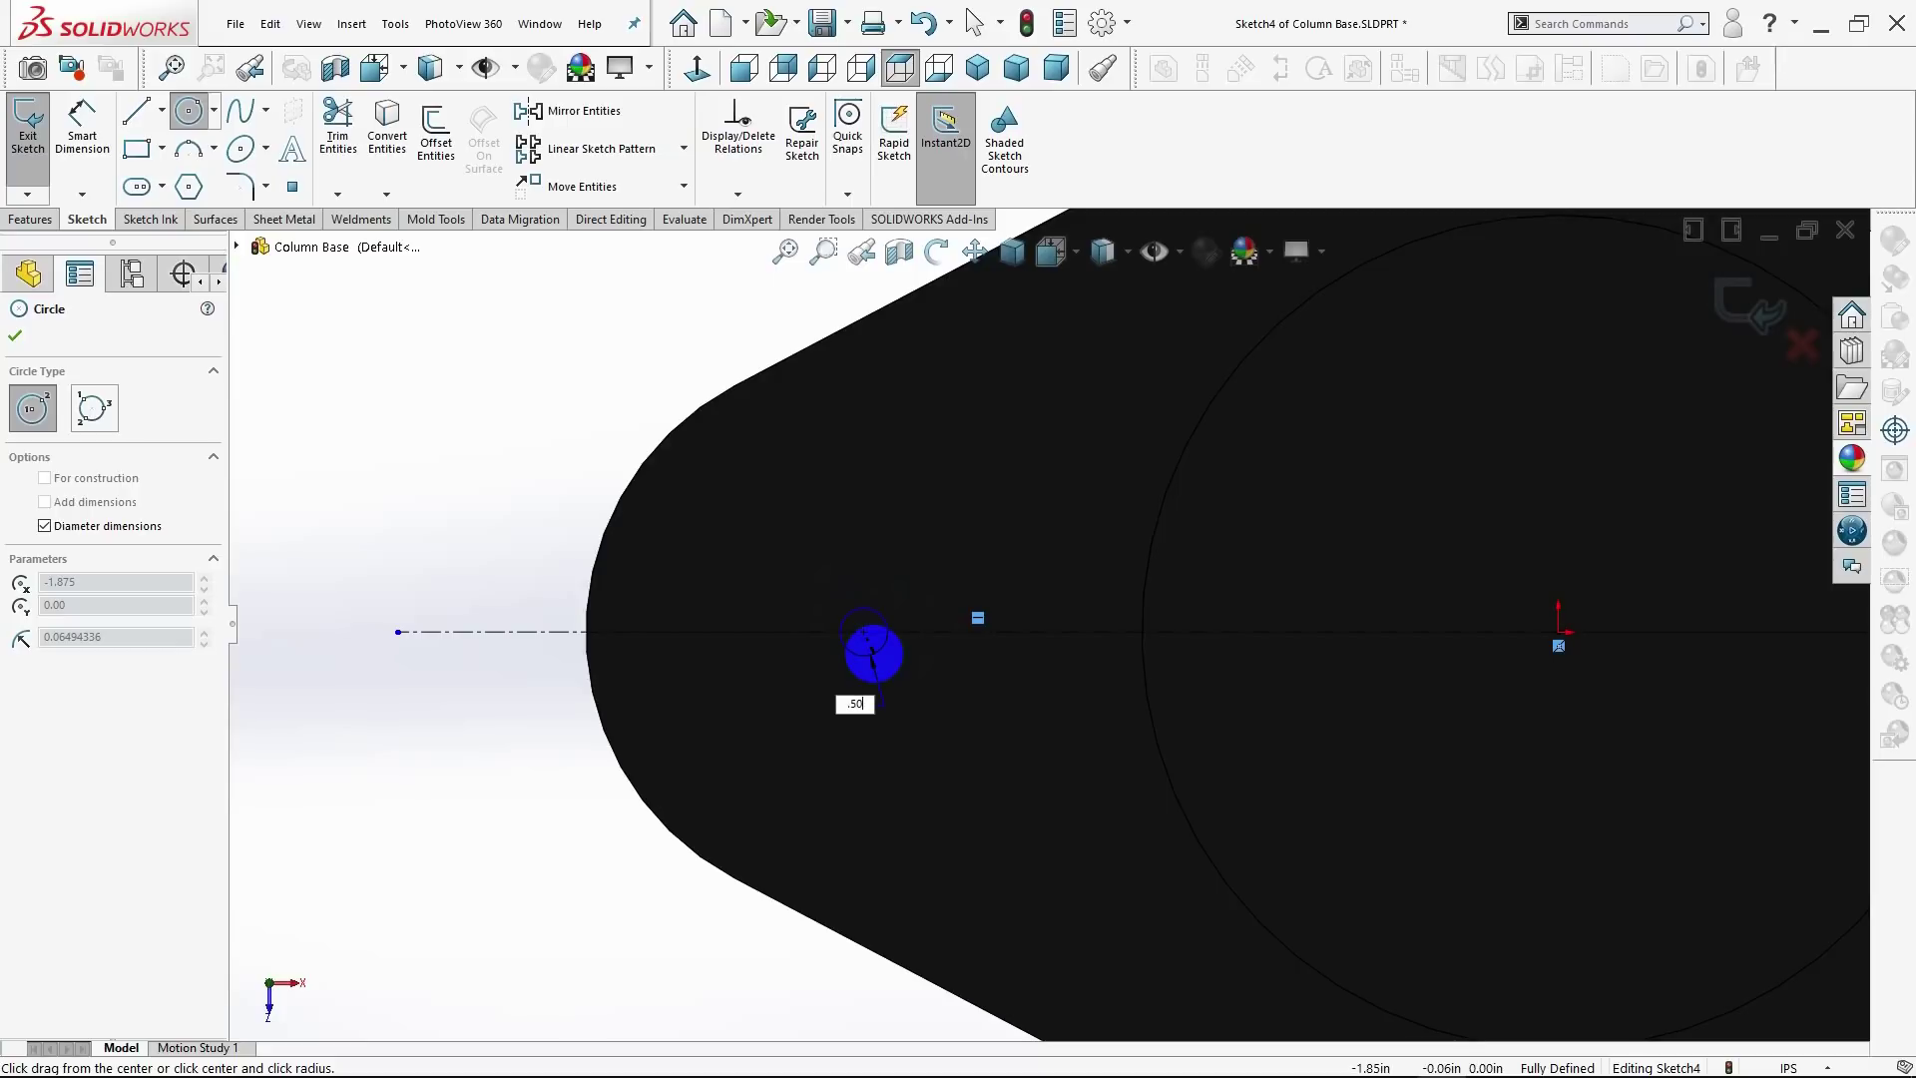
key("Return")
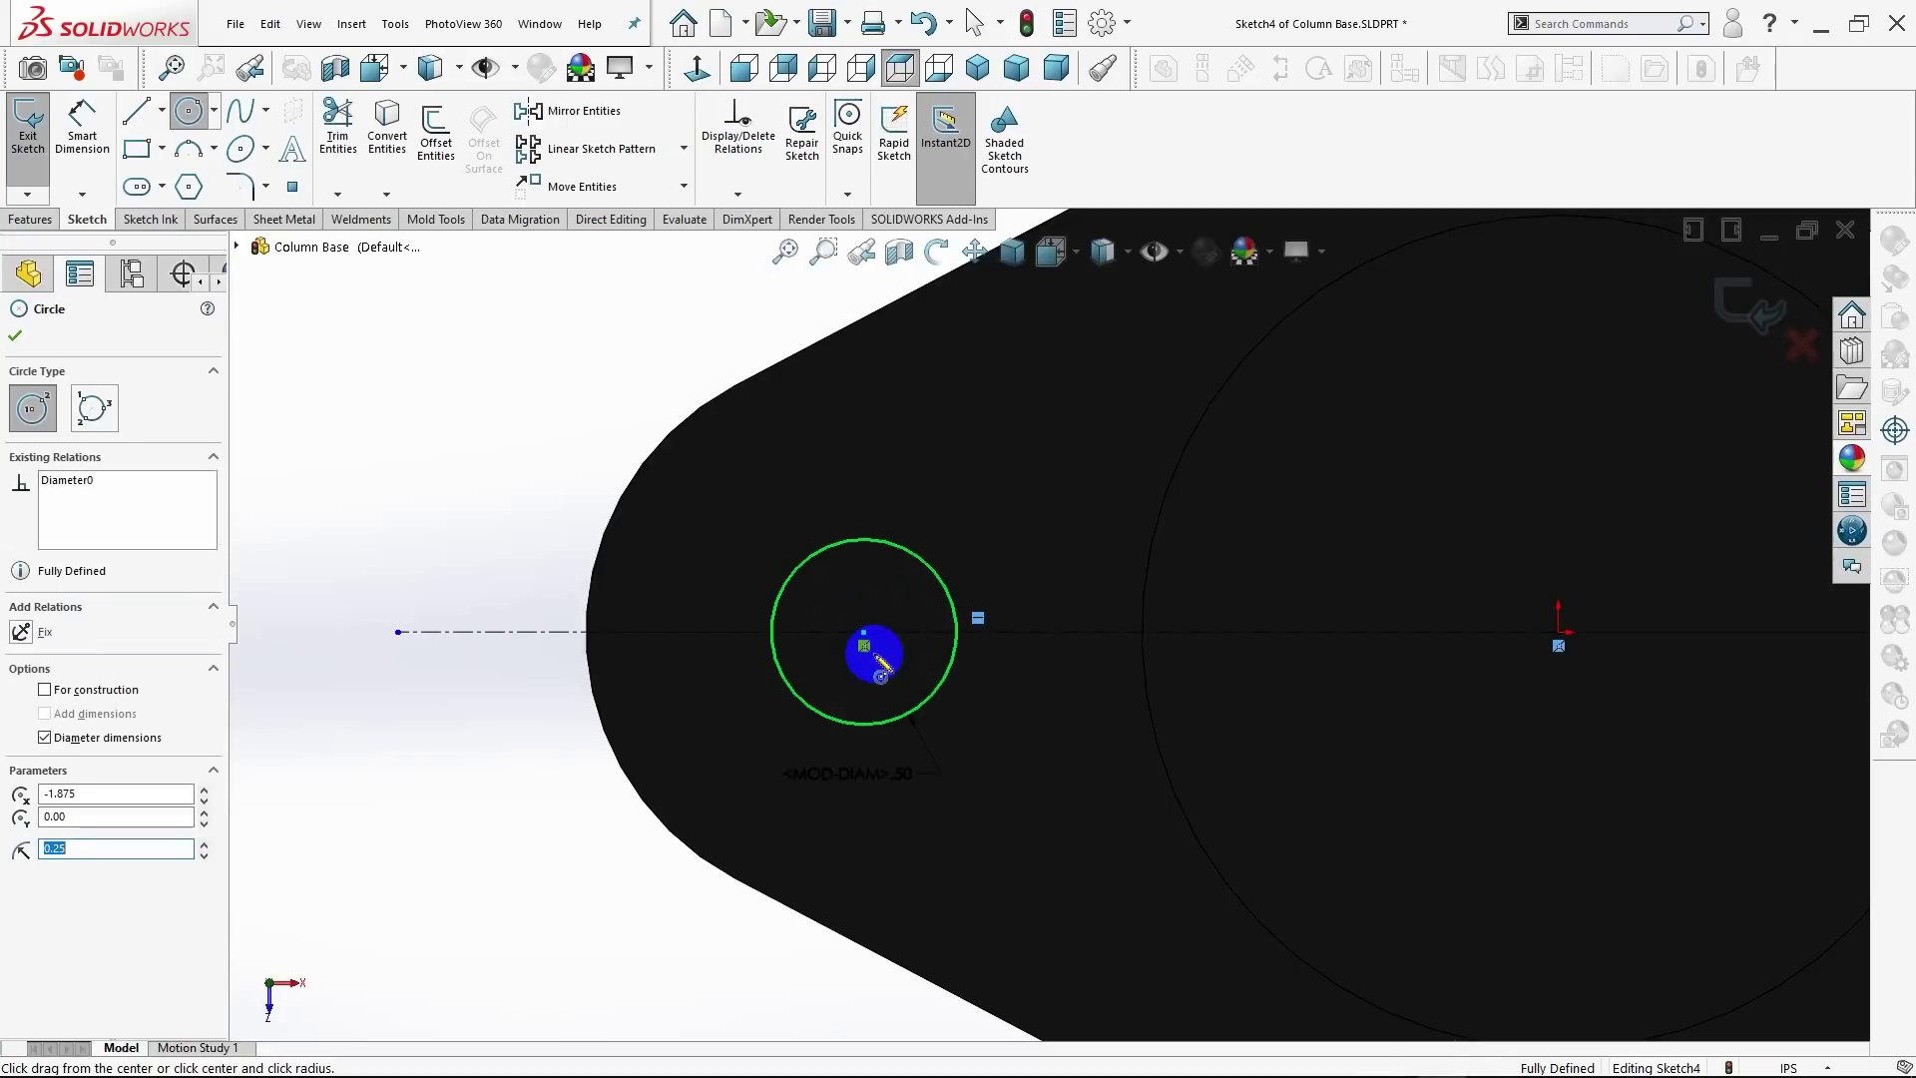
left_click(14, 336)
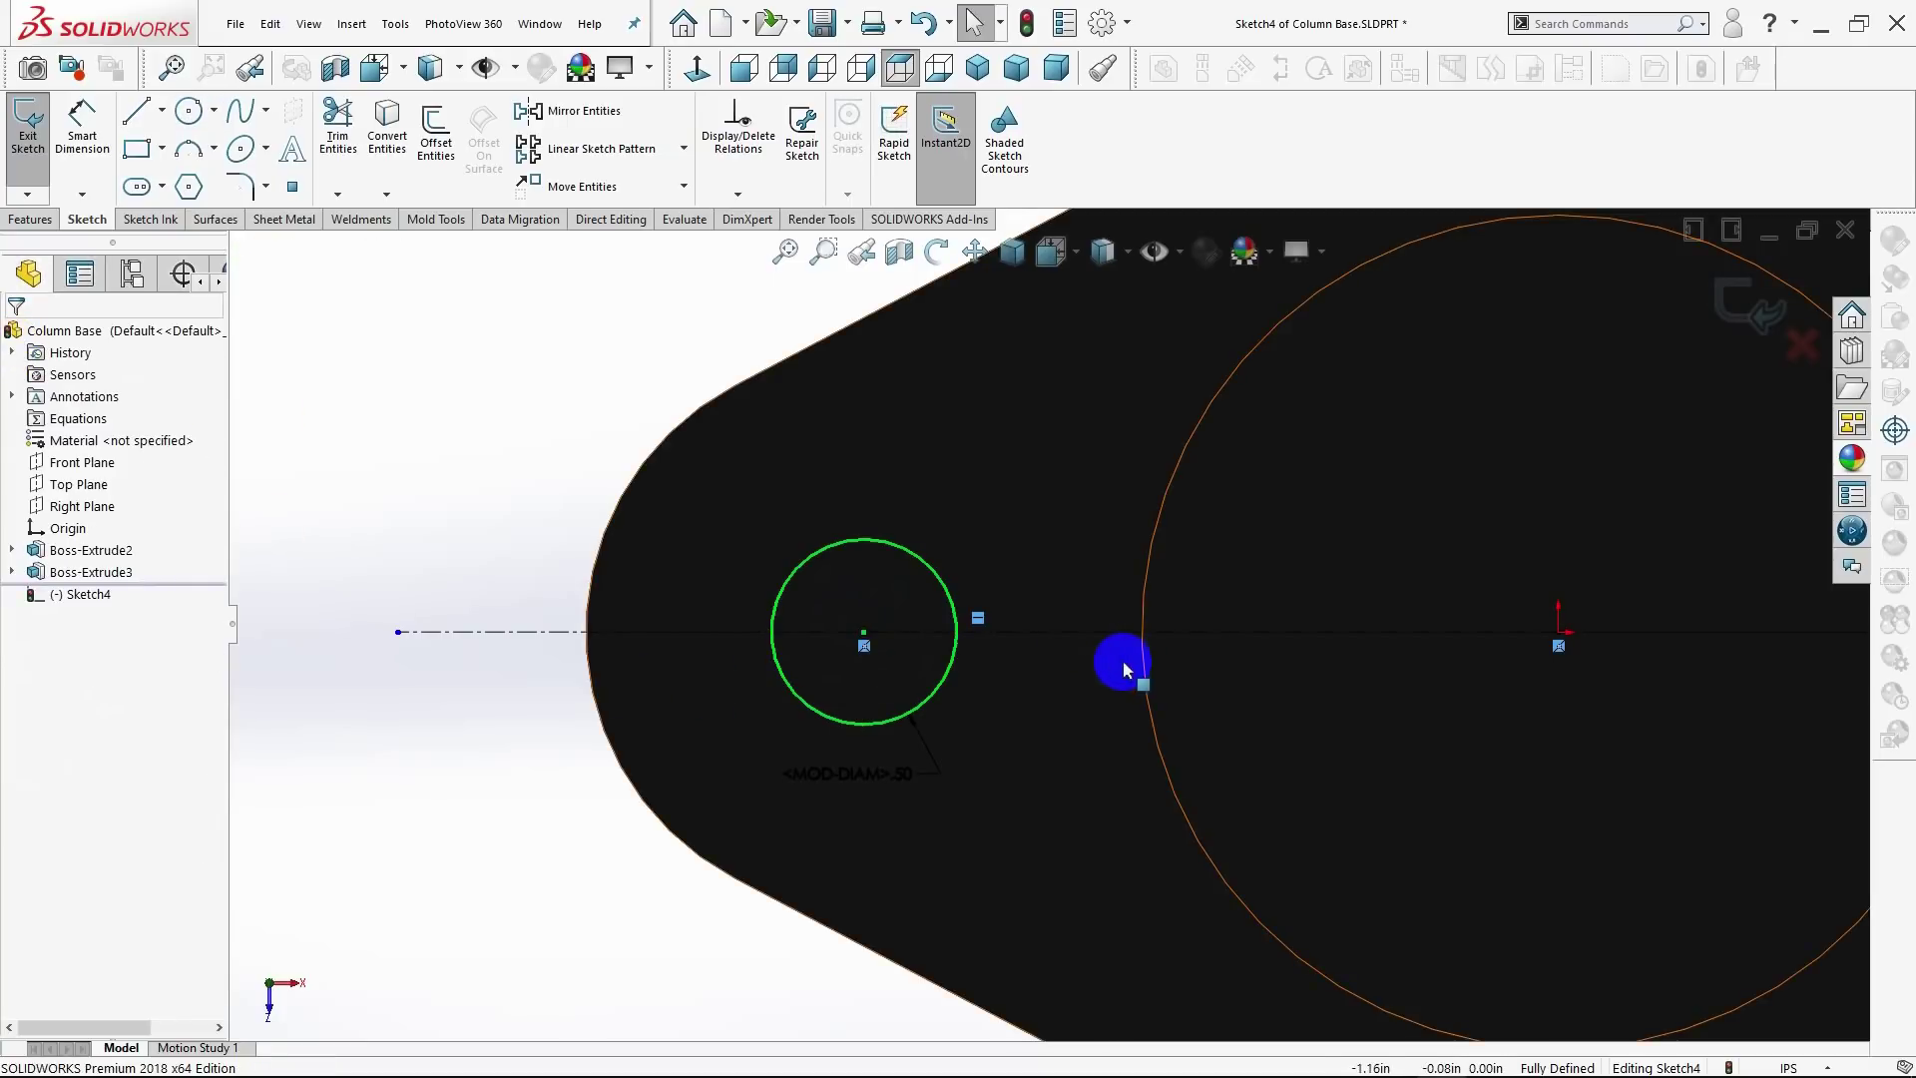
Step: Move the small circle's diameter dimension outside the base, to the upper left of the profile
scroll(1108, 663, "up", 1)
scroll(1103, 673, "down", 2)
scroll(1047, 628, "up", 2)
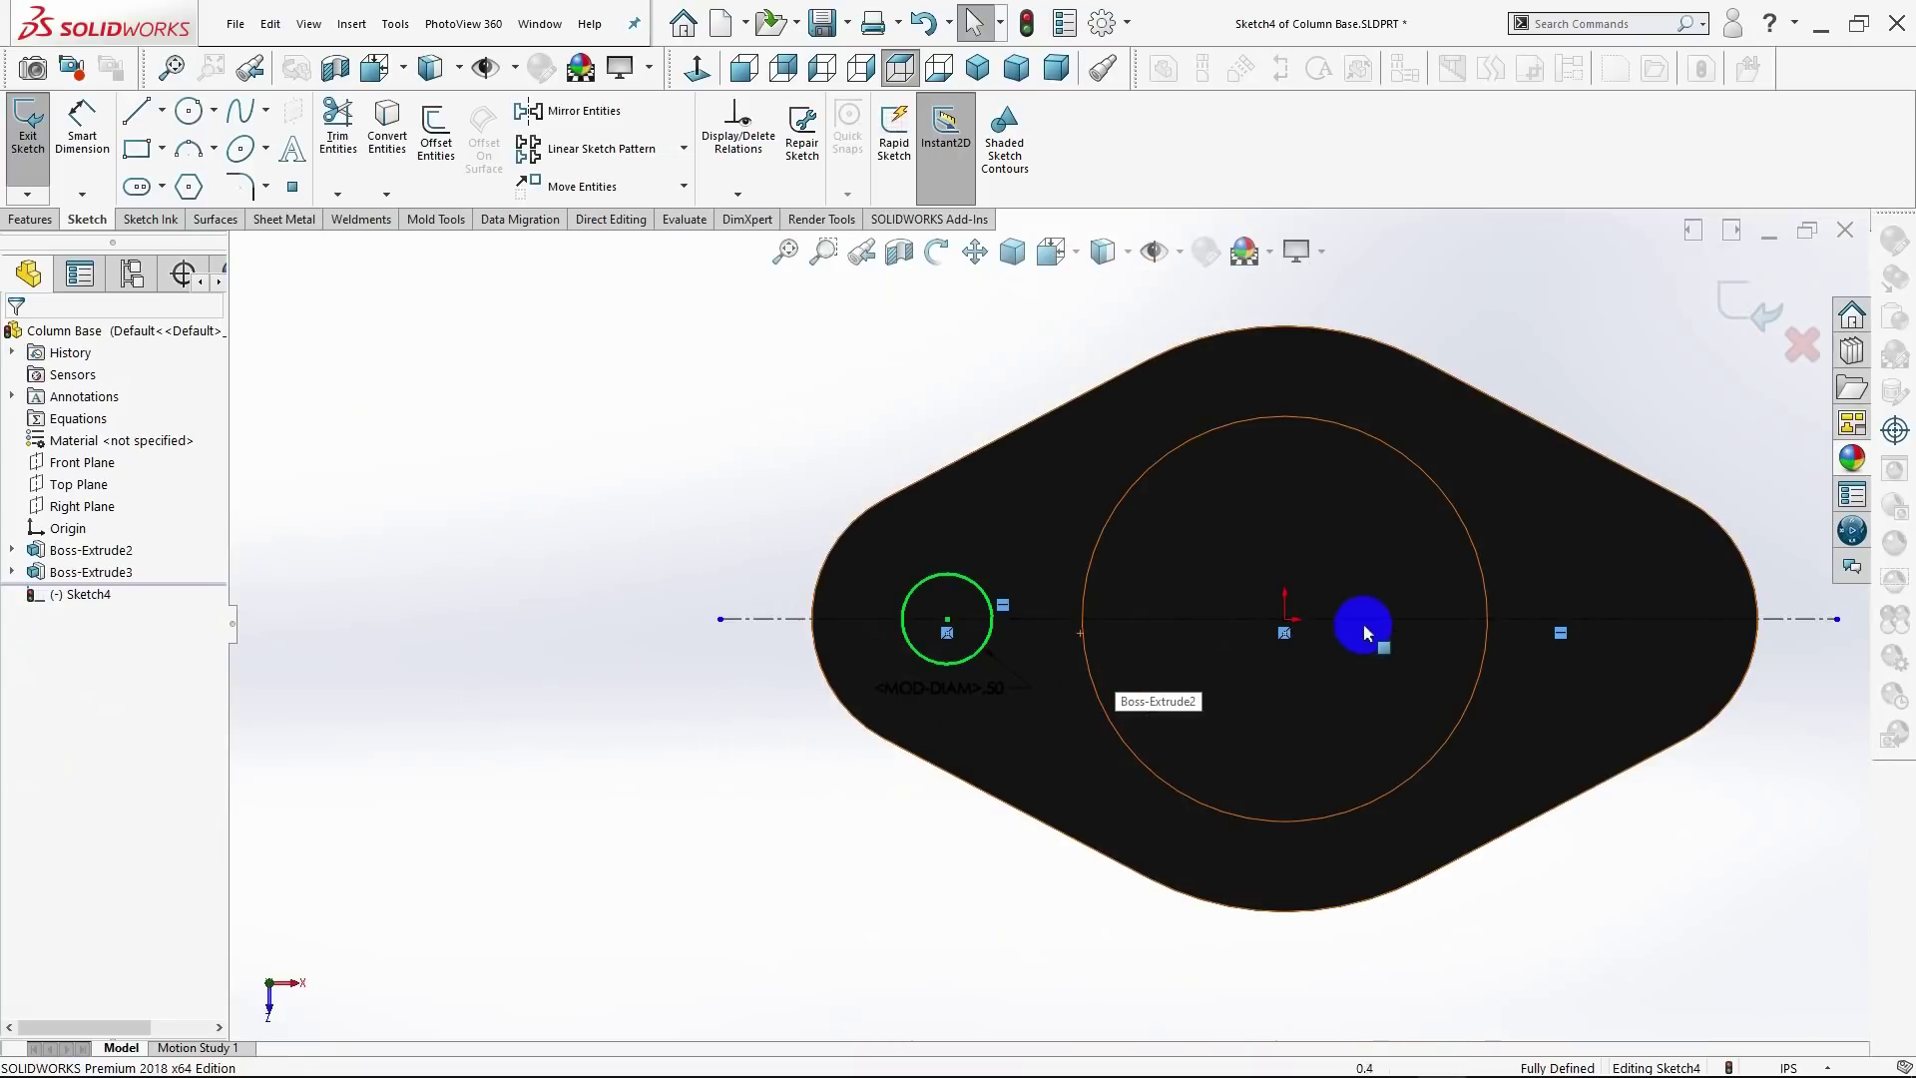
scroll(1397, 619, "down", 2)
scroll(1524, 632, "up", 3)
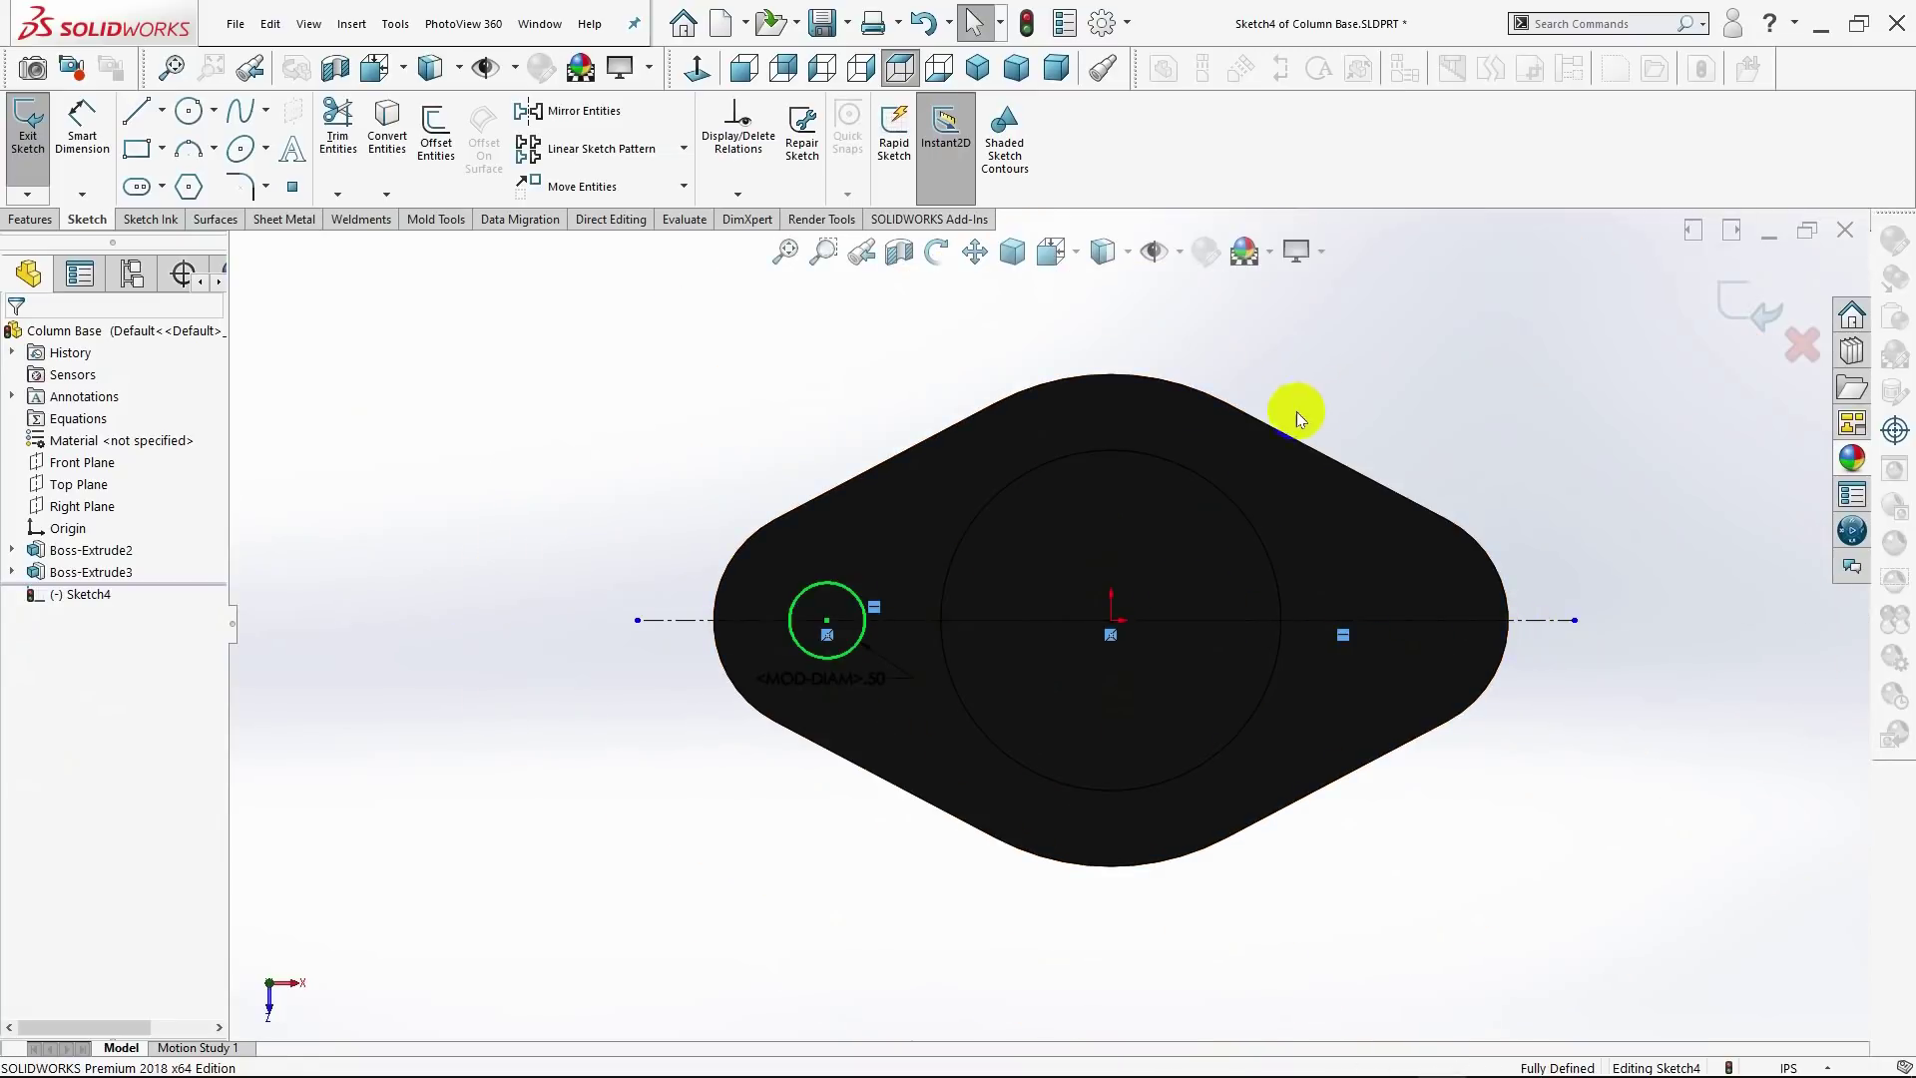
left_click_drag(841, 686, 648, 427)
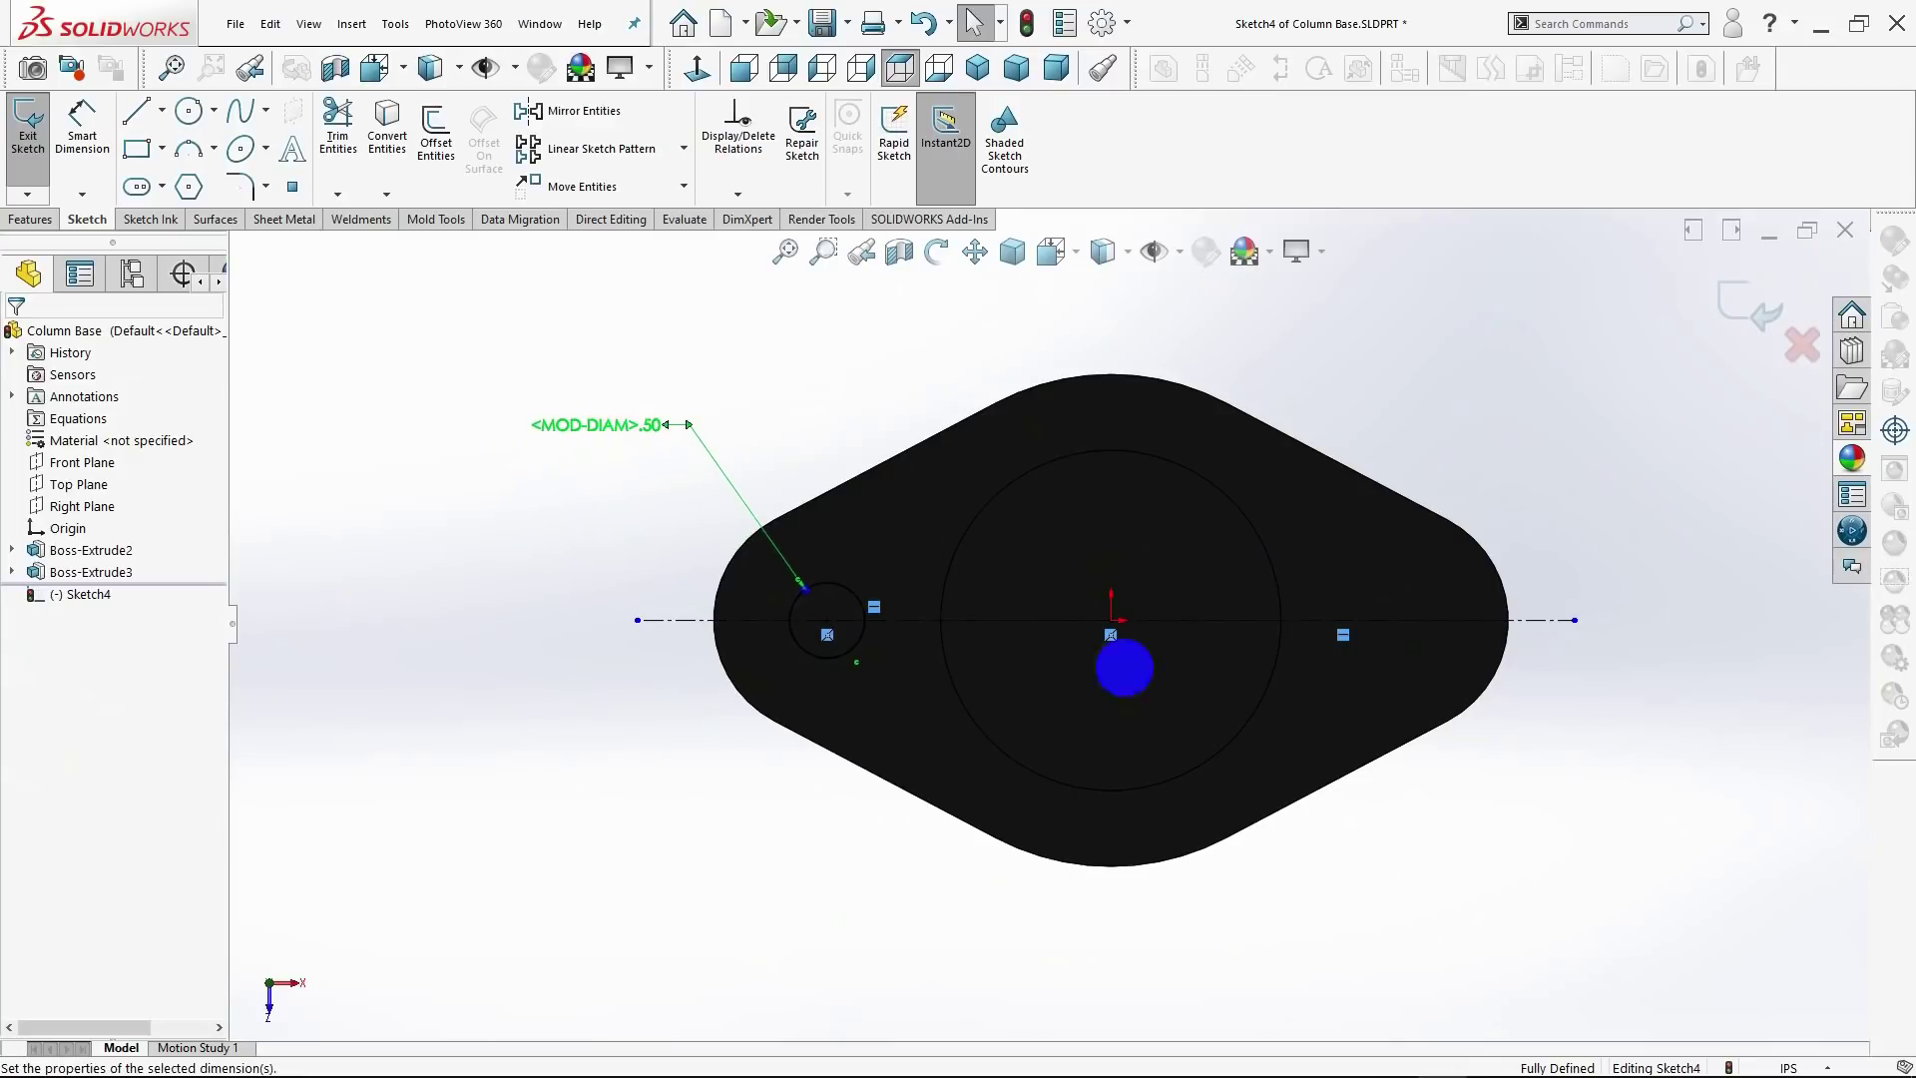
Step: Toggle RealView Graphics for the 0.50 in circle sketch view and restore it
left_click(1321, 251)
left_click(1325, 286)
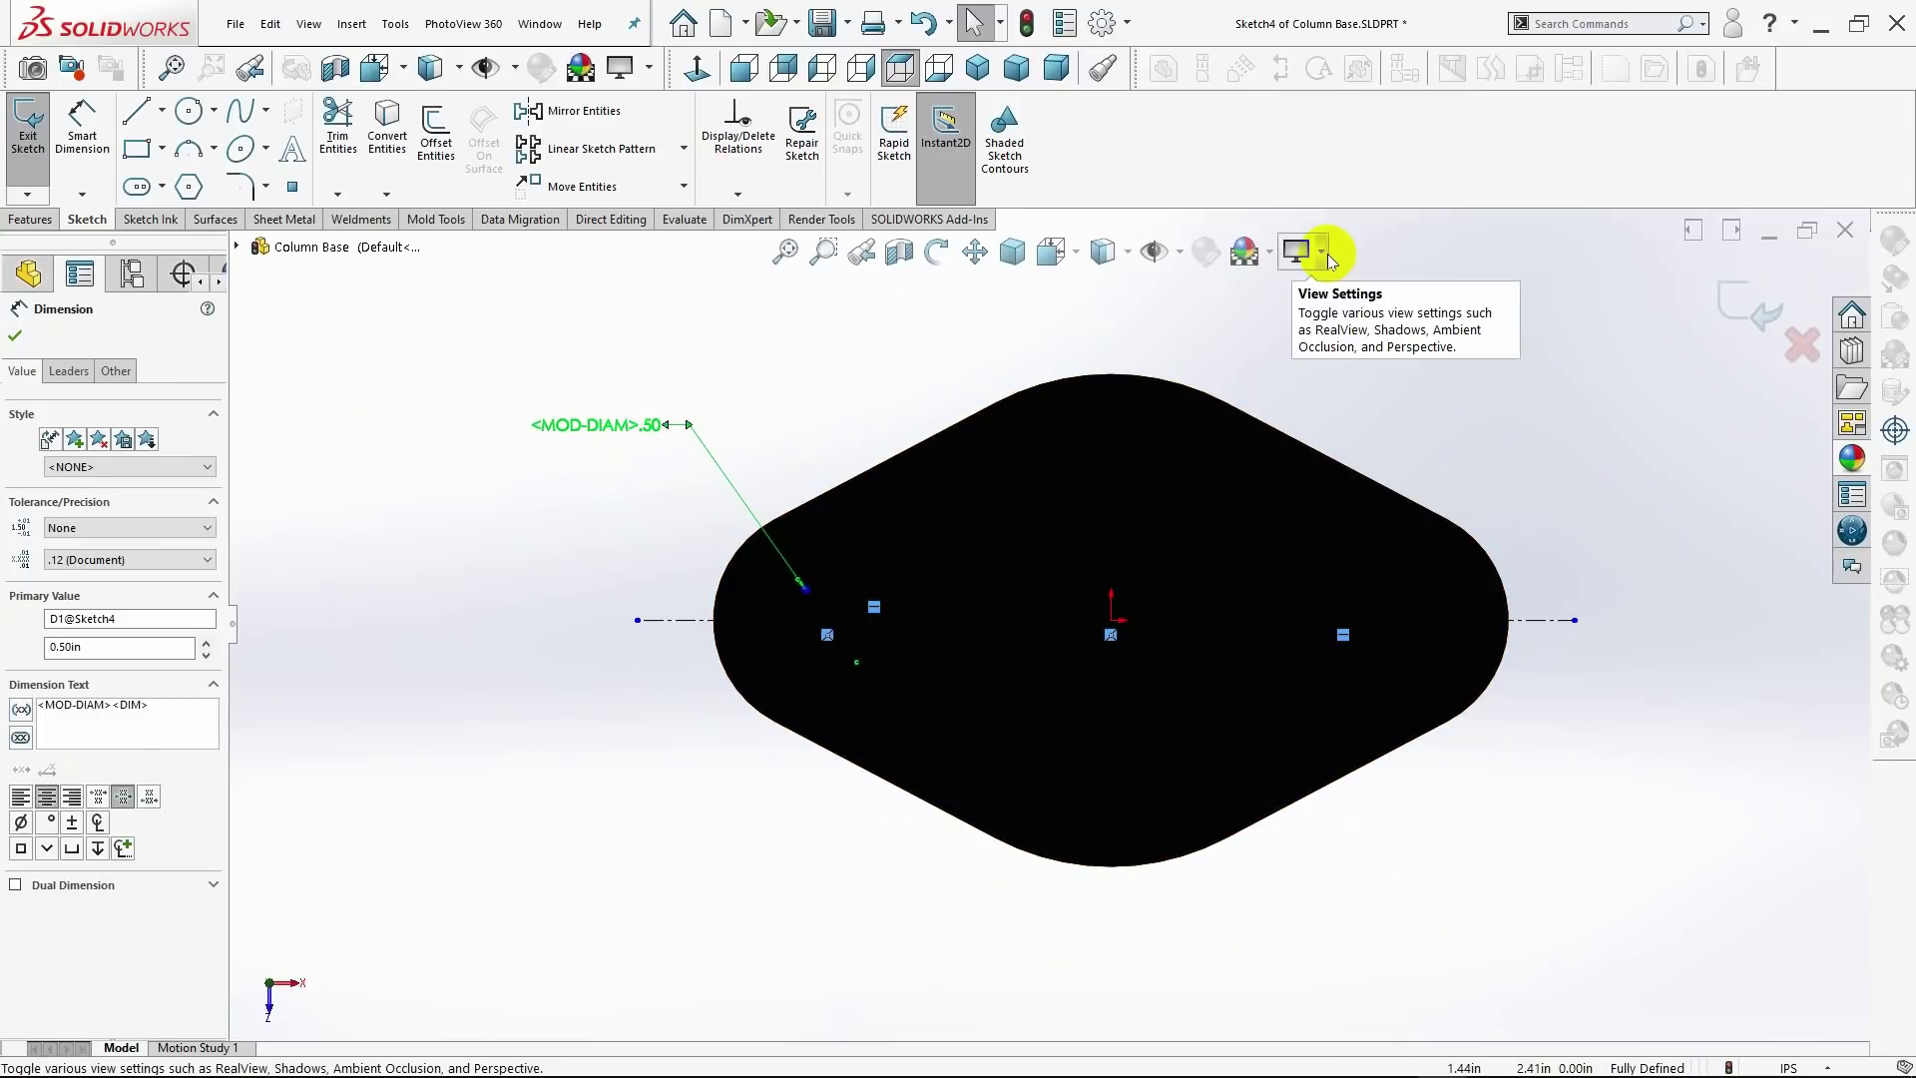
left_click(1327, 253)
left_click(1332, 285)
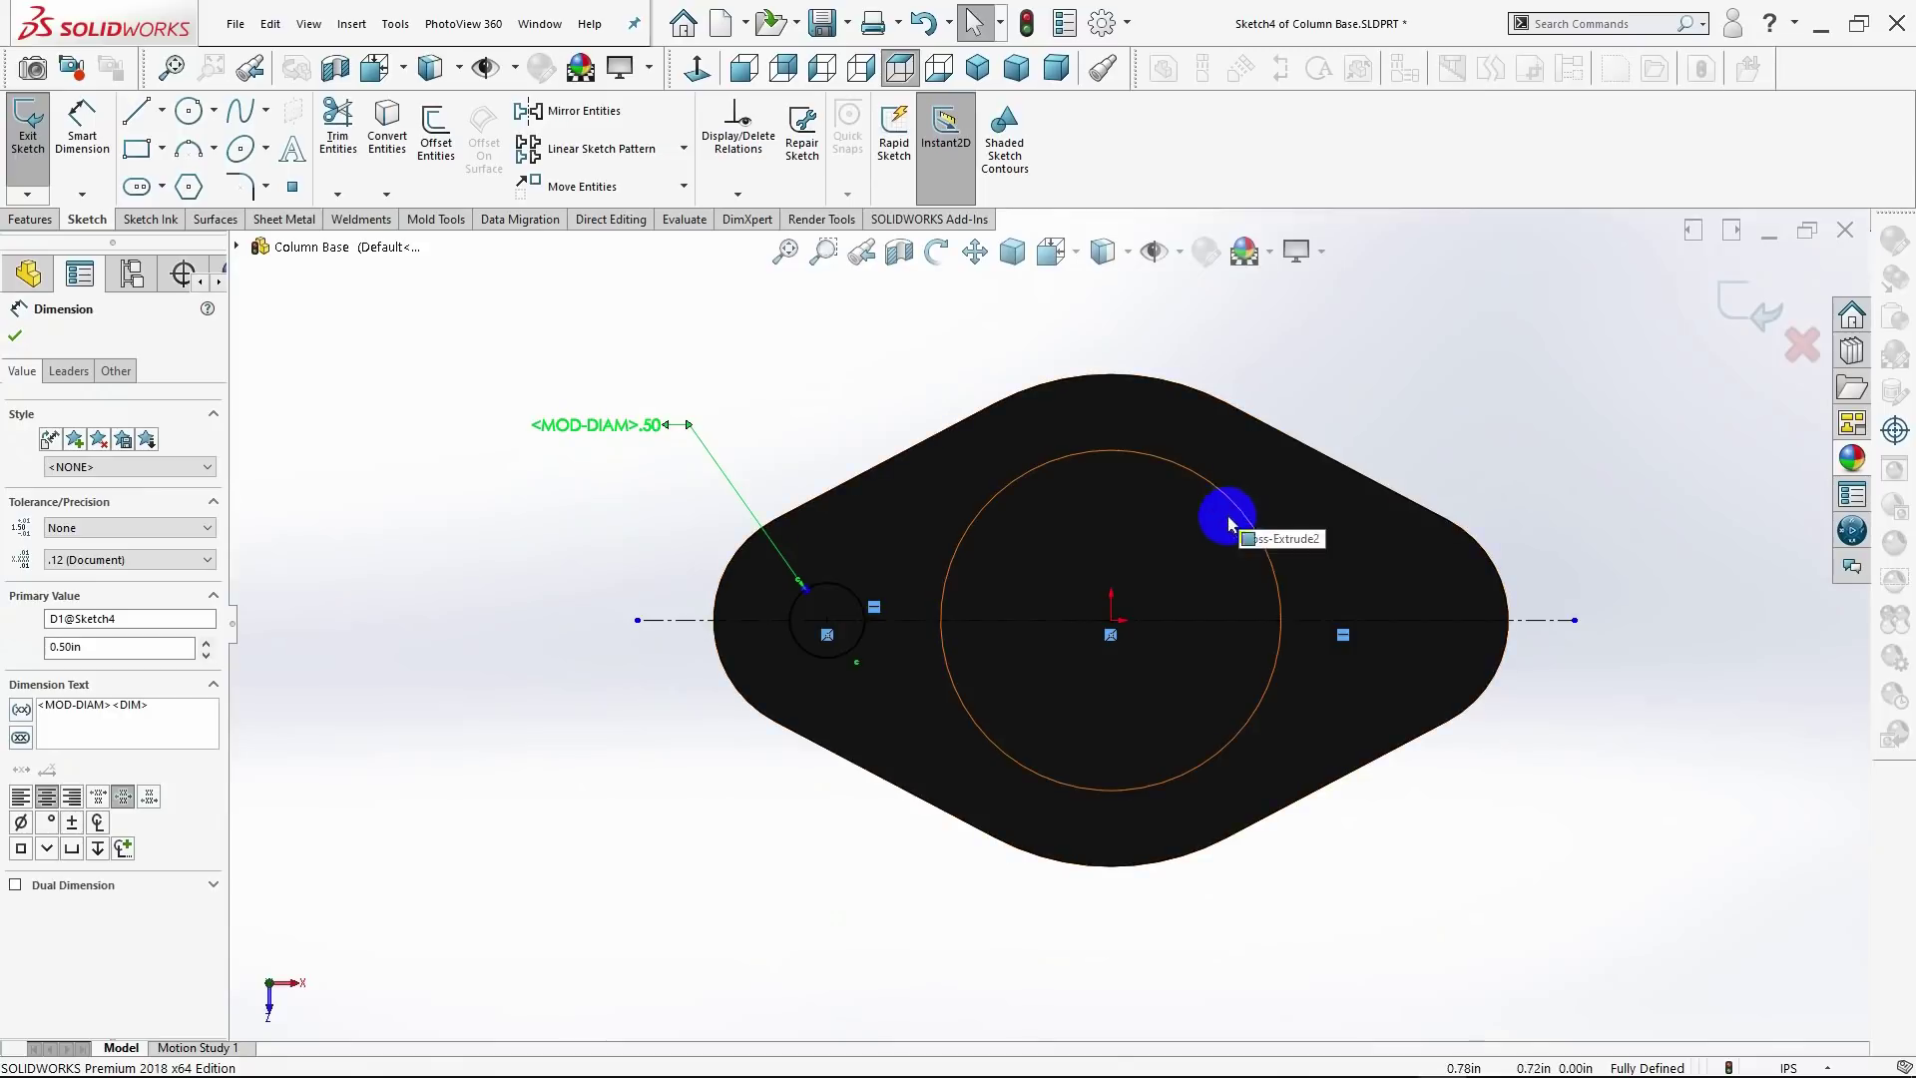
scroll(1117, 601, "up", 1)
scroll(1133, 611, "down", 2)
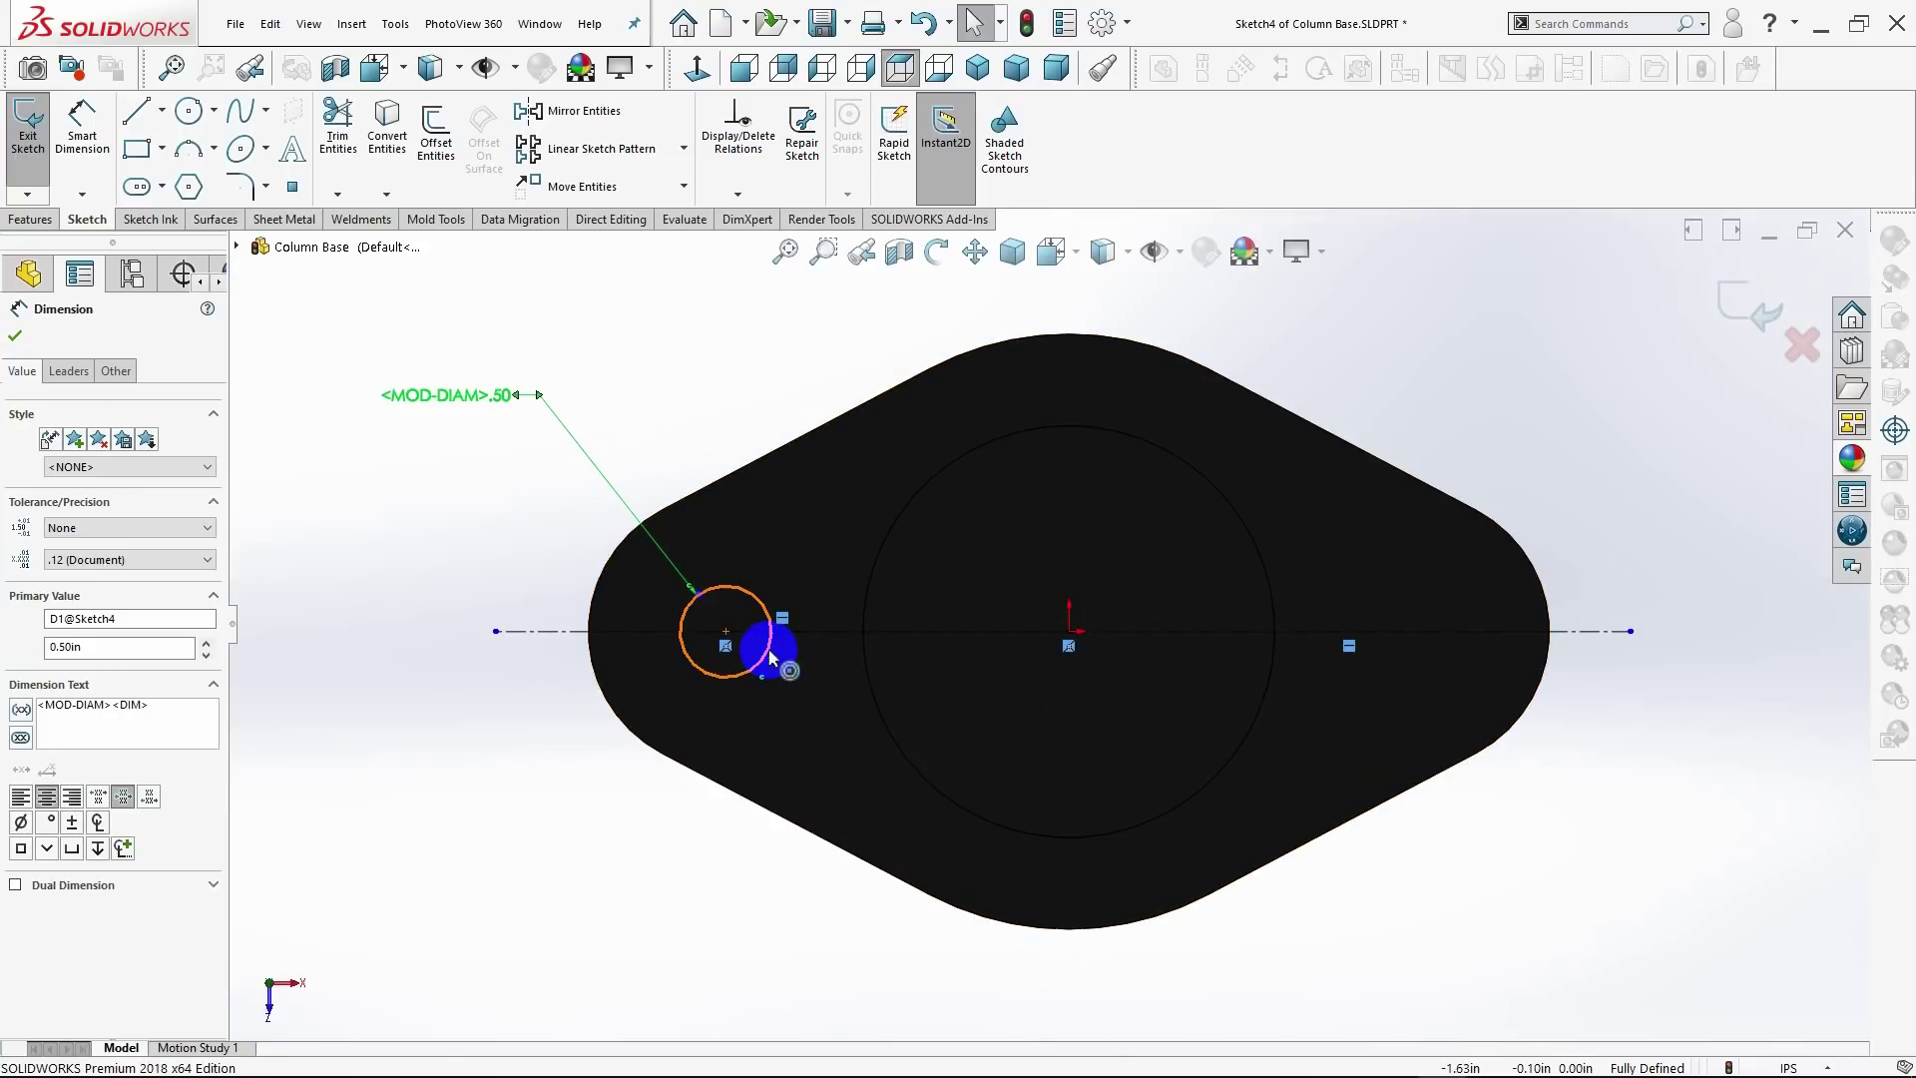
left_click(767, 657)
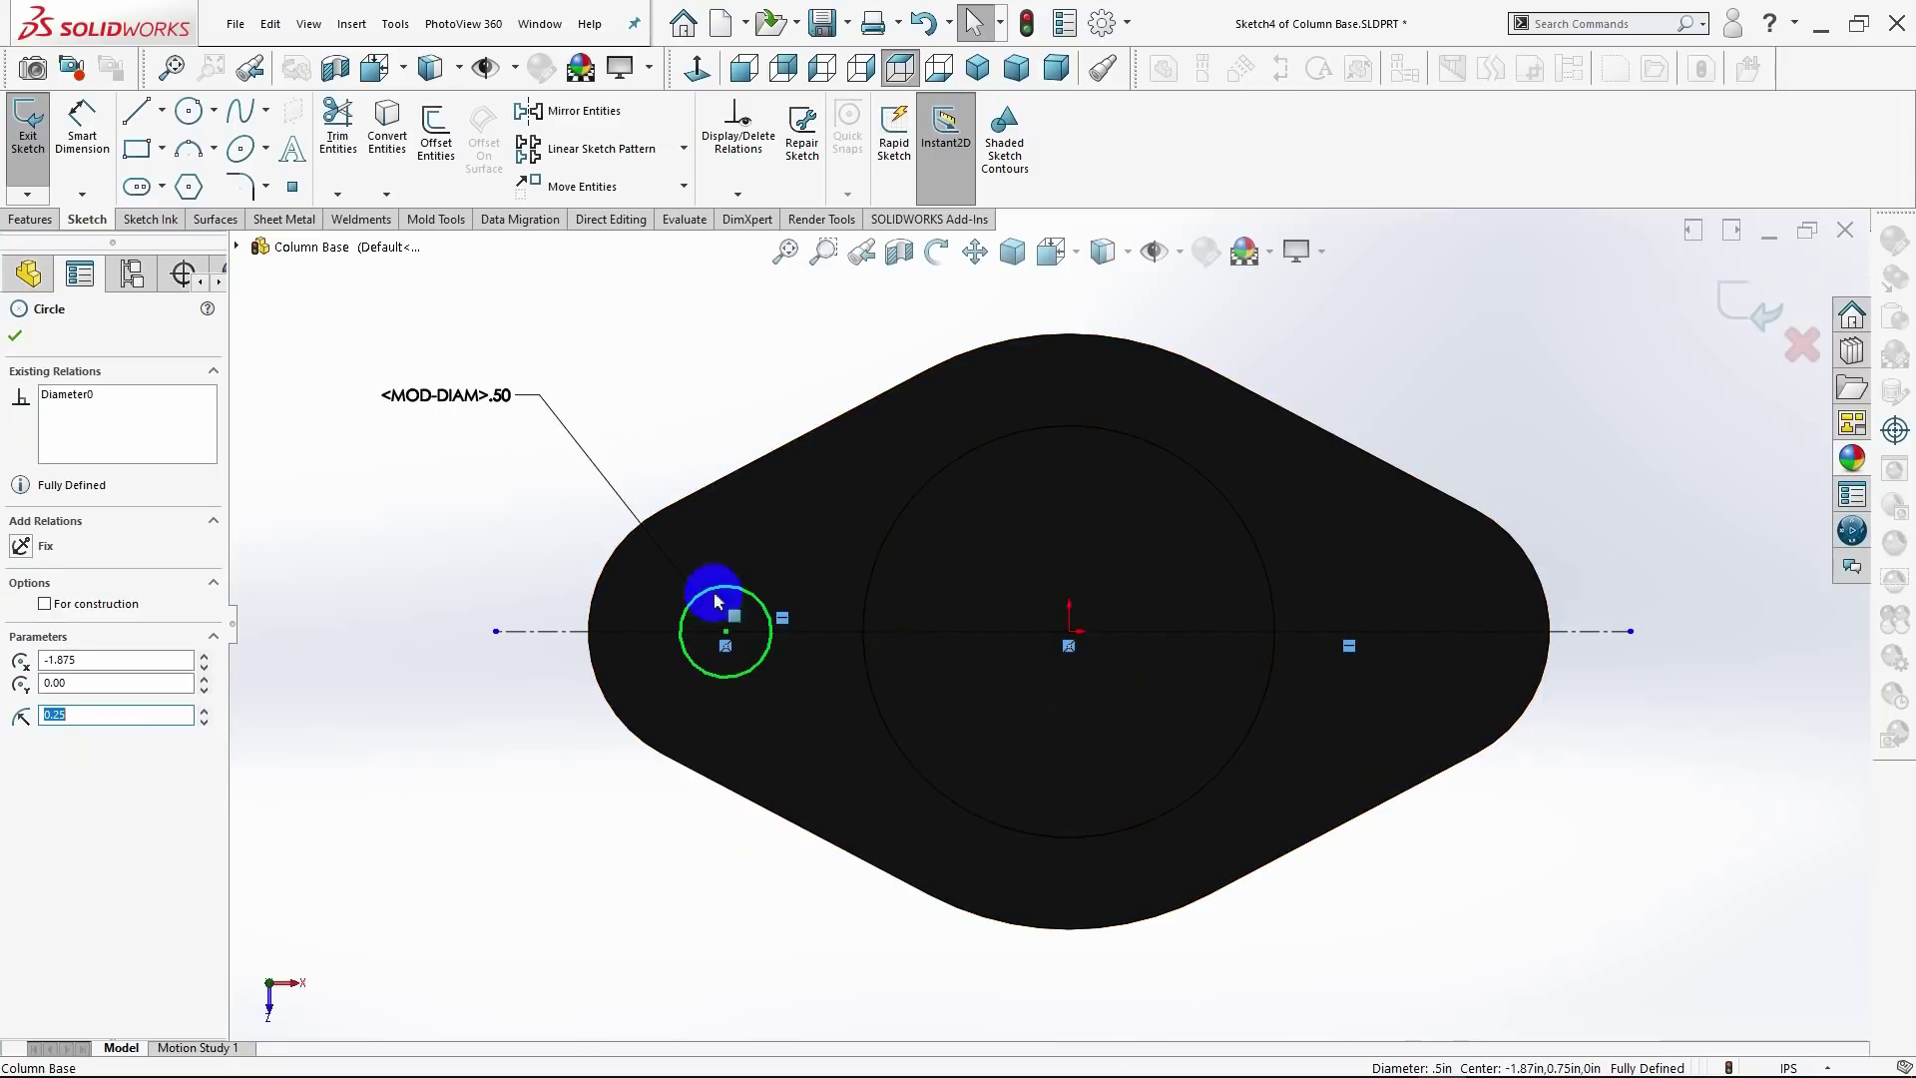
key("Escape")
Step: Sketch a circle with a diameter of 0.50 in on the right centerline, centered on the base's right end arc
left_click(187, 114)
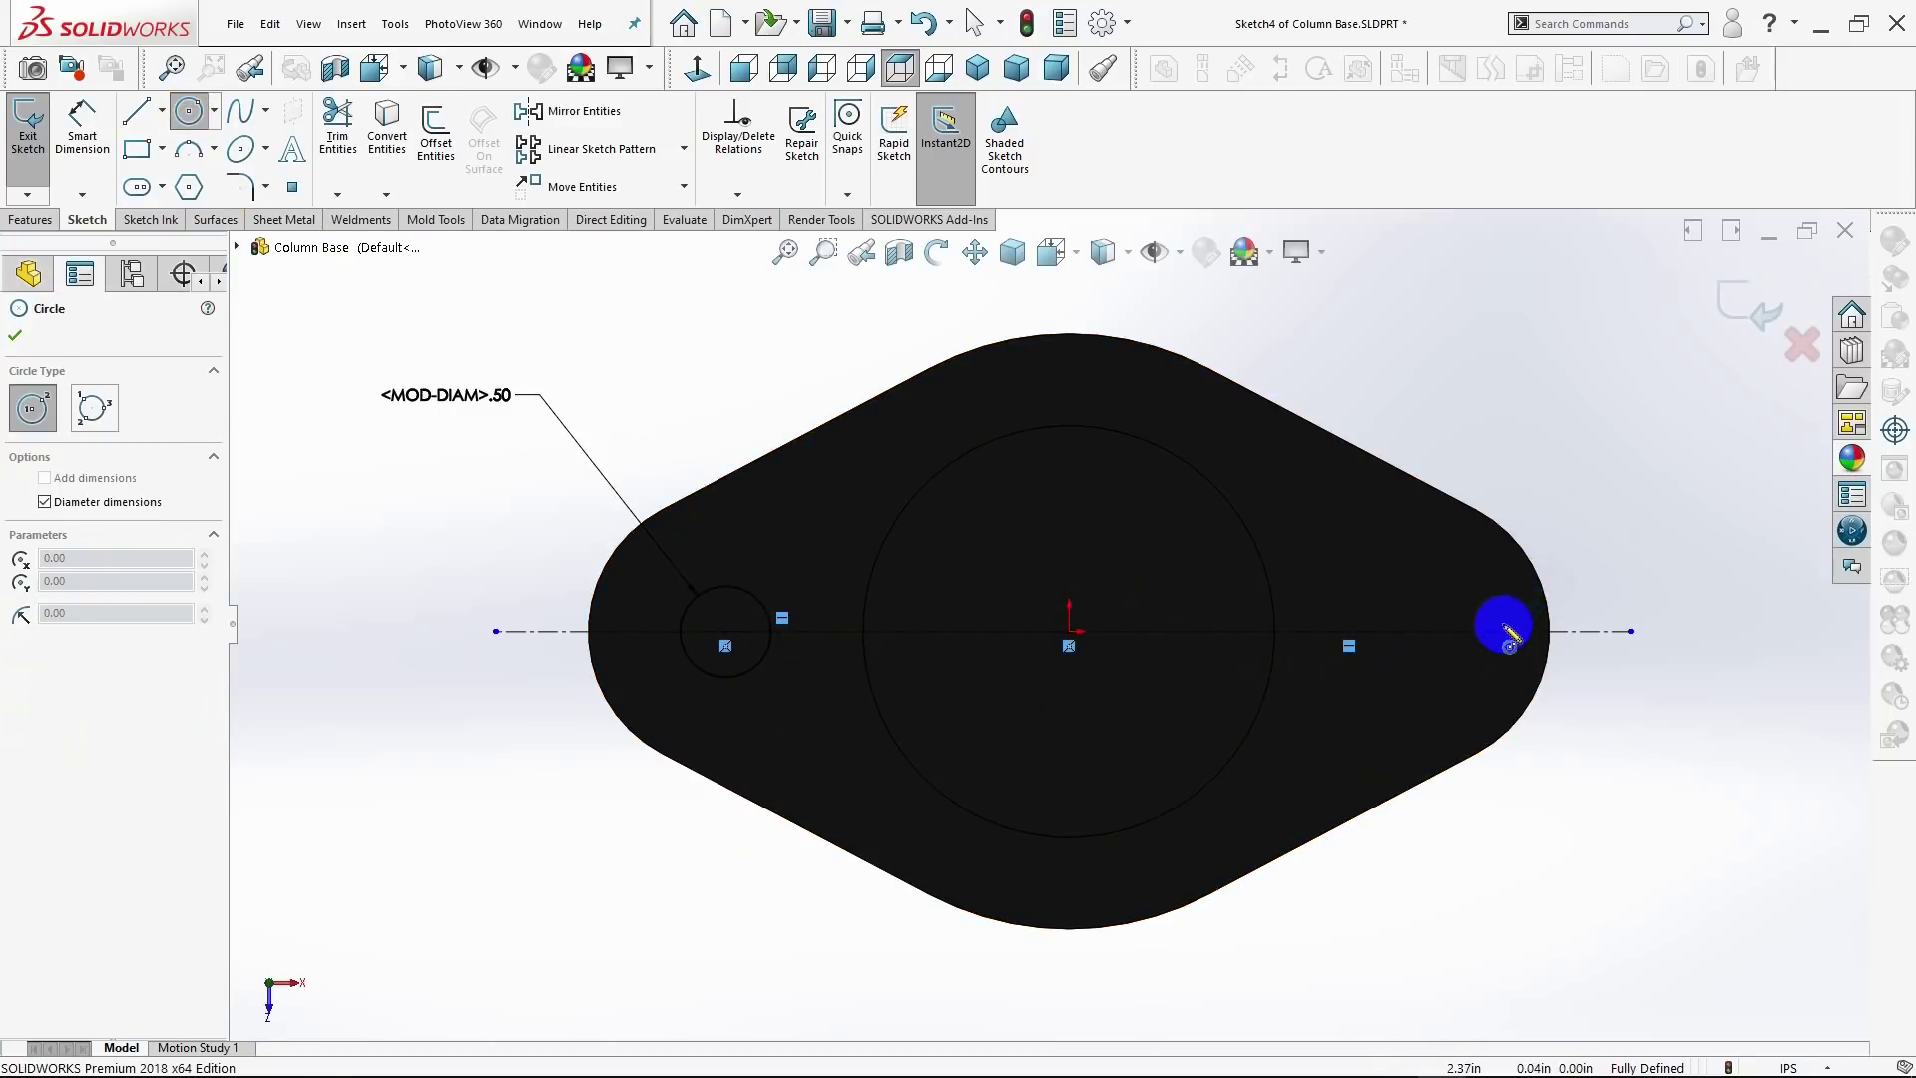
scroll(1497, 634, "up", 2)
scroll(1487, 637, "down", 6)
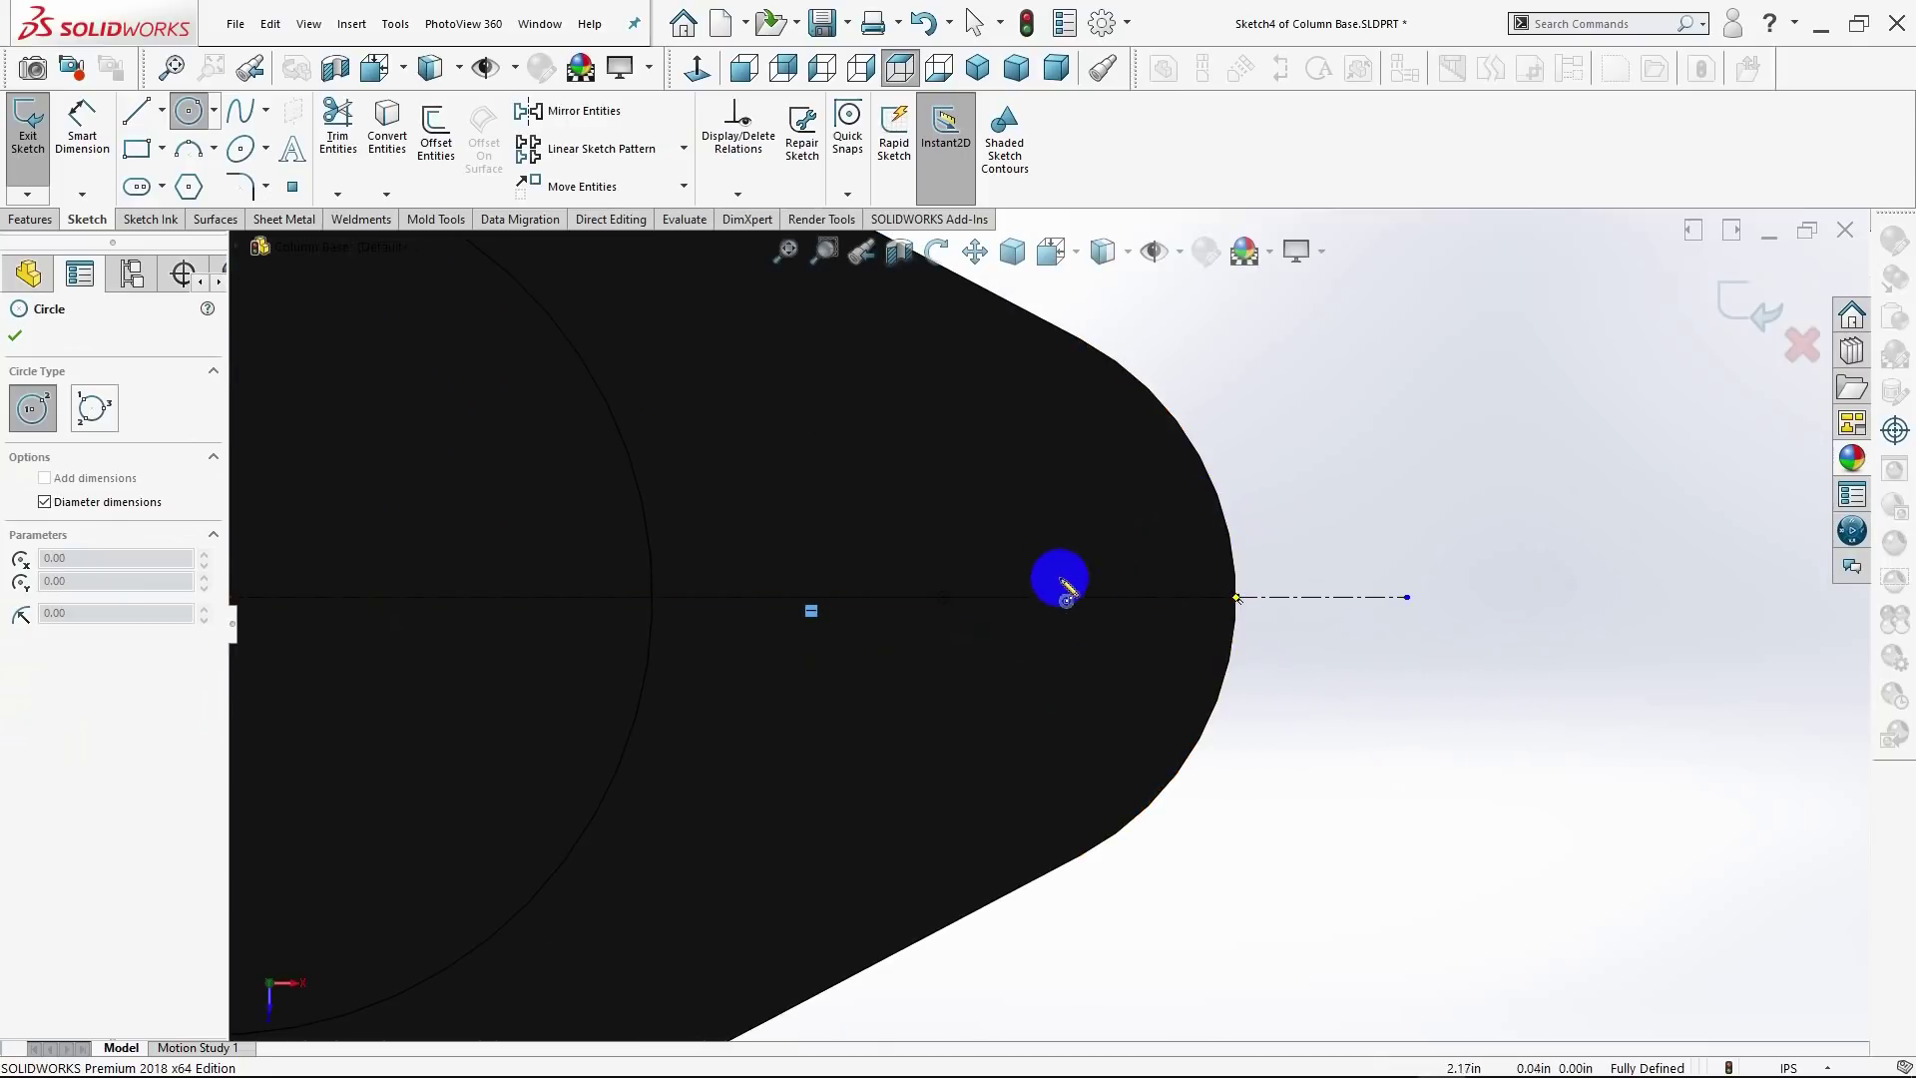
left_click(946, 597)
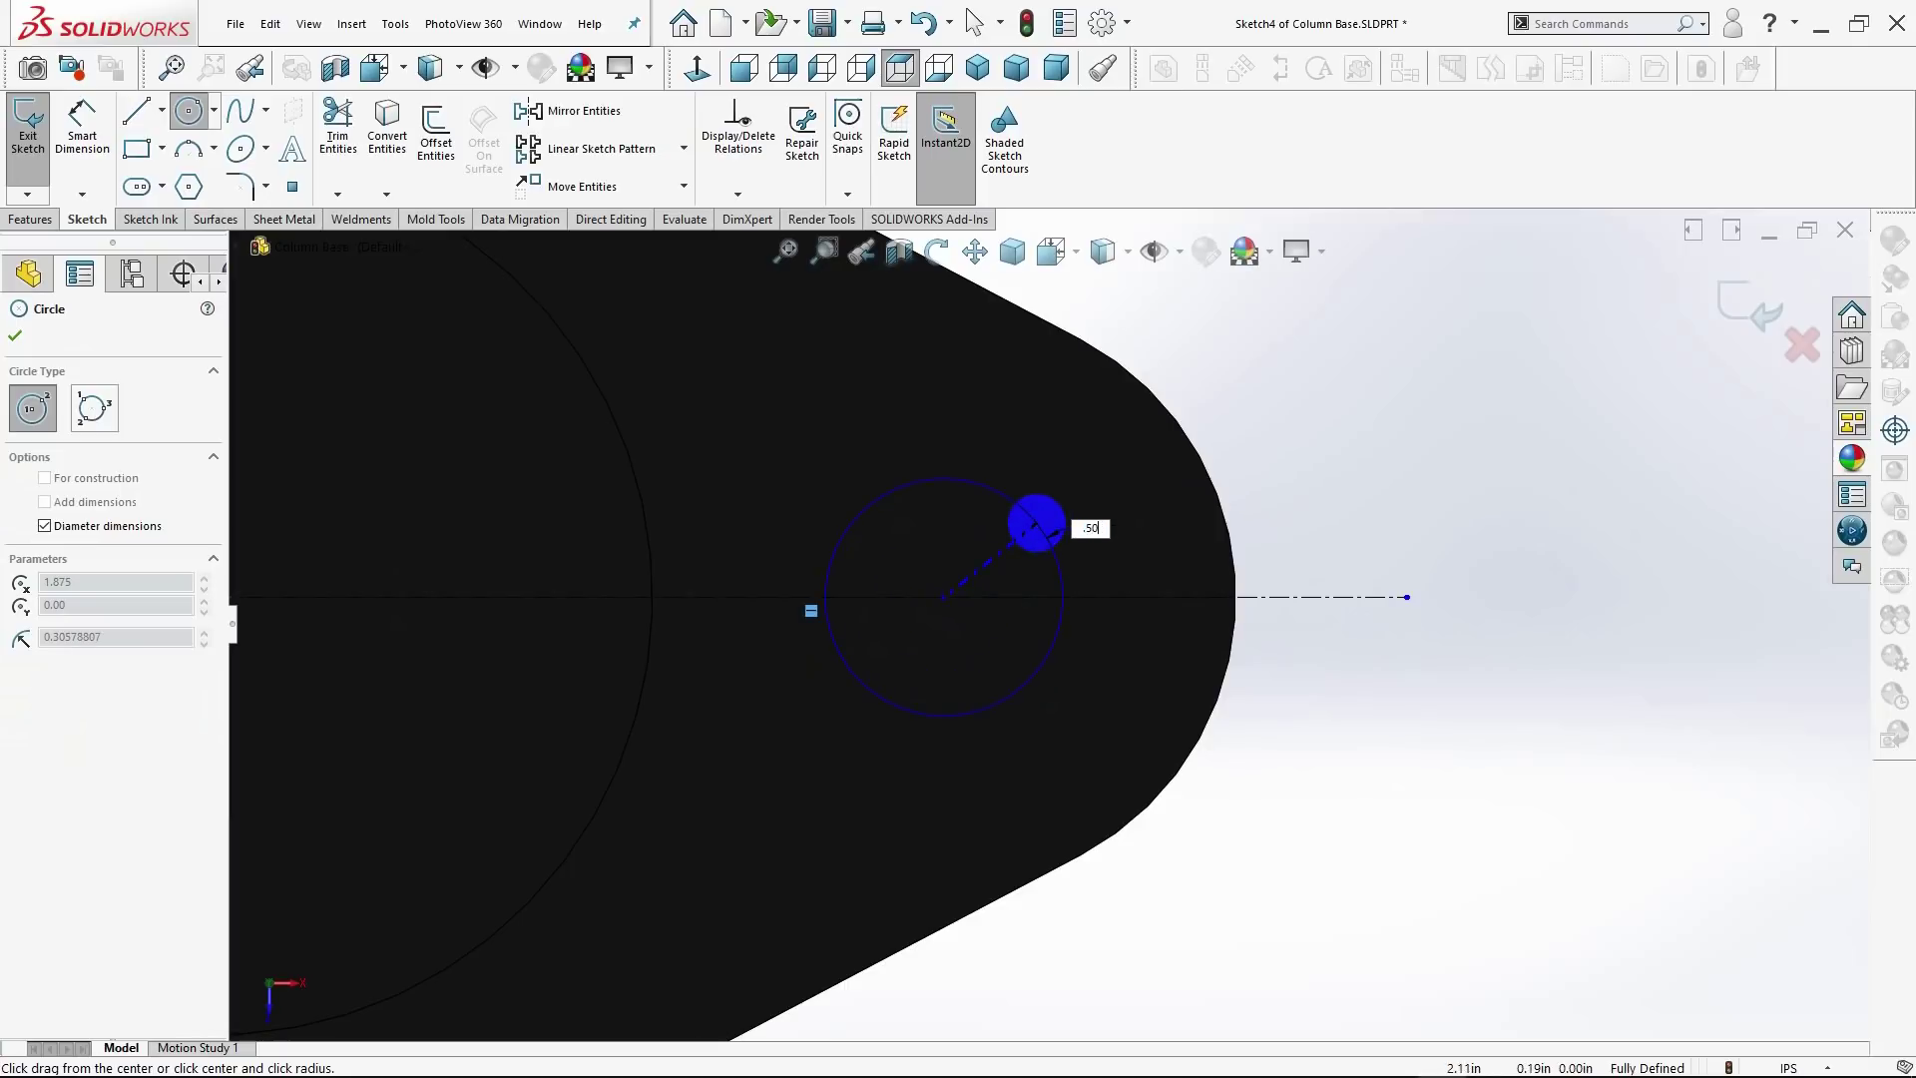
type(".50")
key("Return")
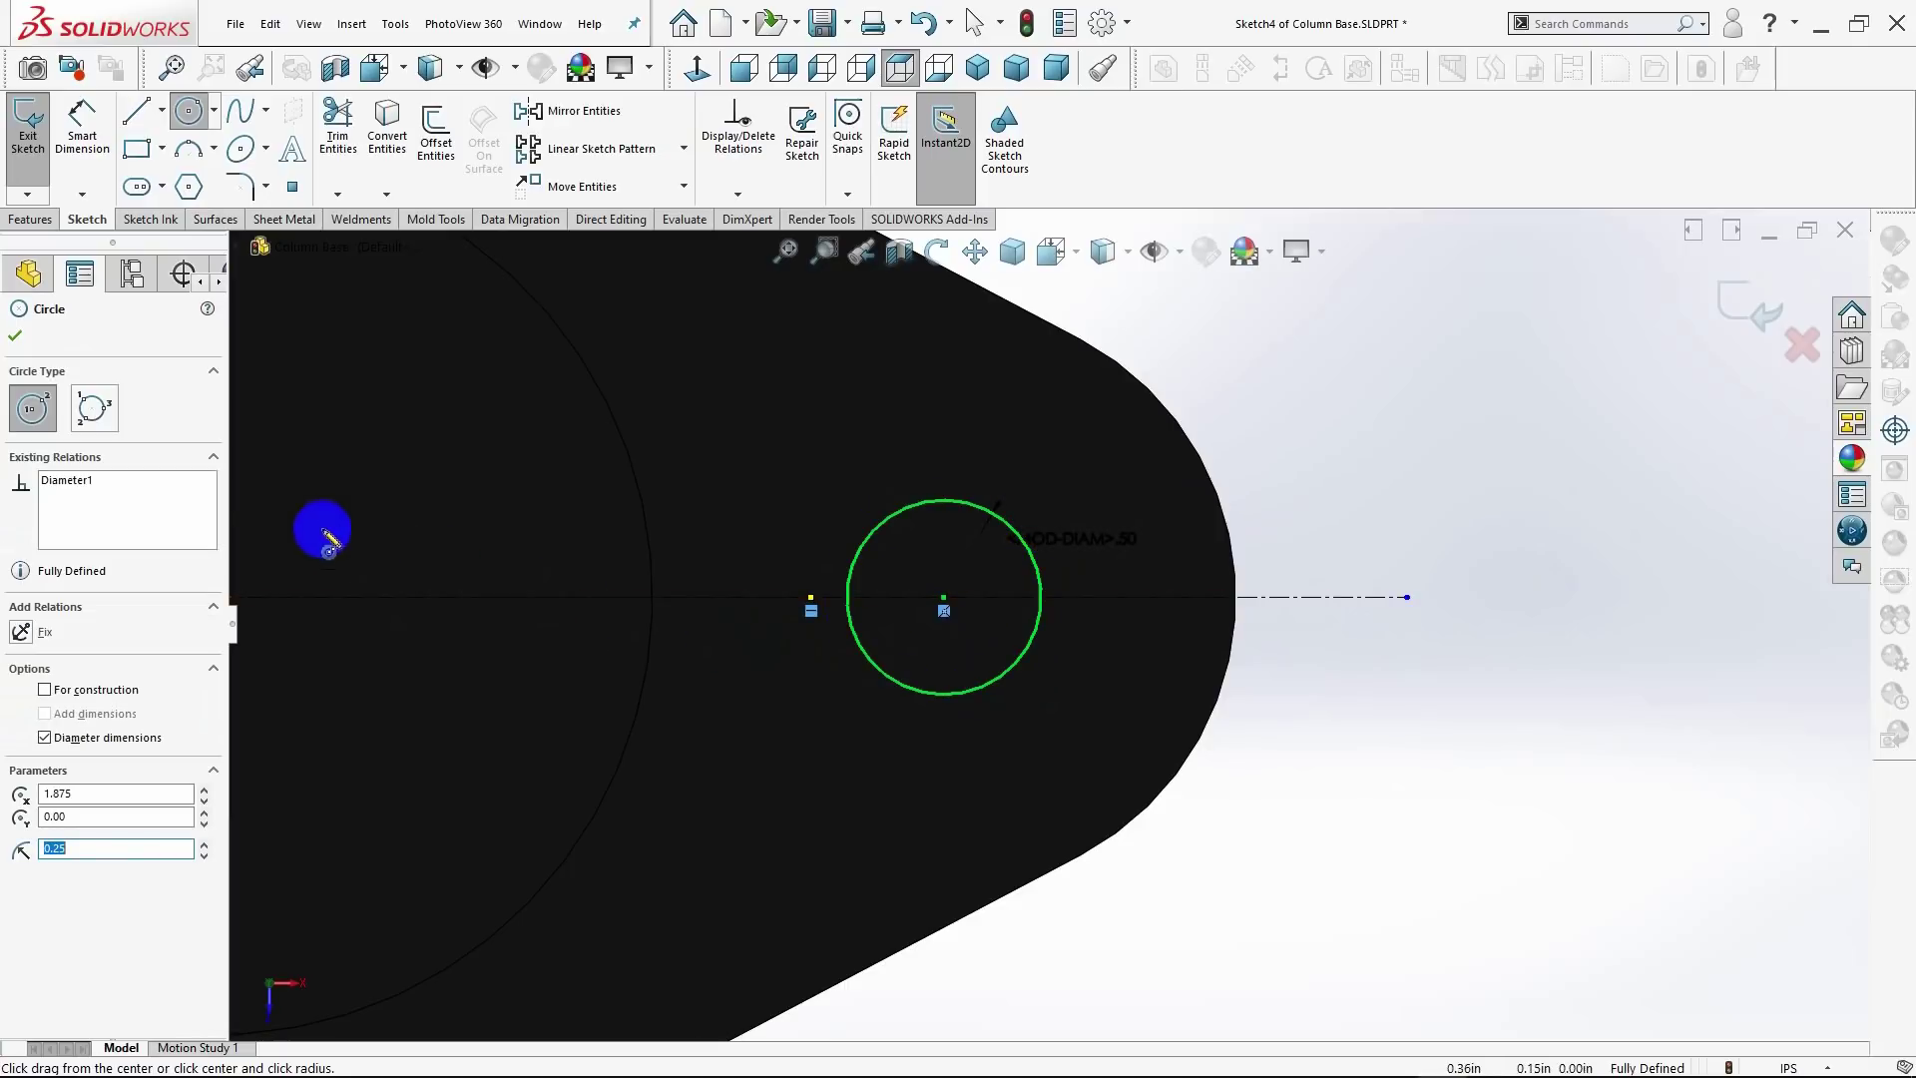
left_click(14, 338)
Step: Cut both 0.50 in circles through the base with an Extruded Cut set to Through All
scroll(509, 461, "down", 3)
scroll(615, 486, "up", 4)
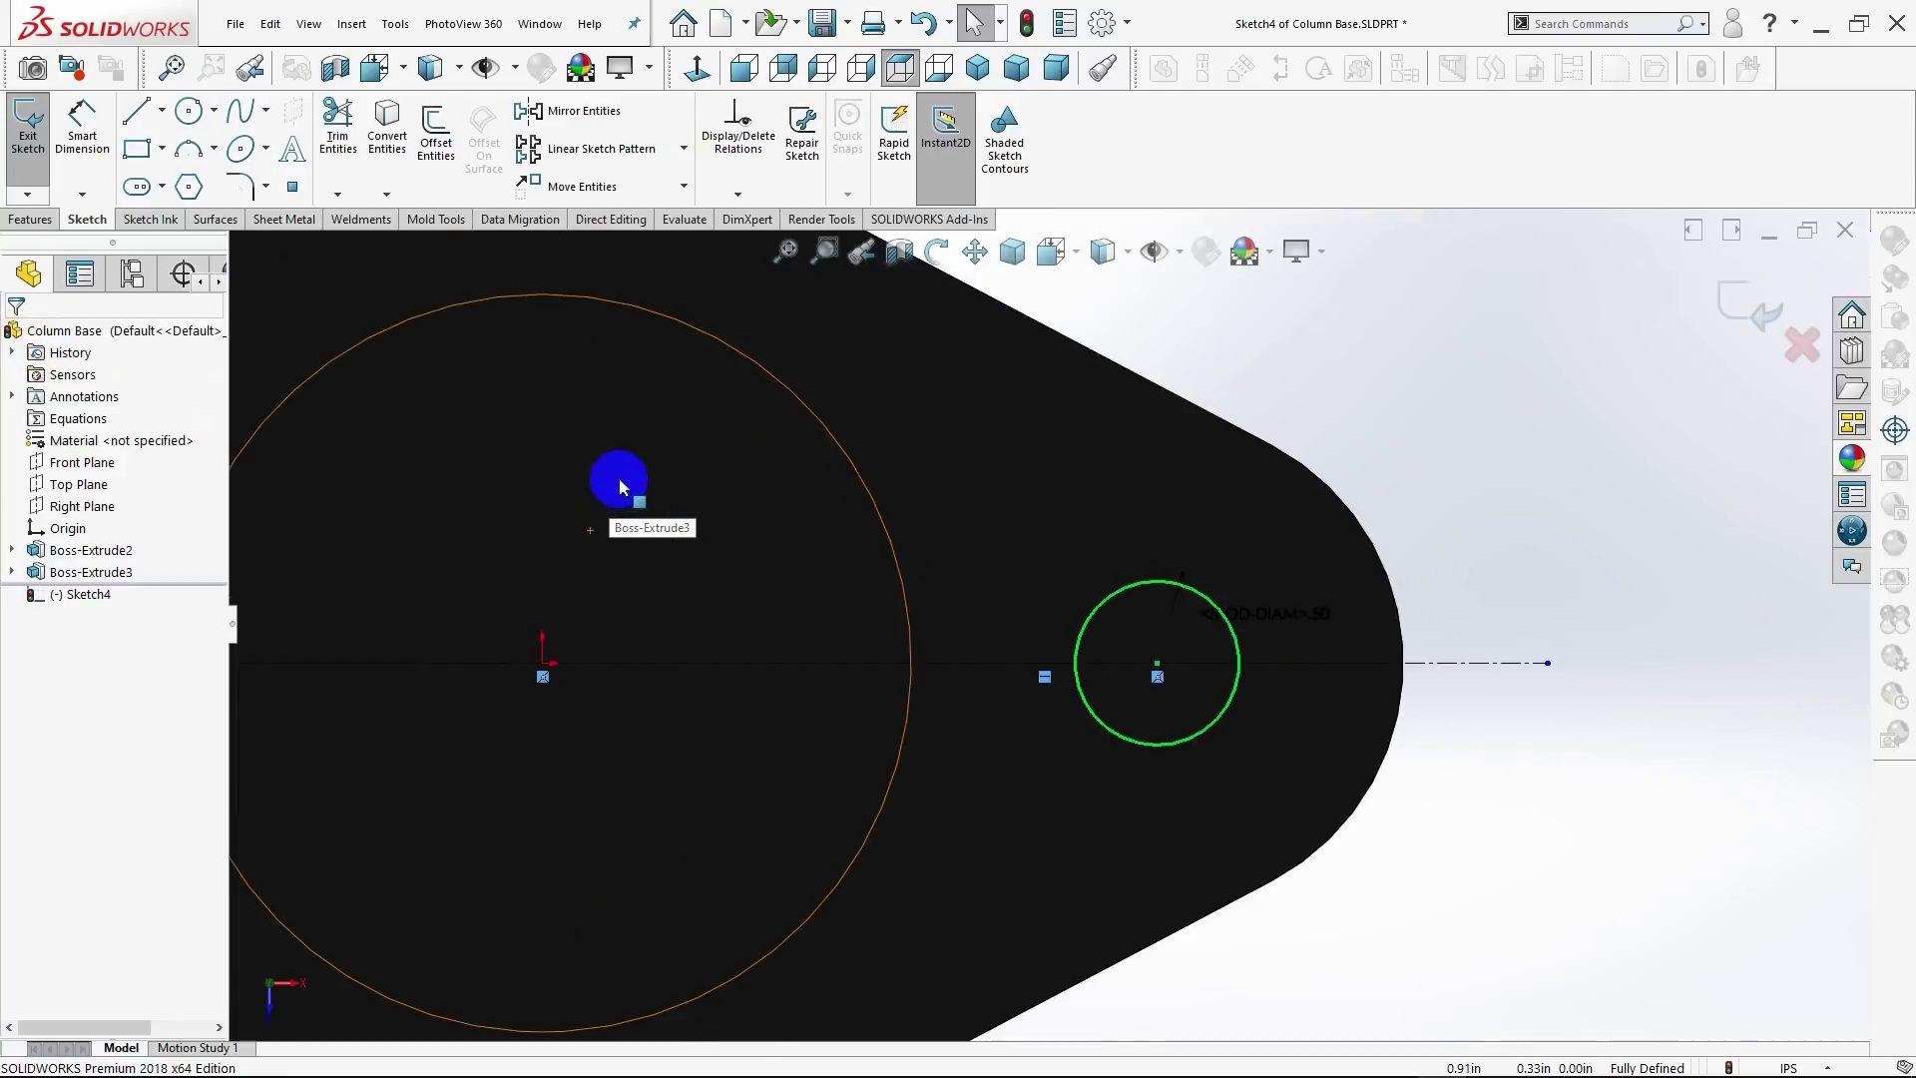
scroll(619, 486, "up", 5)
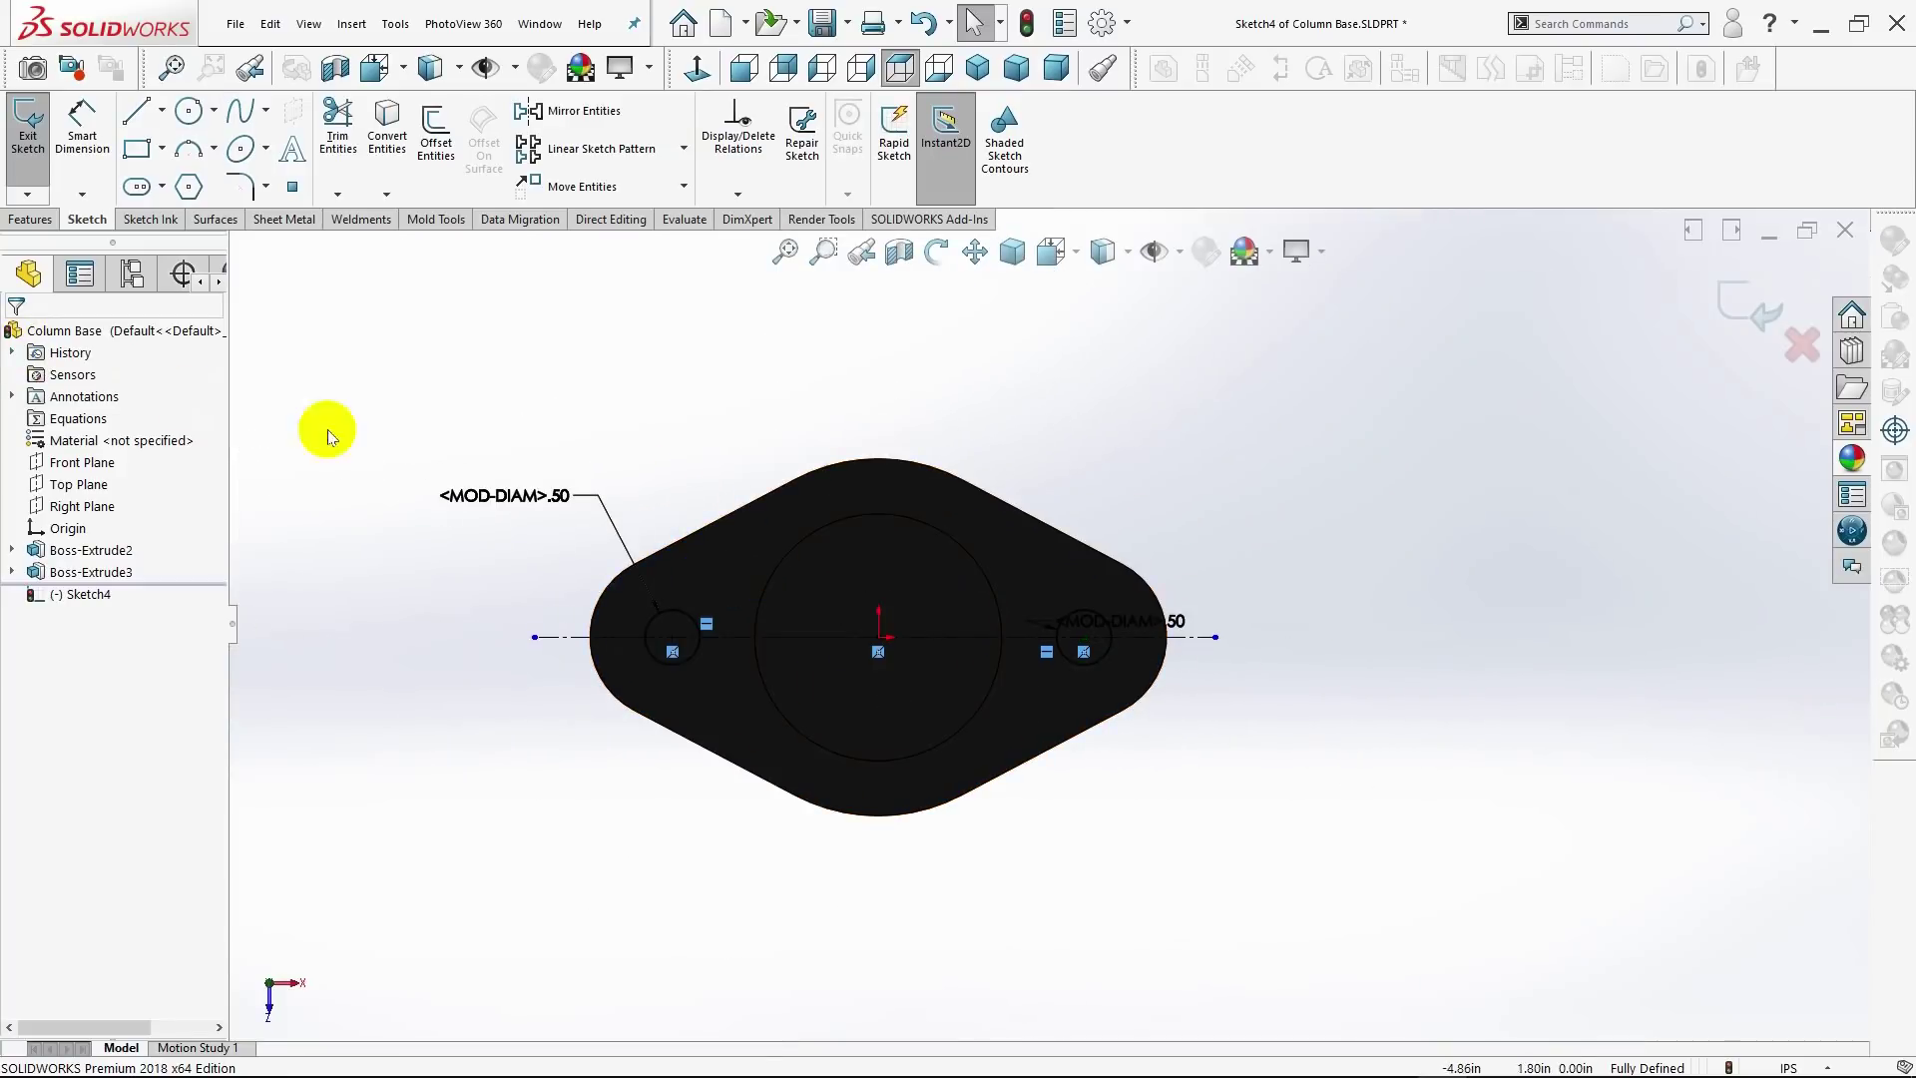
left_click(30, 218)
left_click(308, 135)
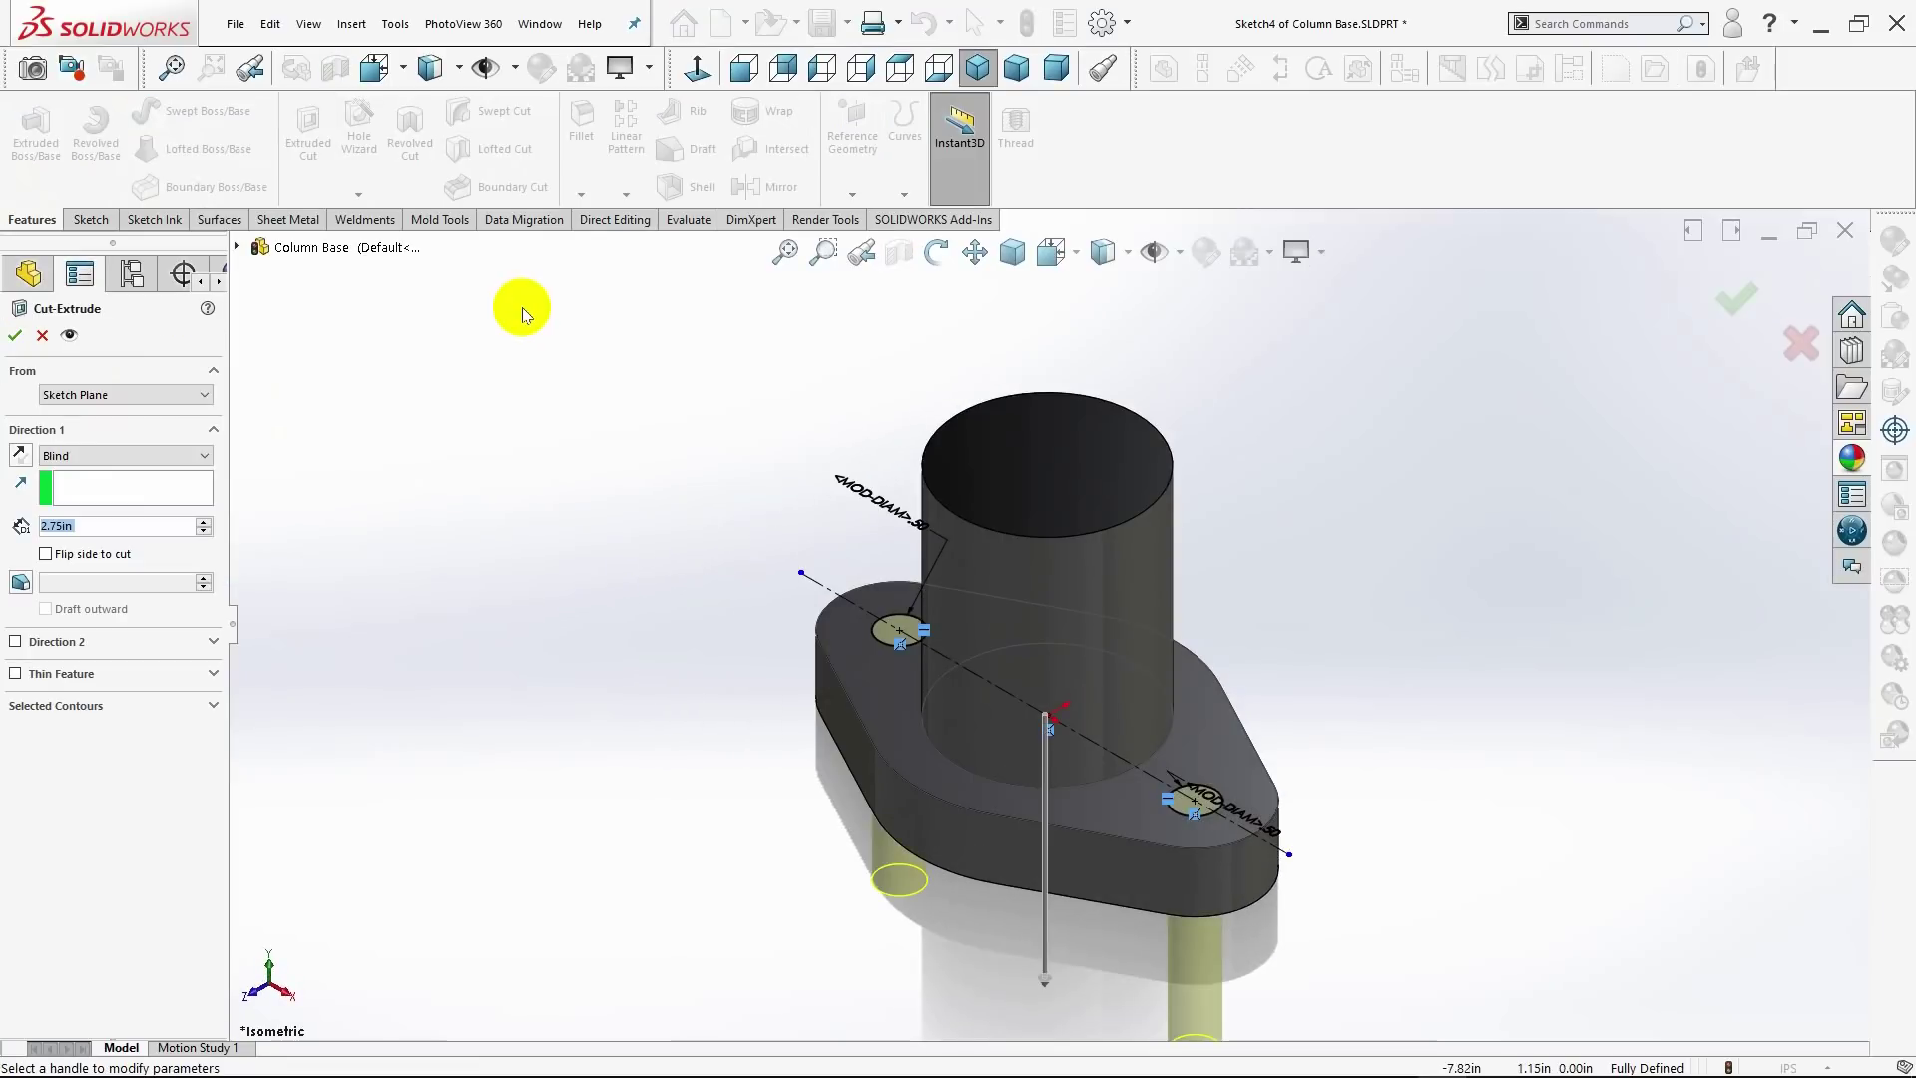
left_click(156, 457)
left_click(71, 487)
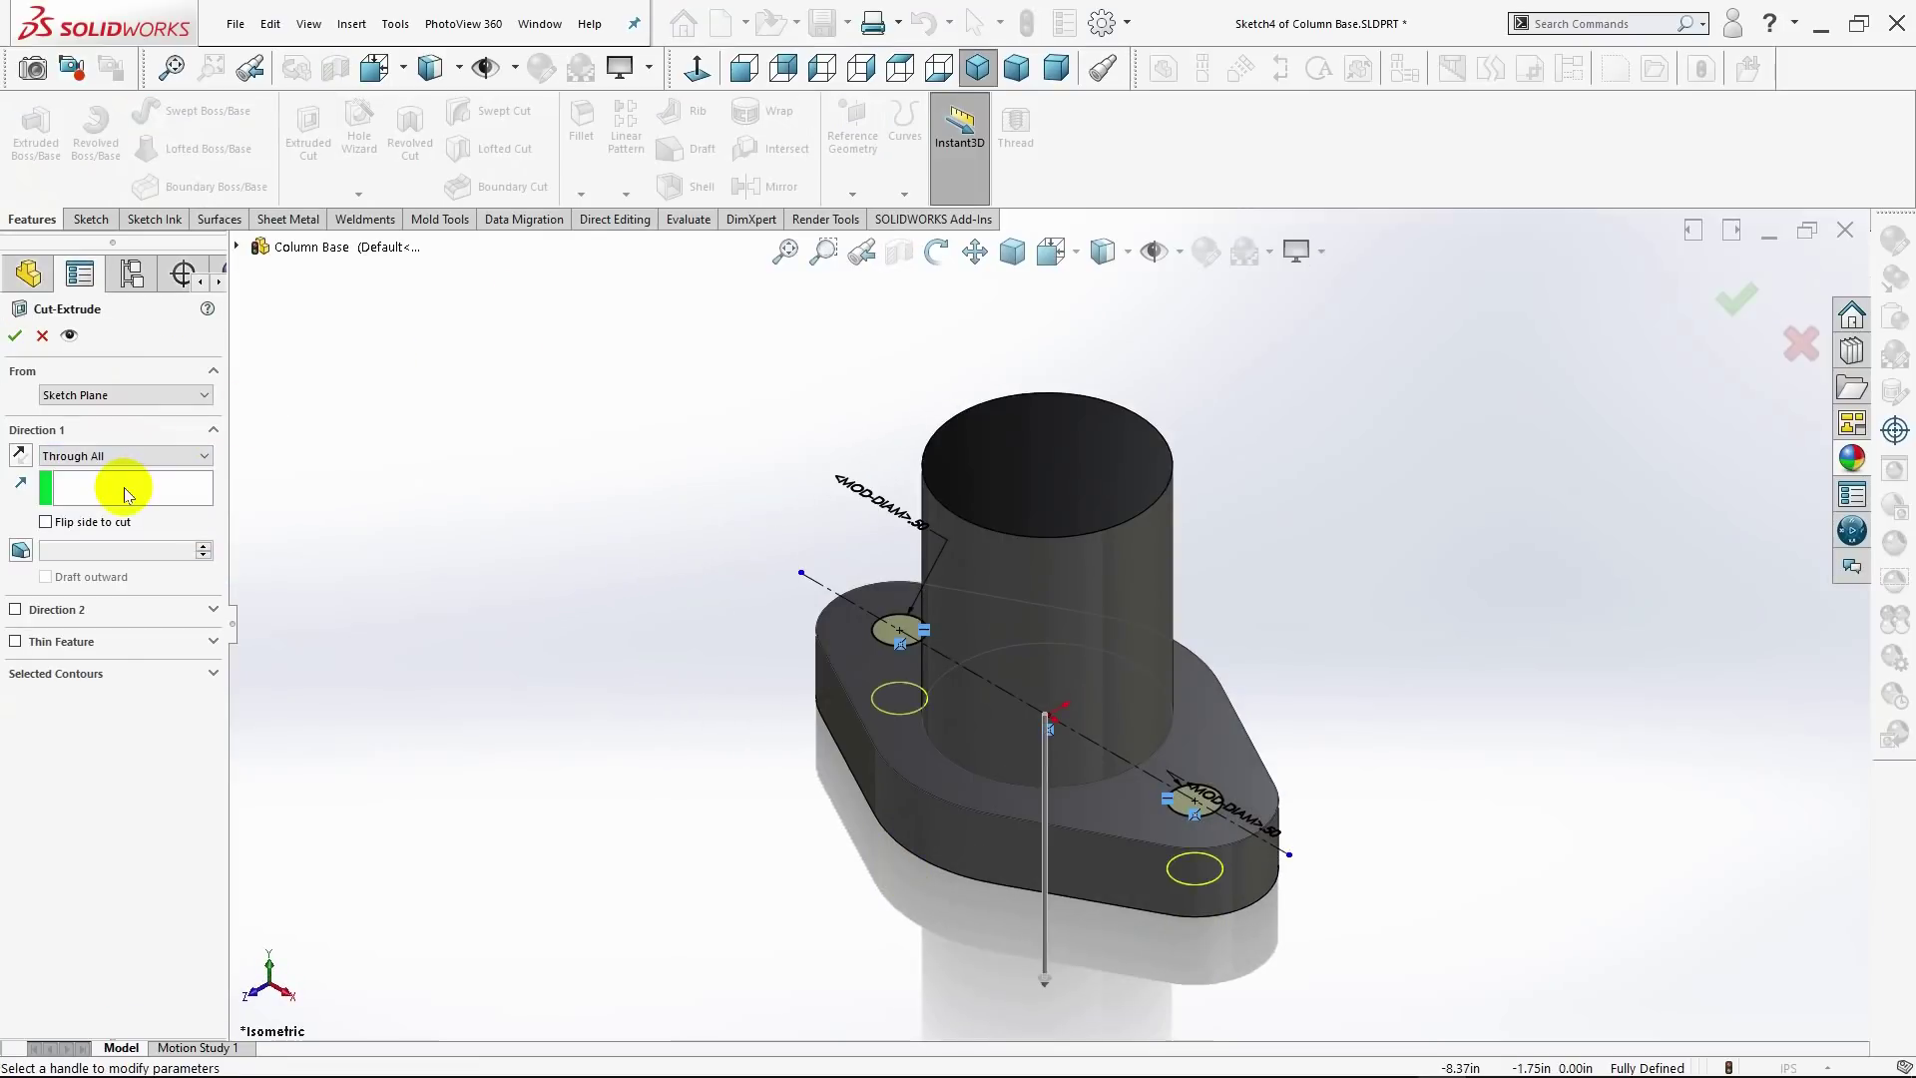
left_click(14, 335)
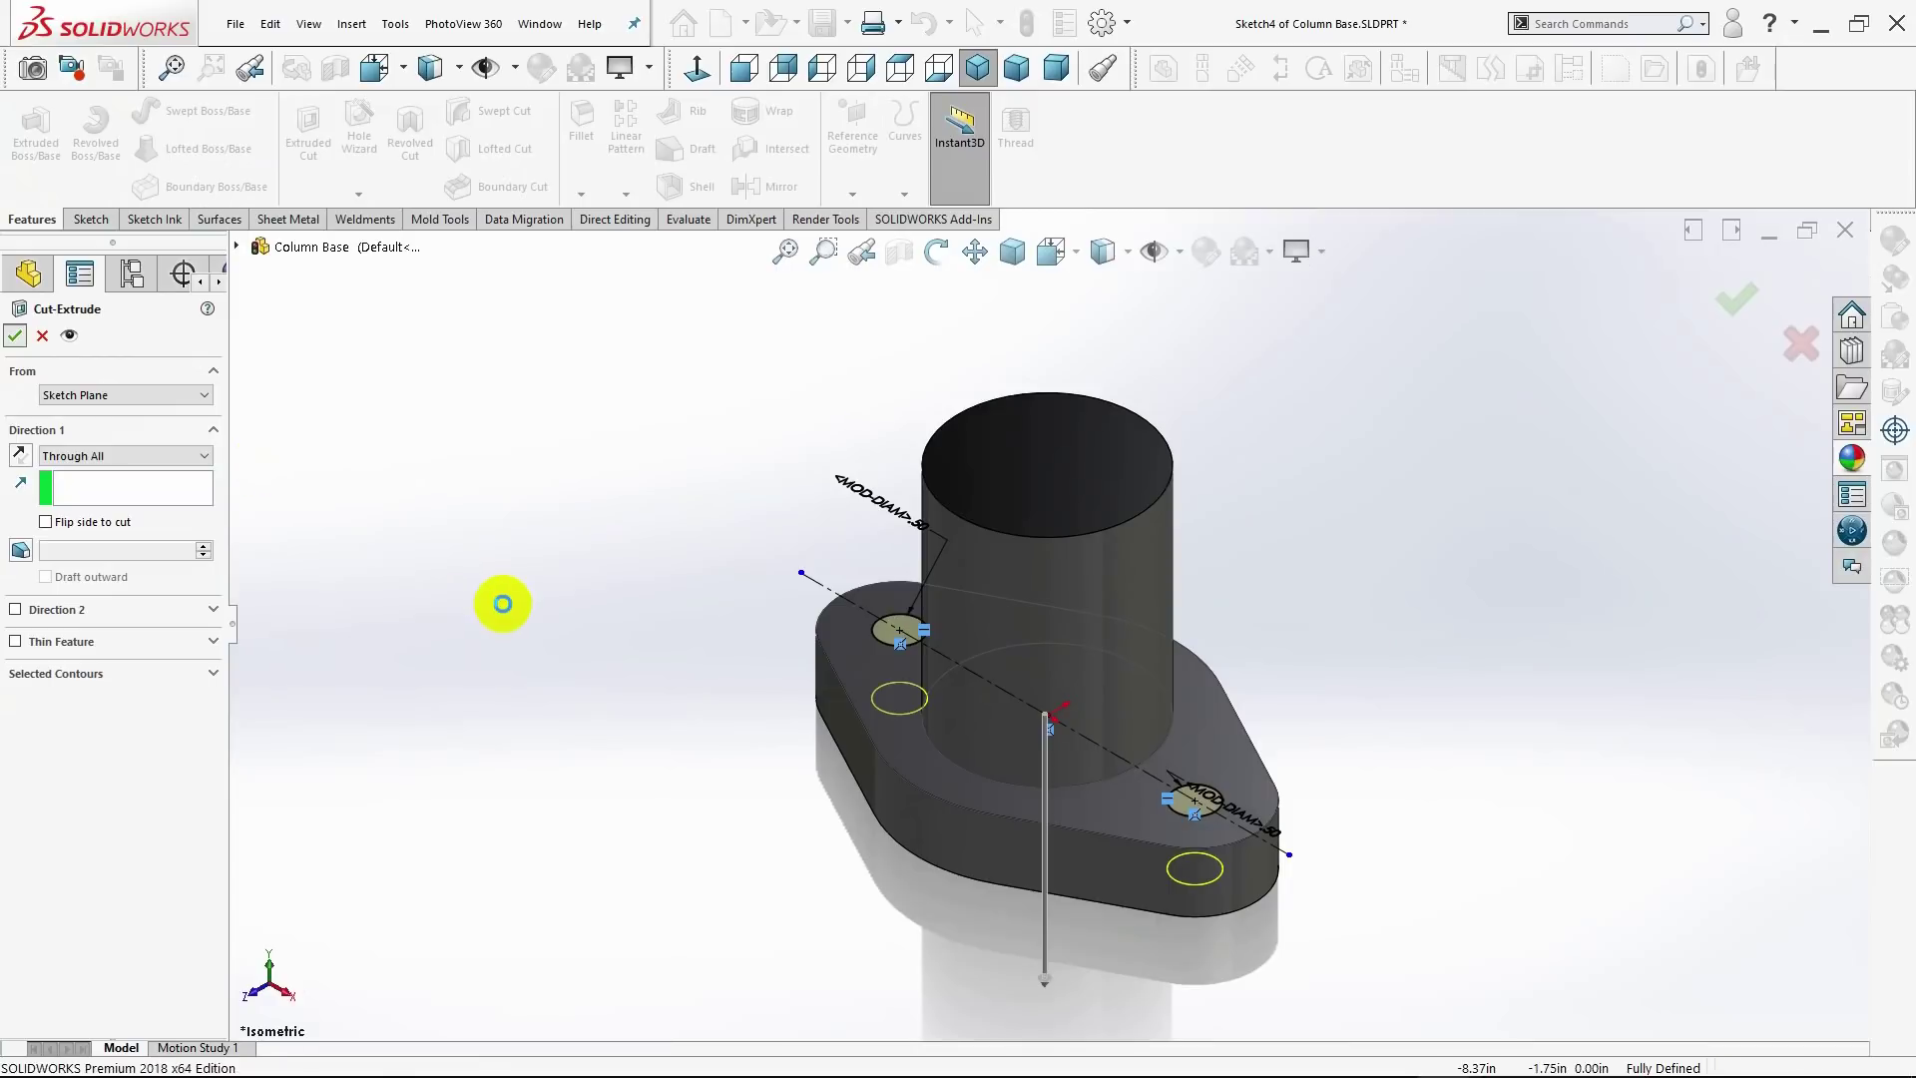
Step: Define a Hole Wizard counterbore for an ANSI Inch hex bolt, size 5/8, with normal fit and a Through All end condition
middle_click_drag(512, 605, 795, 505)
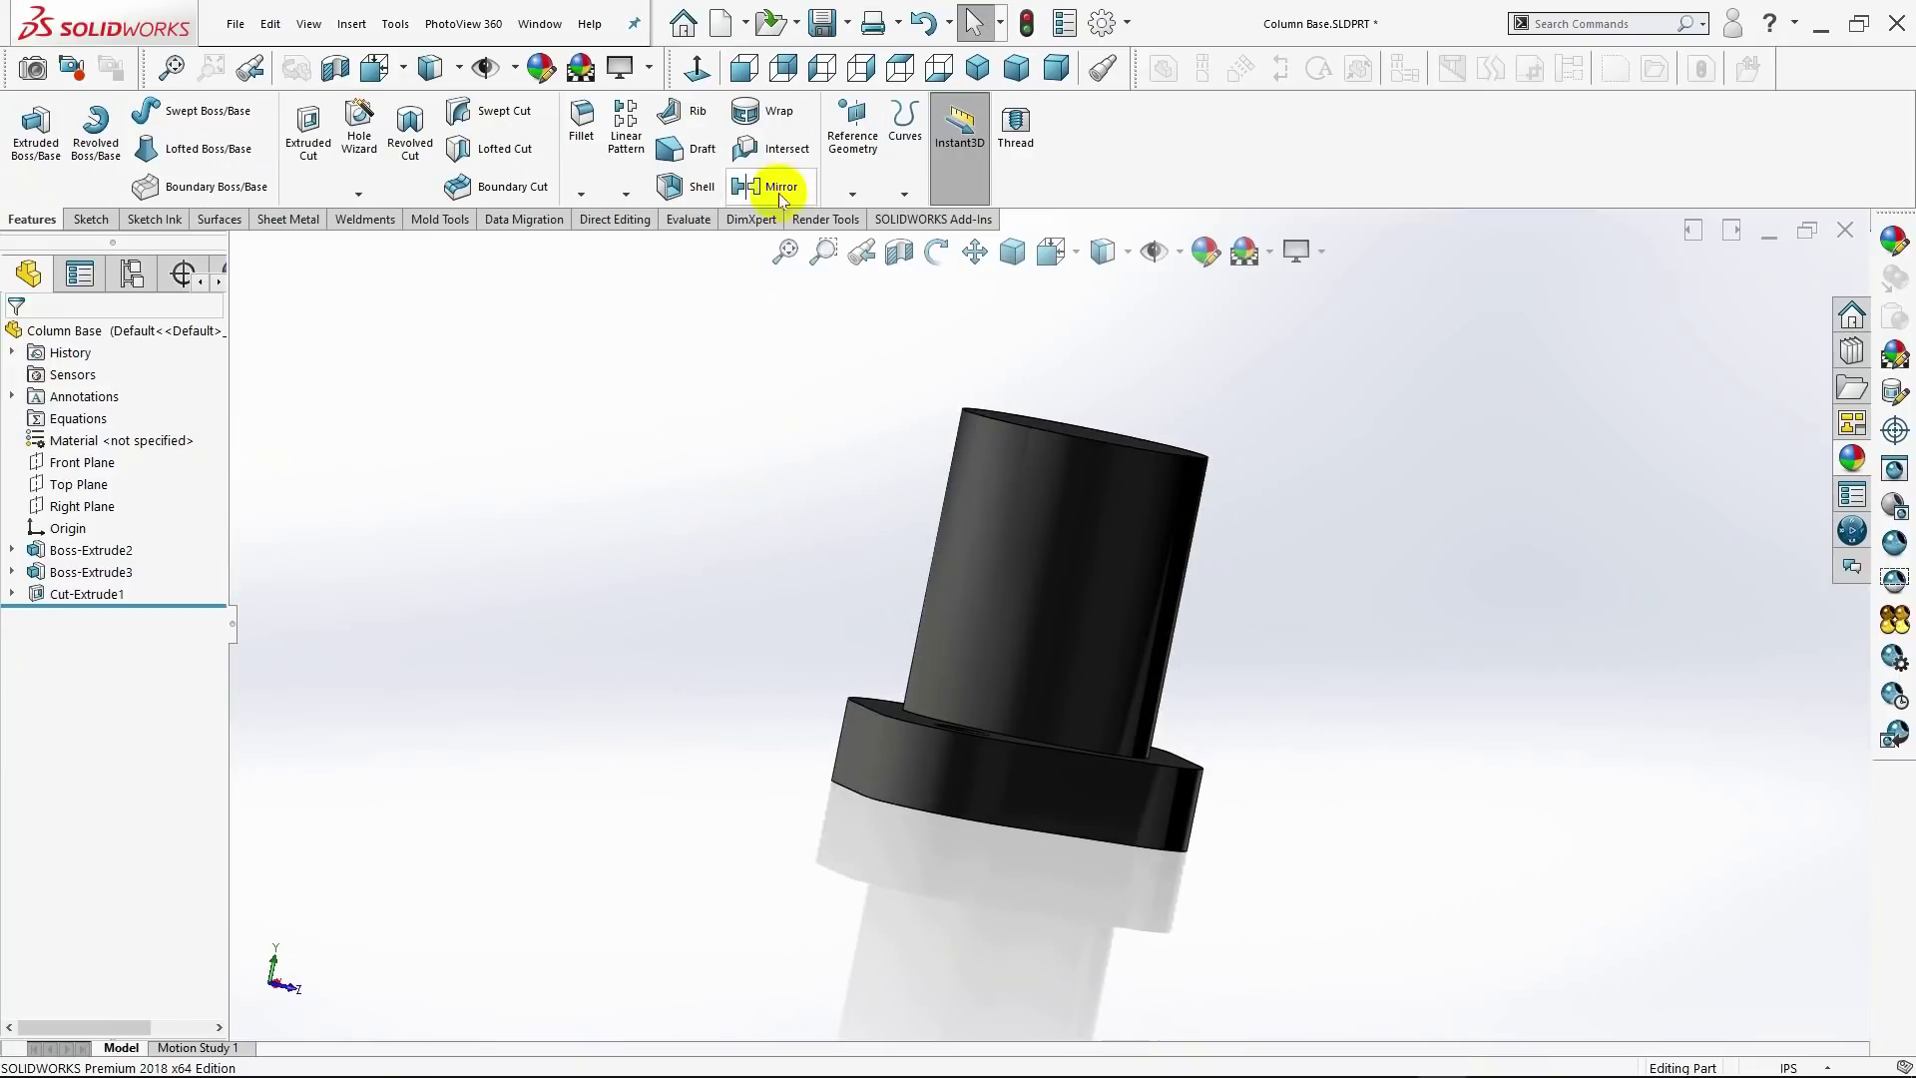
left_click(741, 68)
left_click(976, 67)
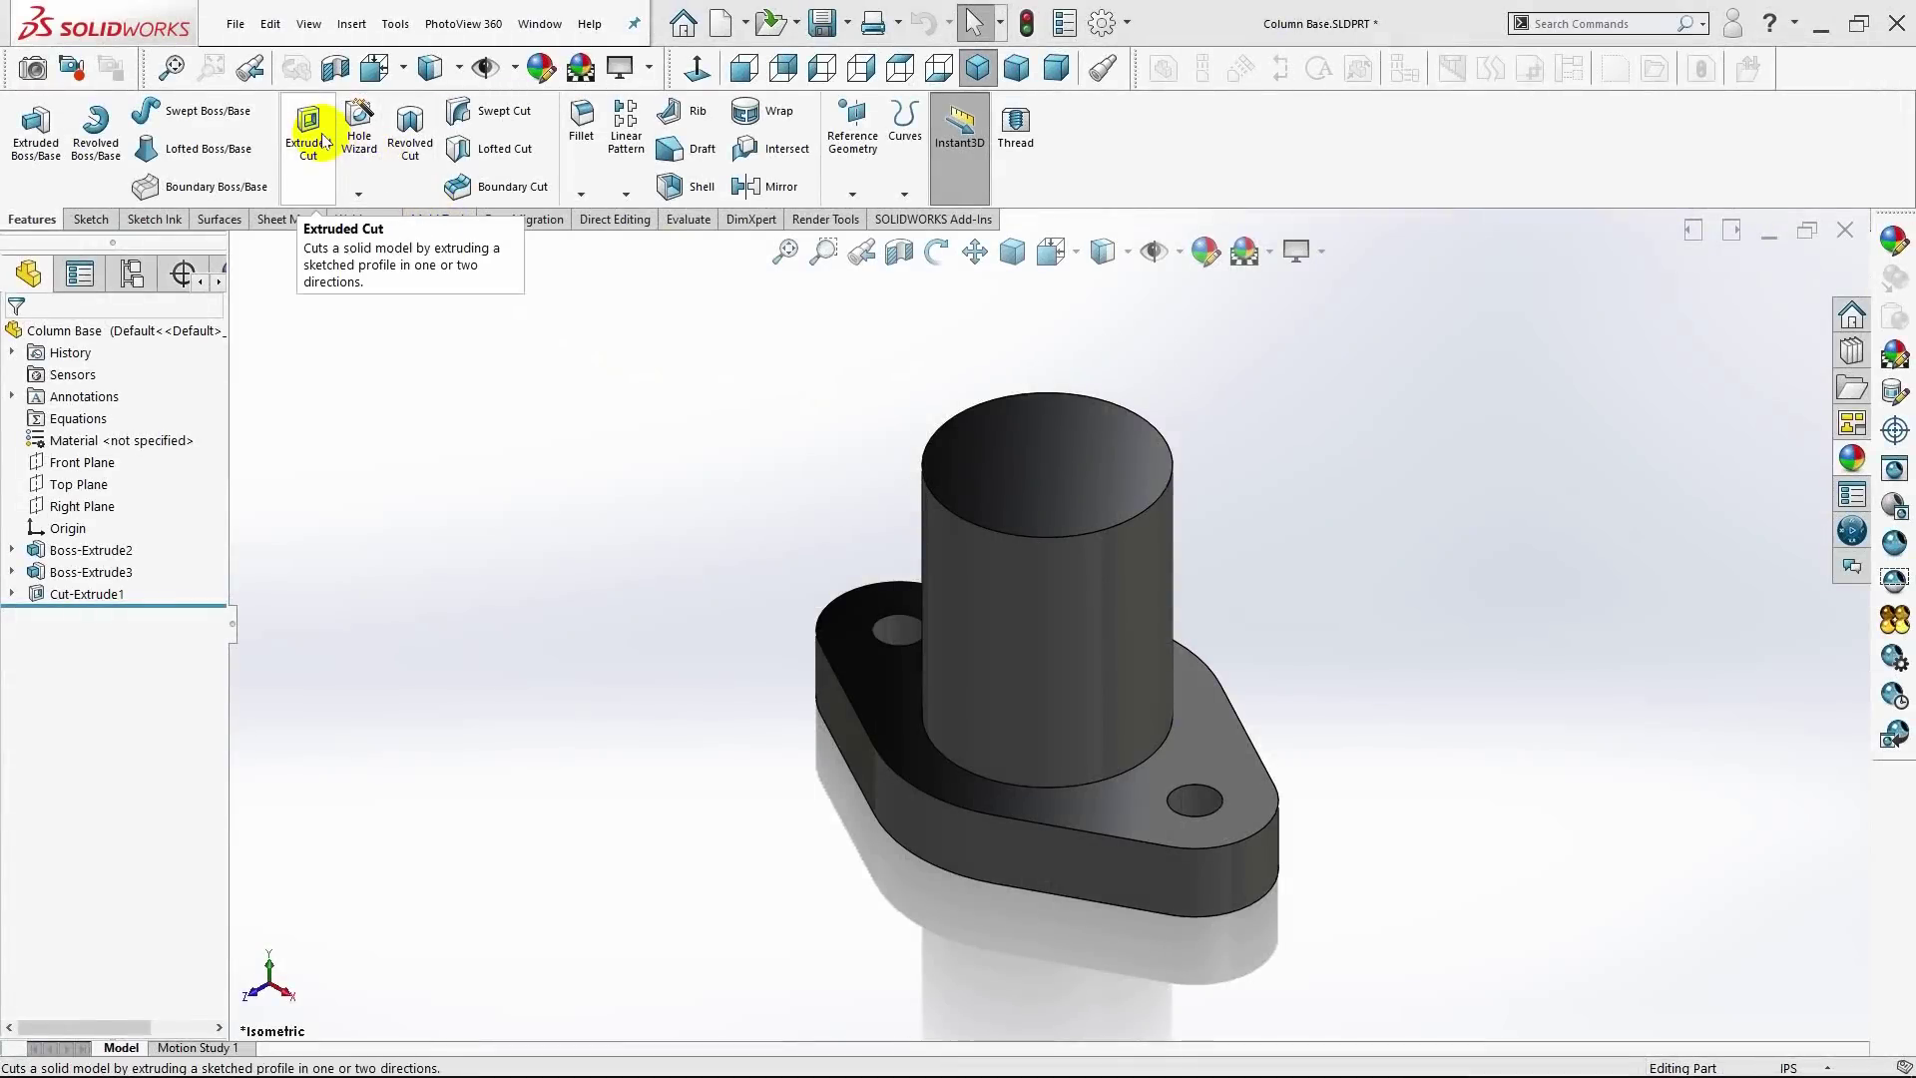
left_click(358, 128)
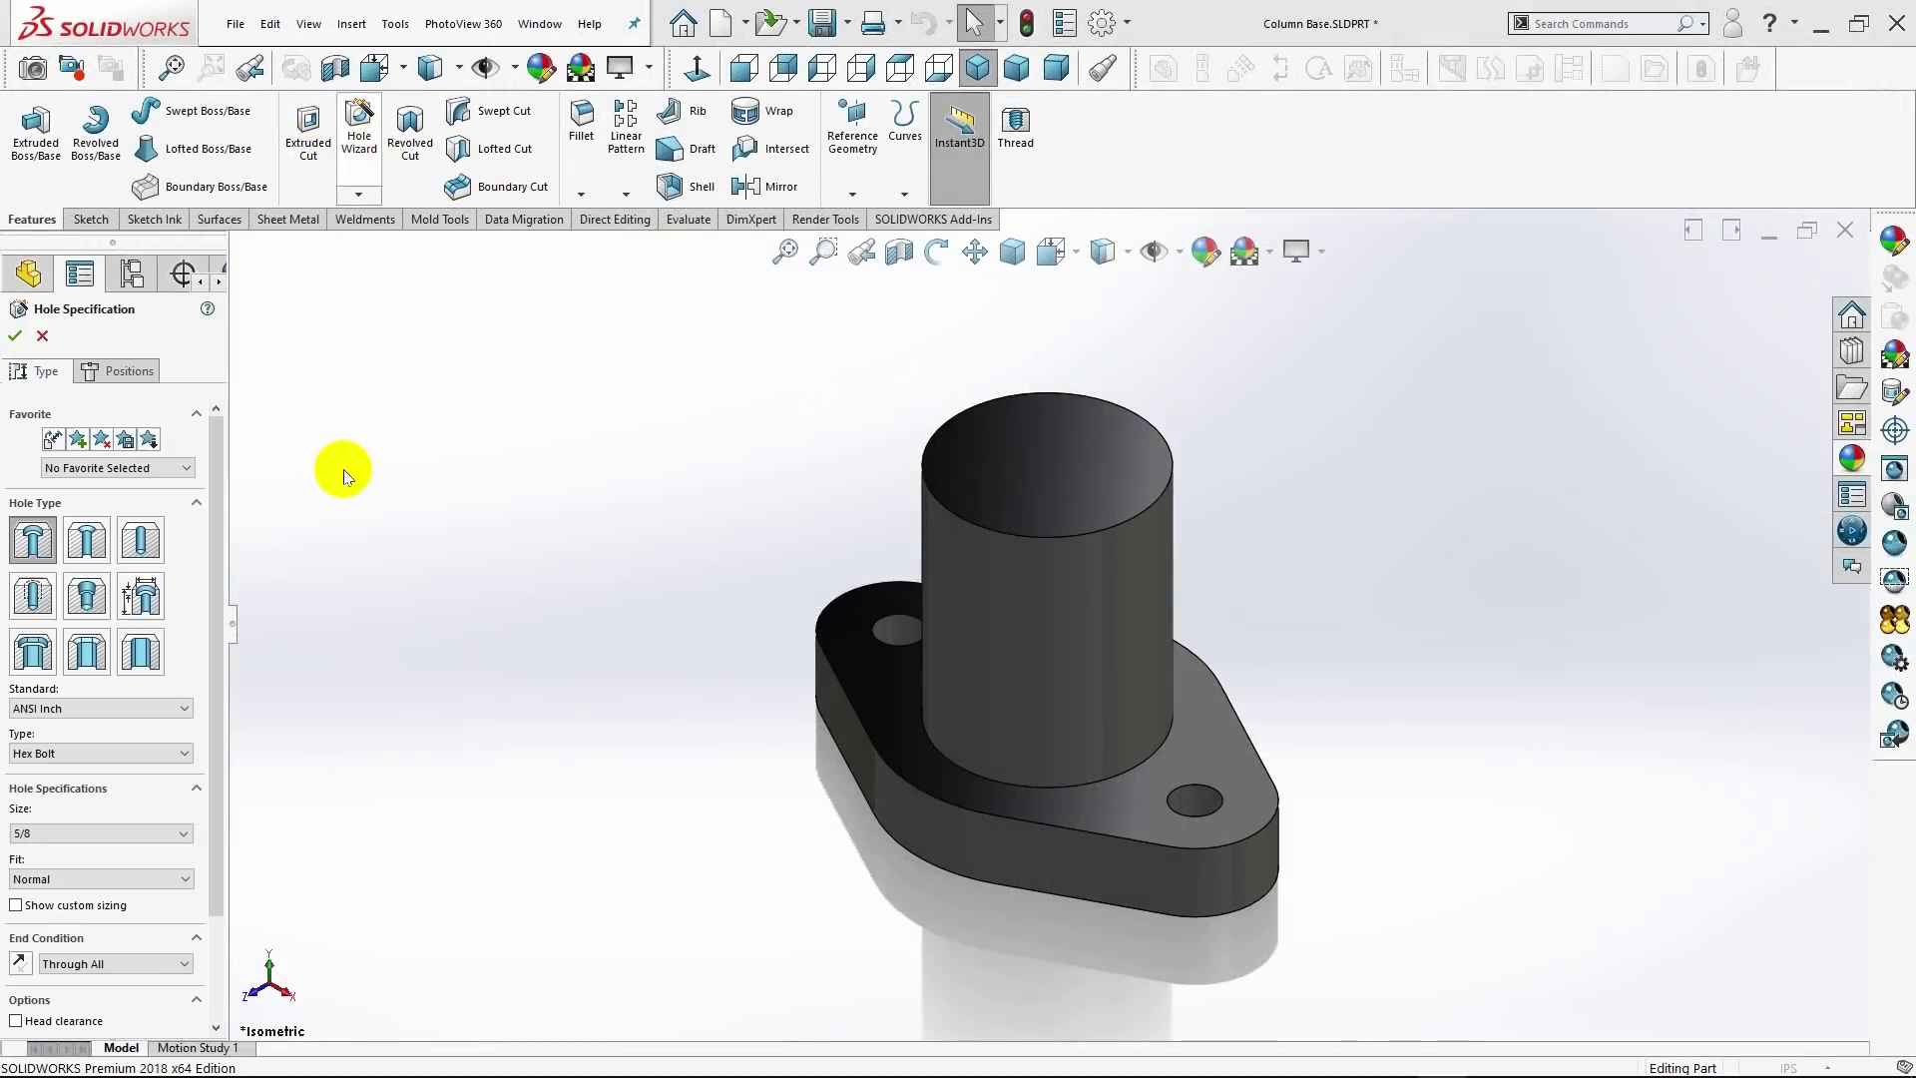
left_click(87, 539)
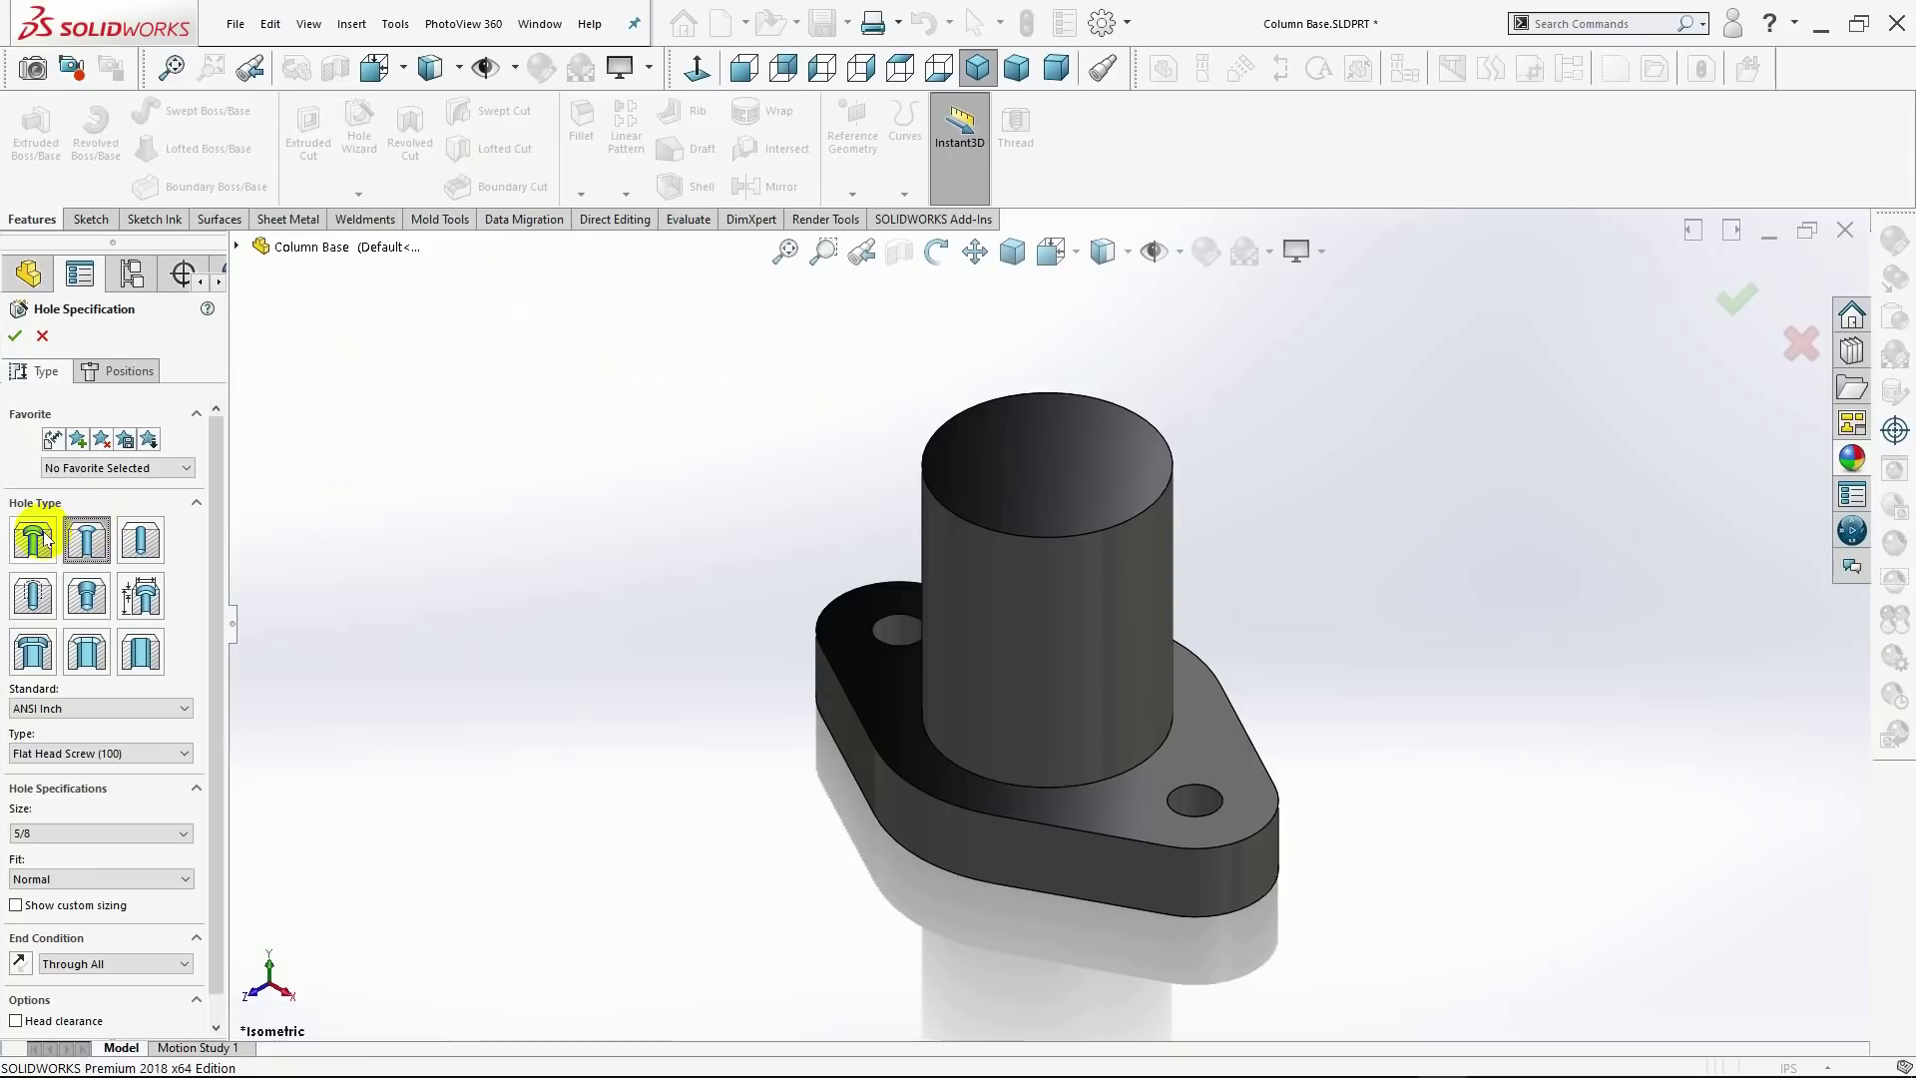
left_click(86, 752)
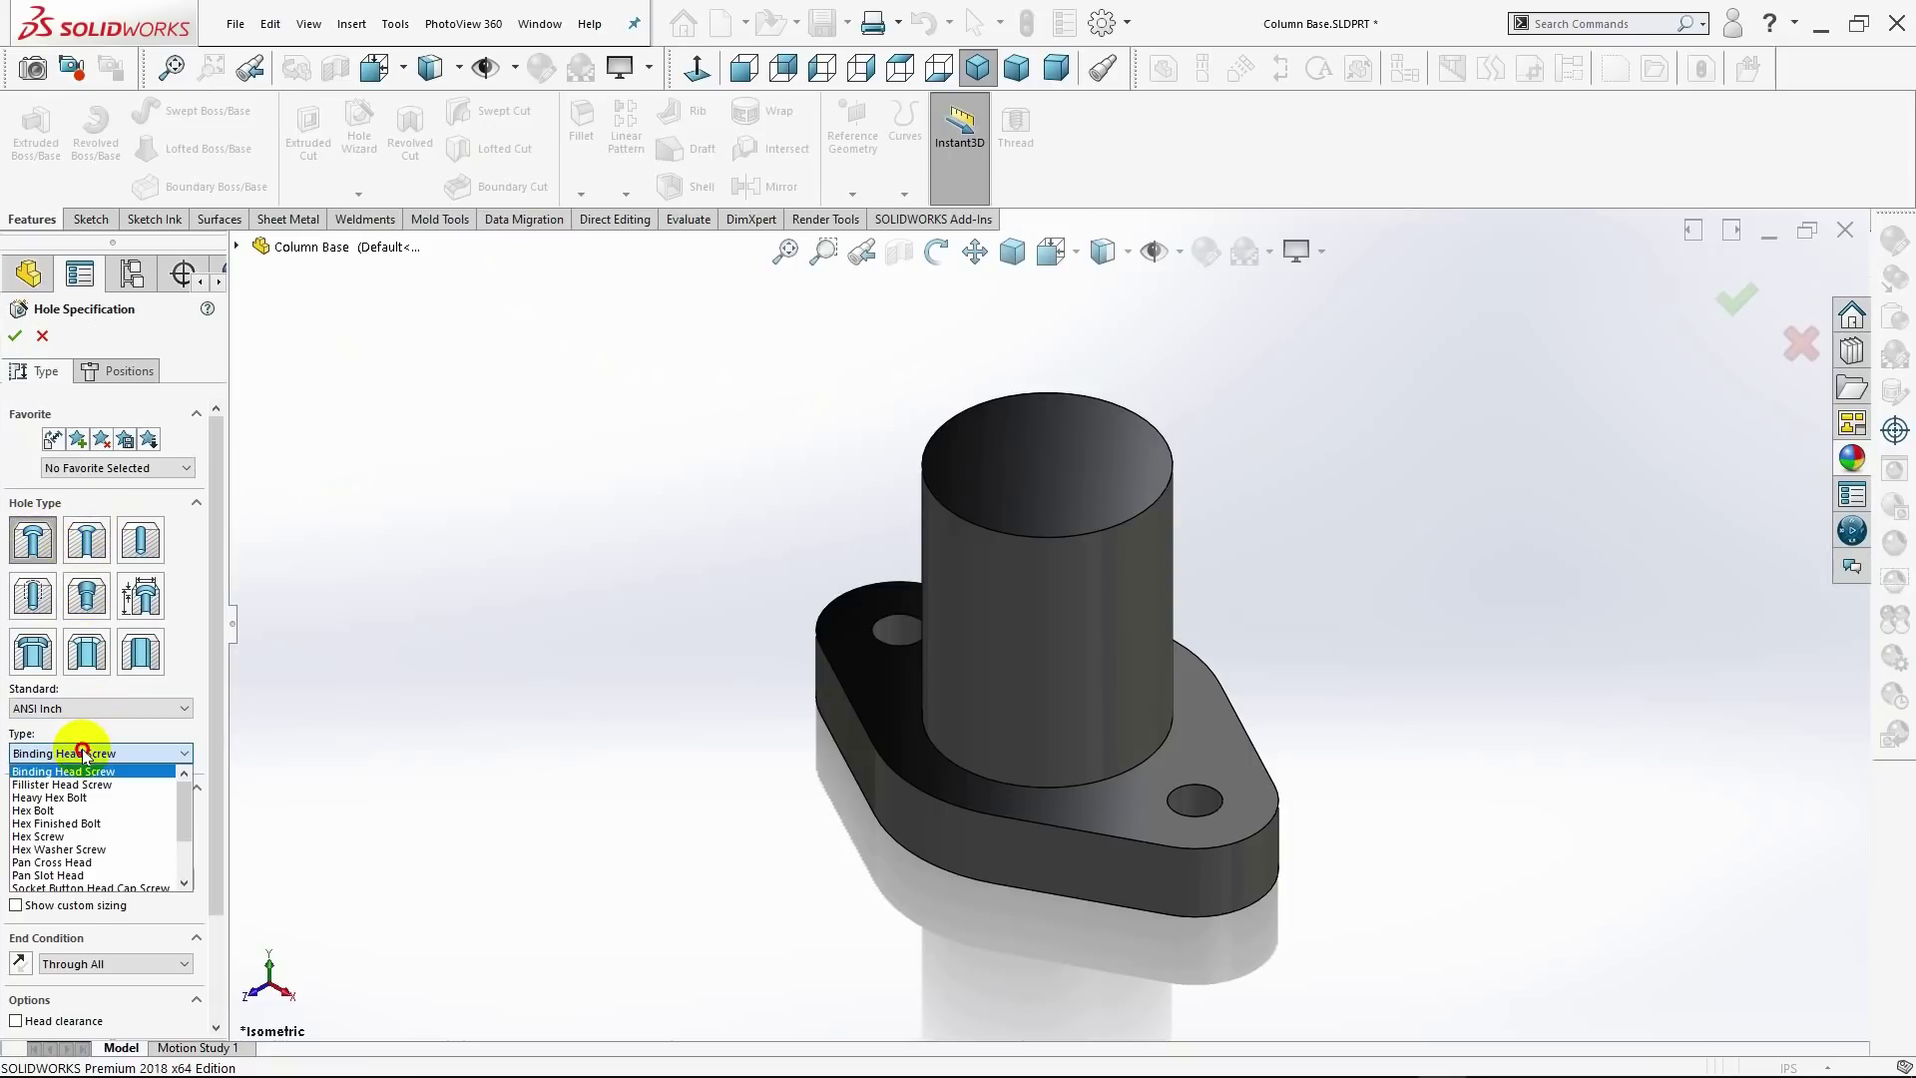
left_click(76, 808)
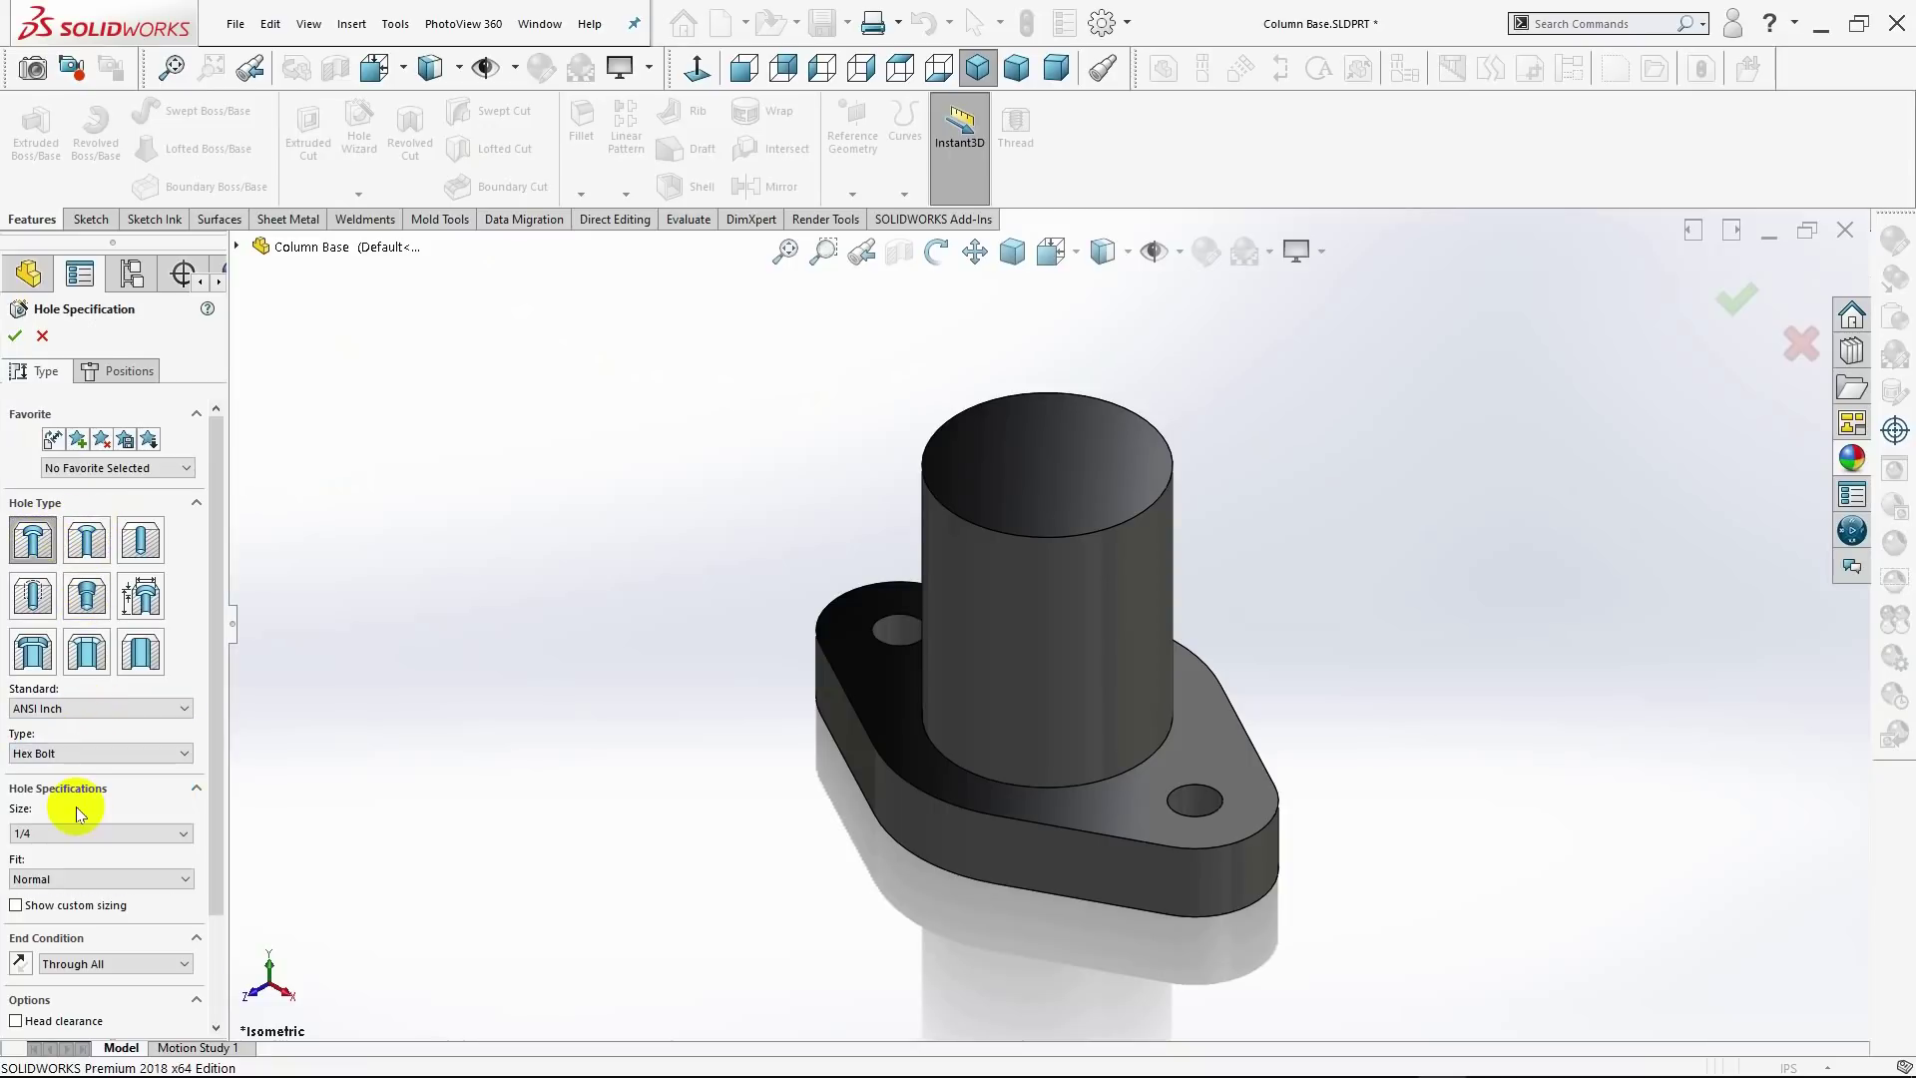
left_click(84, 833)
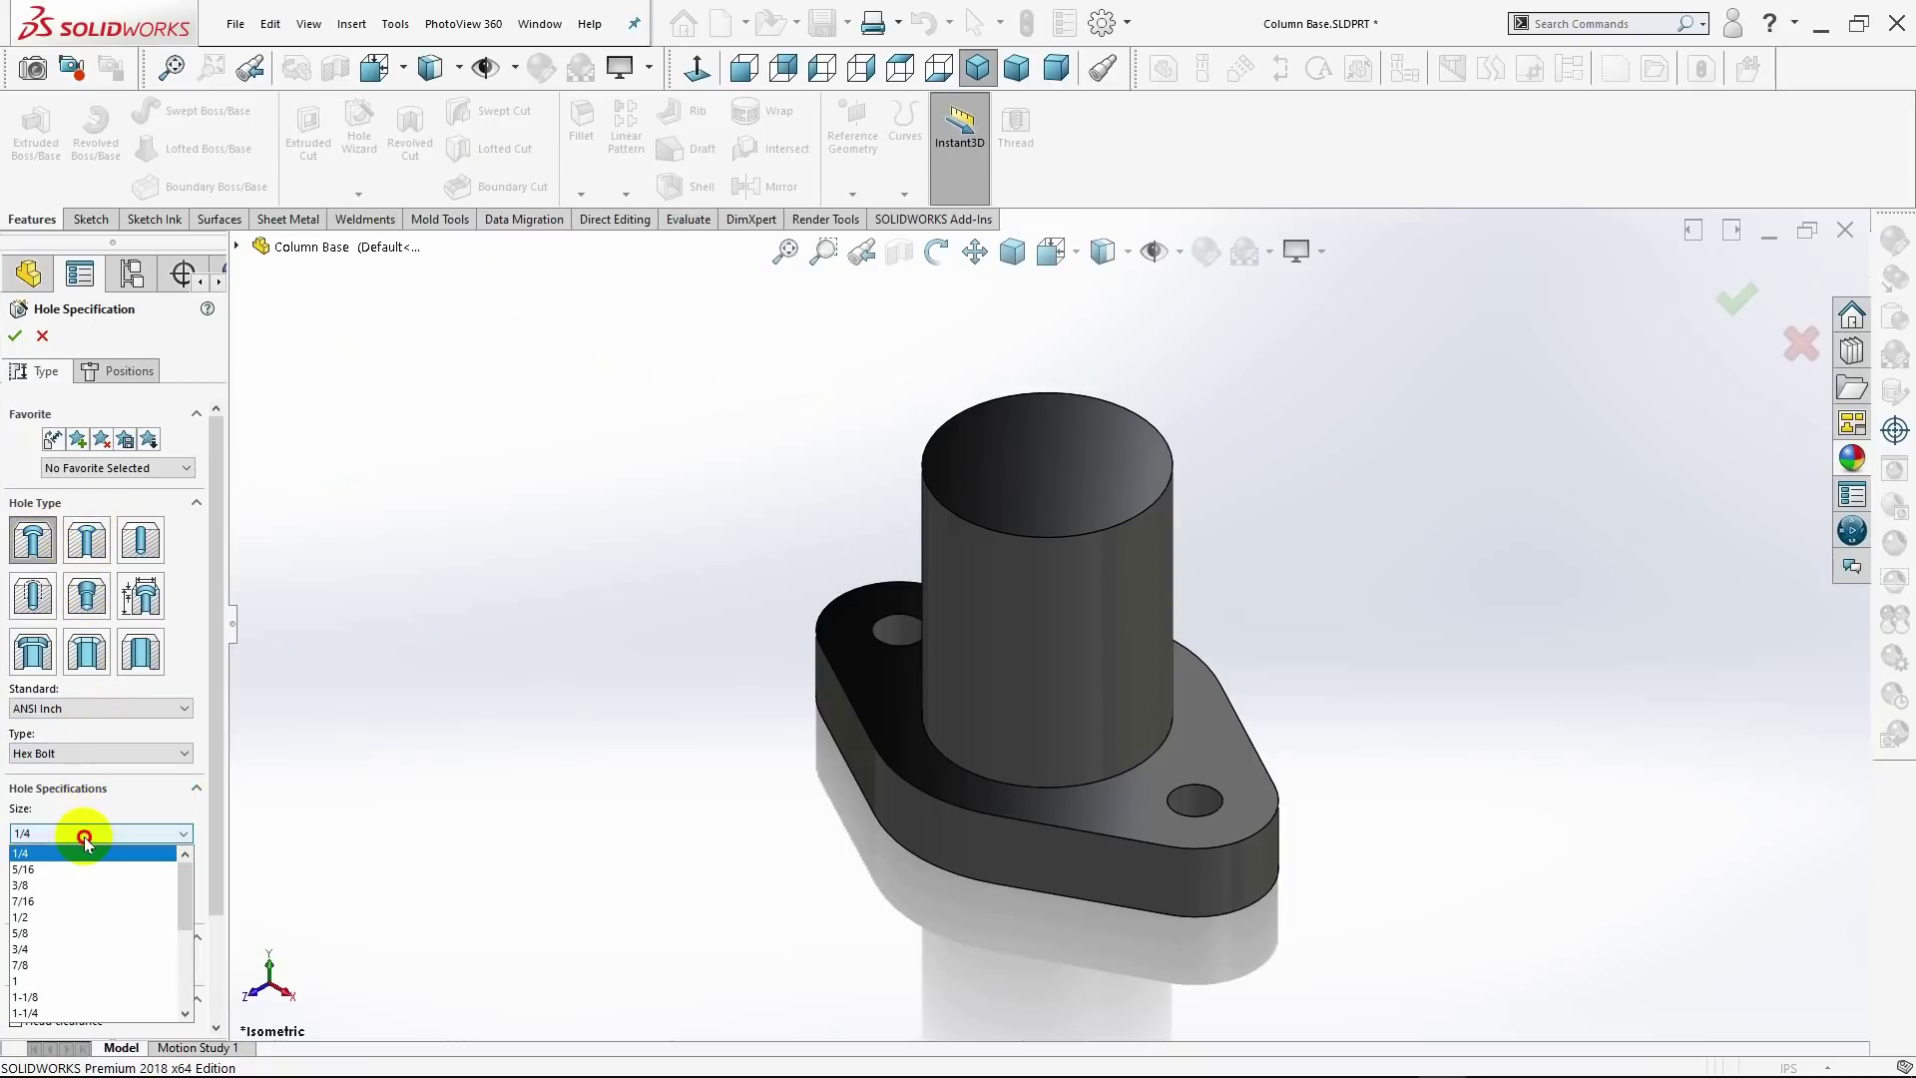
left_click(68, 933)
left_click(94, 886)
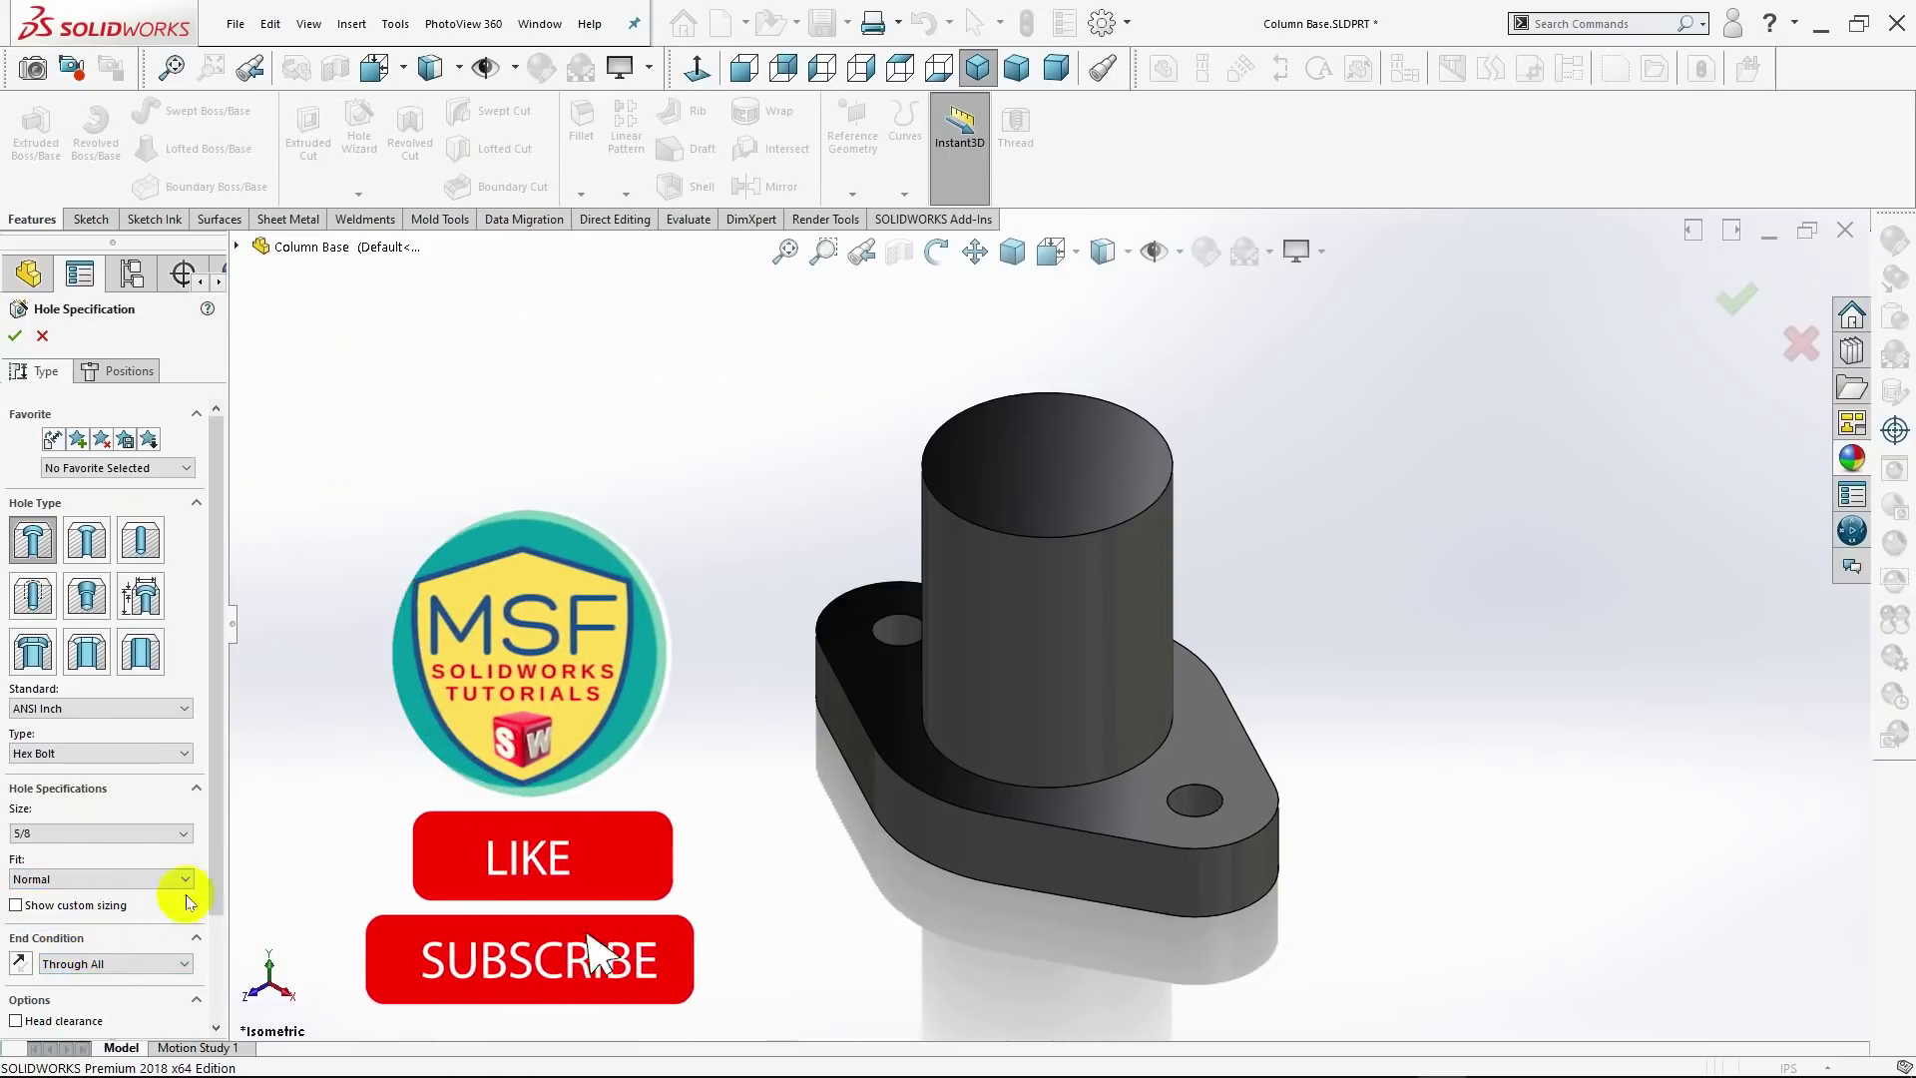
Step: Place the counterbored hole at the center of the column's top face and create it
left_click(92, 364)
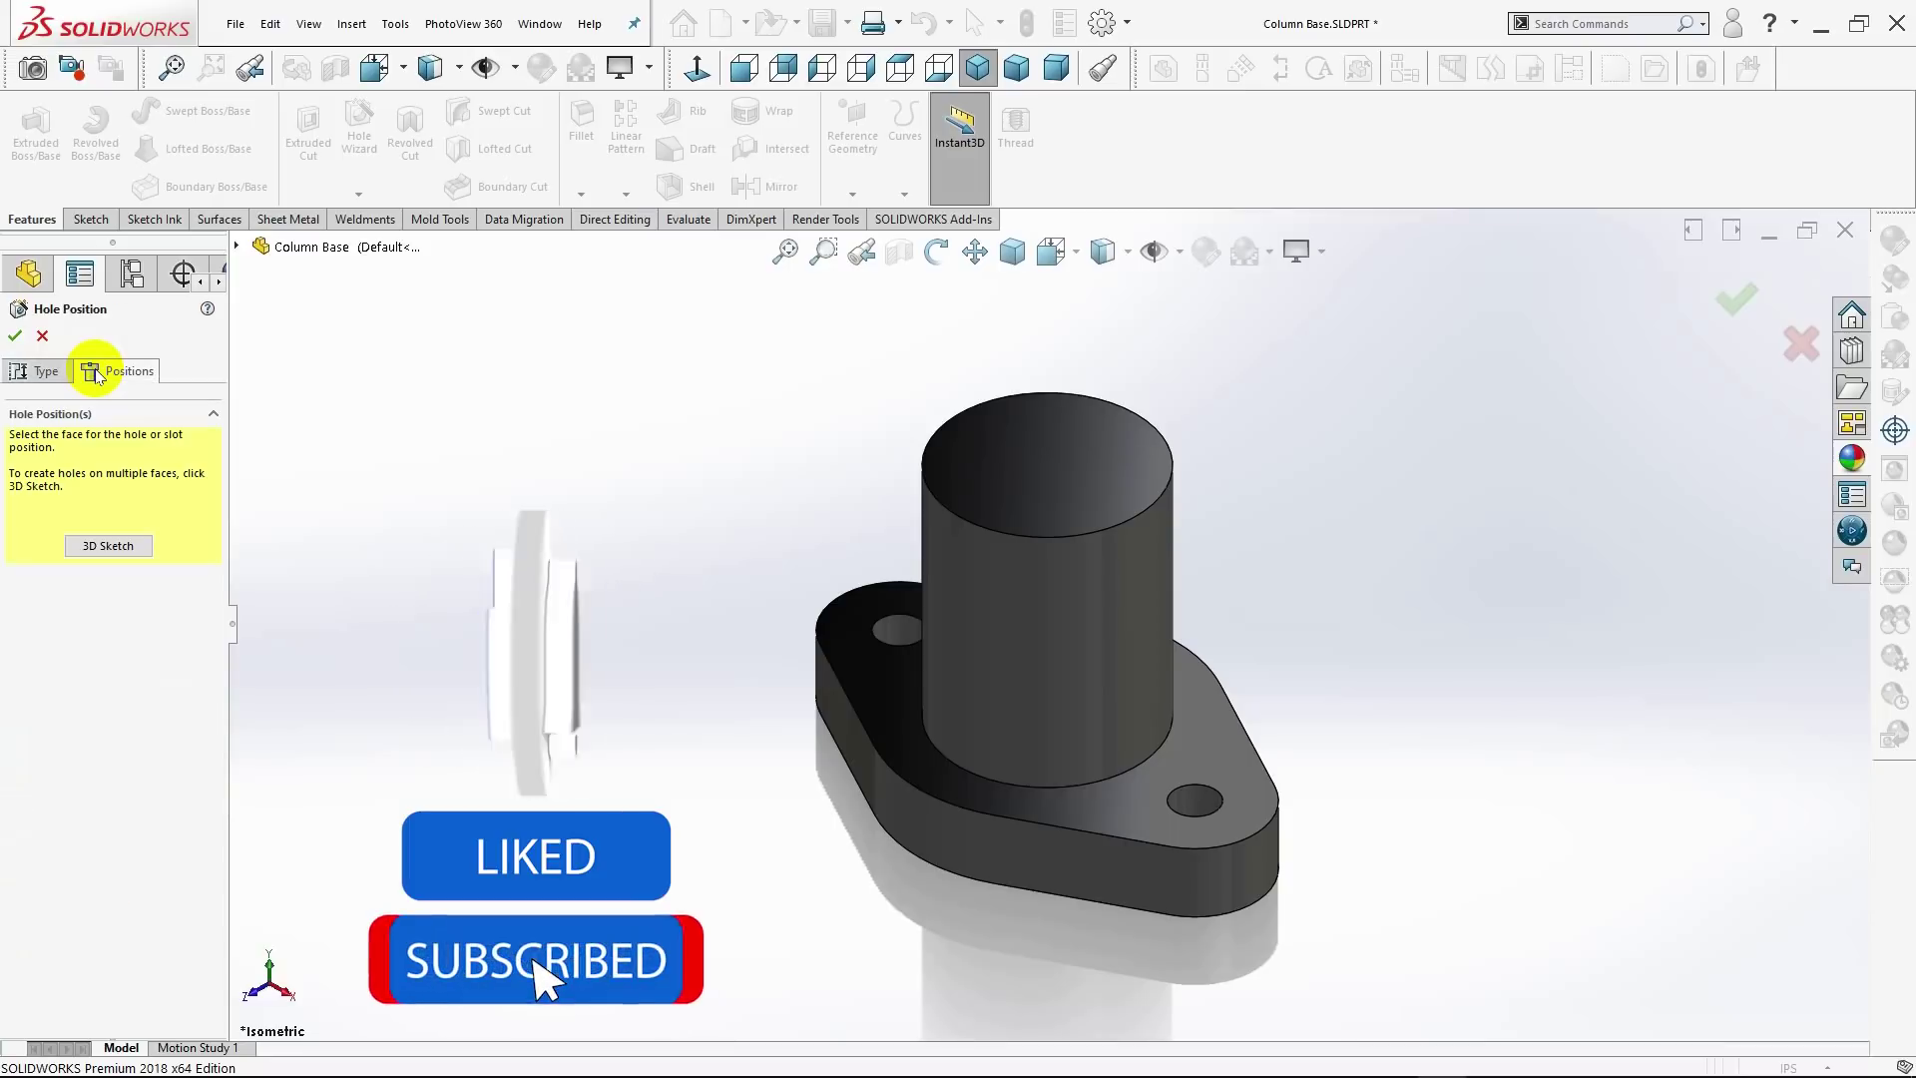
left_click(1034, 469)
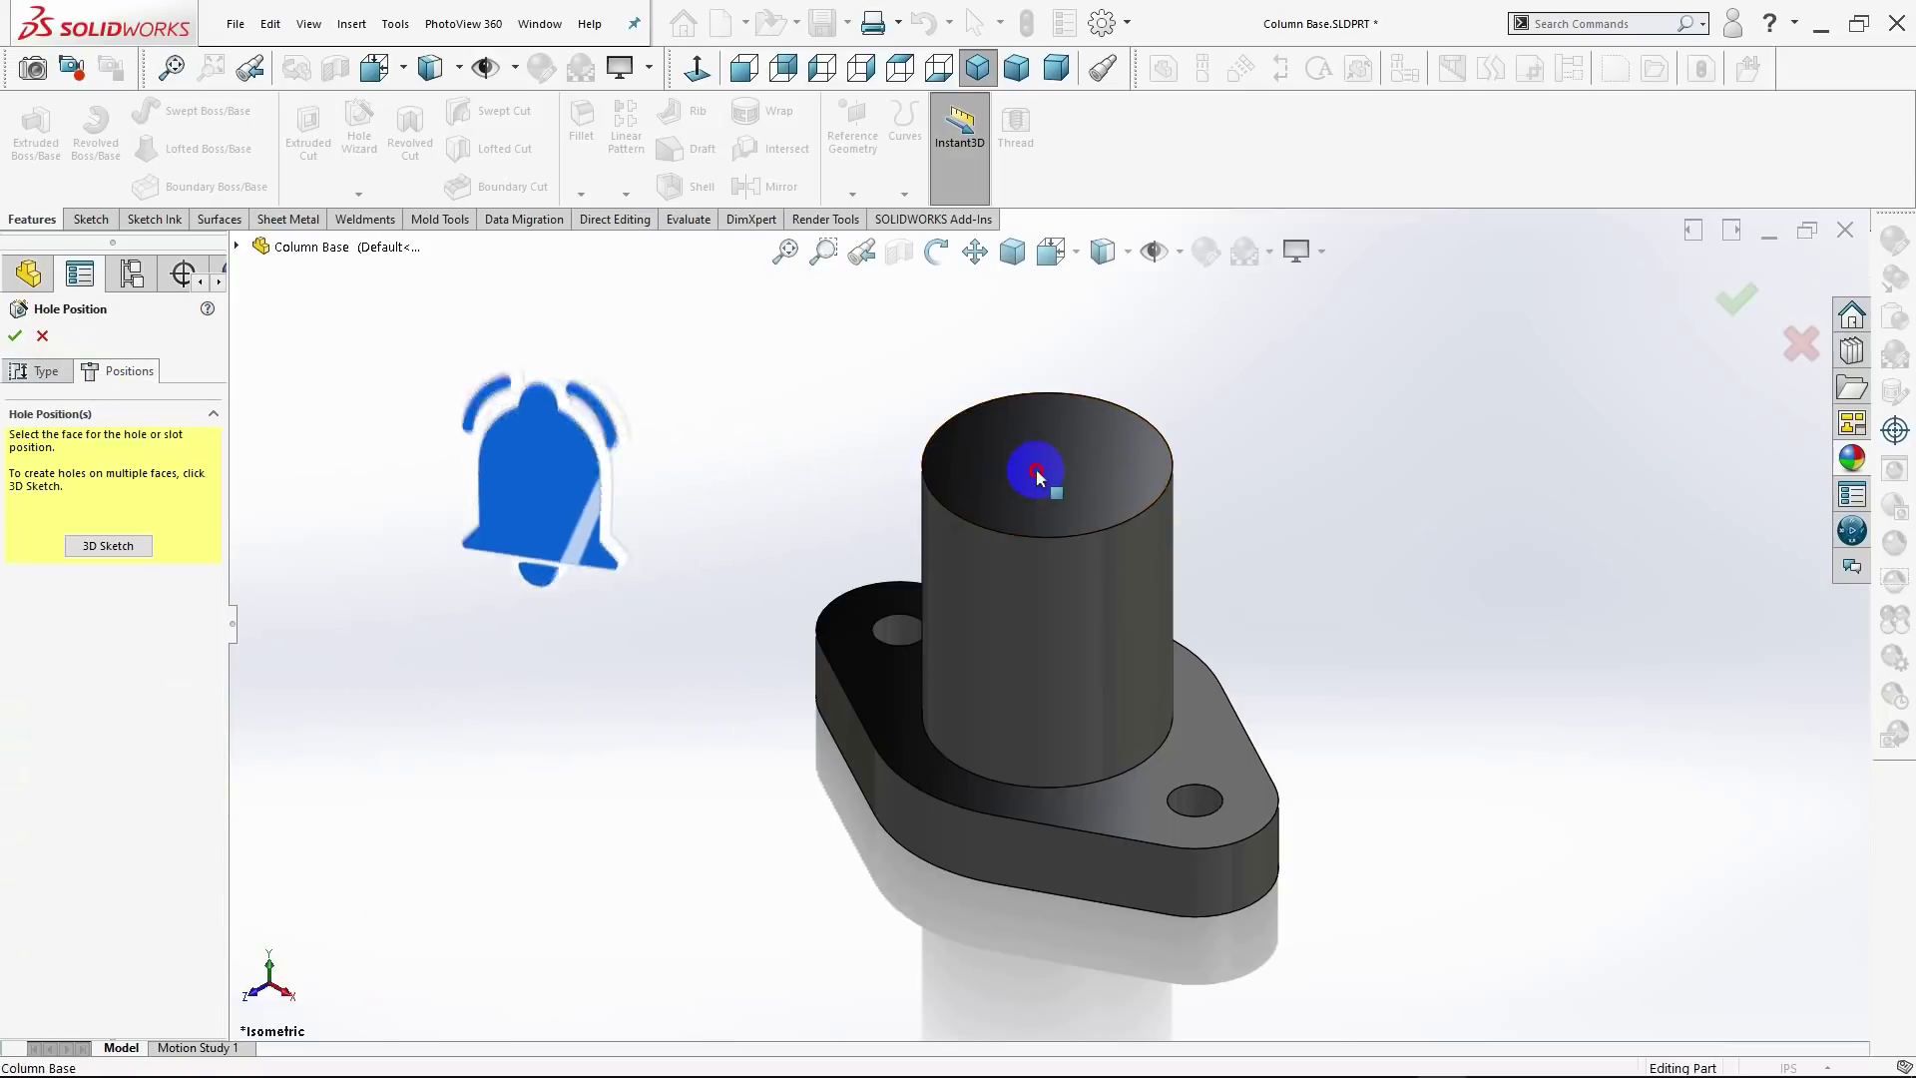
left_click_drag(1042, 496, 1048, 626)
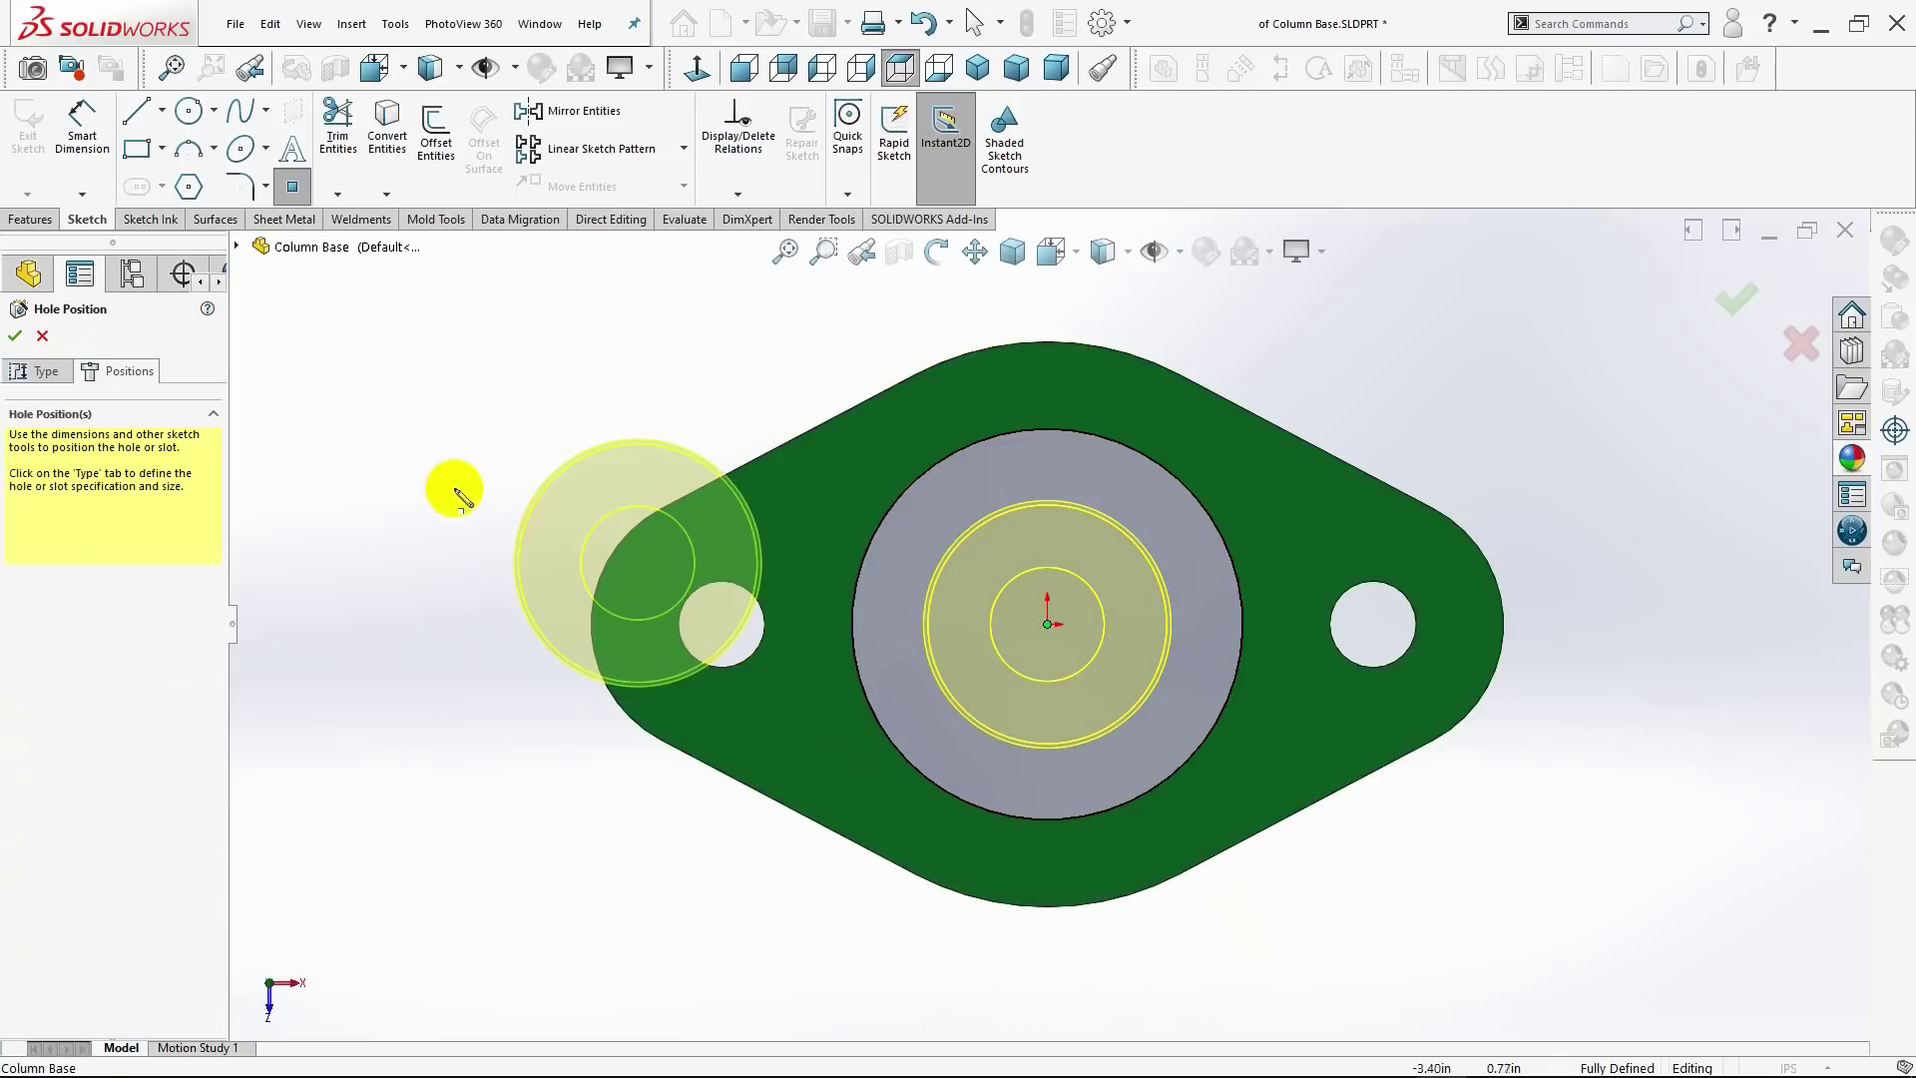
left_click(975, 68)
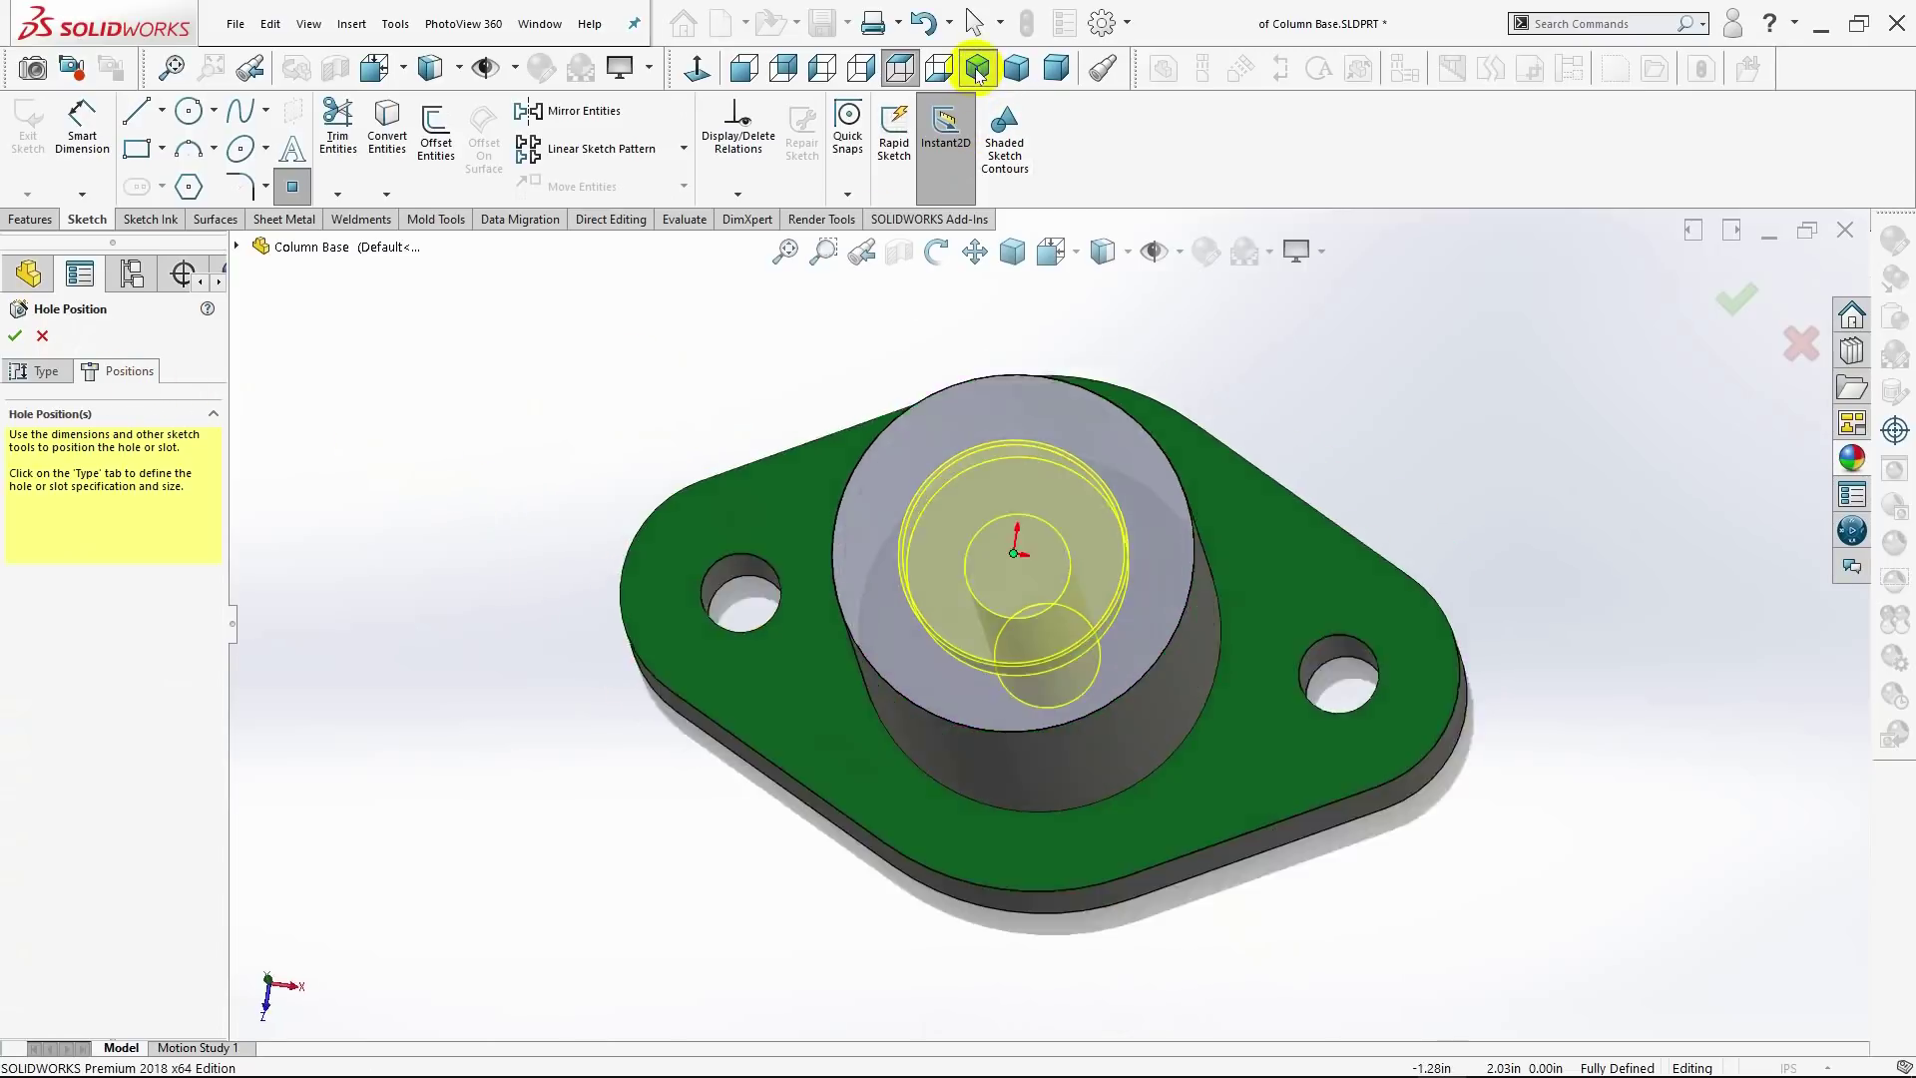
left_click(42, 375)
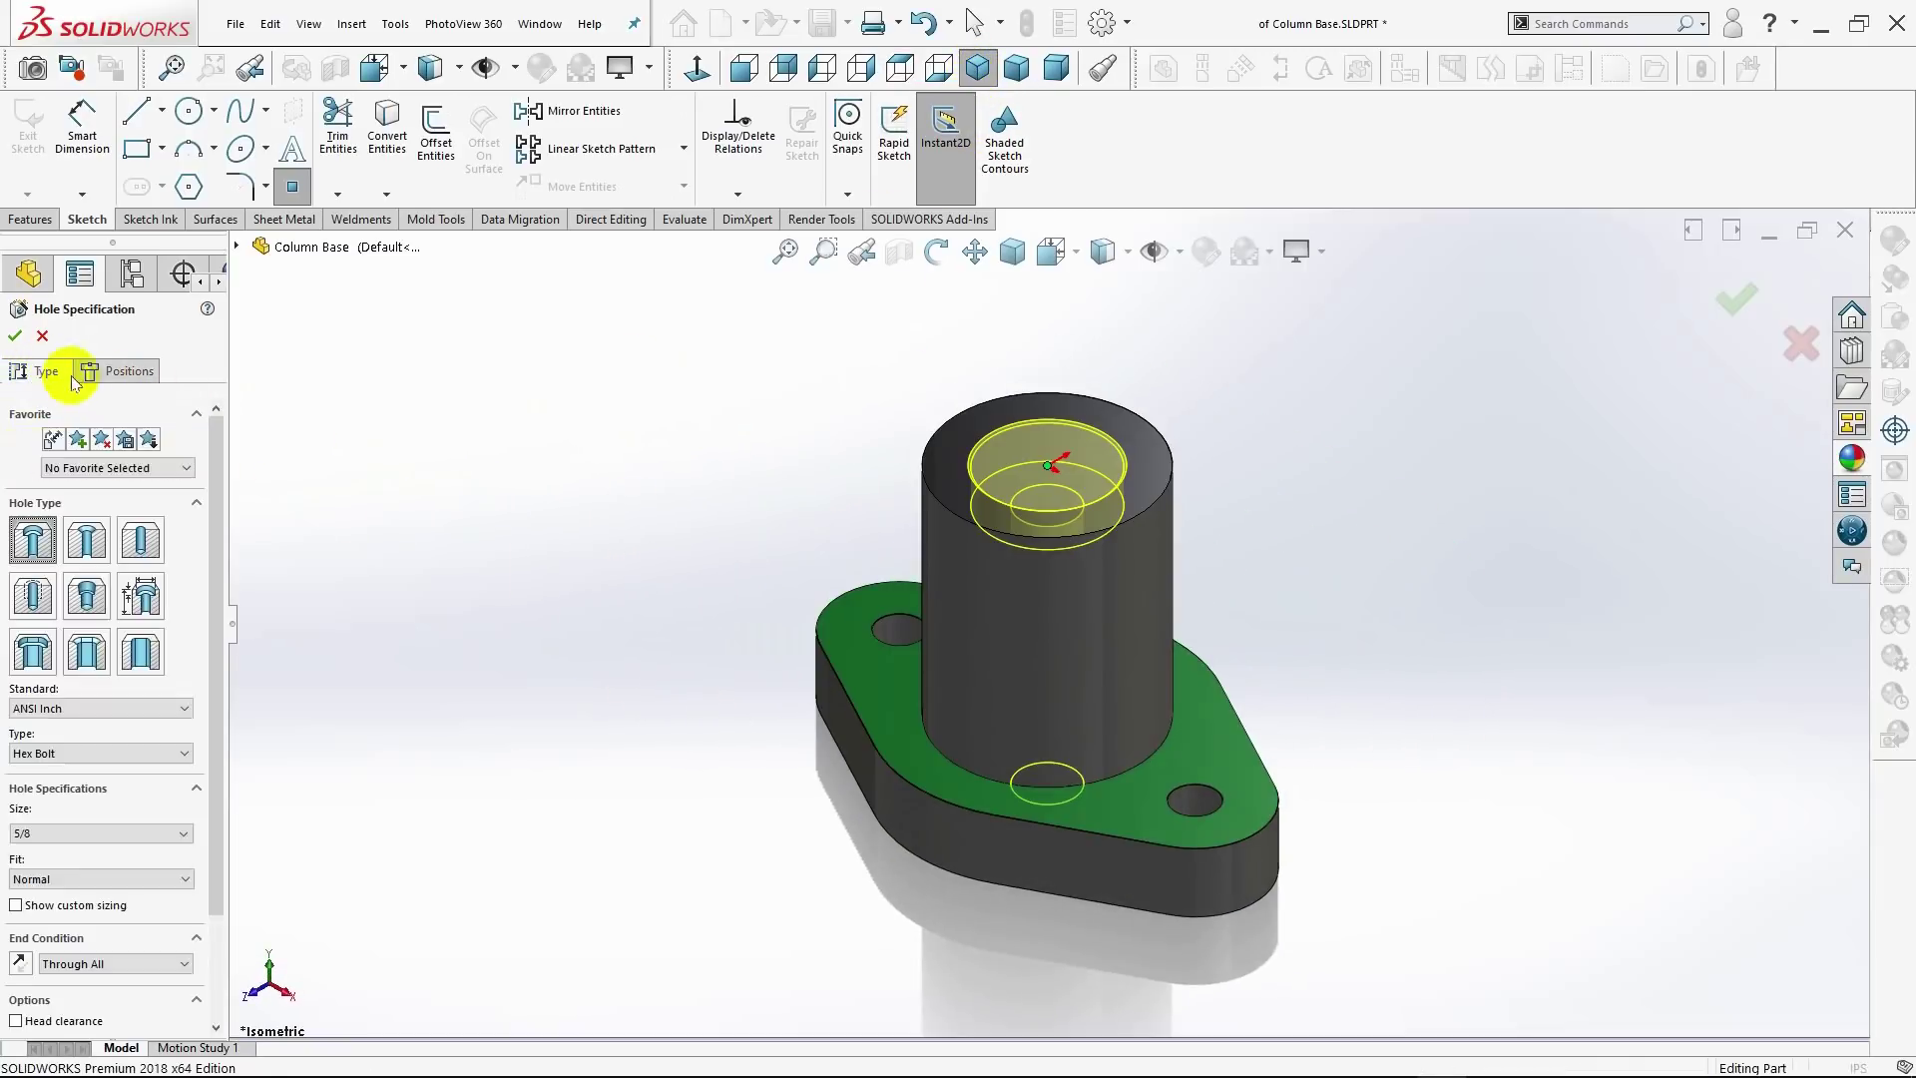
left_click(16, 337)
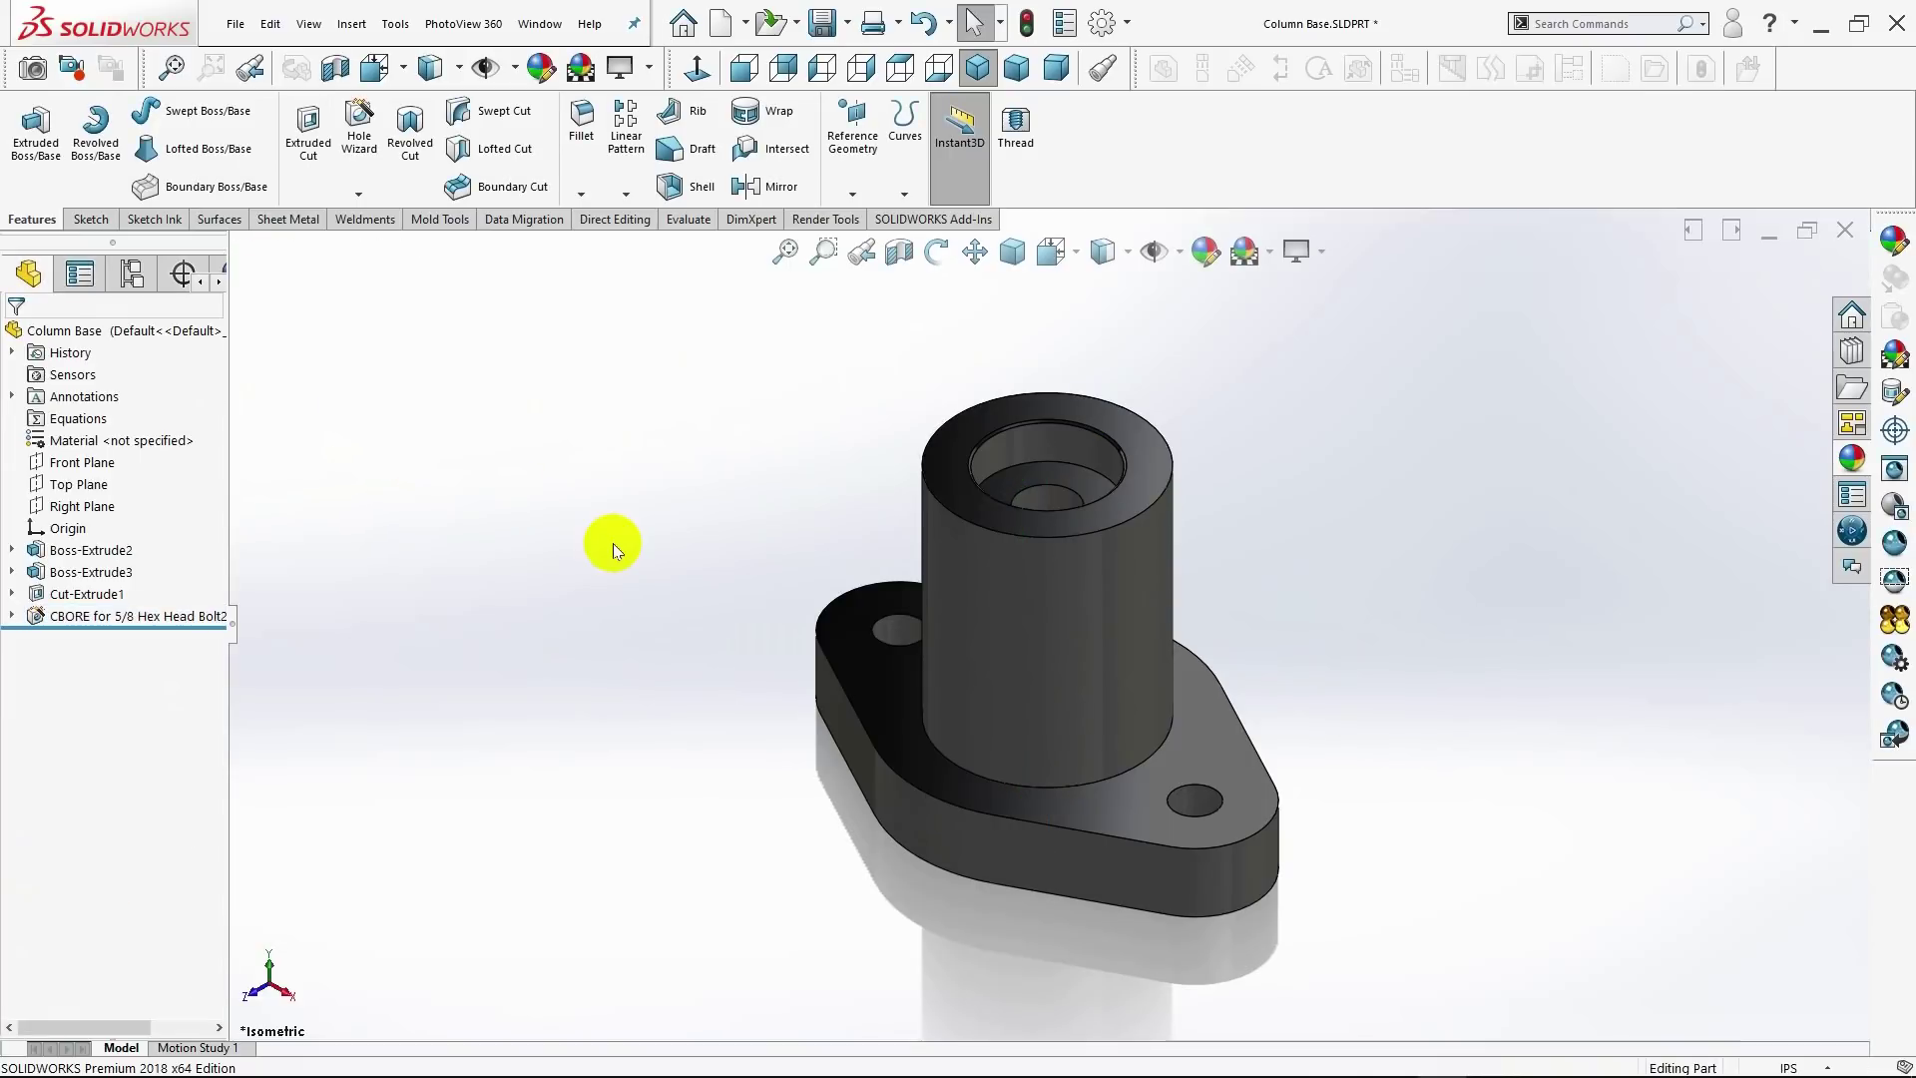
Step: Fillet the base's upper perimeter edge, the column's top outer edge and the column-to-base edge with a 0.10 in radius
middle_click_drag(612, 538, 573, 626)
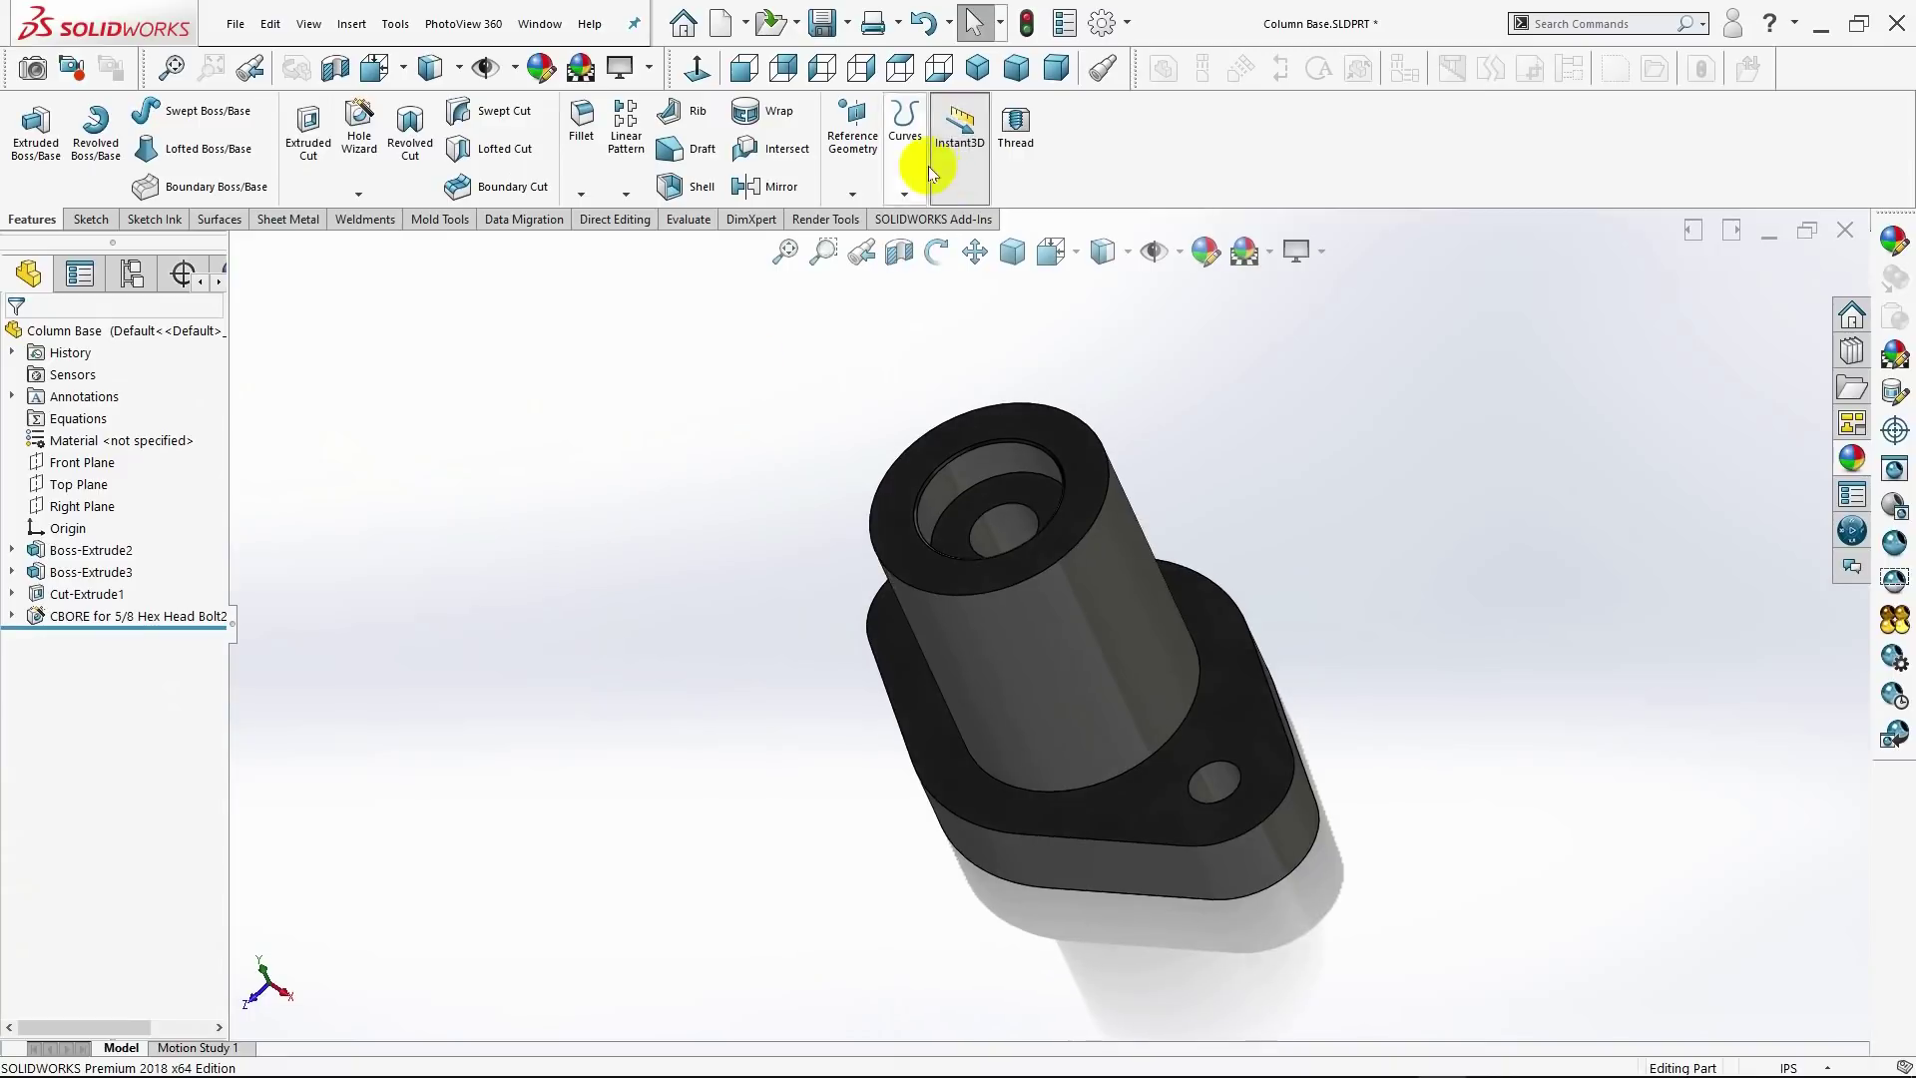
left_click(979, 76)
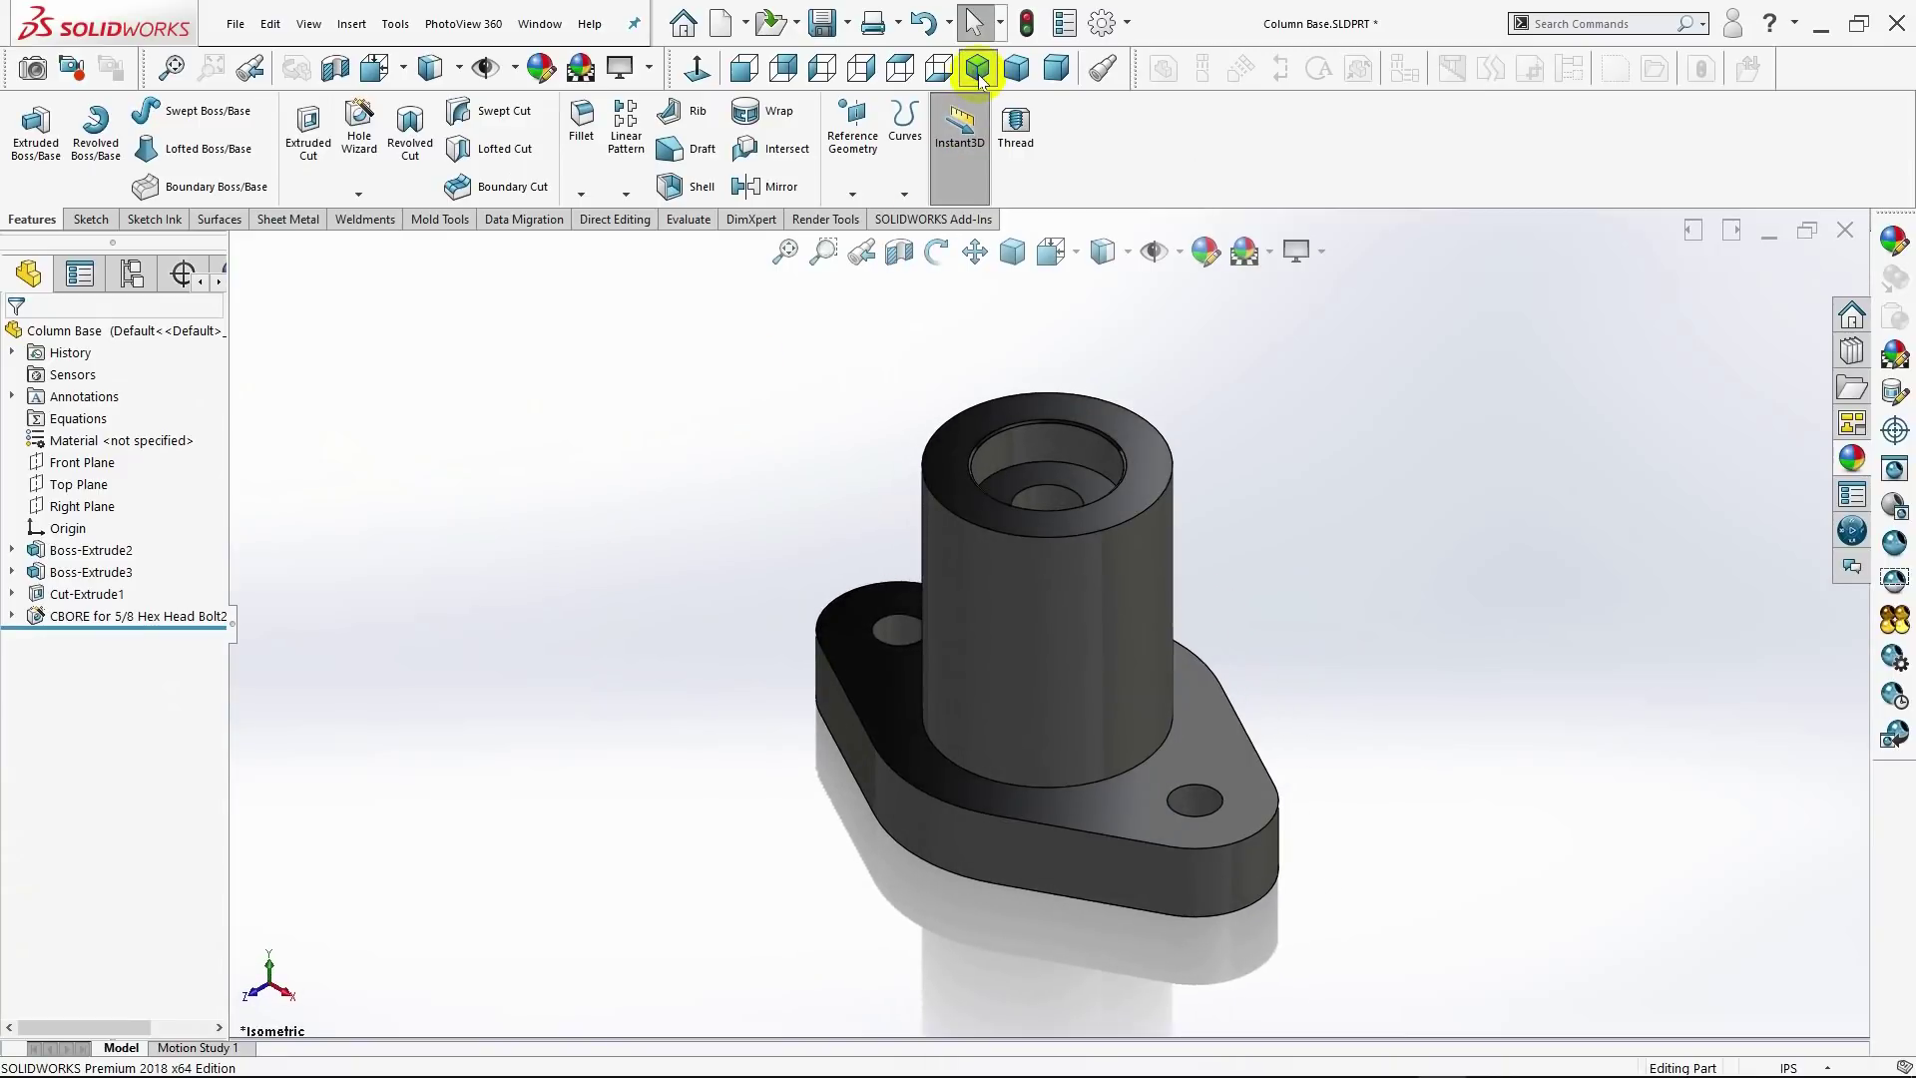
left_click(578, 159)
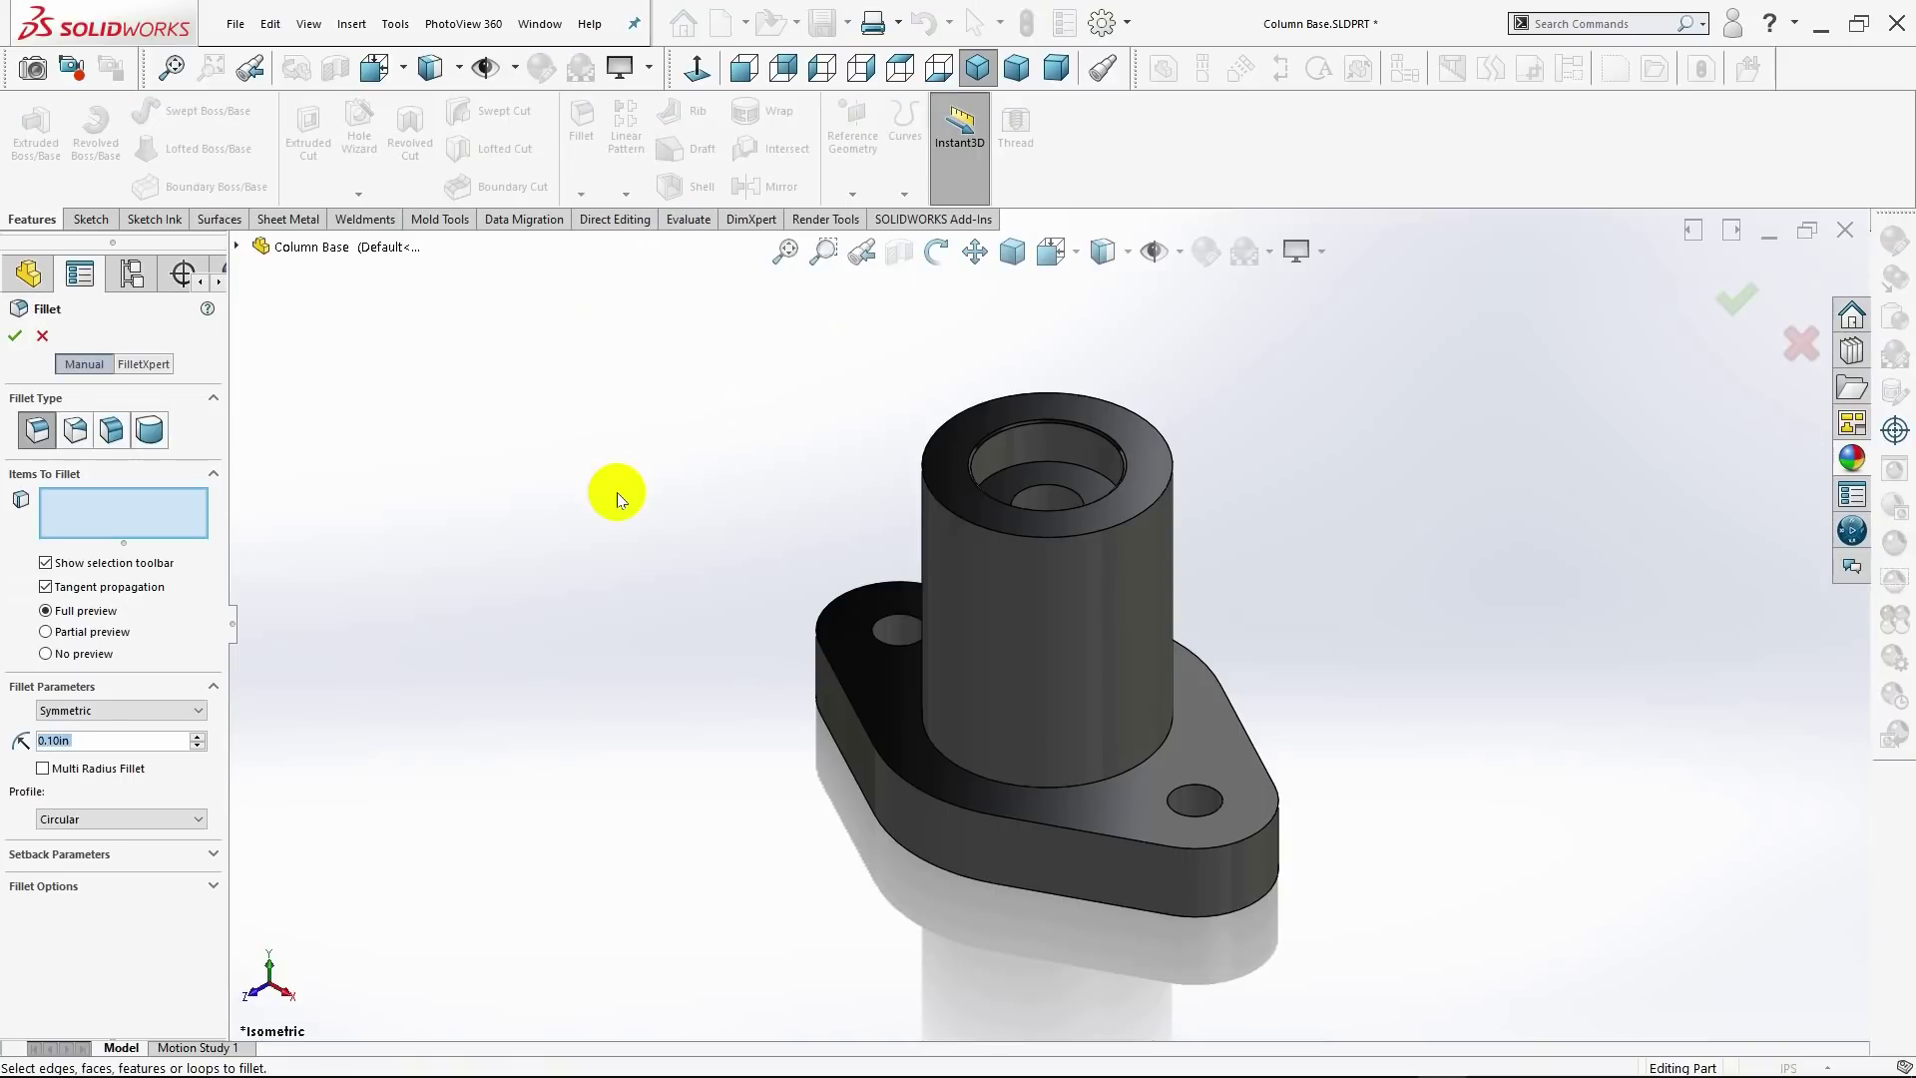
left_click(838, 681)
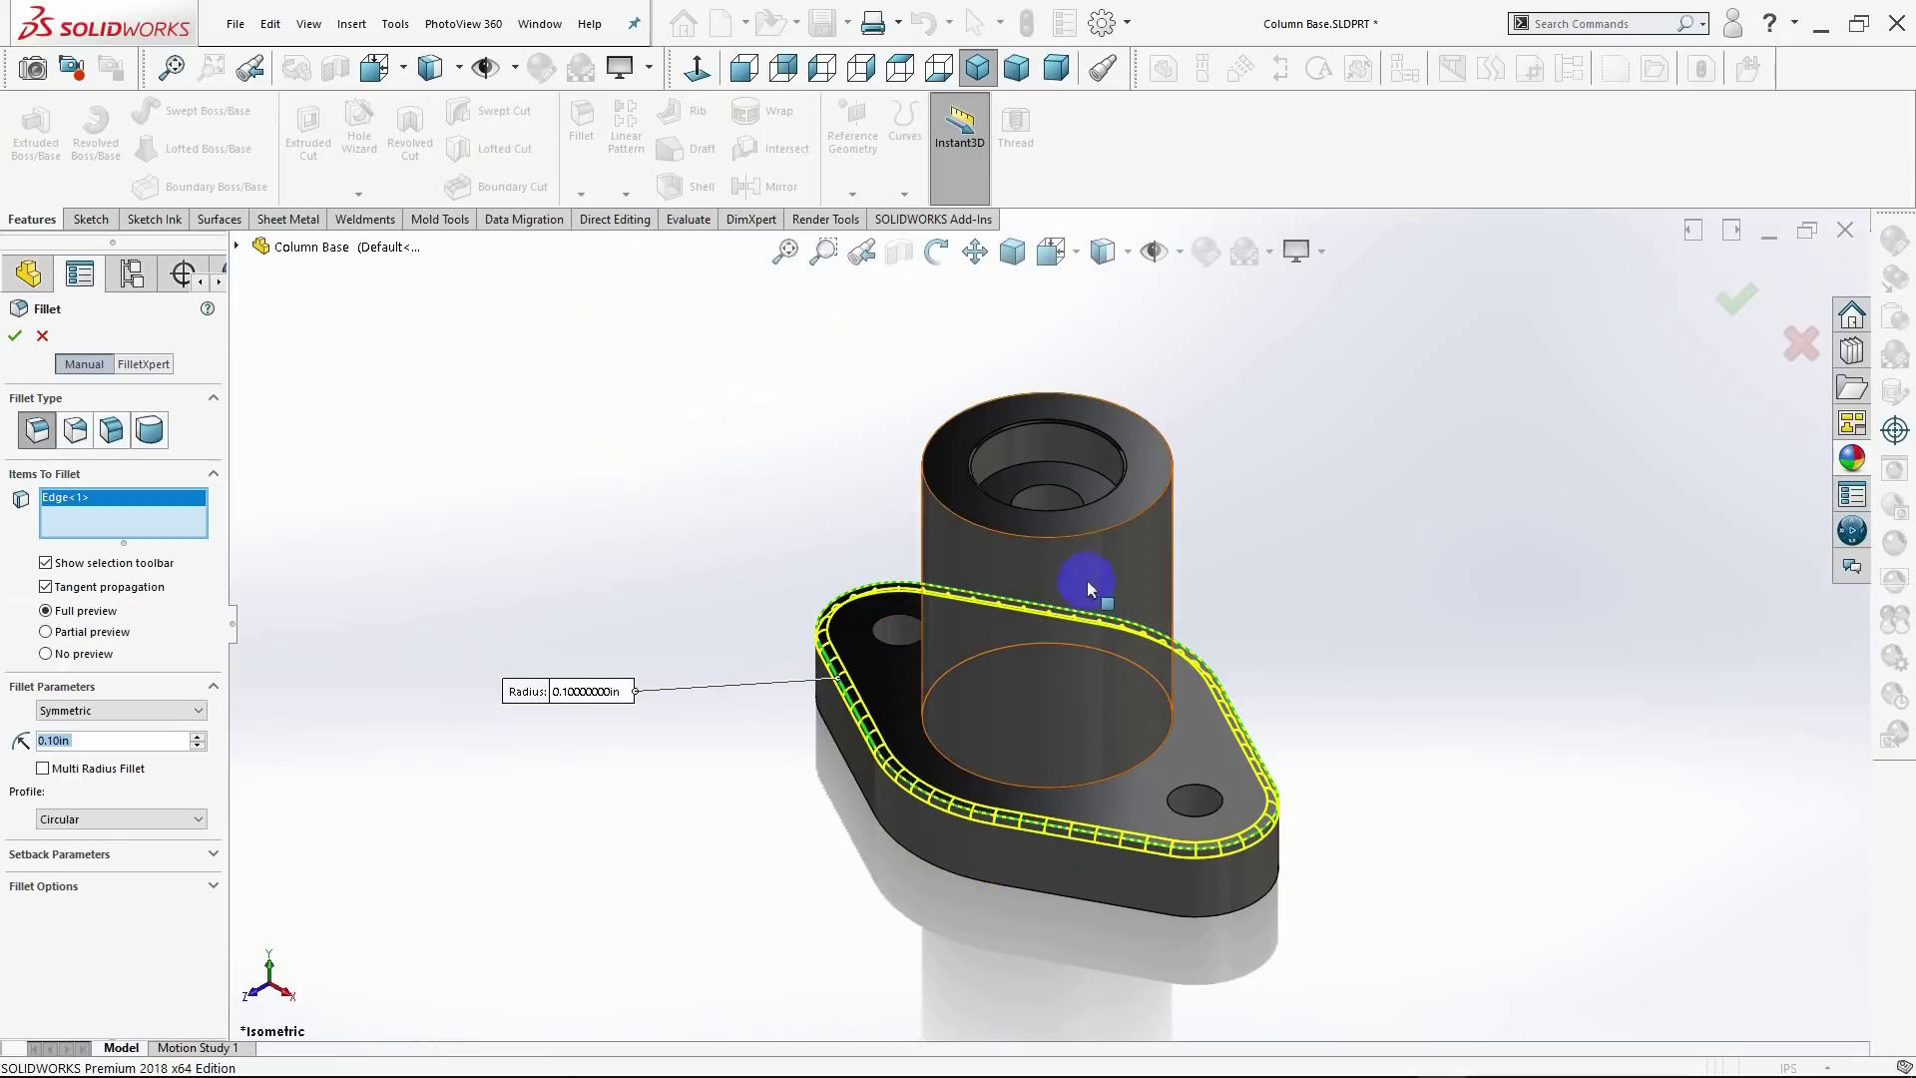
left_click(1147, 759)
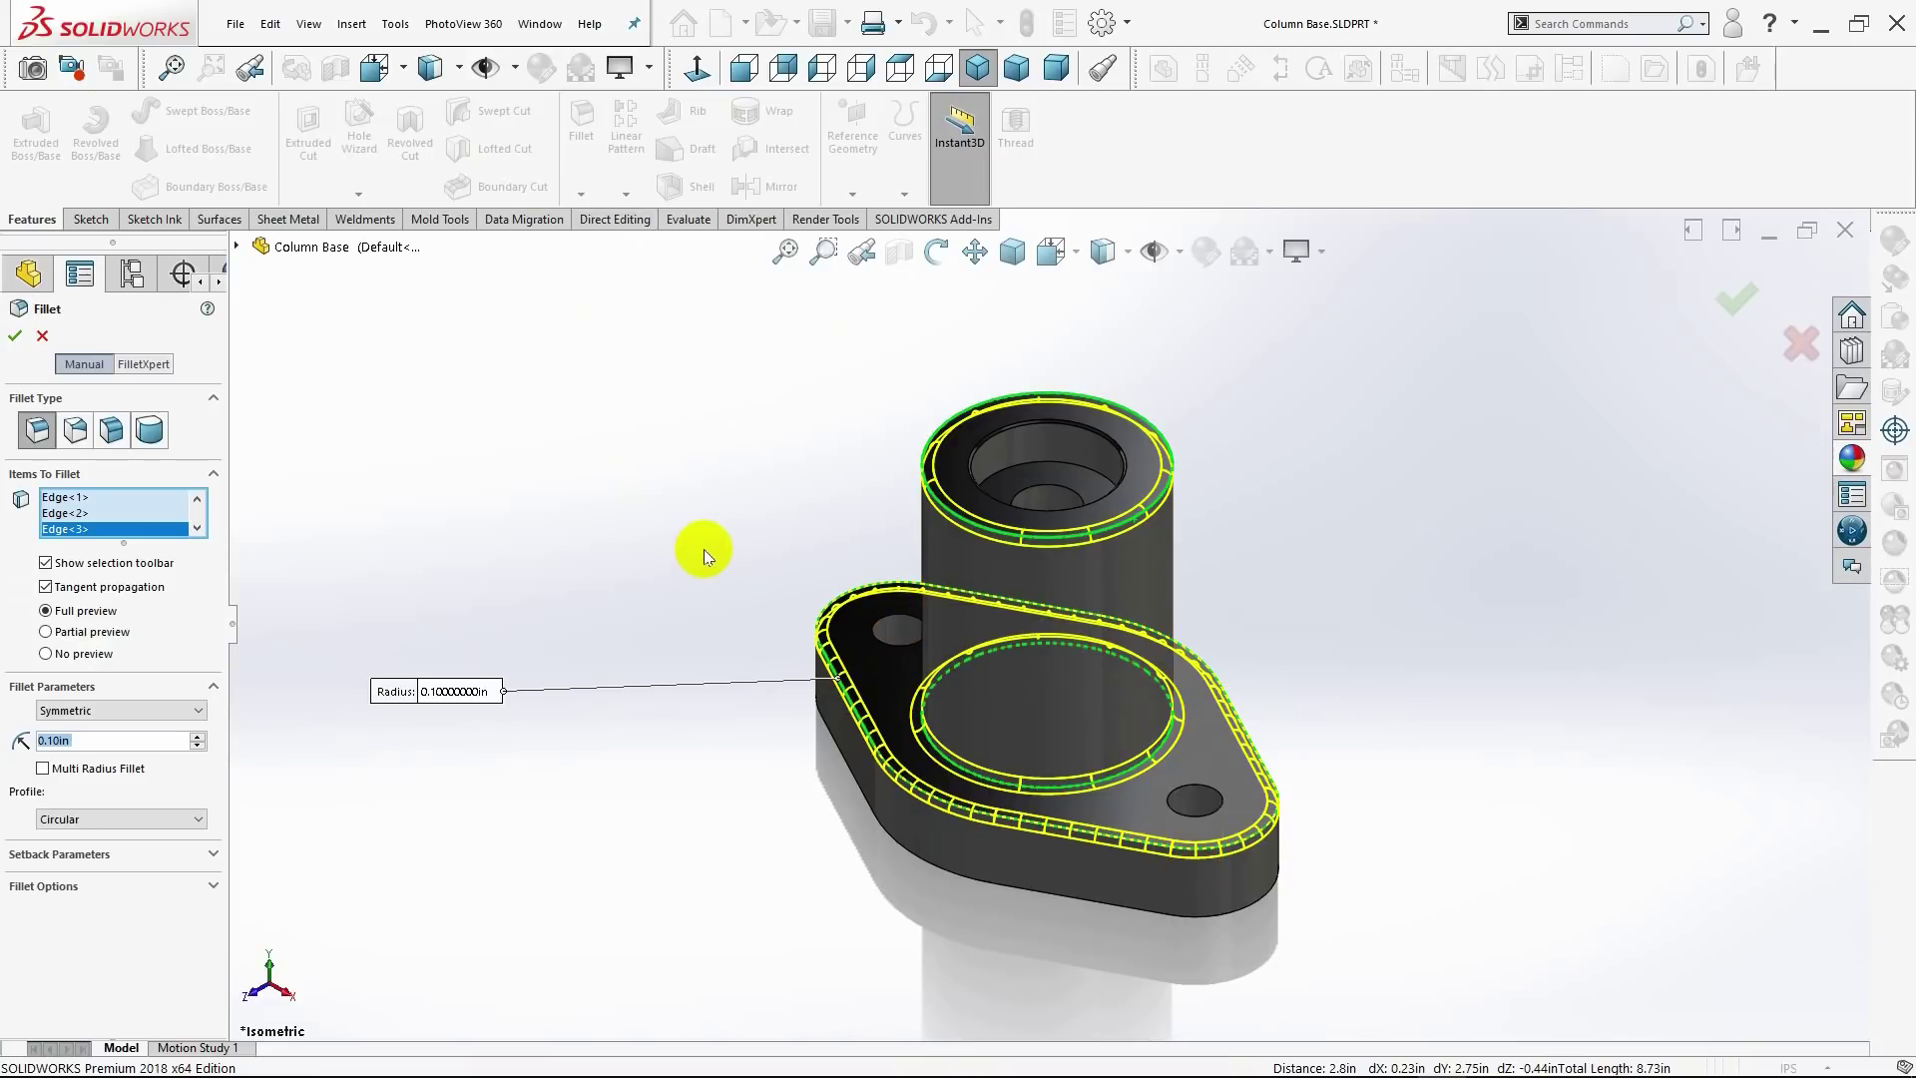
left_click(13, 336)
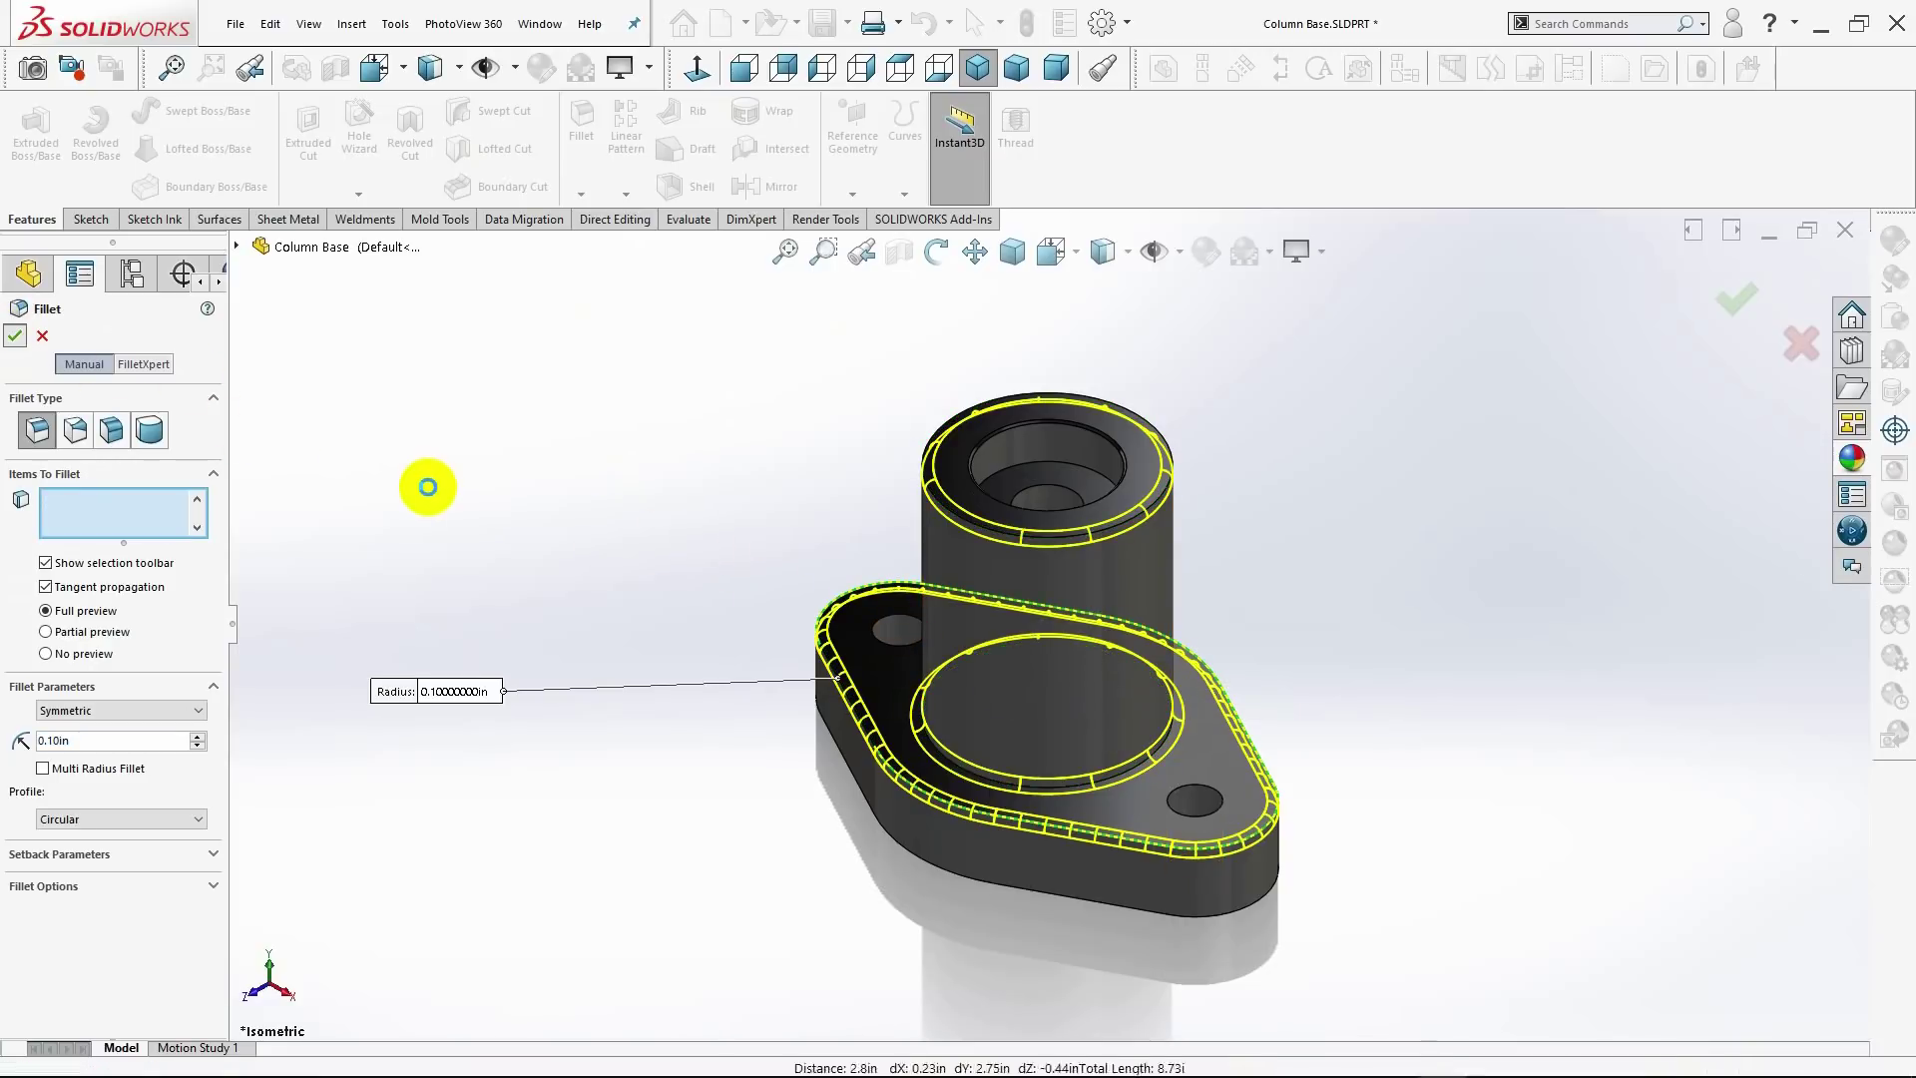
Step: Start a fillet on the counterbore's top rim and the upper edges of both base holes
mouse_move(515, 573)
middle_mouse_down()
mouse_move(505, 521)
mouse_move(543, 432)
mouse_move(698, 479)
mouse_move(545, 558)
middle_mouse_up()
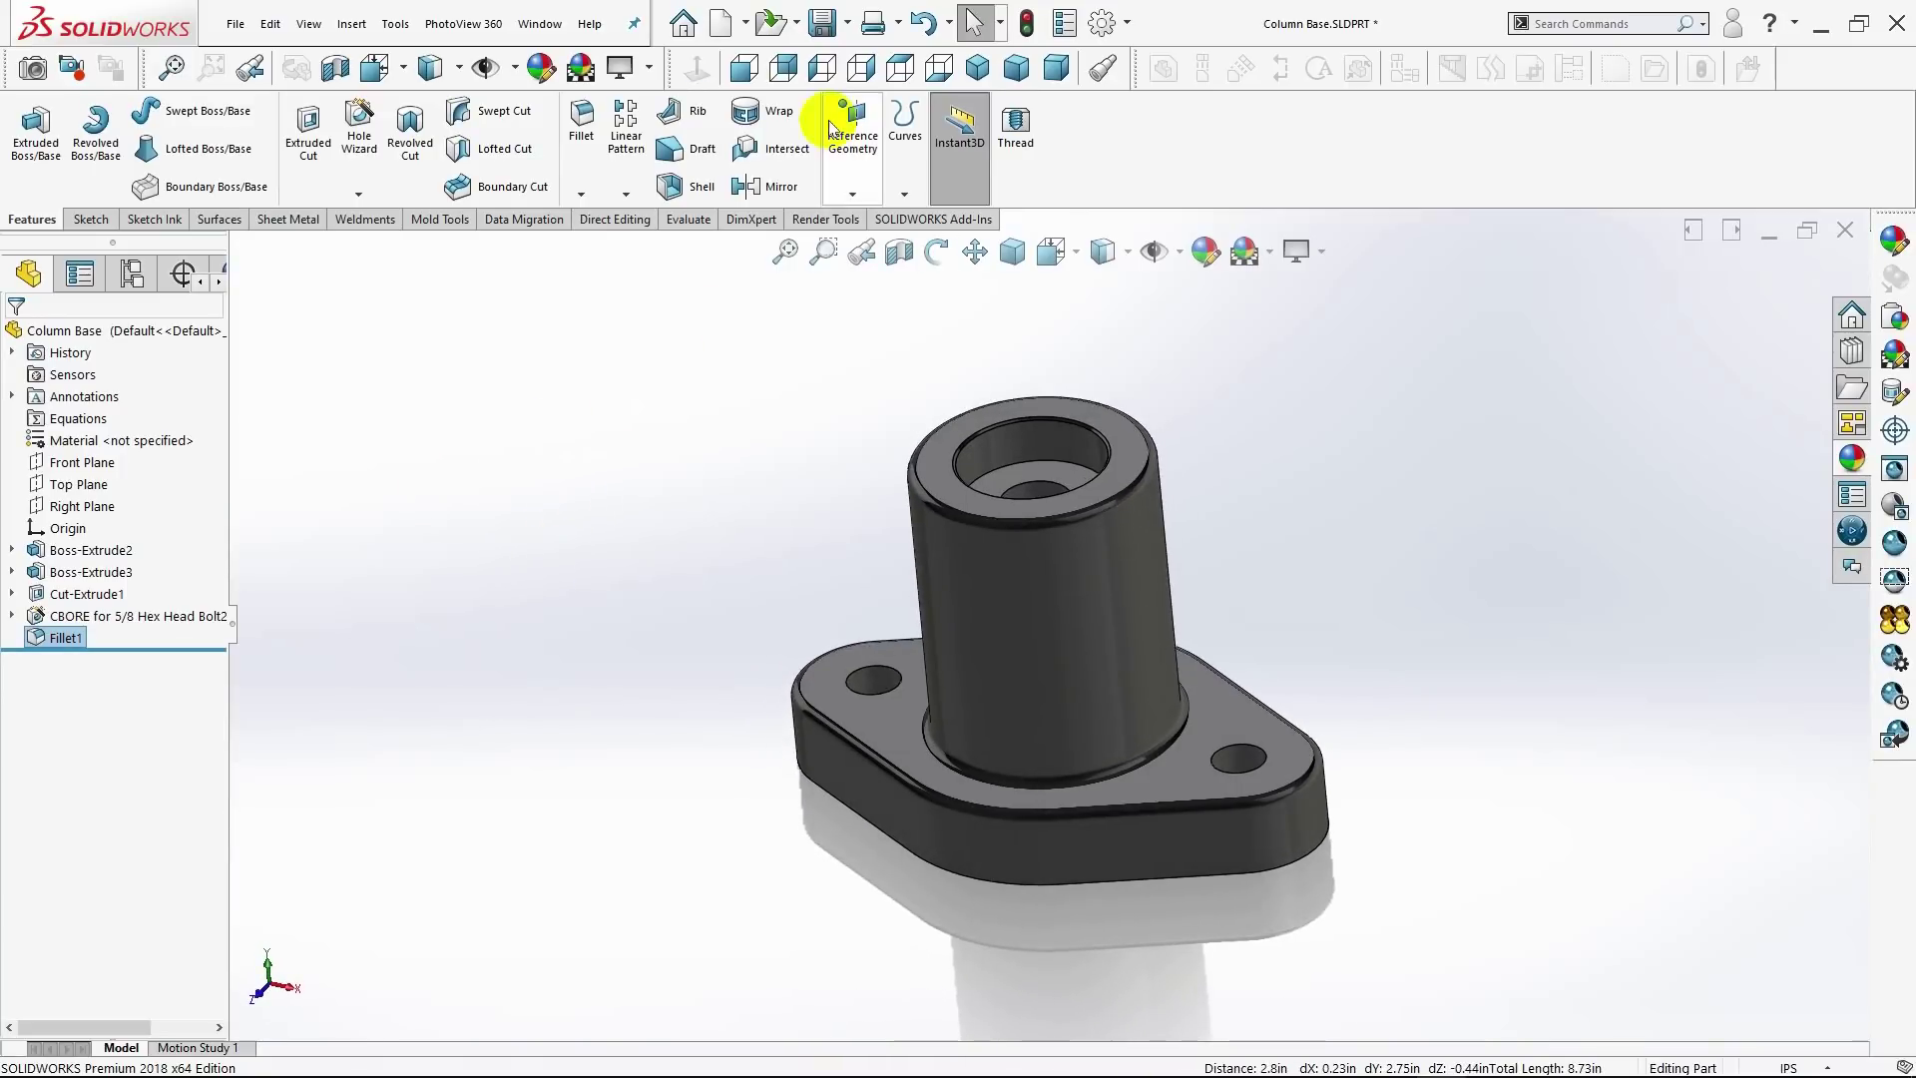
left_click(976, 67)
left_click(1000, 179)
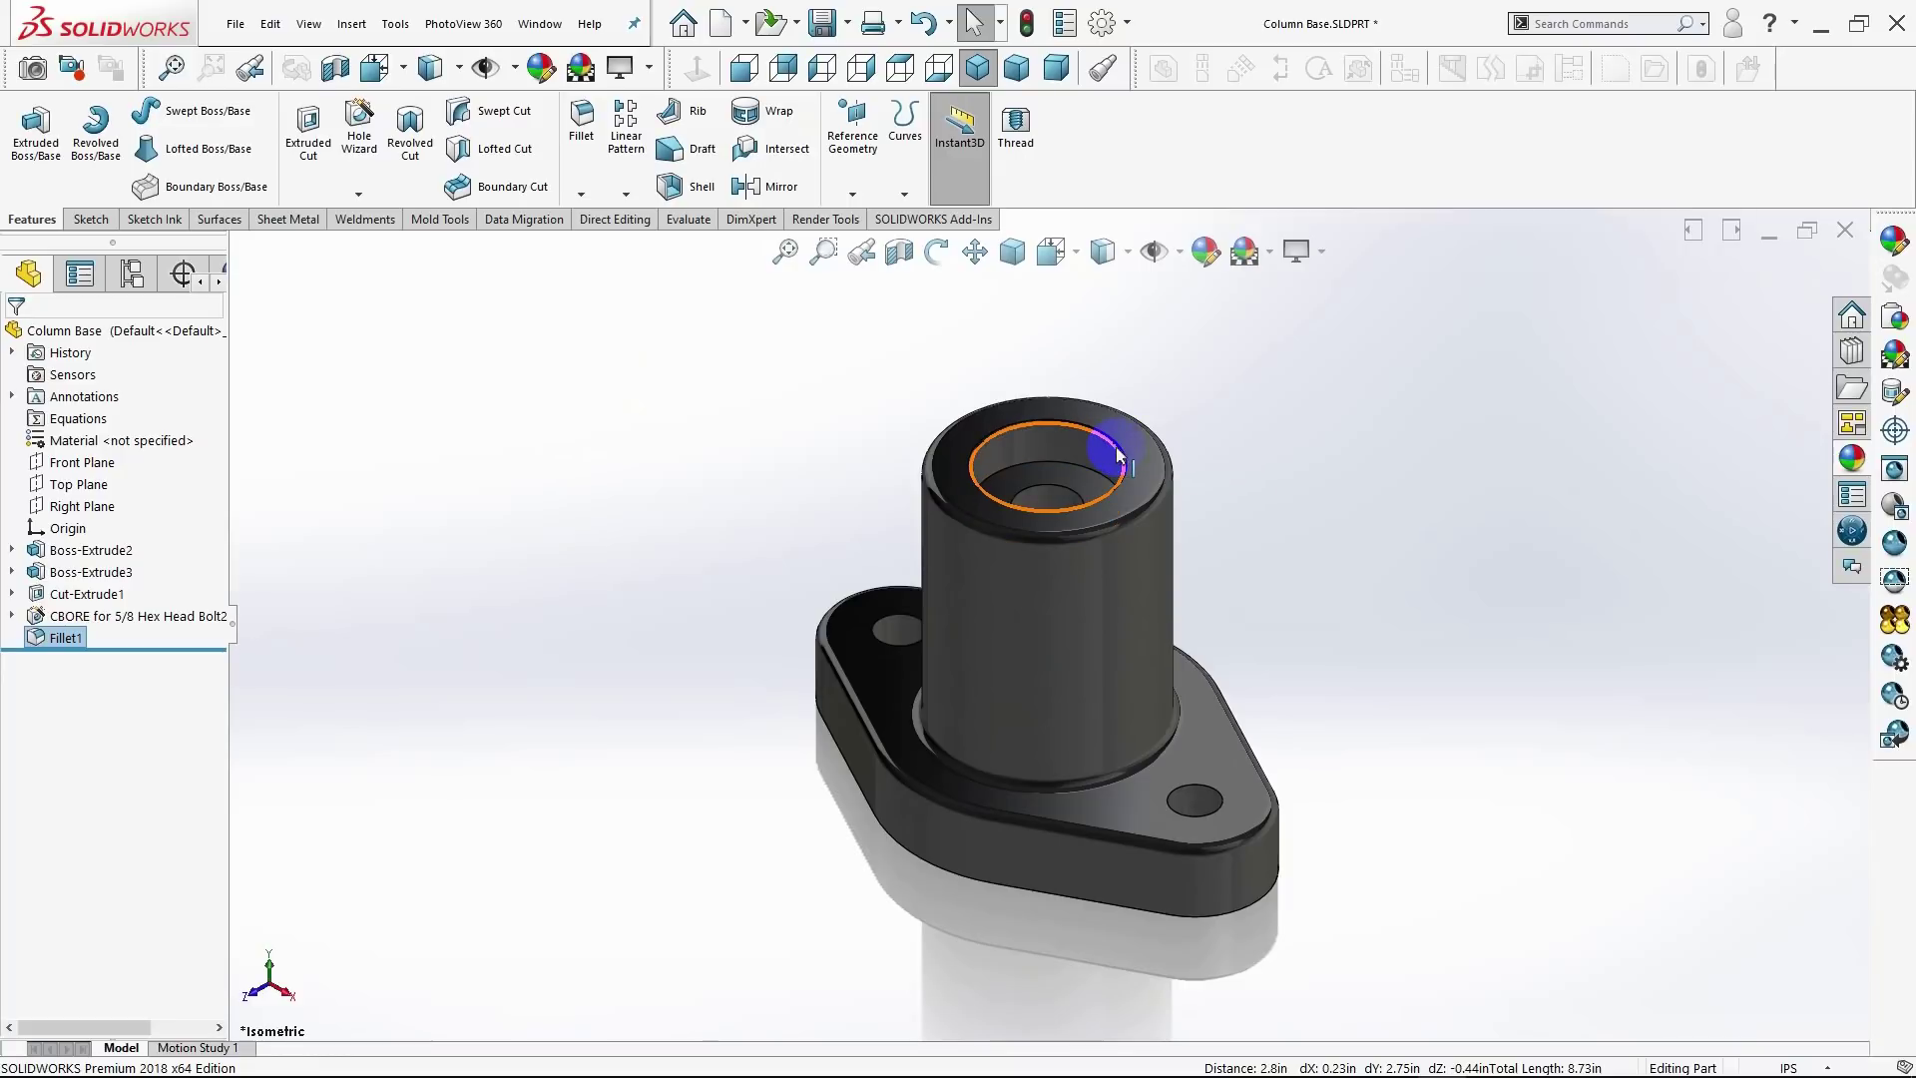
left_click(1117, 455)
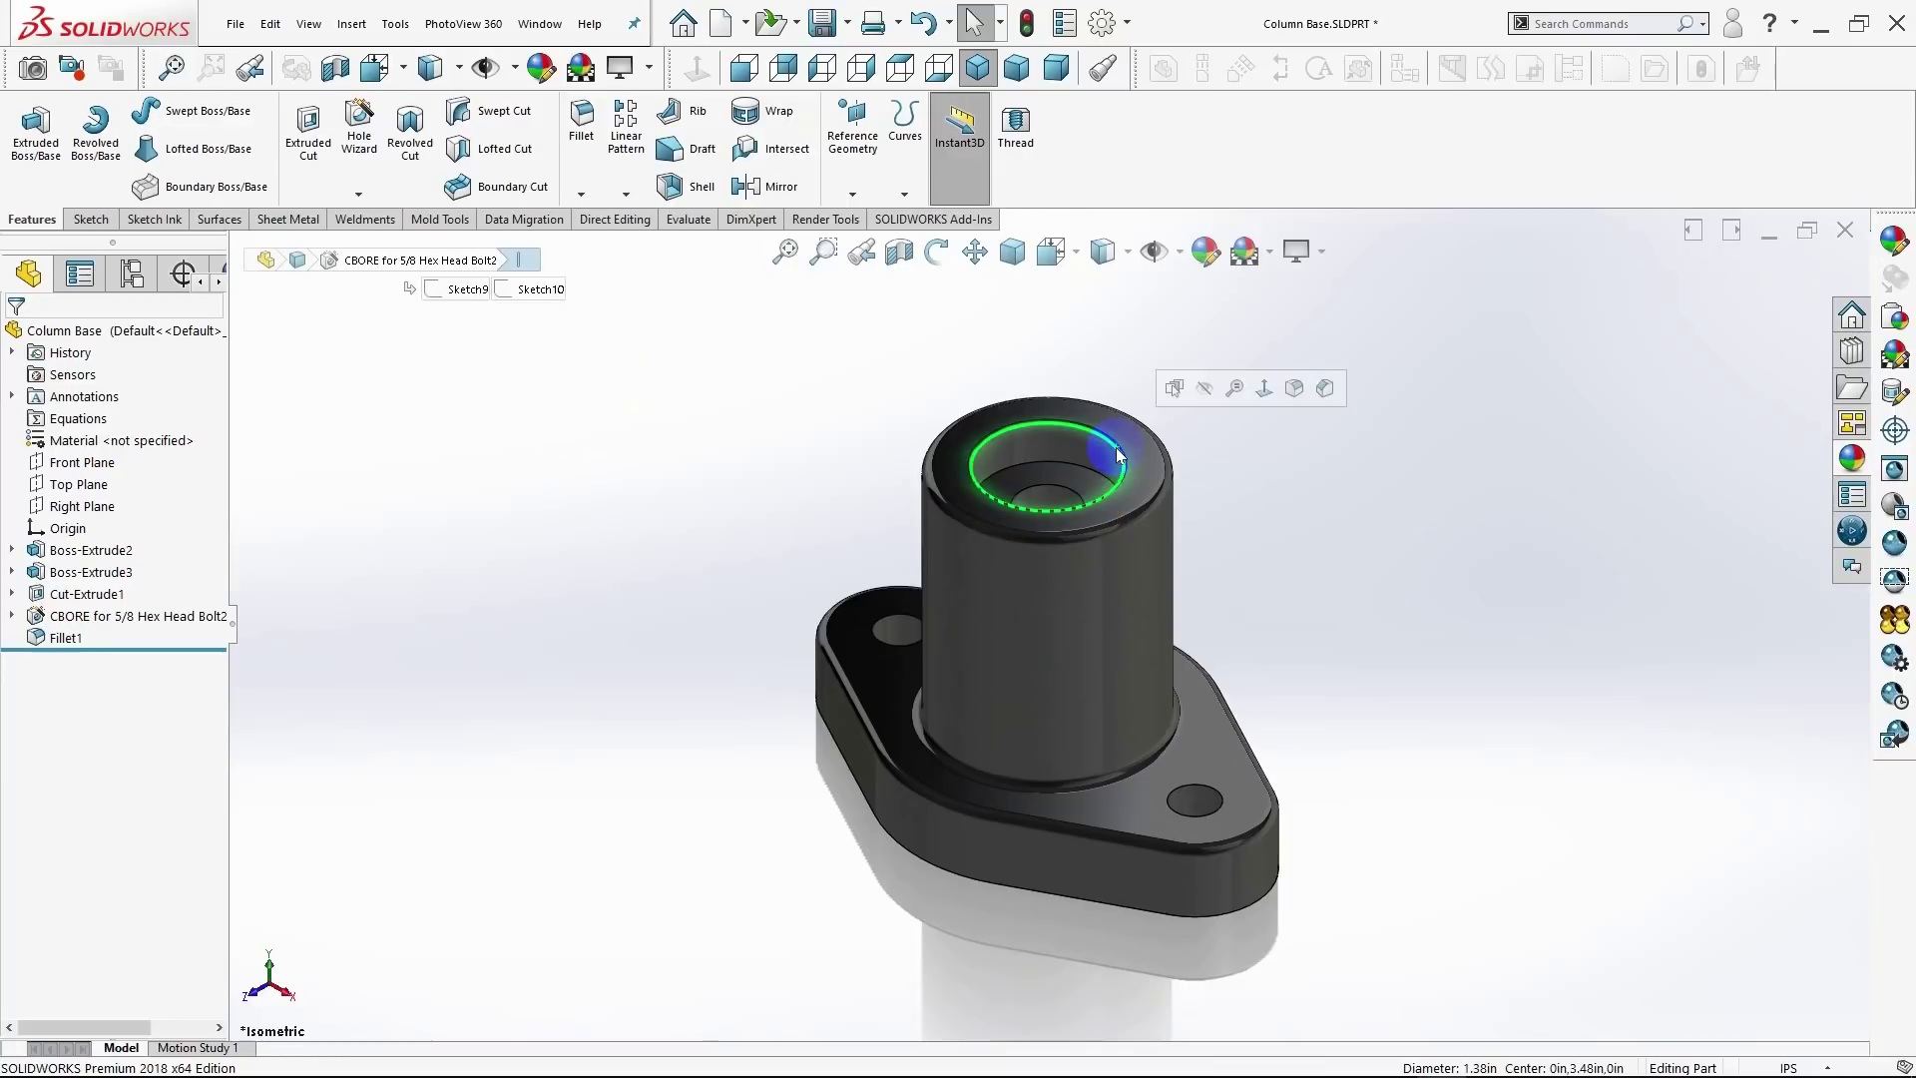
left_click(581, 122)
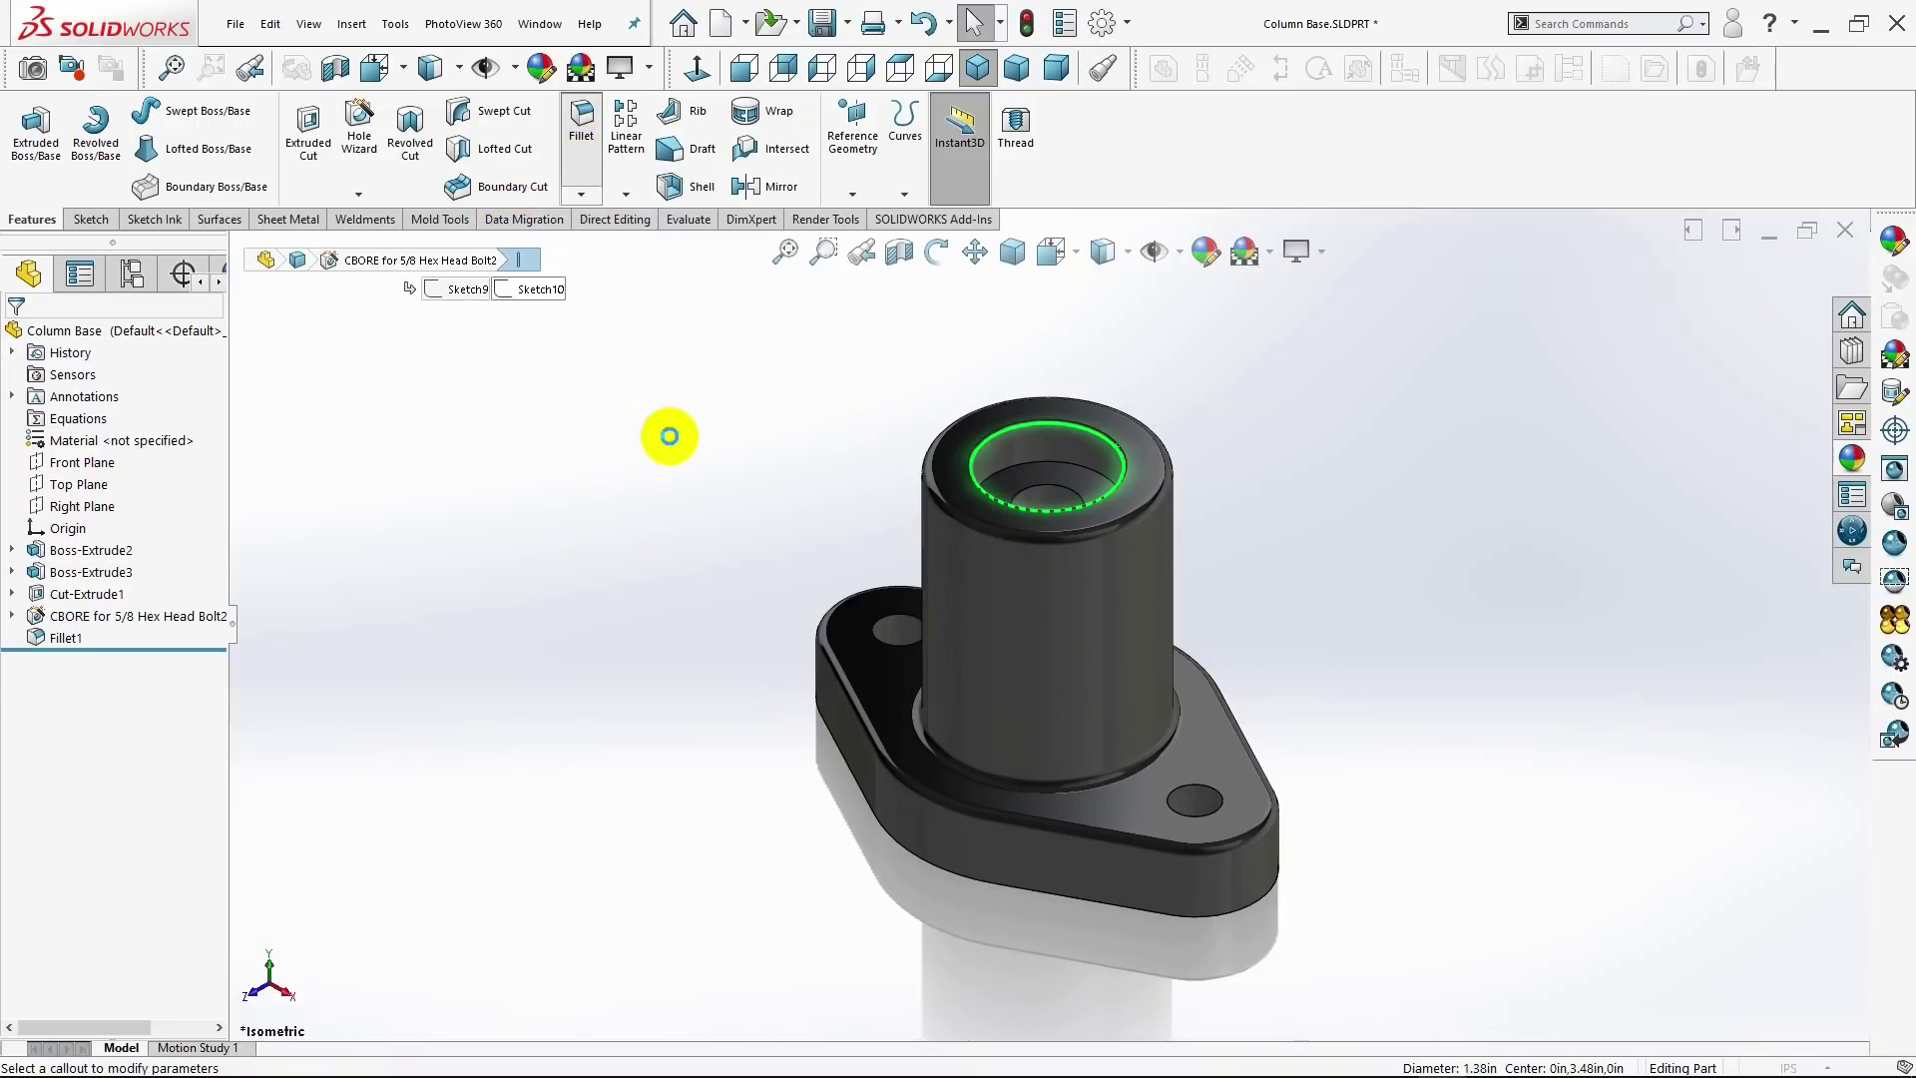
left_click(1109, 438)
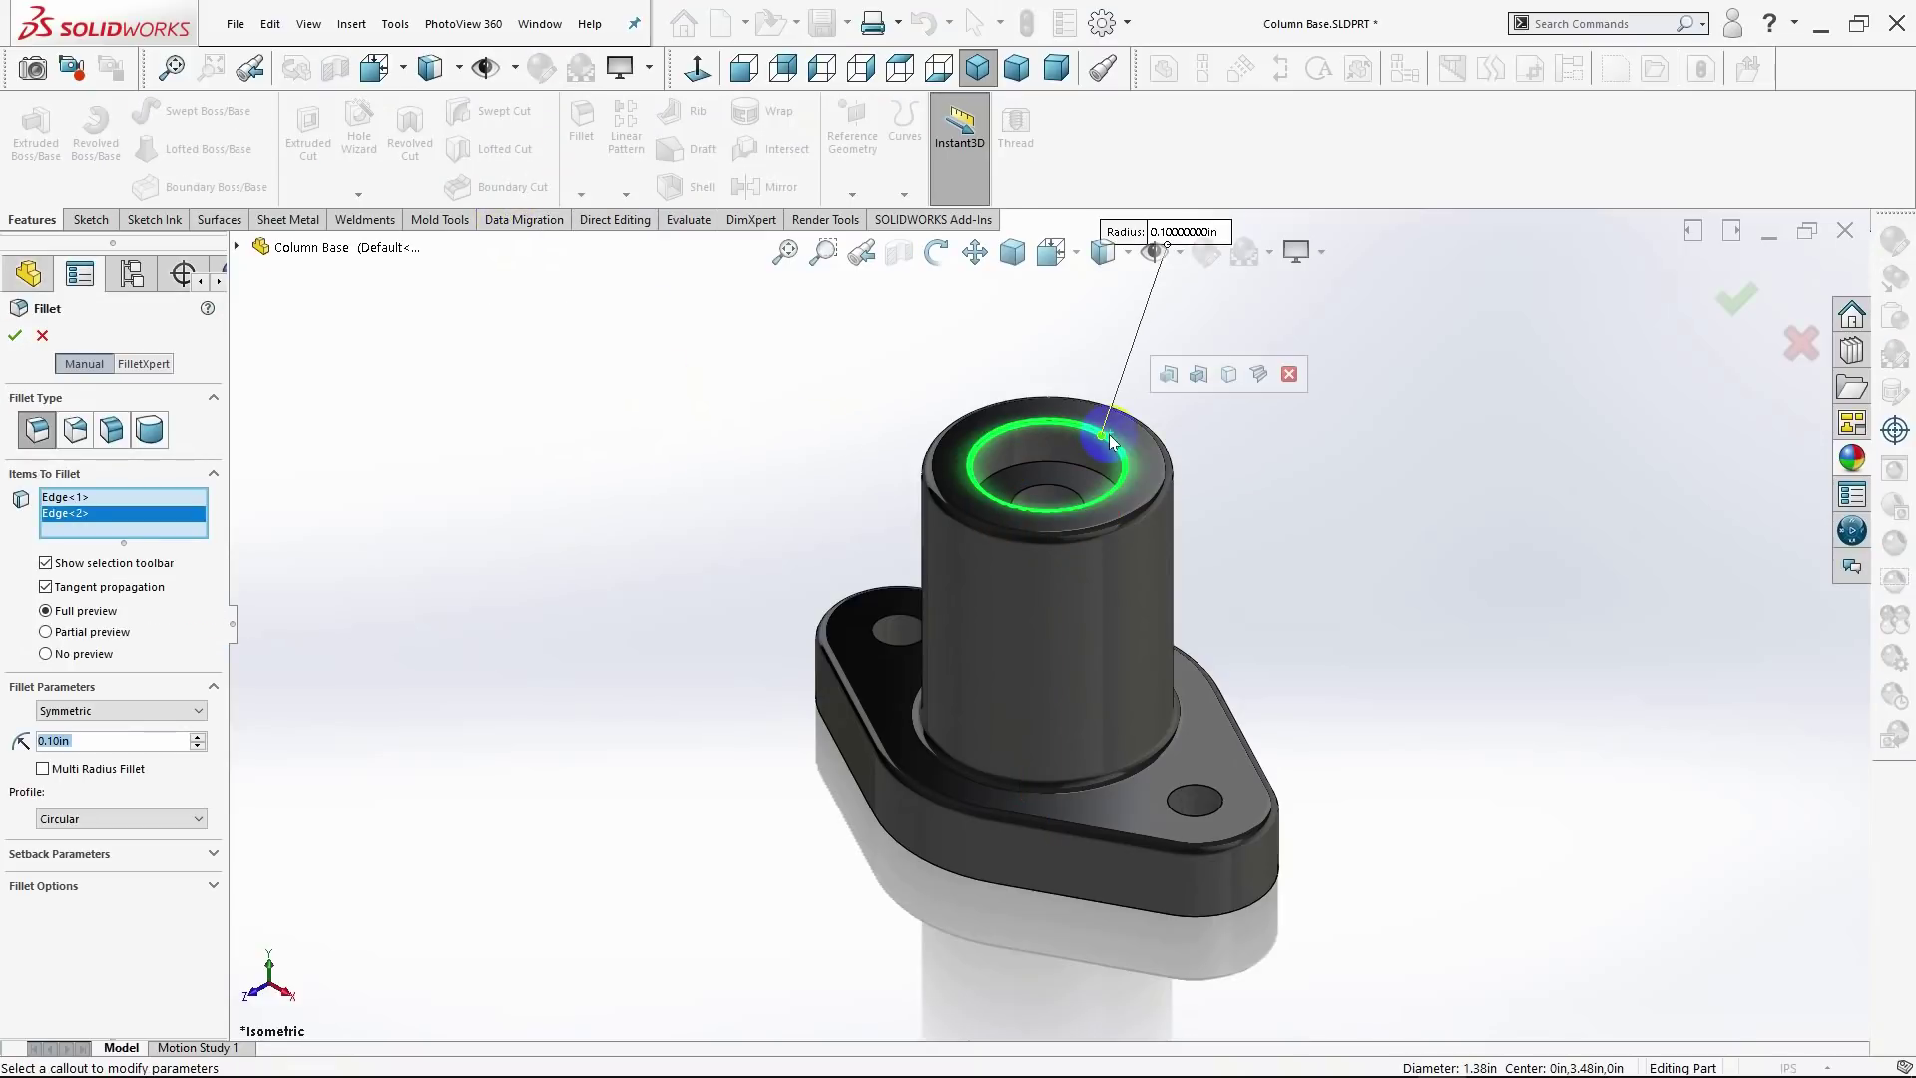
right_click(61, 521)
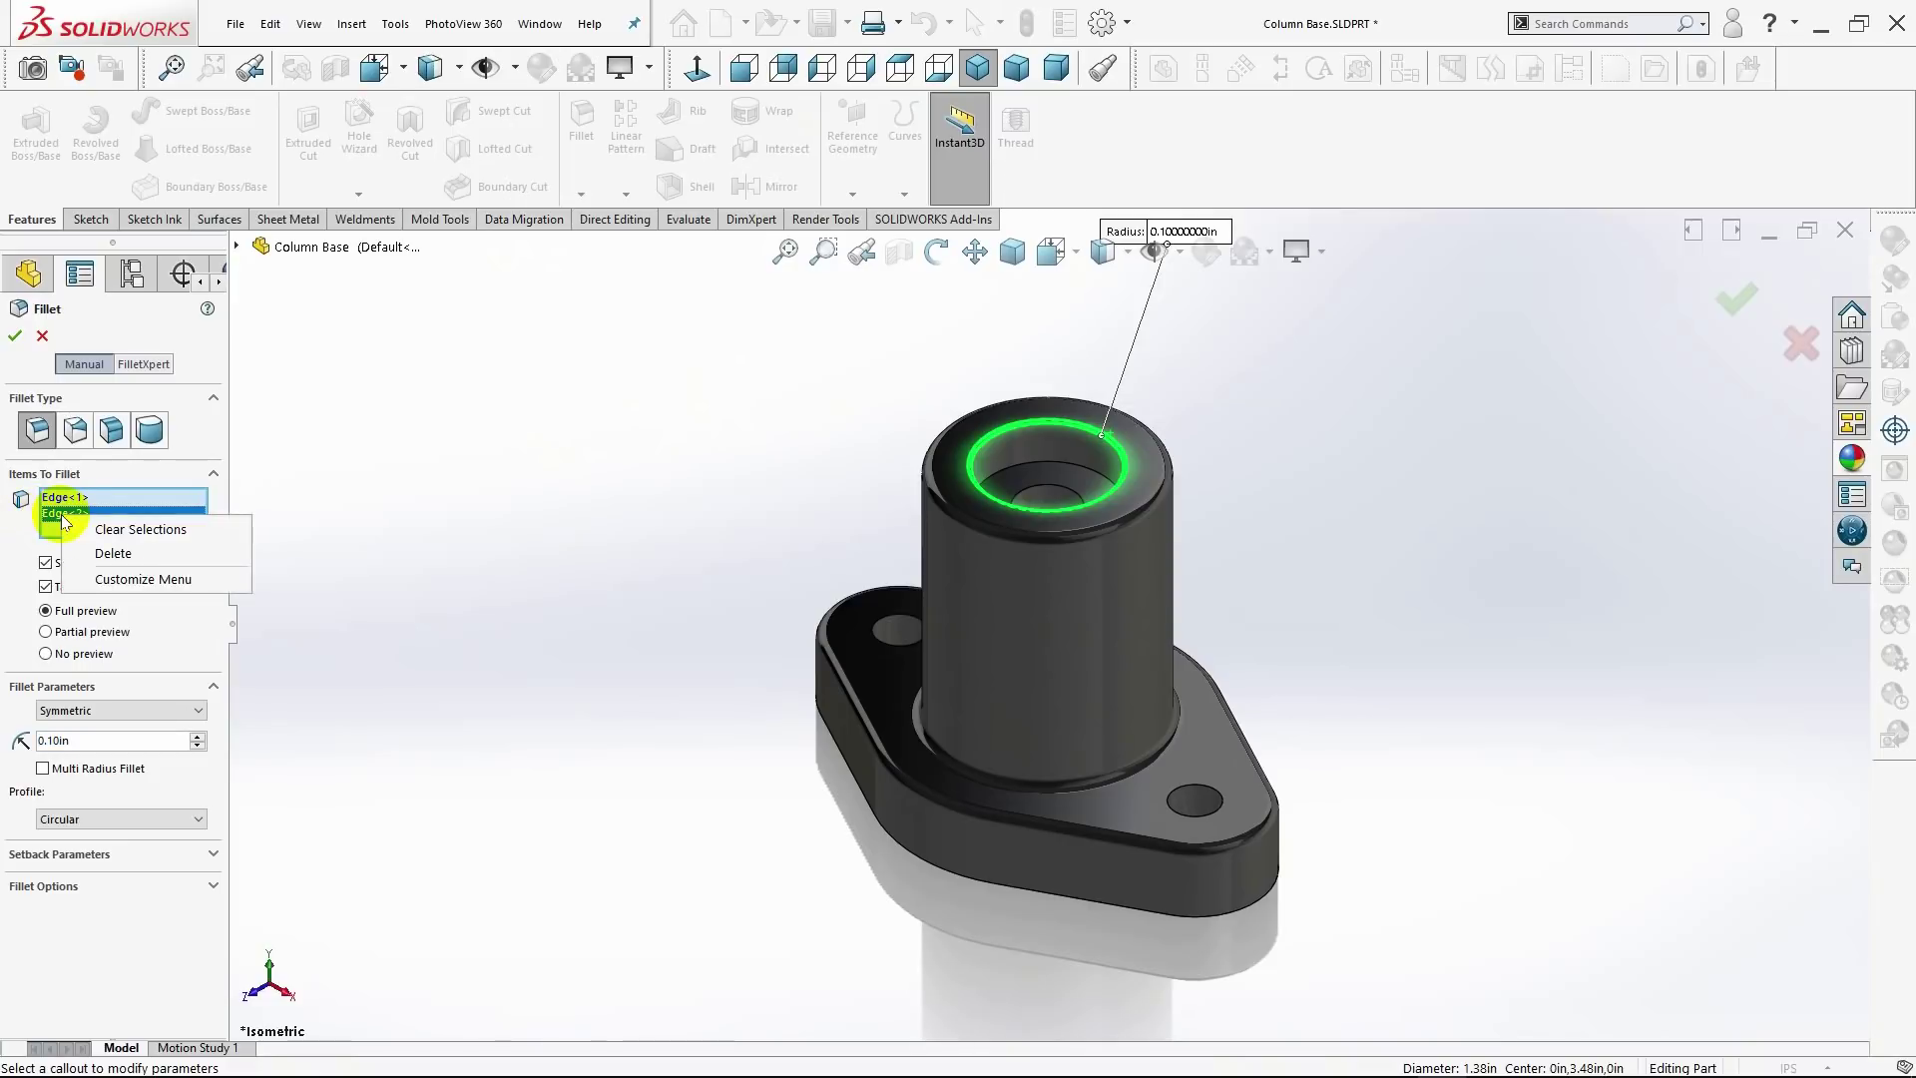
left_click(85, 548)
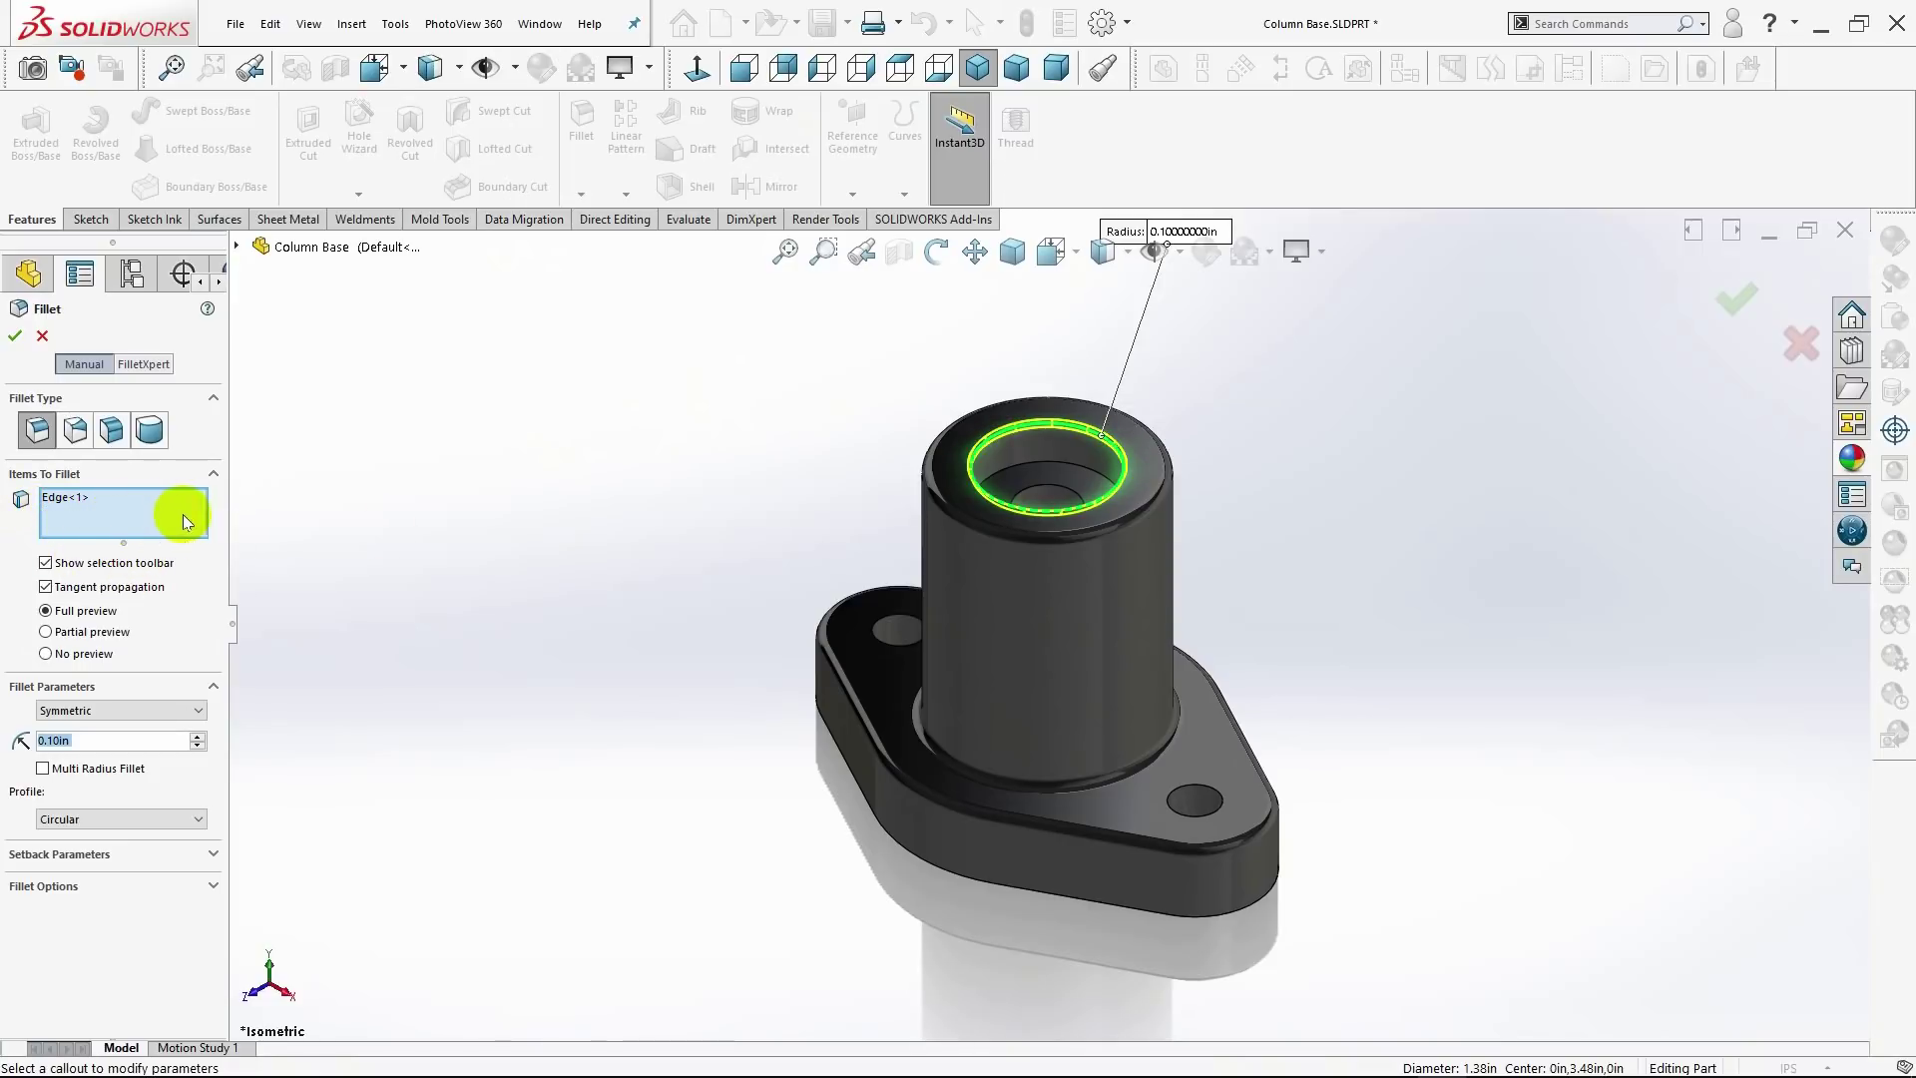
left_click(1196, 804)
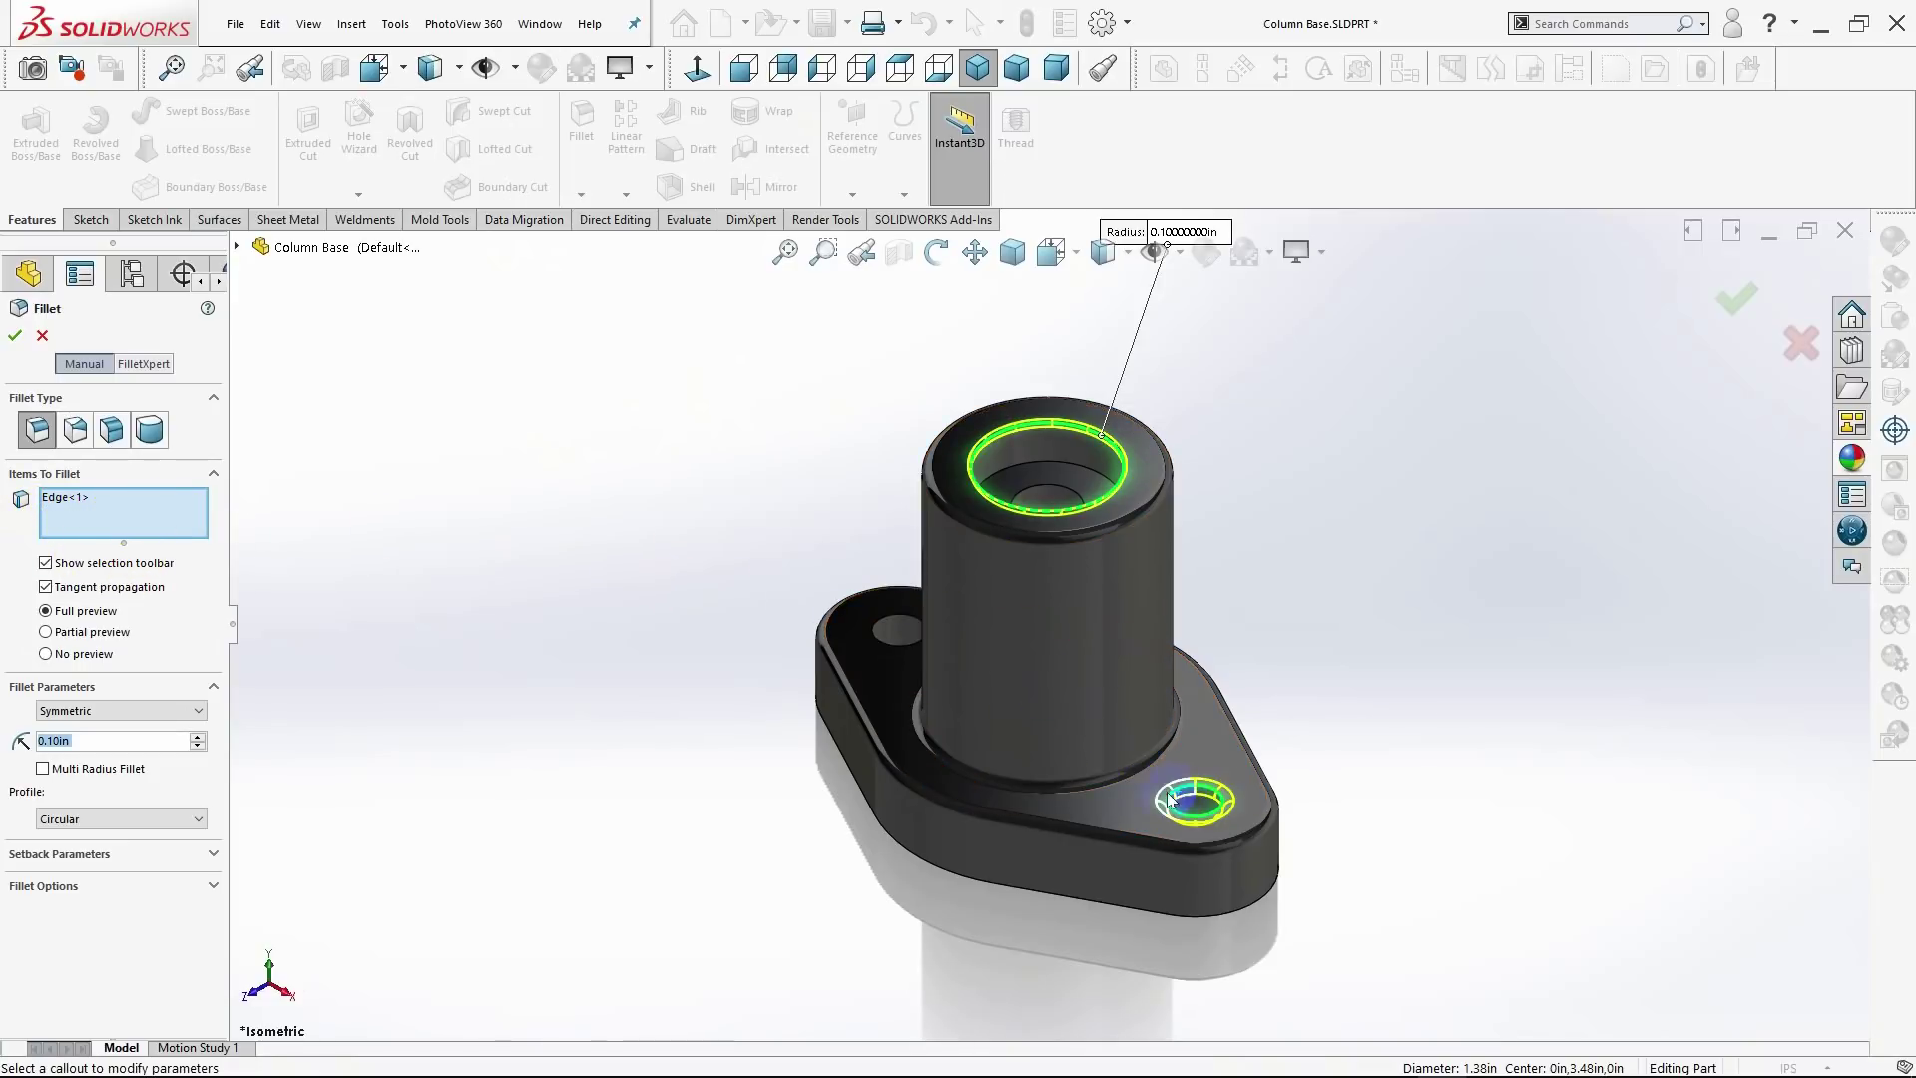
left_click(878, 644)
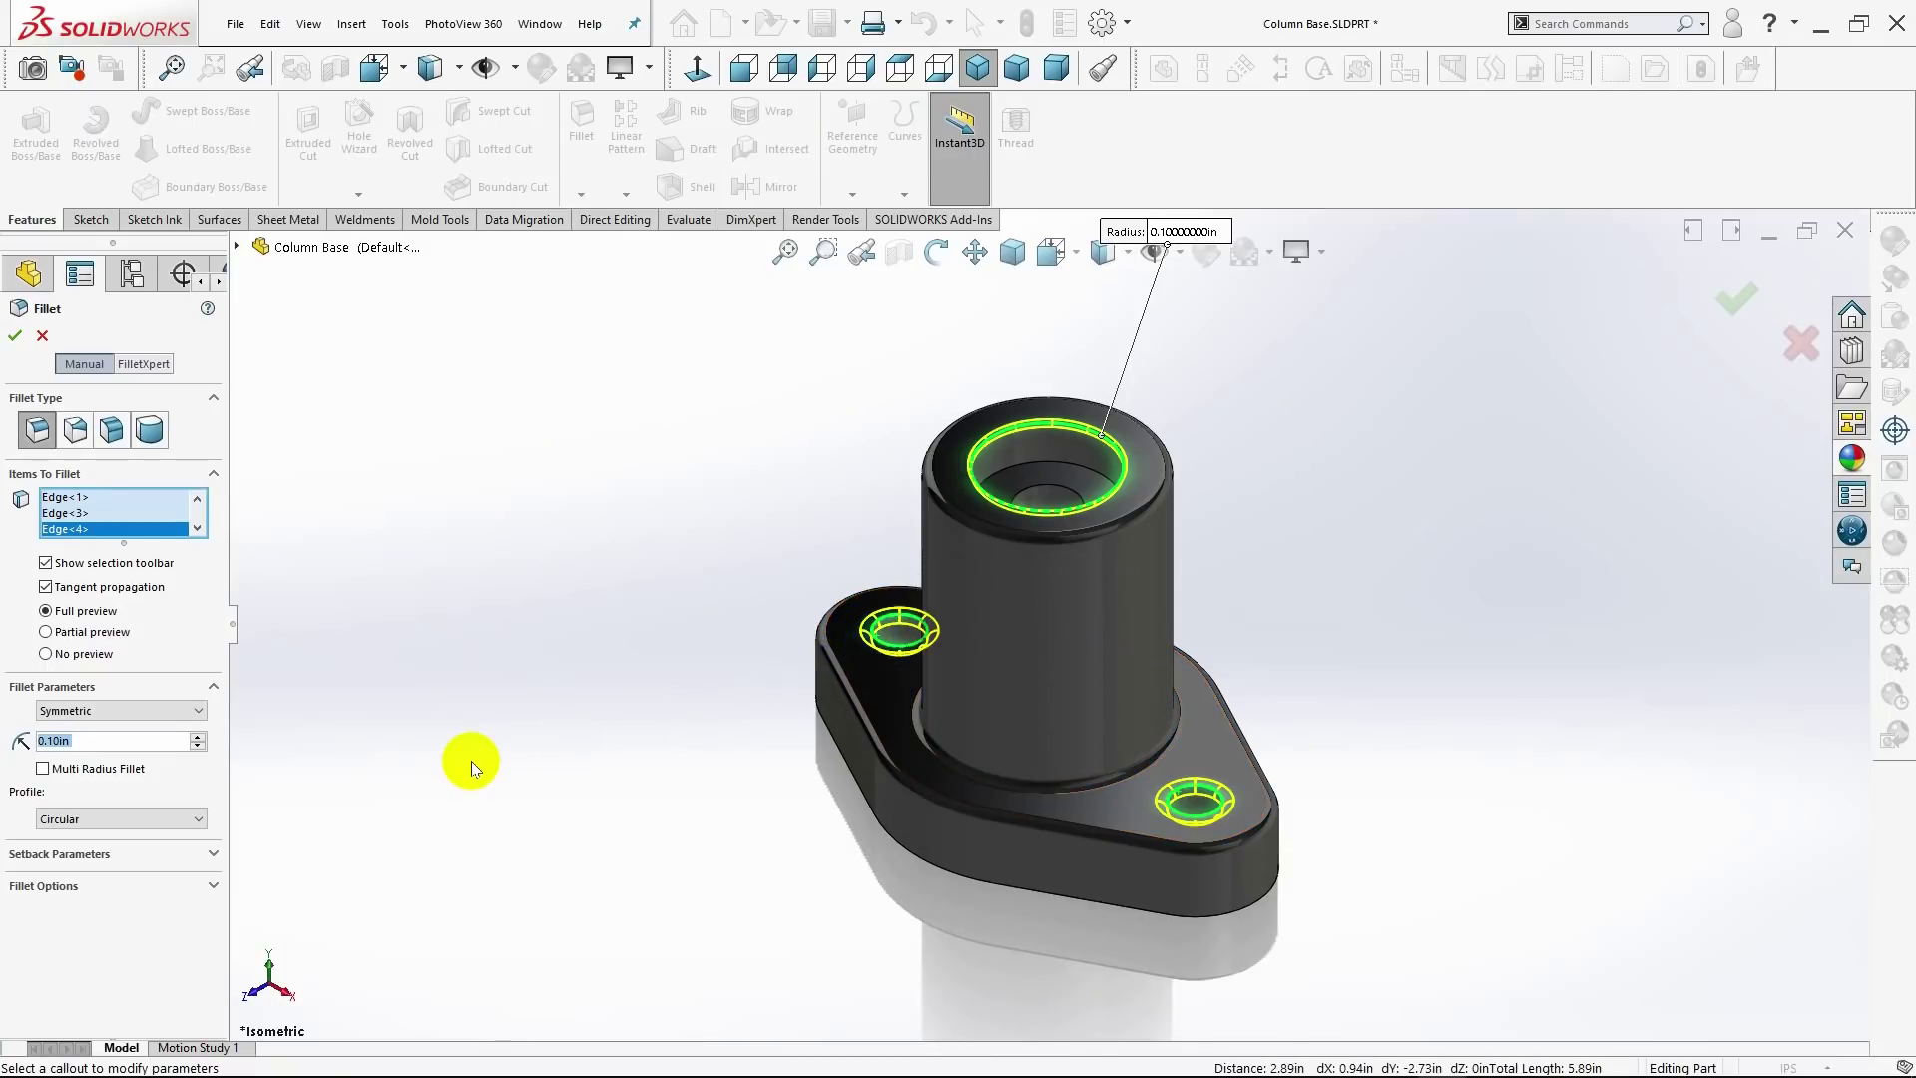
Step: Add the bottom edges of all three holes and the base's bottom perimeter edge to the fillet selection
middle_click_drag(750, 874, 834, 810)
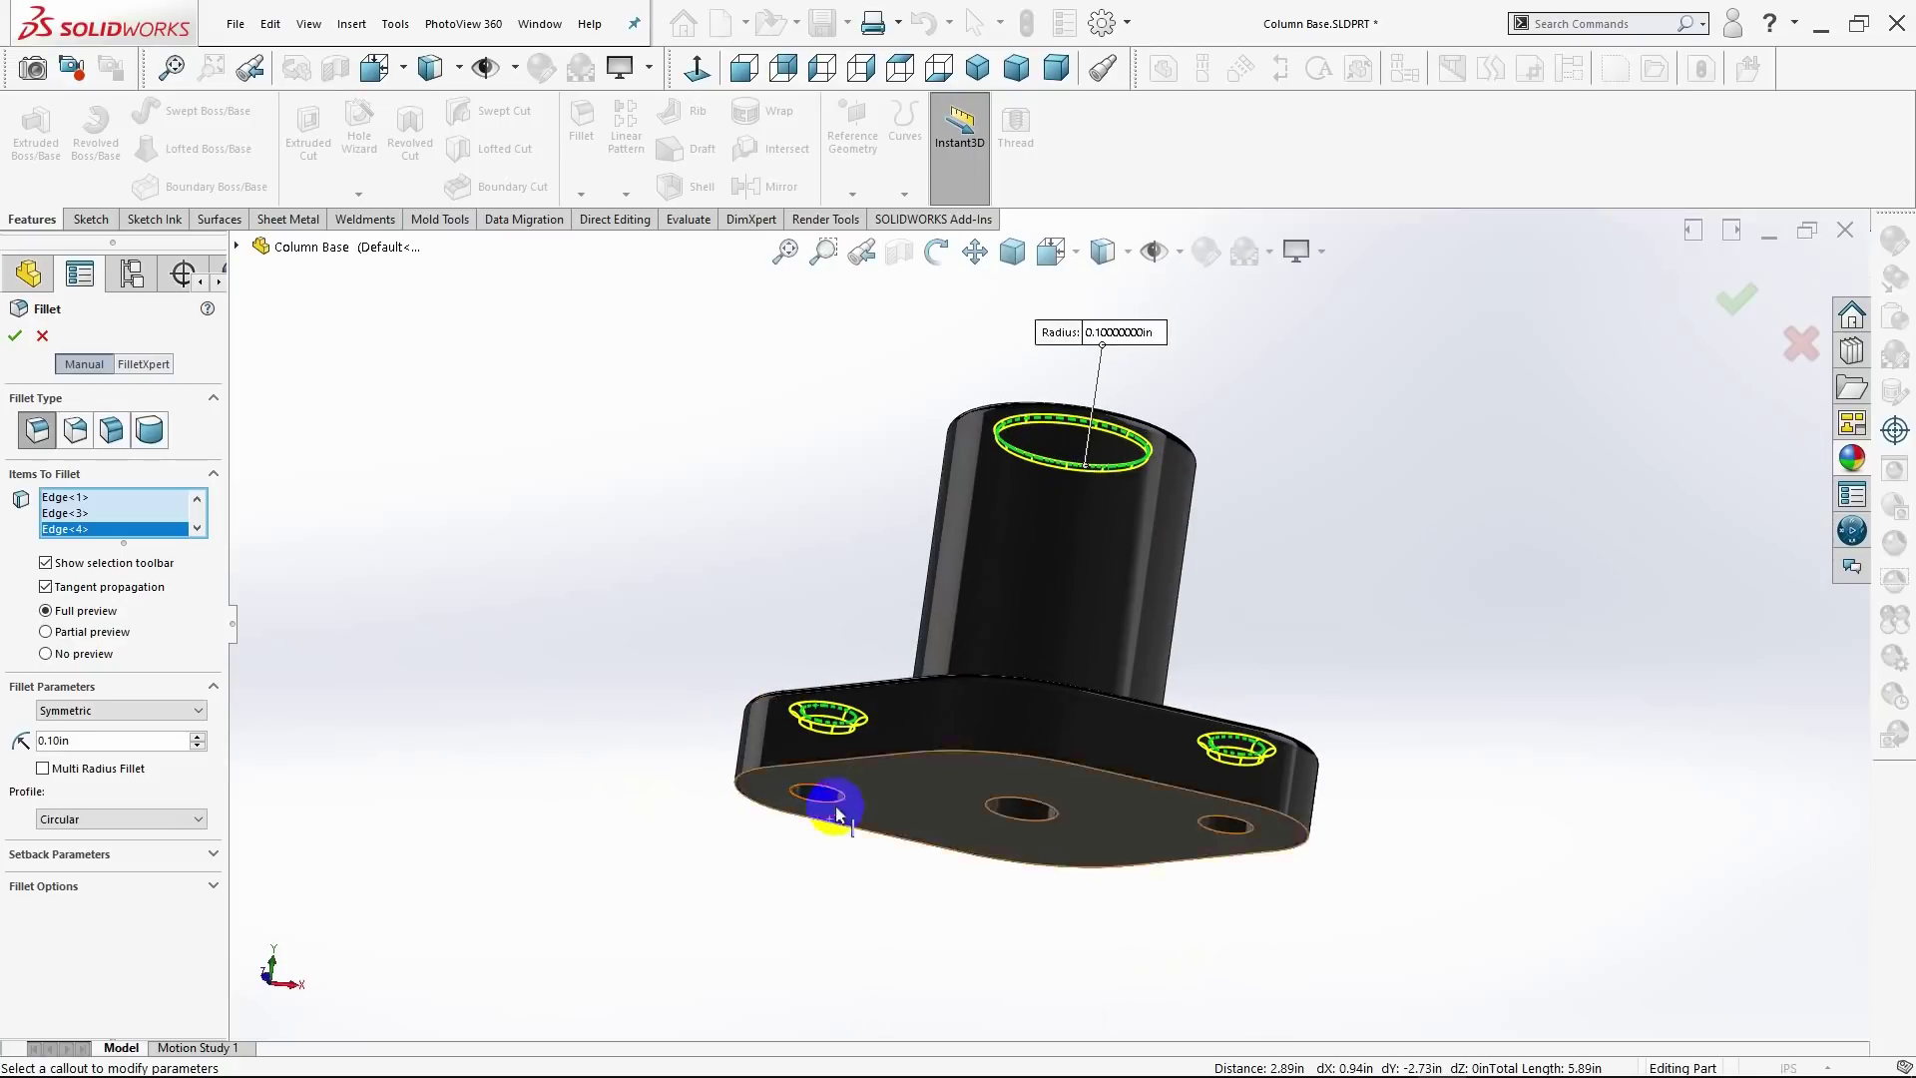
left_click(838, 793)
left_click(1015, 807)
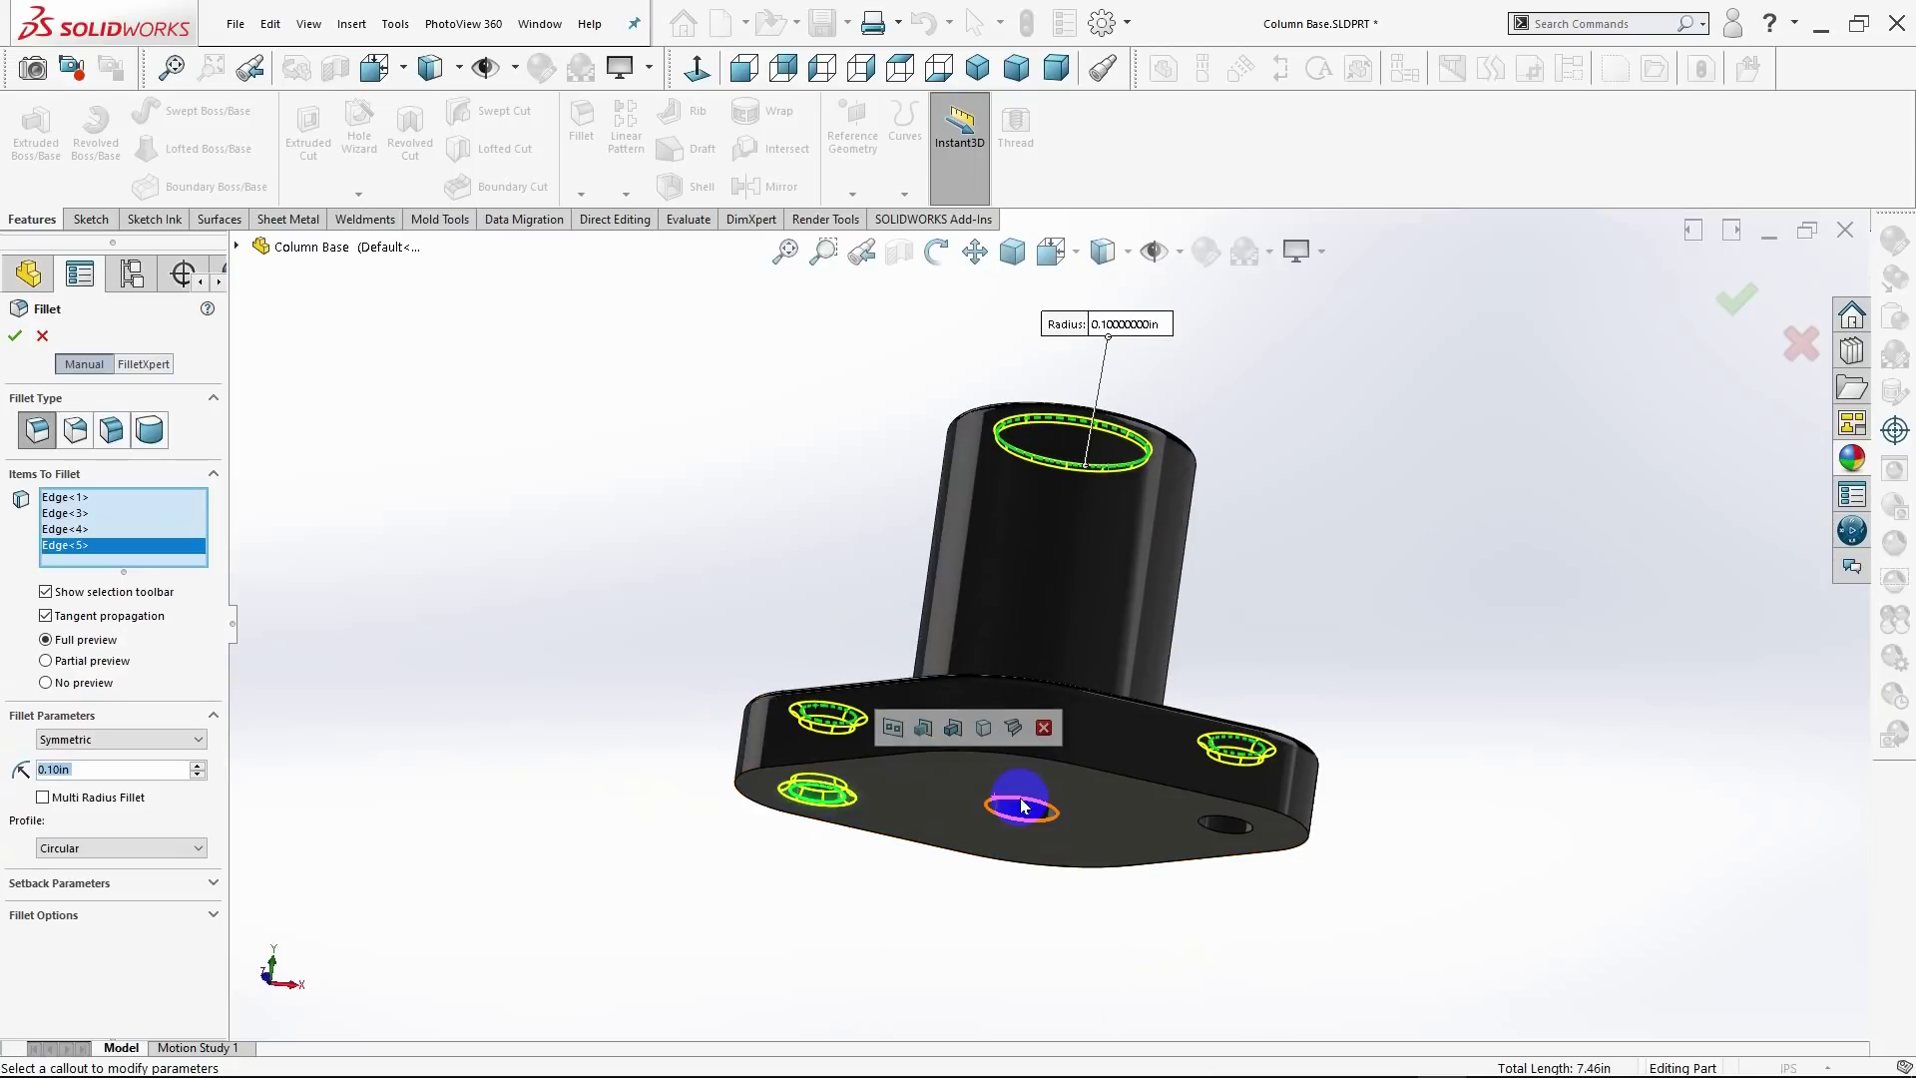
left_click(1213, 824)
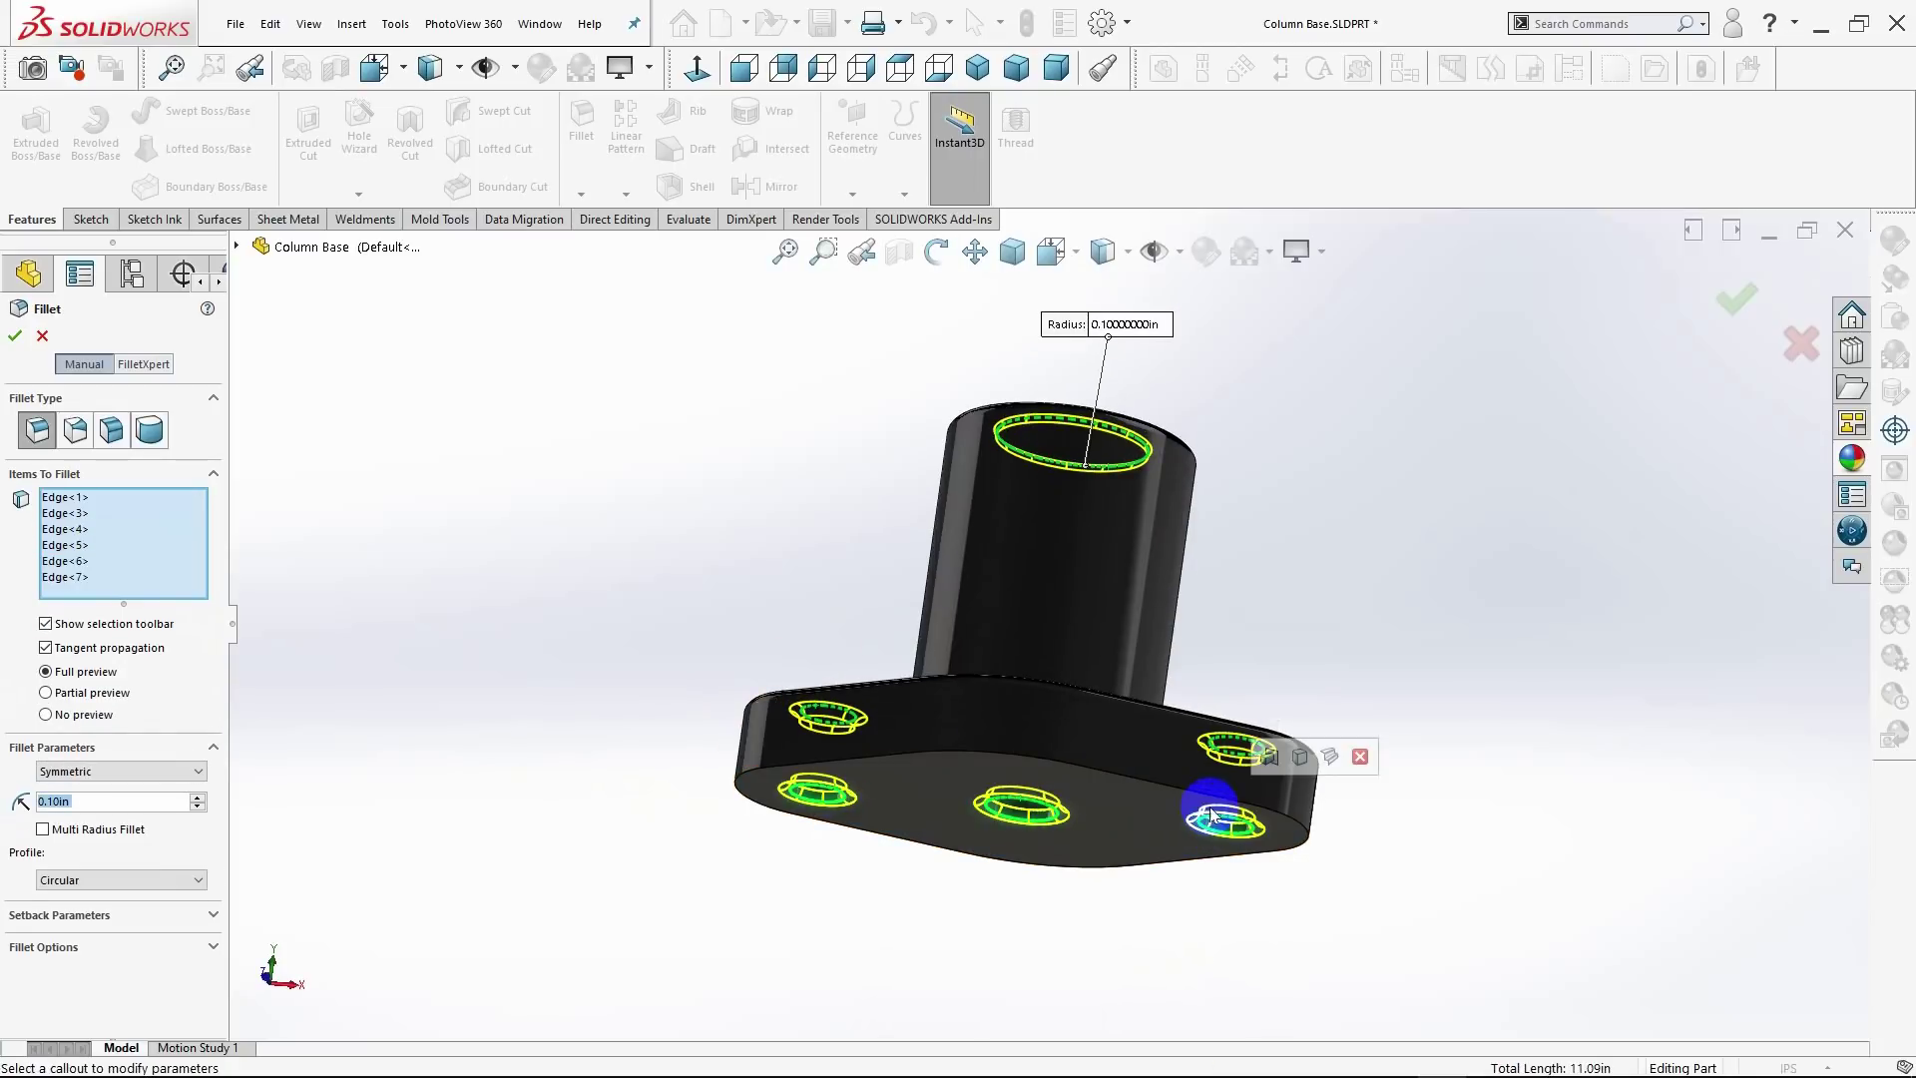
left_click(1210, 788)
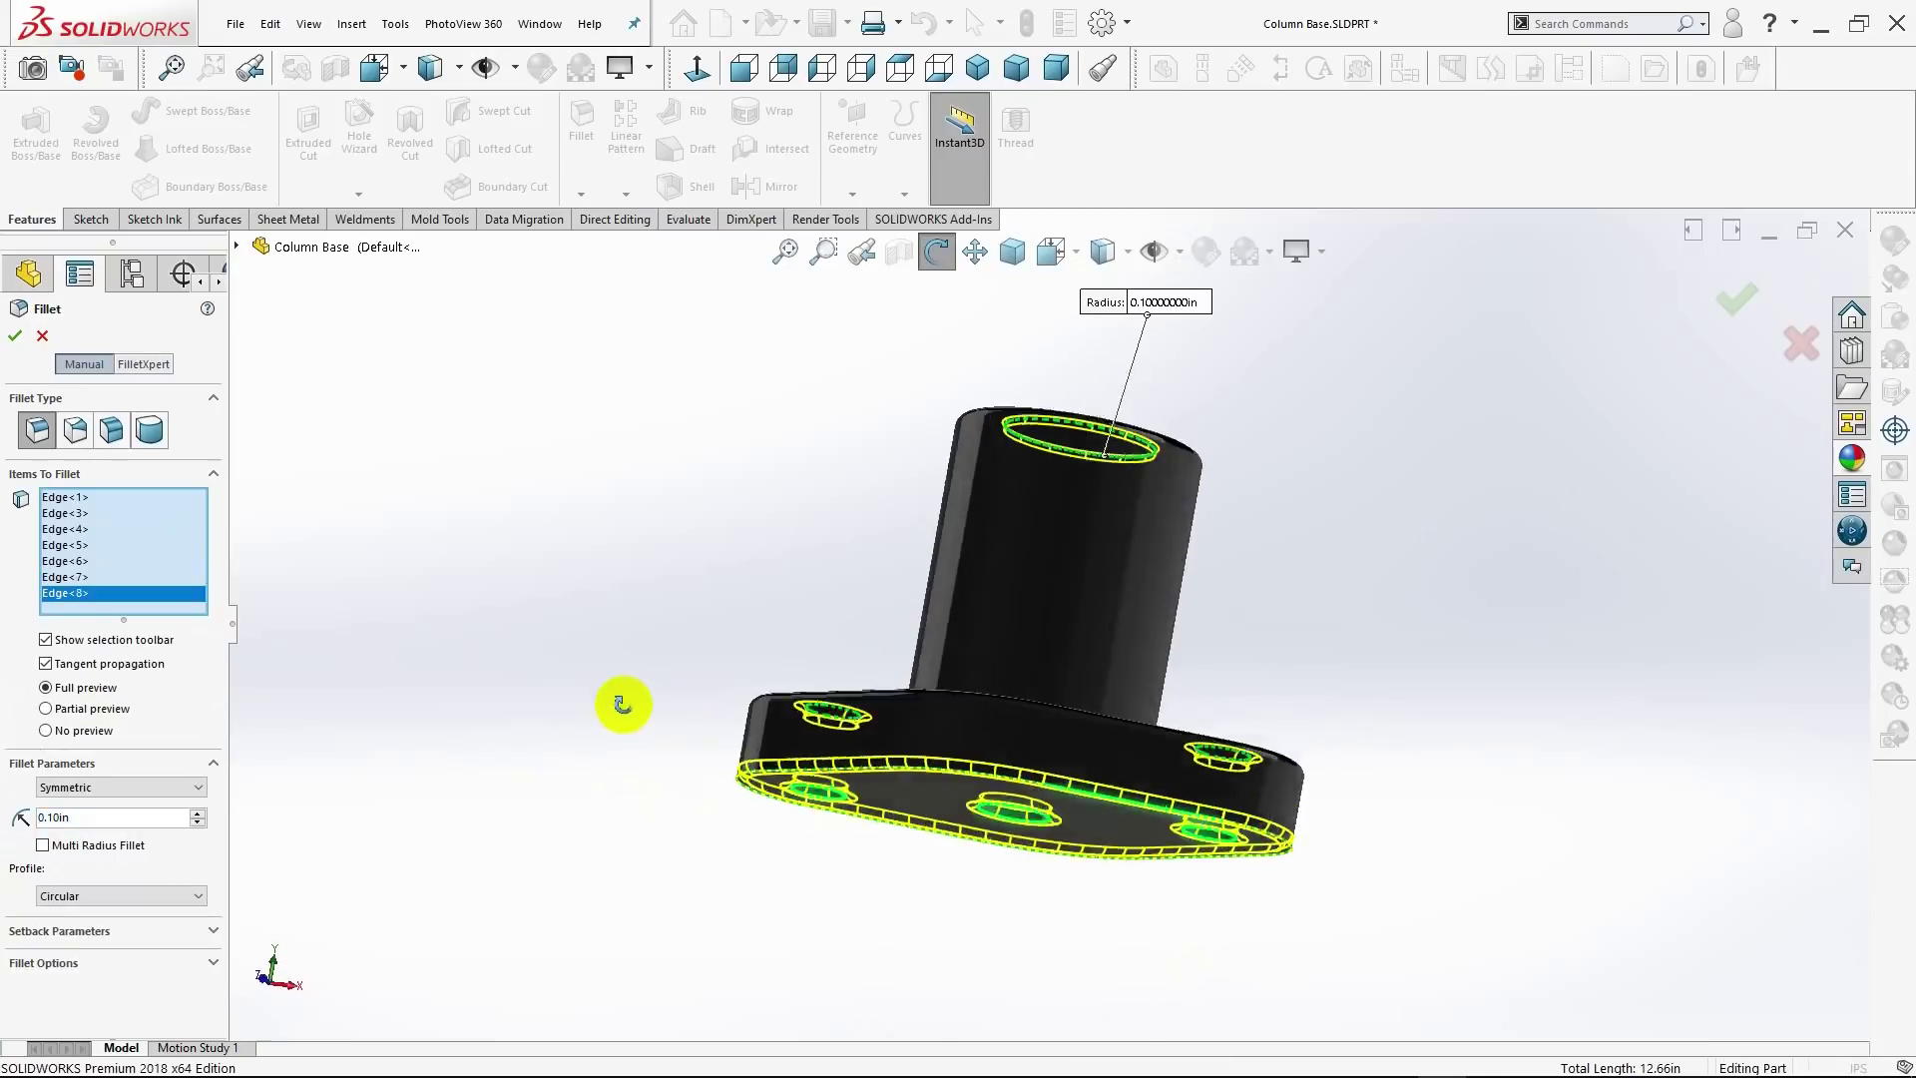
Step: Set the fillet radius to 0.07 in and create the fillet
middle_click_drag(619, 697, 515, 756)
left_click(78, 822)
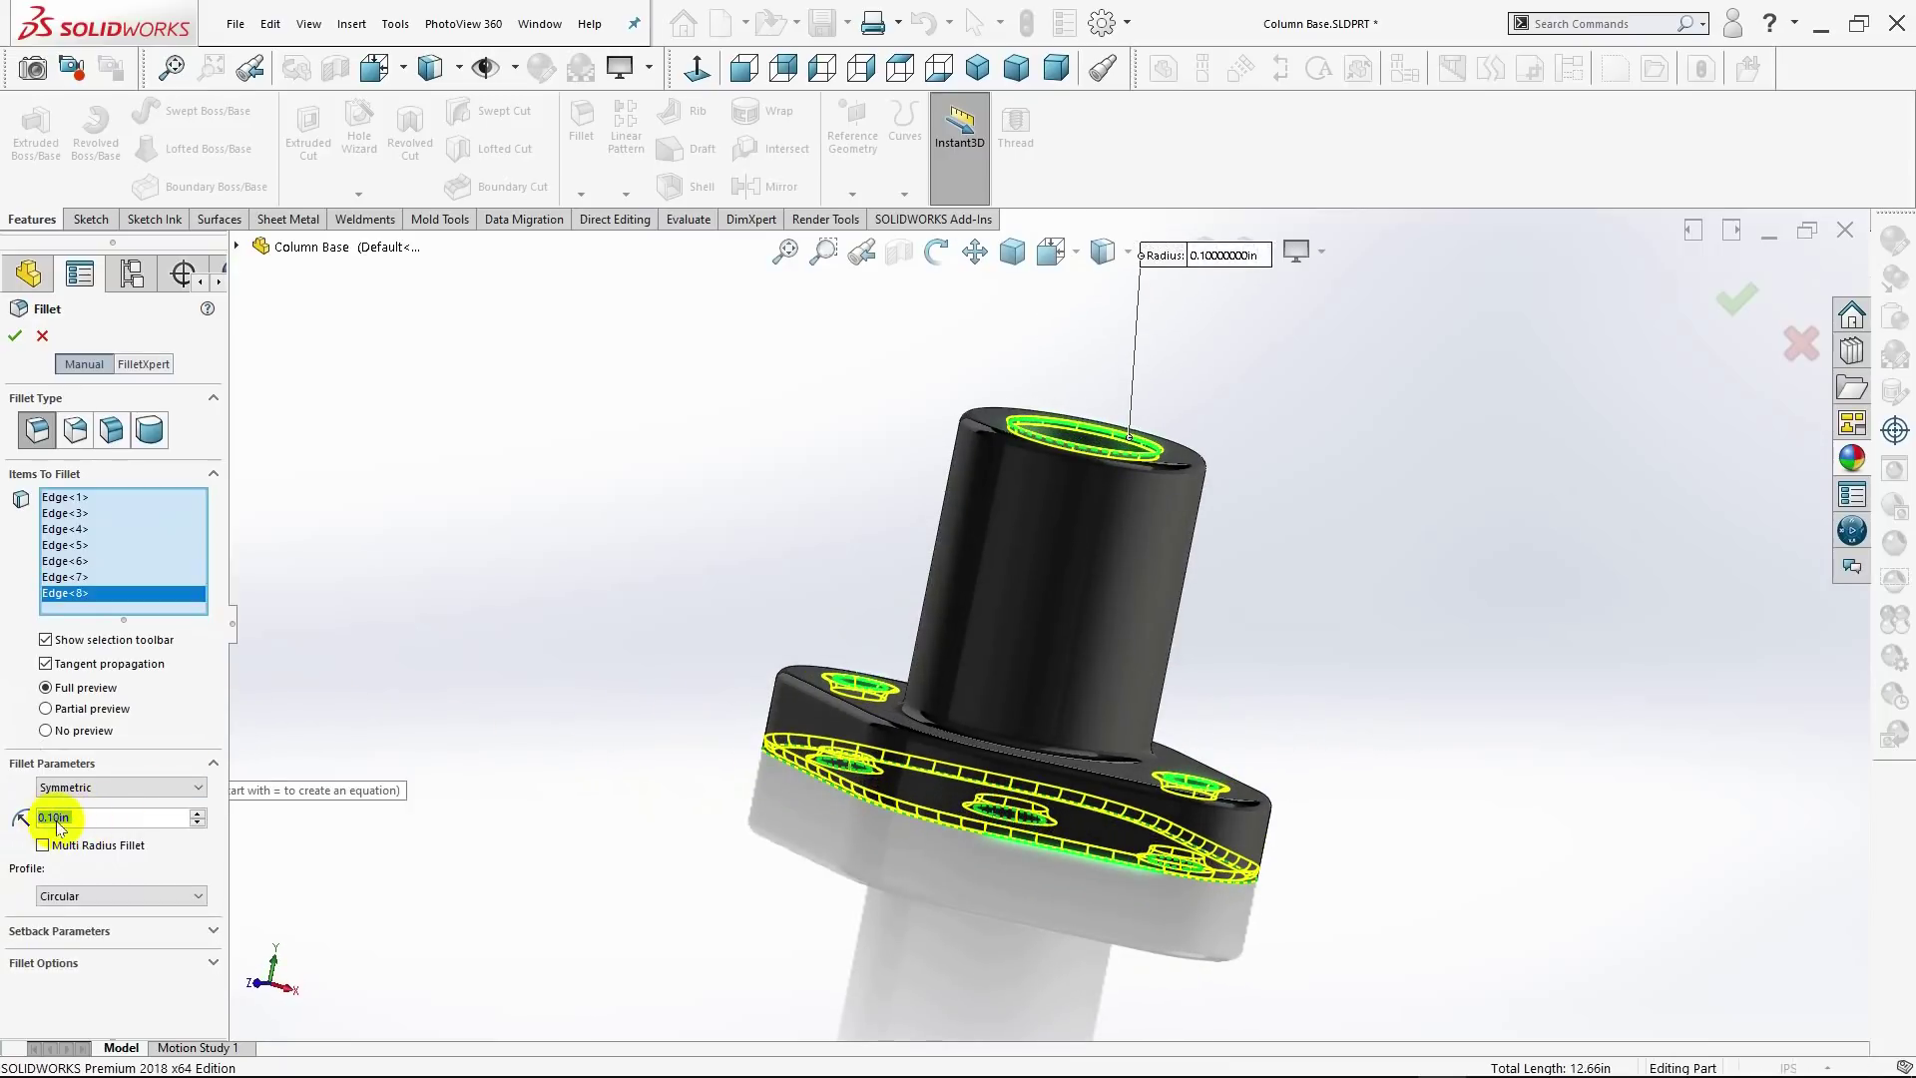
key("BackSpace")
type(".0")
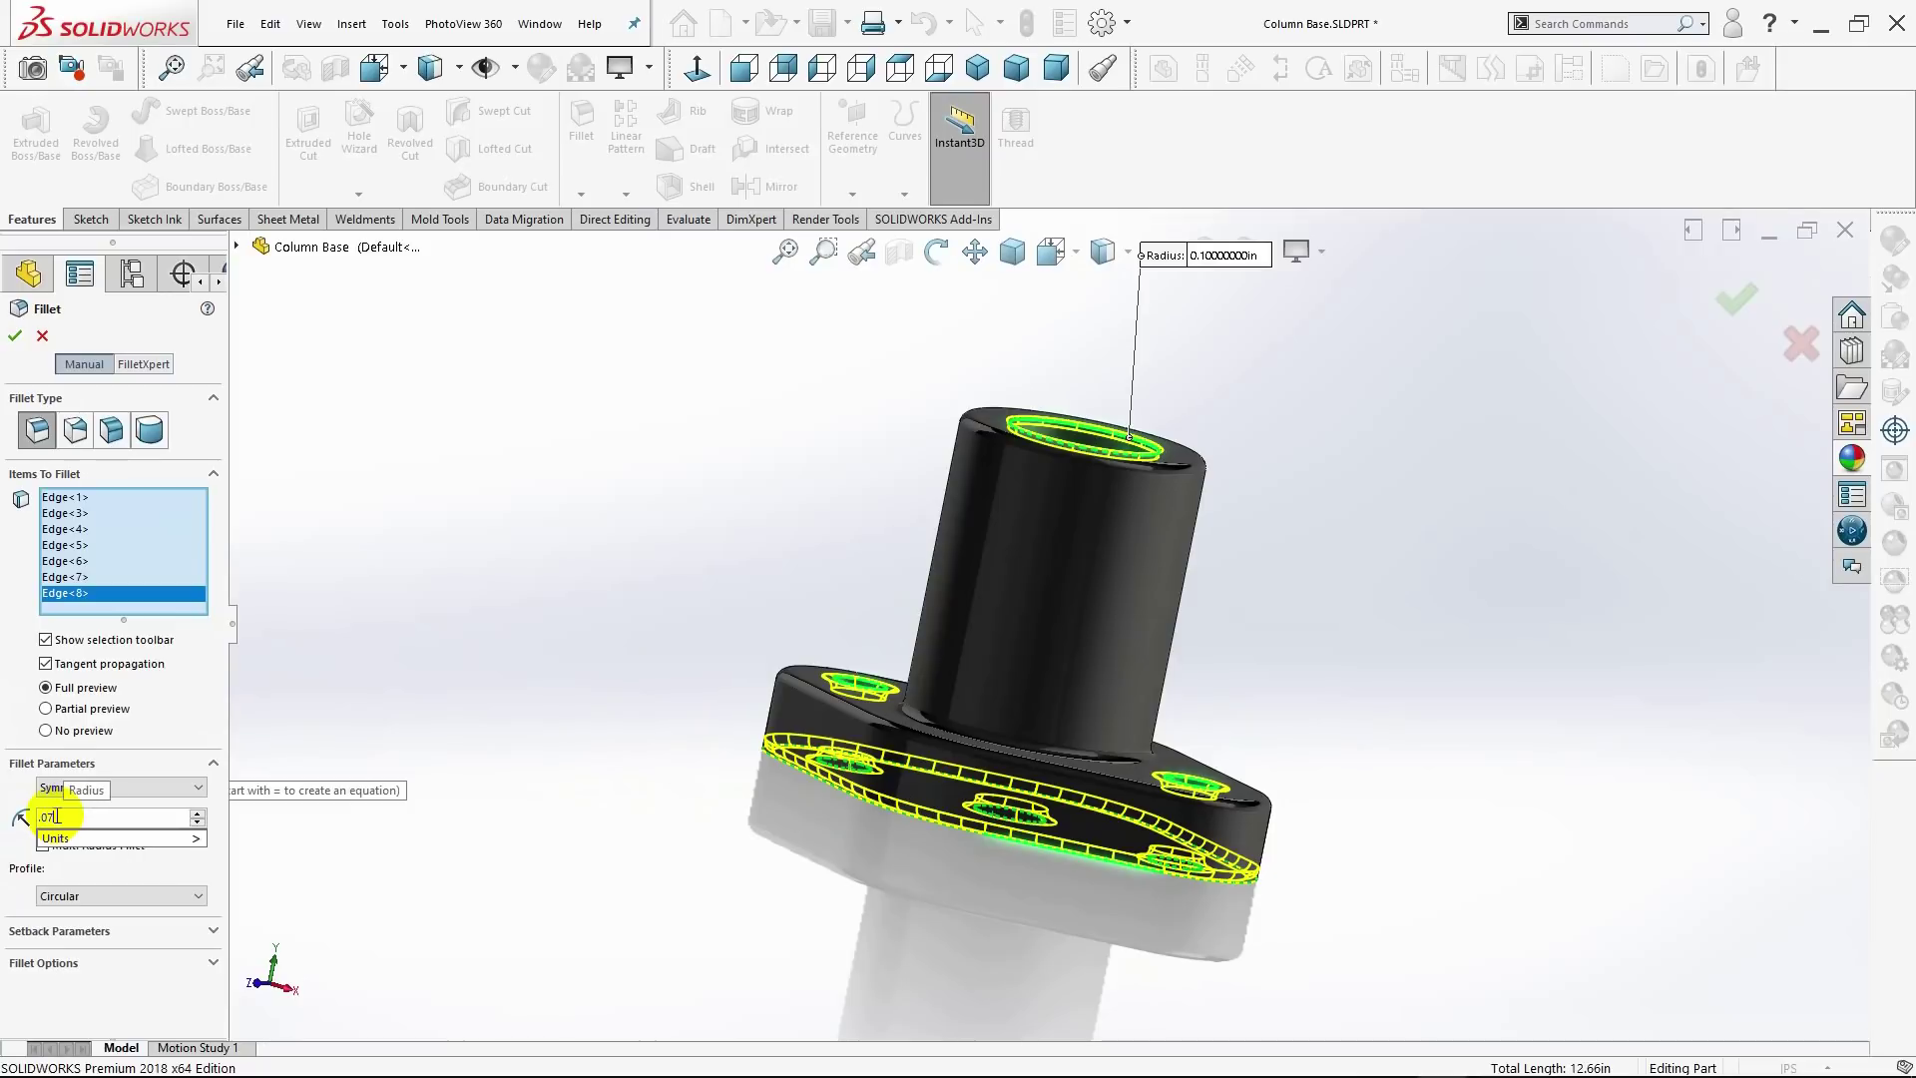
type("7")
key("Return")
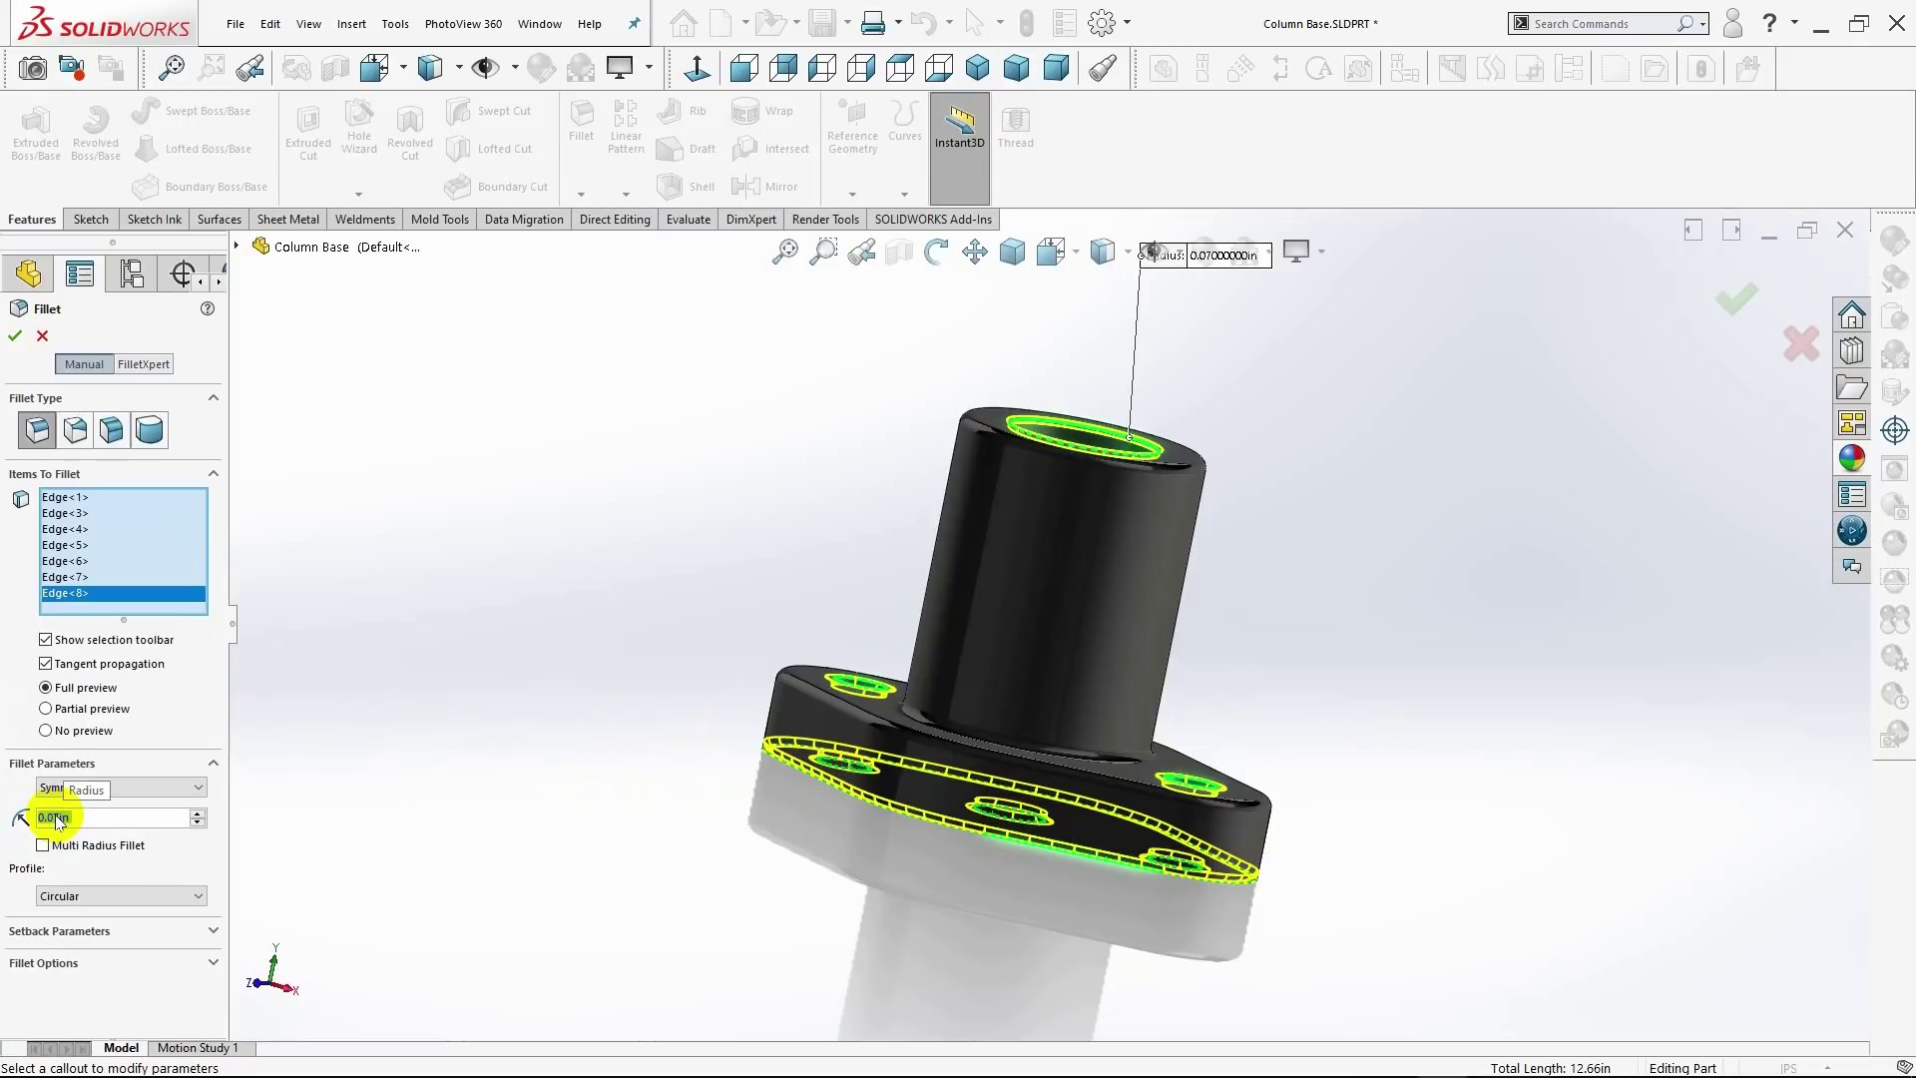
left_click(15, 336)
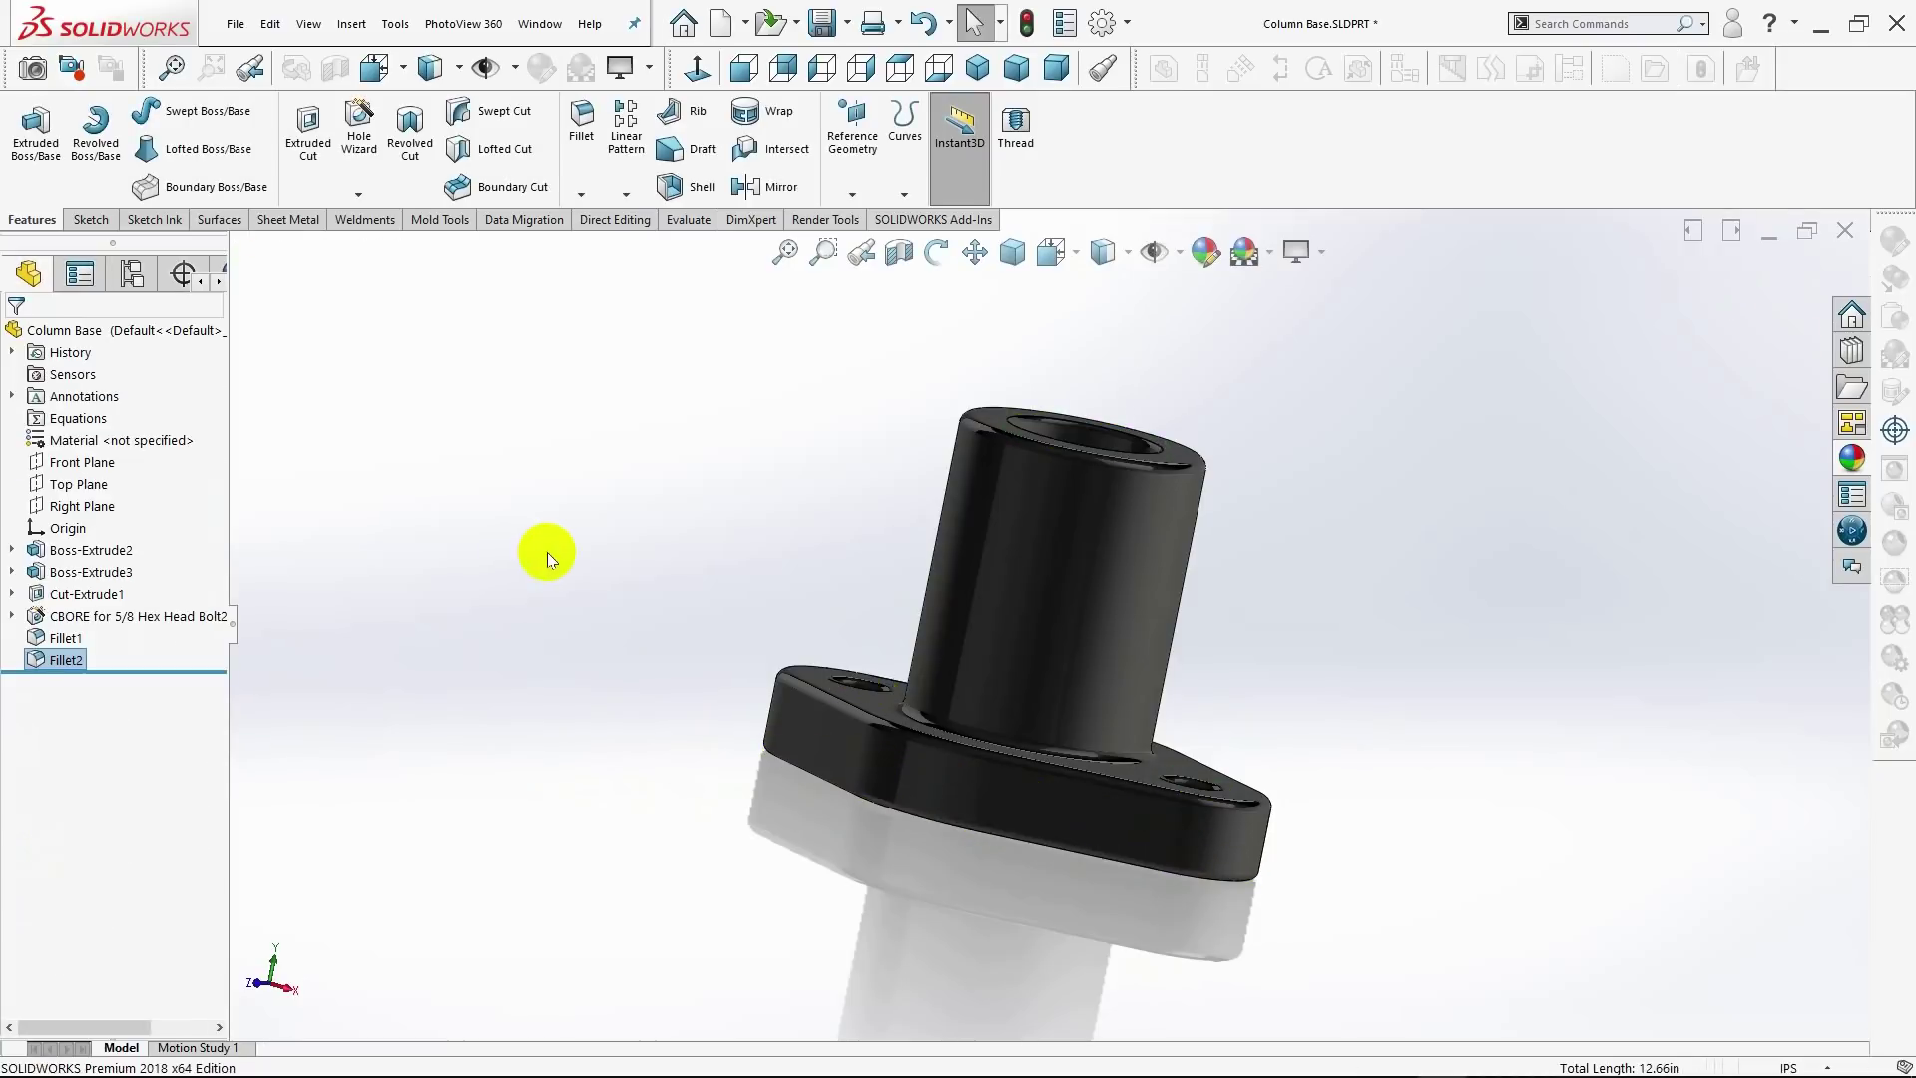
Step: Fillet the counterbore's bottom edge and its floor face with a 0.07 in radius
left_click(980, 69)
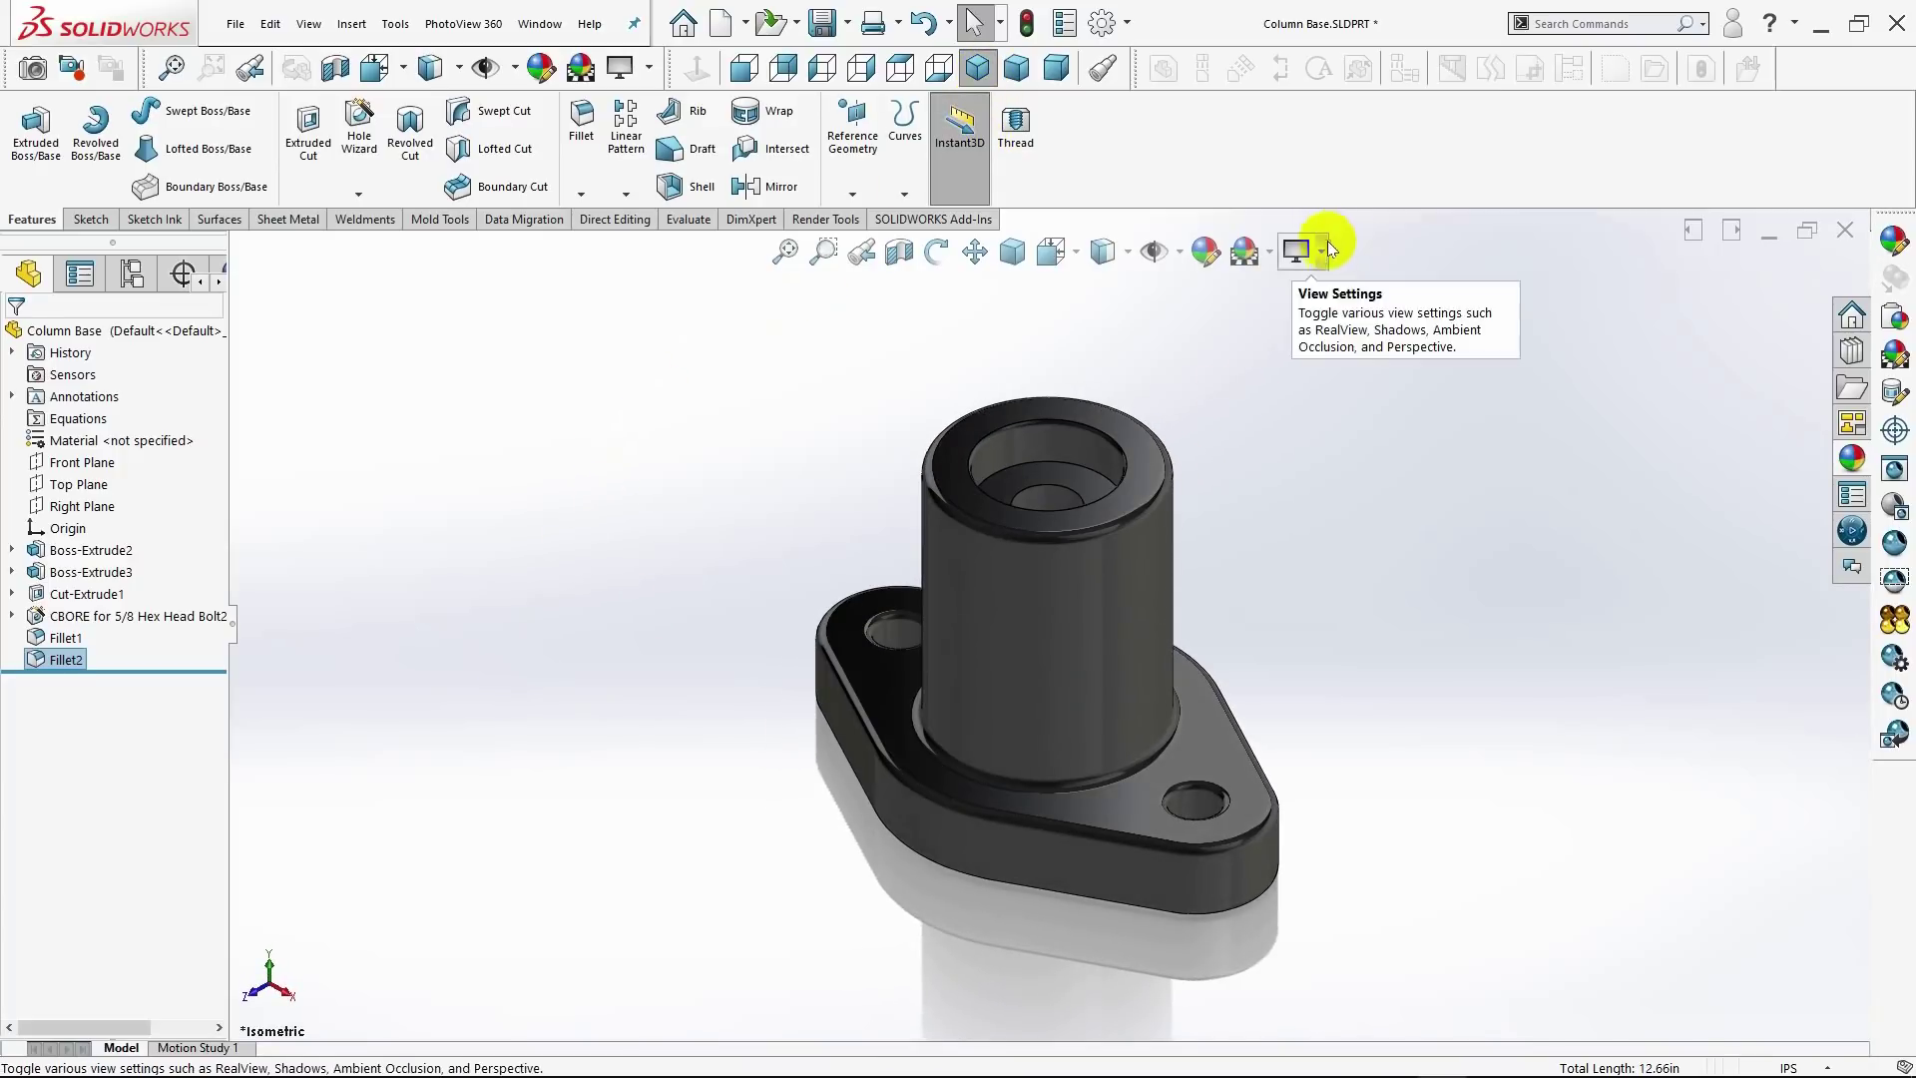
middle_click_drag(1405, 584, 1337, 538)
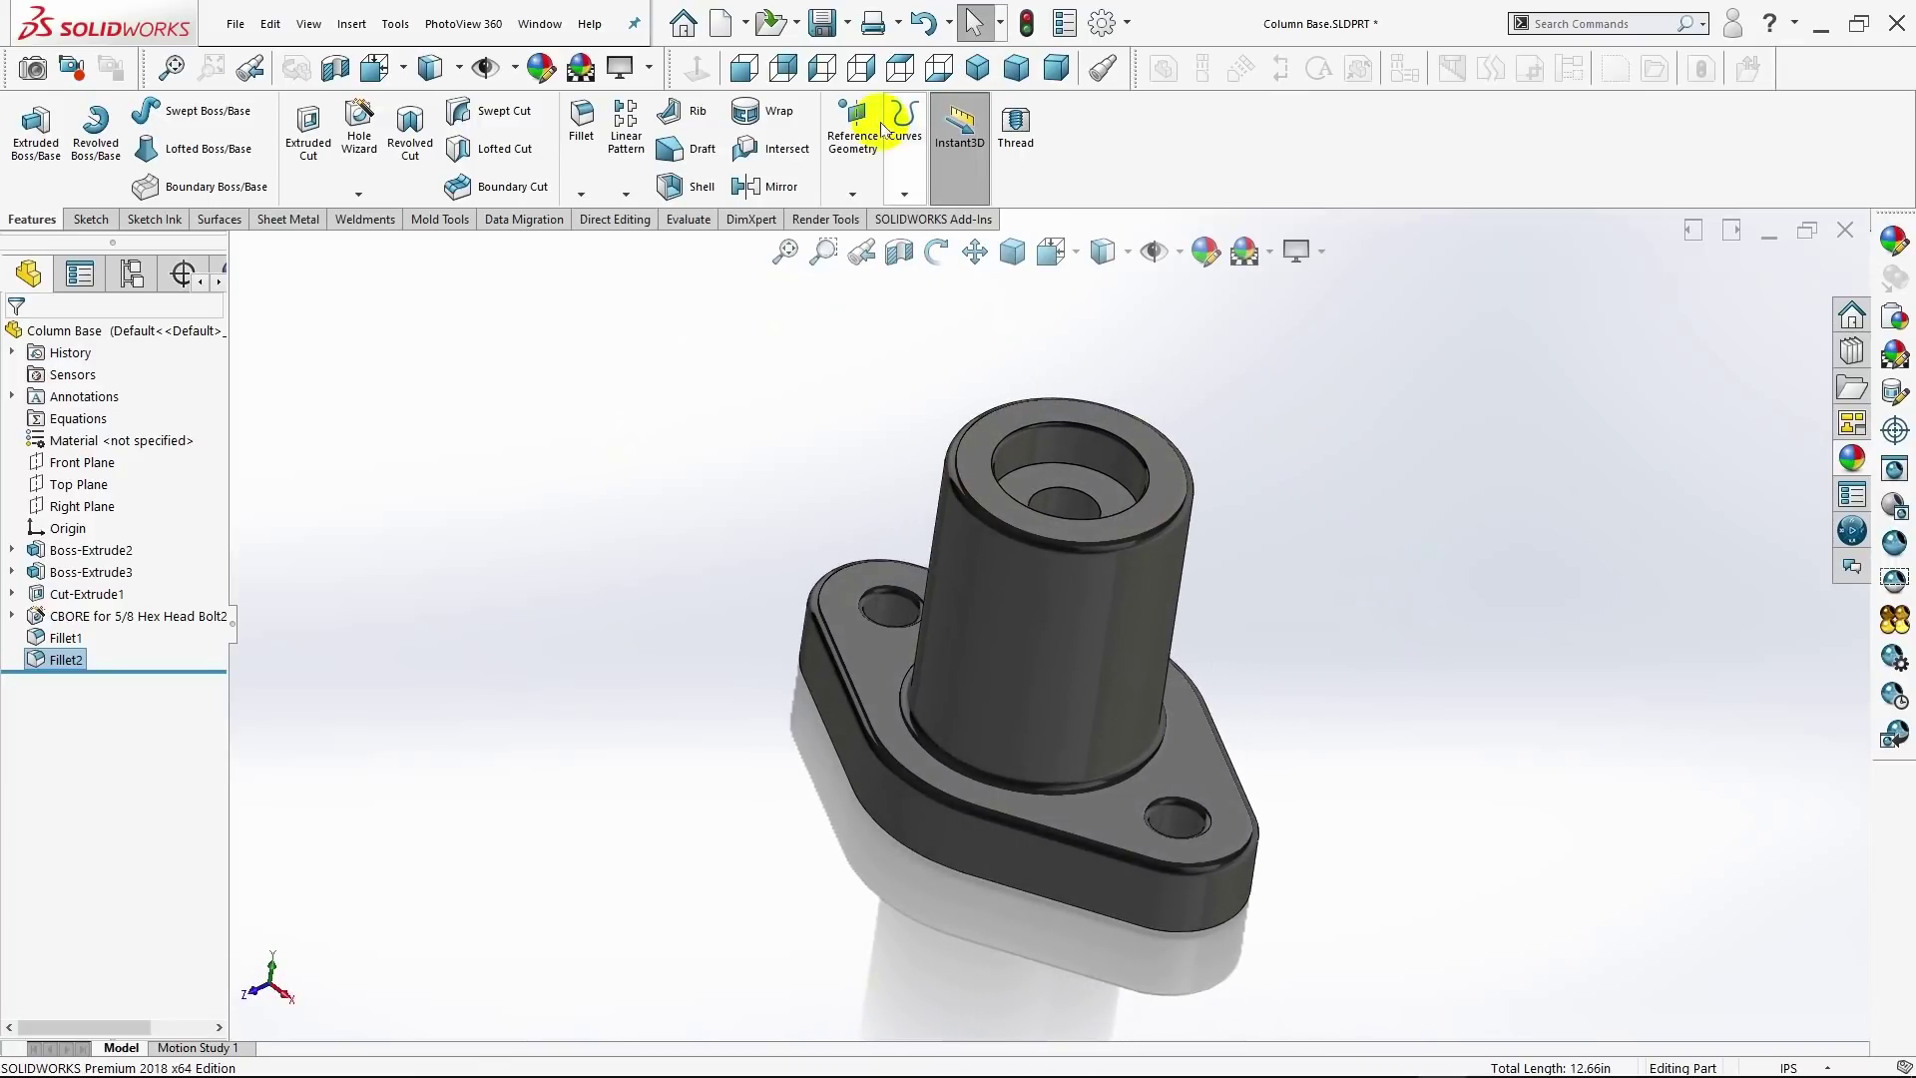
left_click(978, 68)
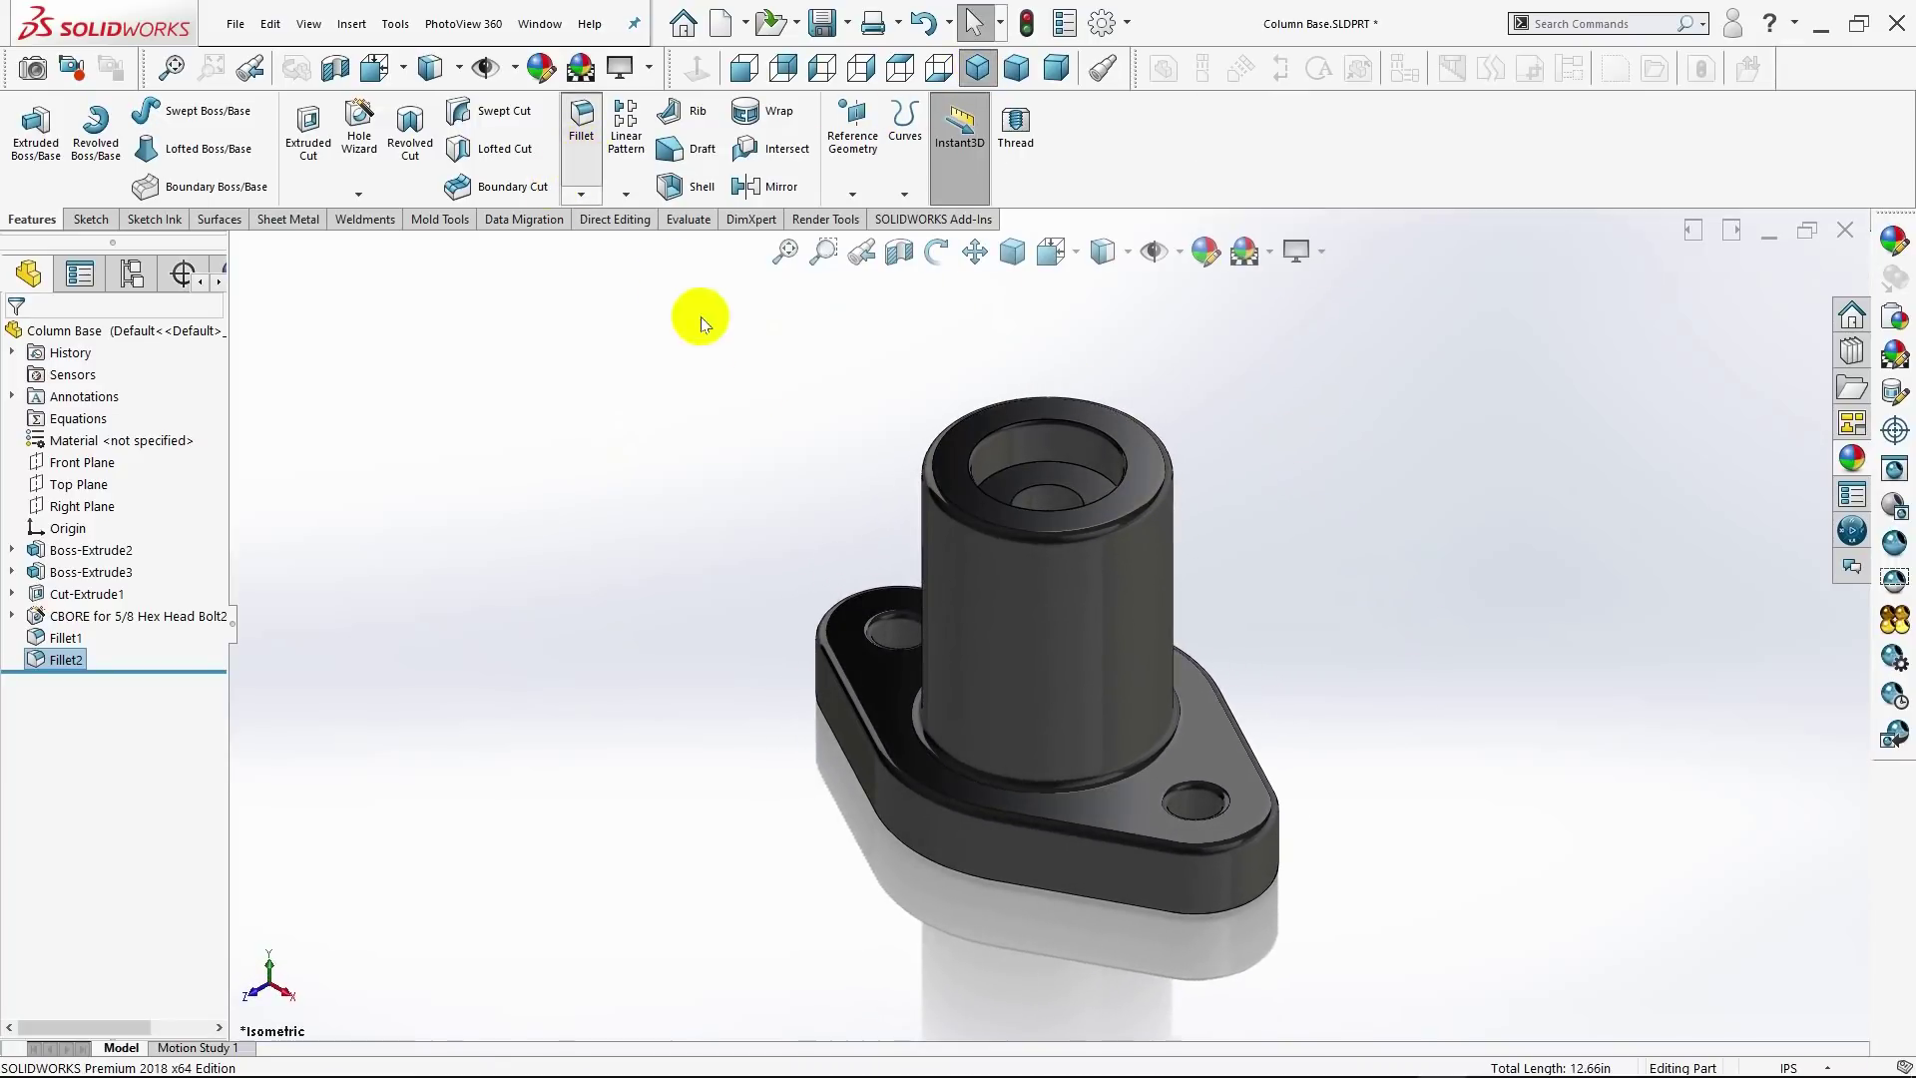
left_click(1002, 479)
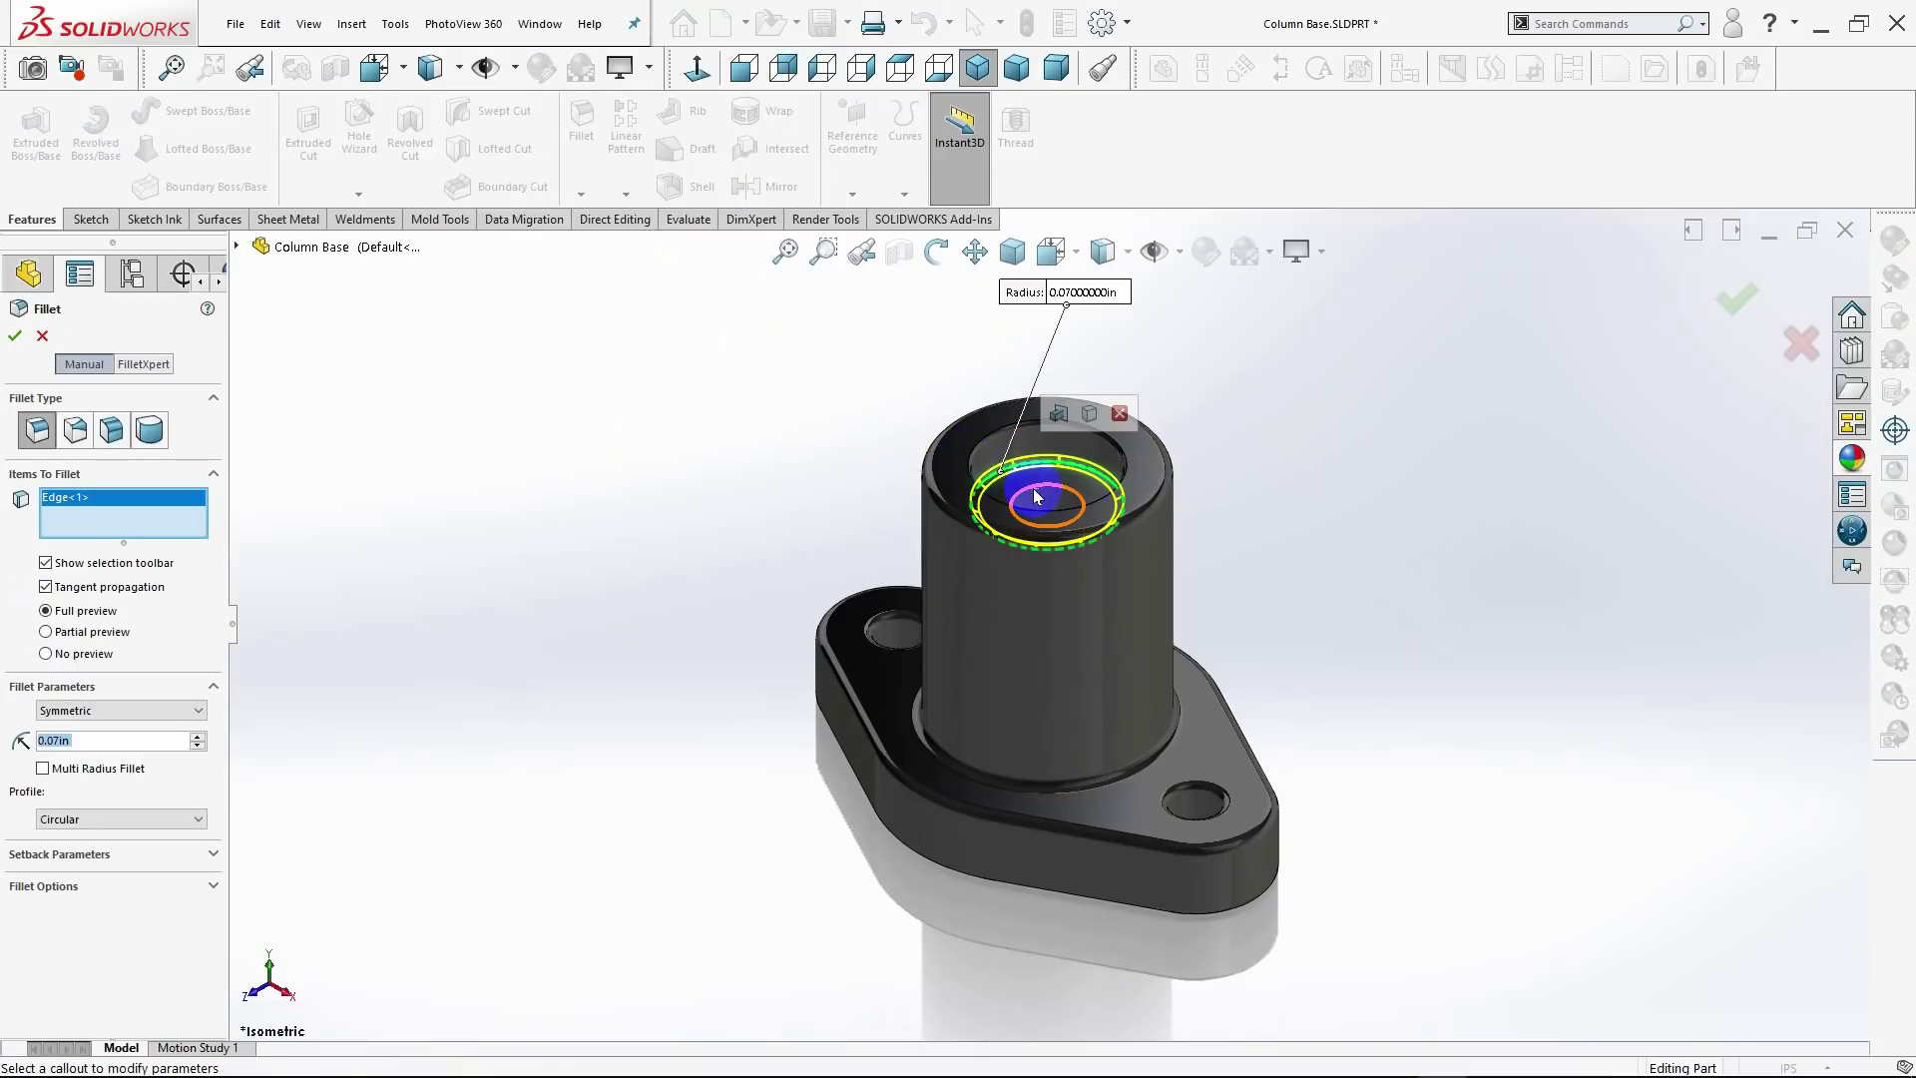
left_click(1031, 491)
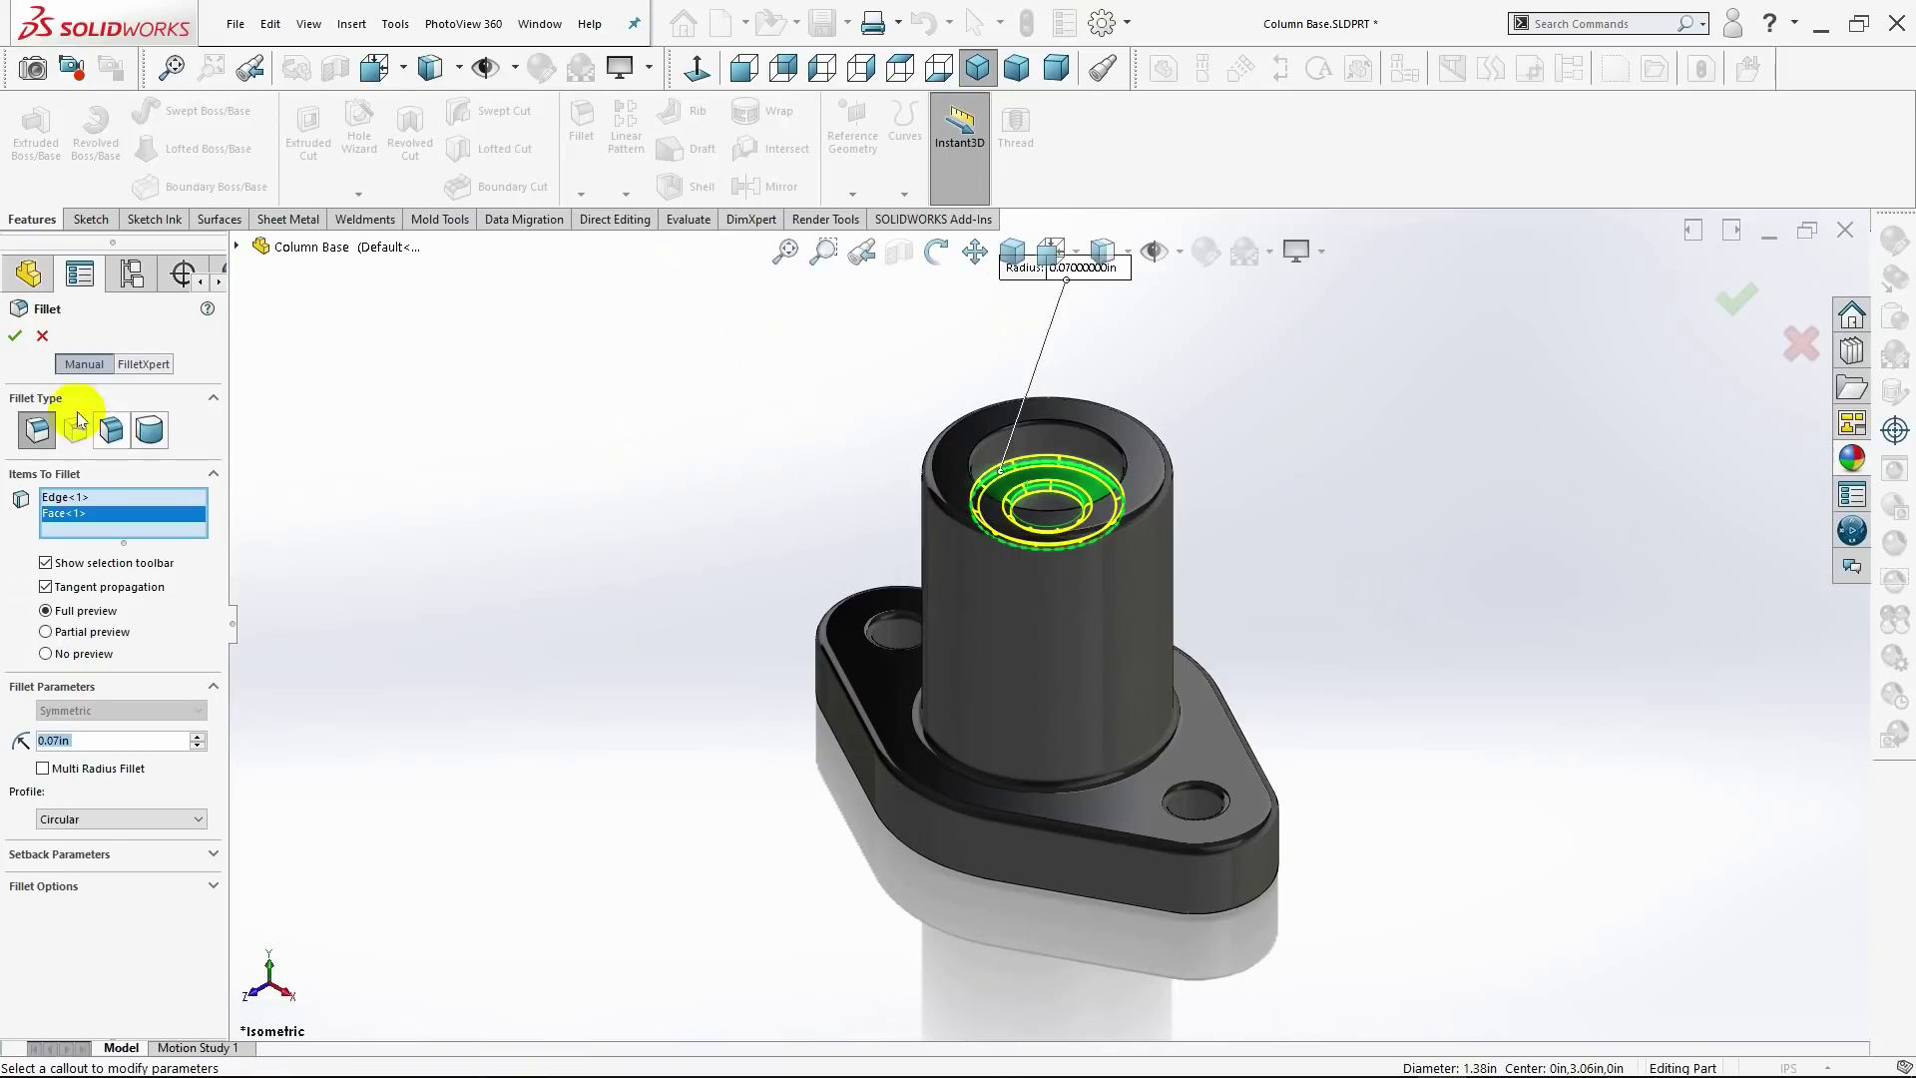
left_click(17, 341)
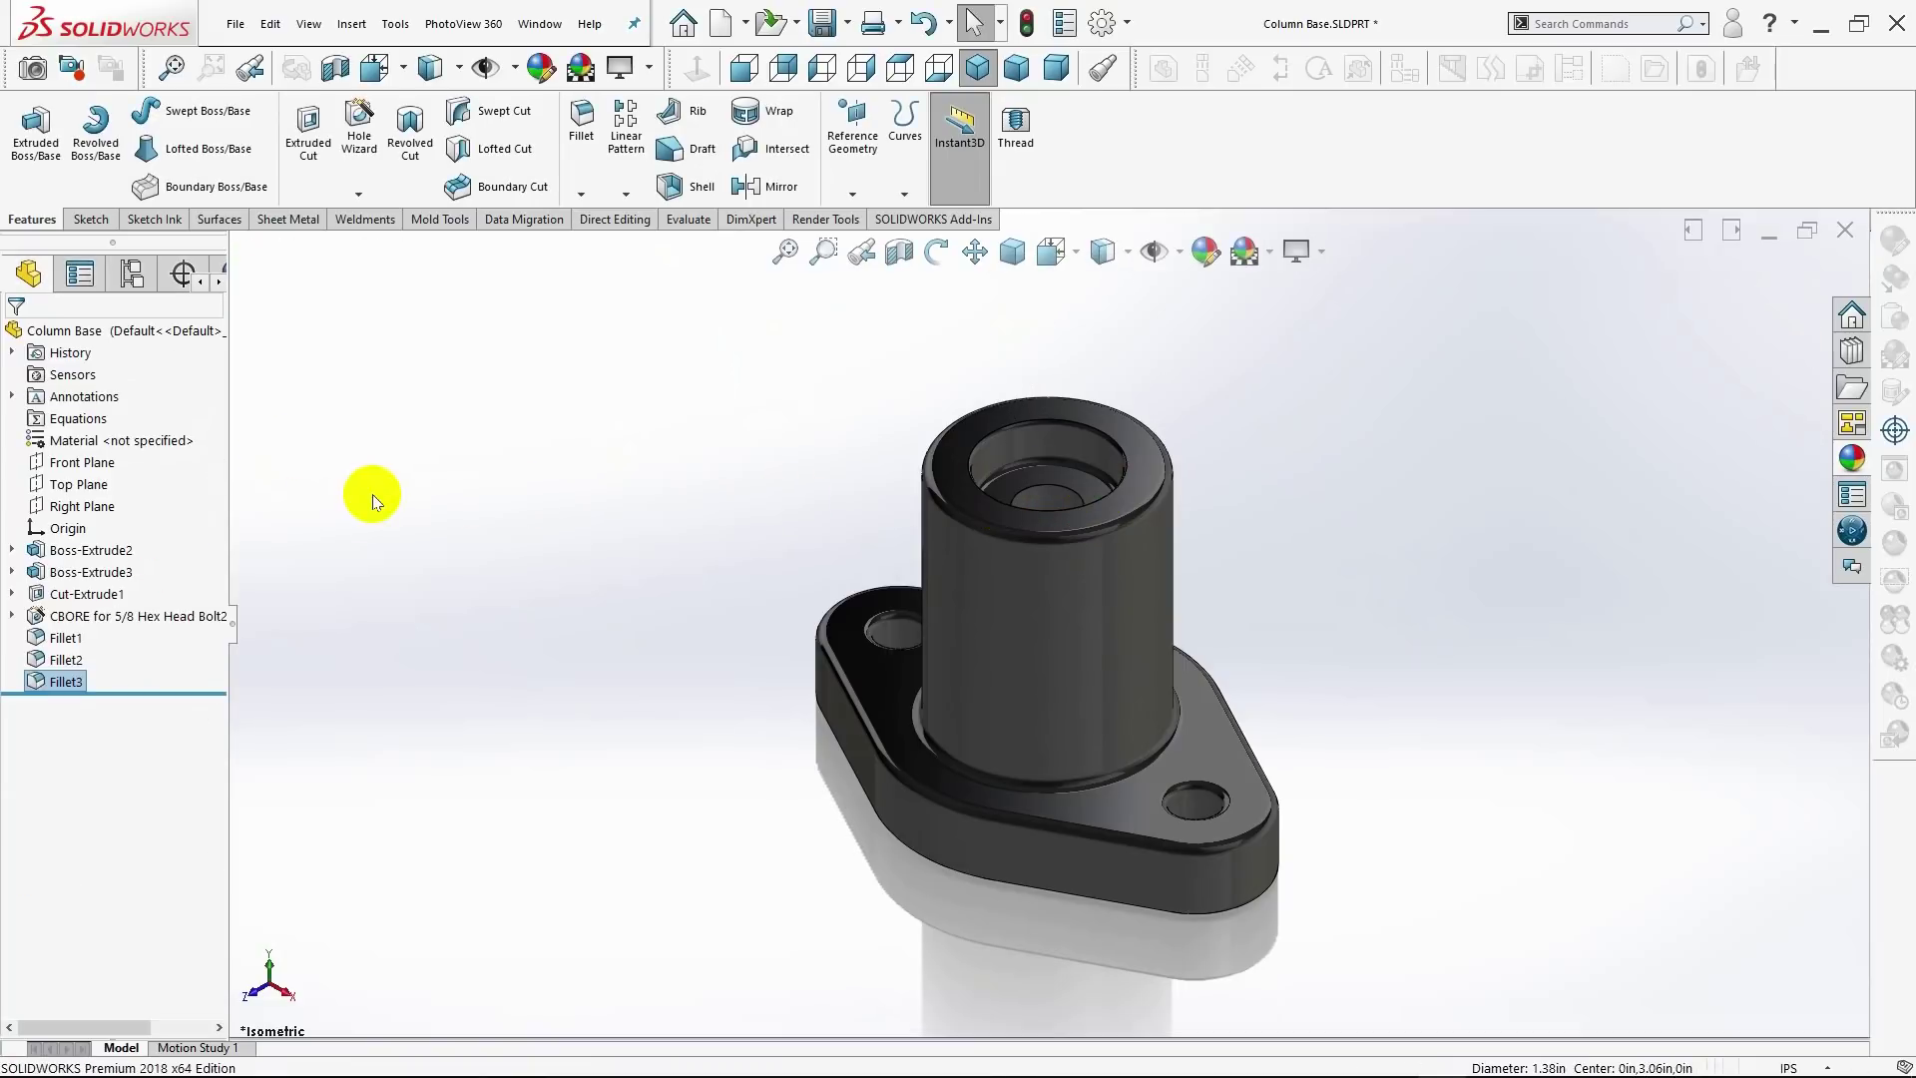
Step: Fillet the through hole's upper edge at the counterbore floor with a 0.07 in radius
middle_click_drag(509, 475, 509, 611)
left_click_drag(509, 610, 428, 641)
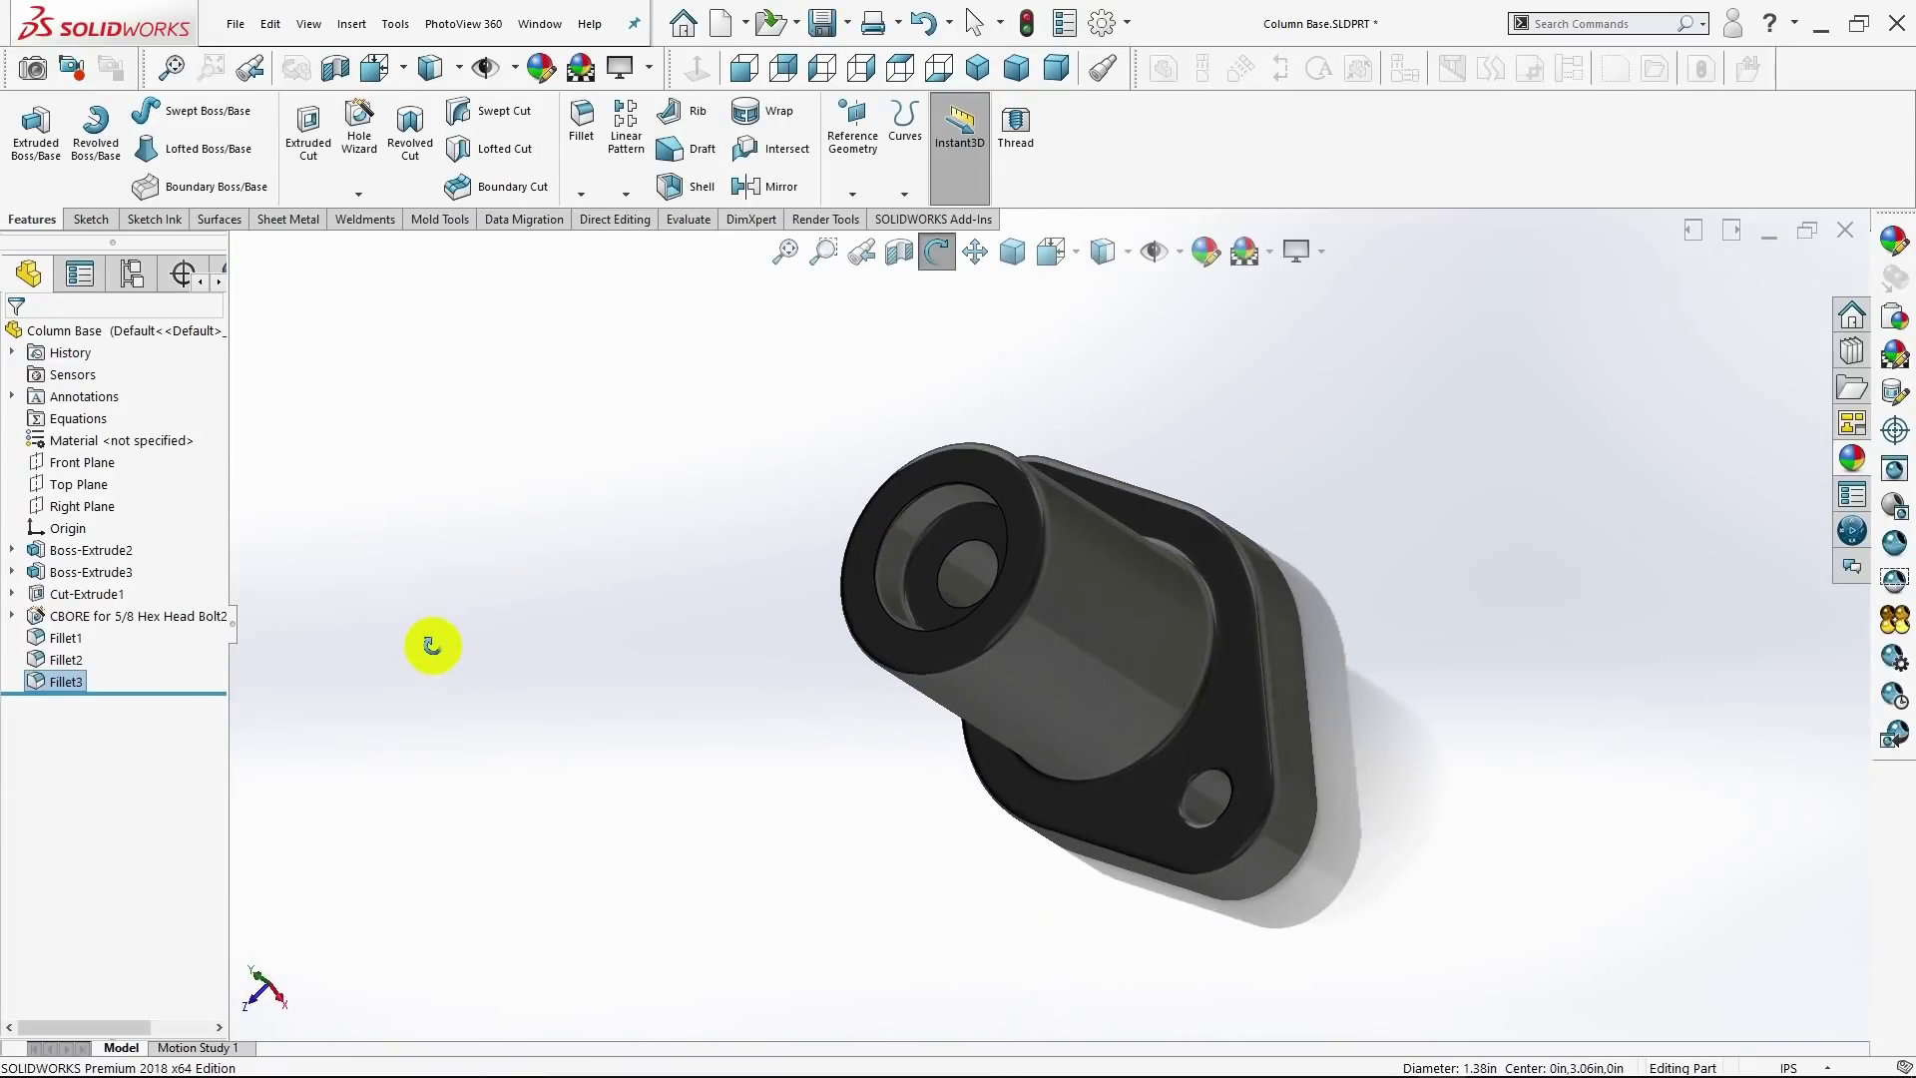
key("Escape")
scroll(1008, 583, "down", 6)
middle_click_drag(1008, 589, 1149, 532)
middle_click_drag(1170, 595, 1147, 546)
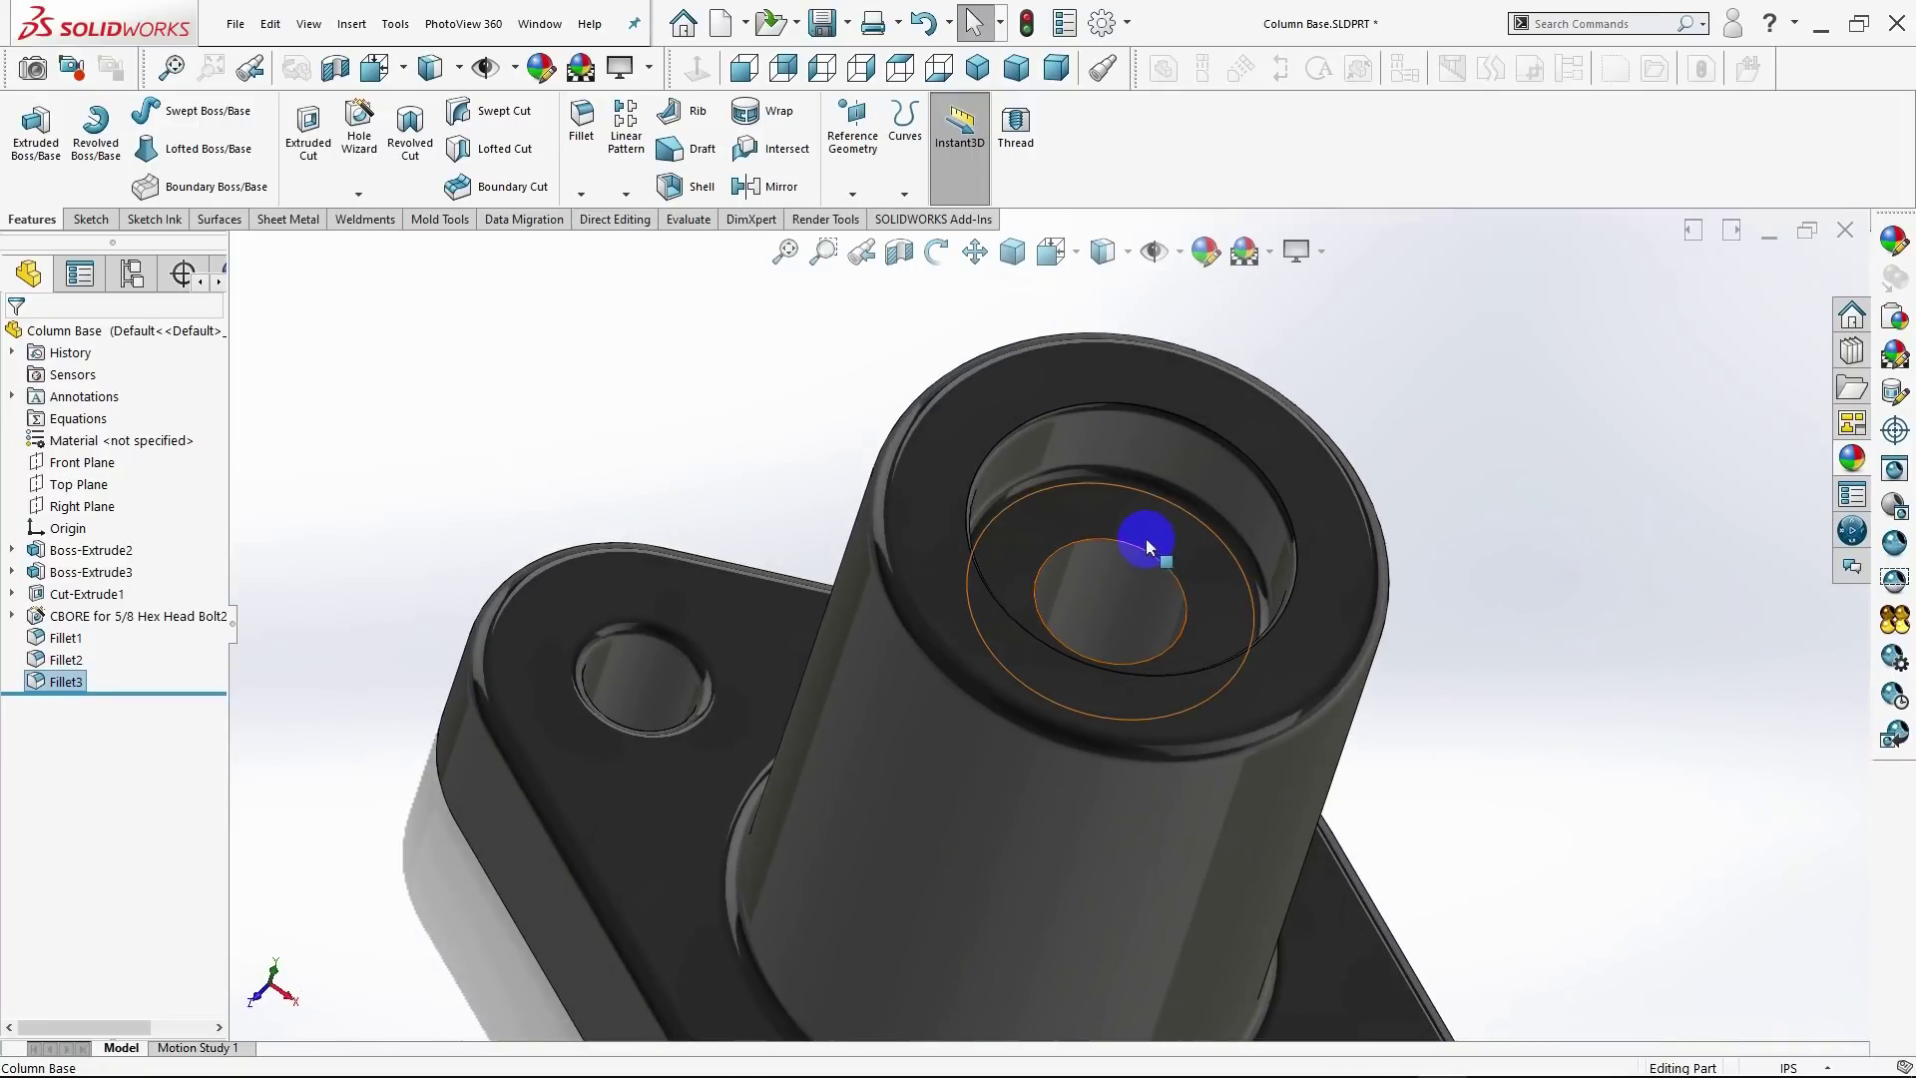
scroll(1126, 564, "up", 5)
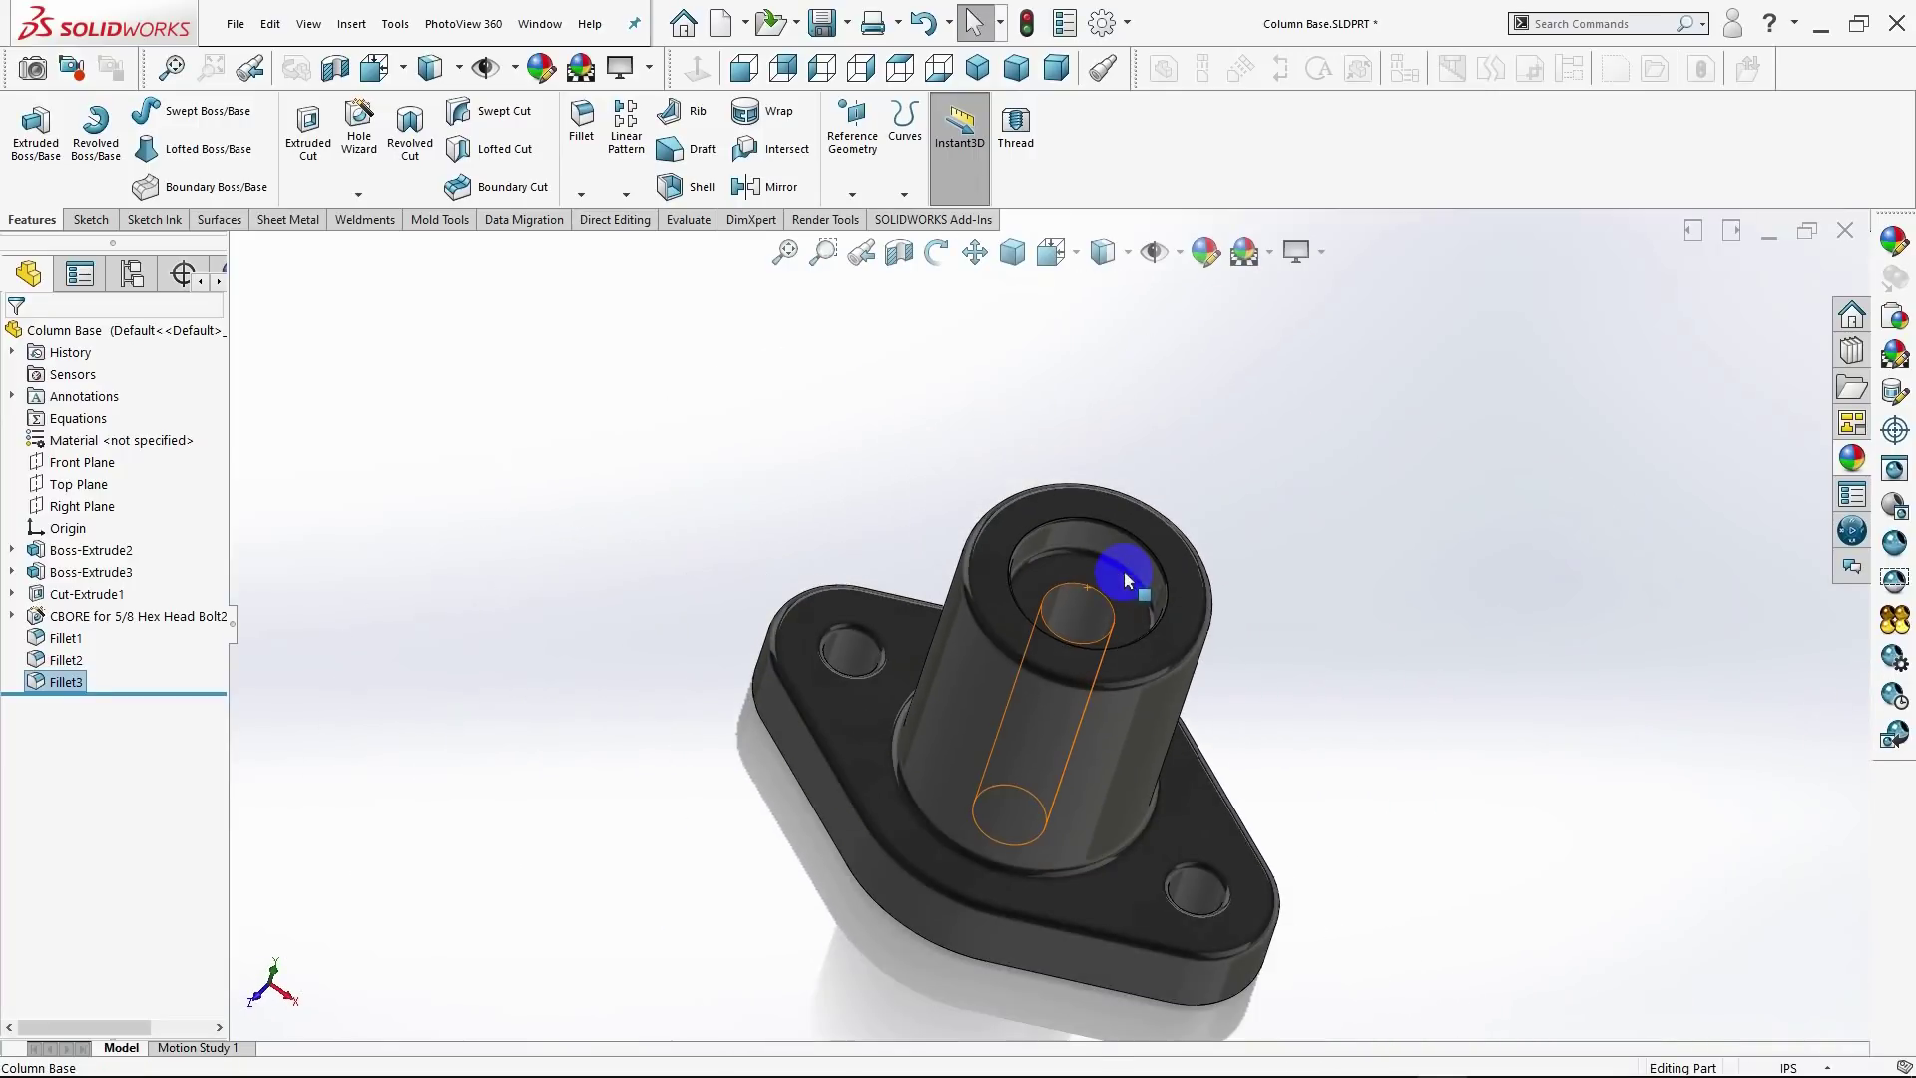
left_click(977, 70)
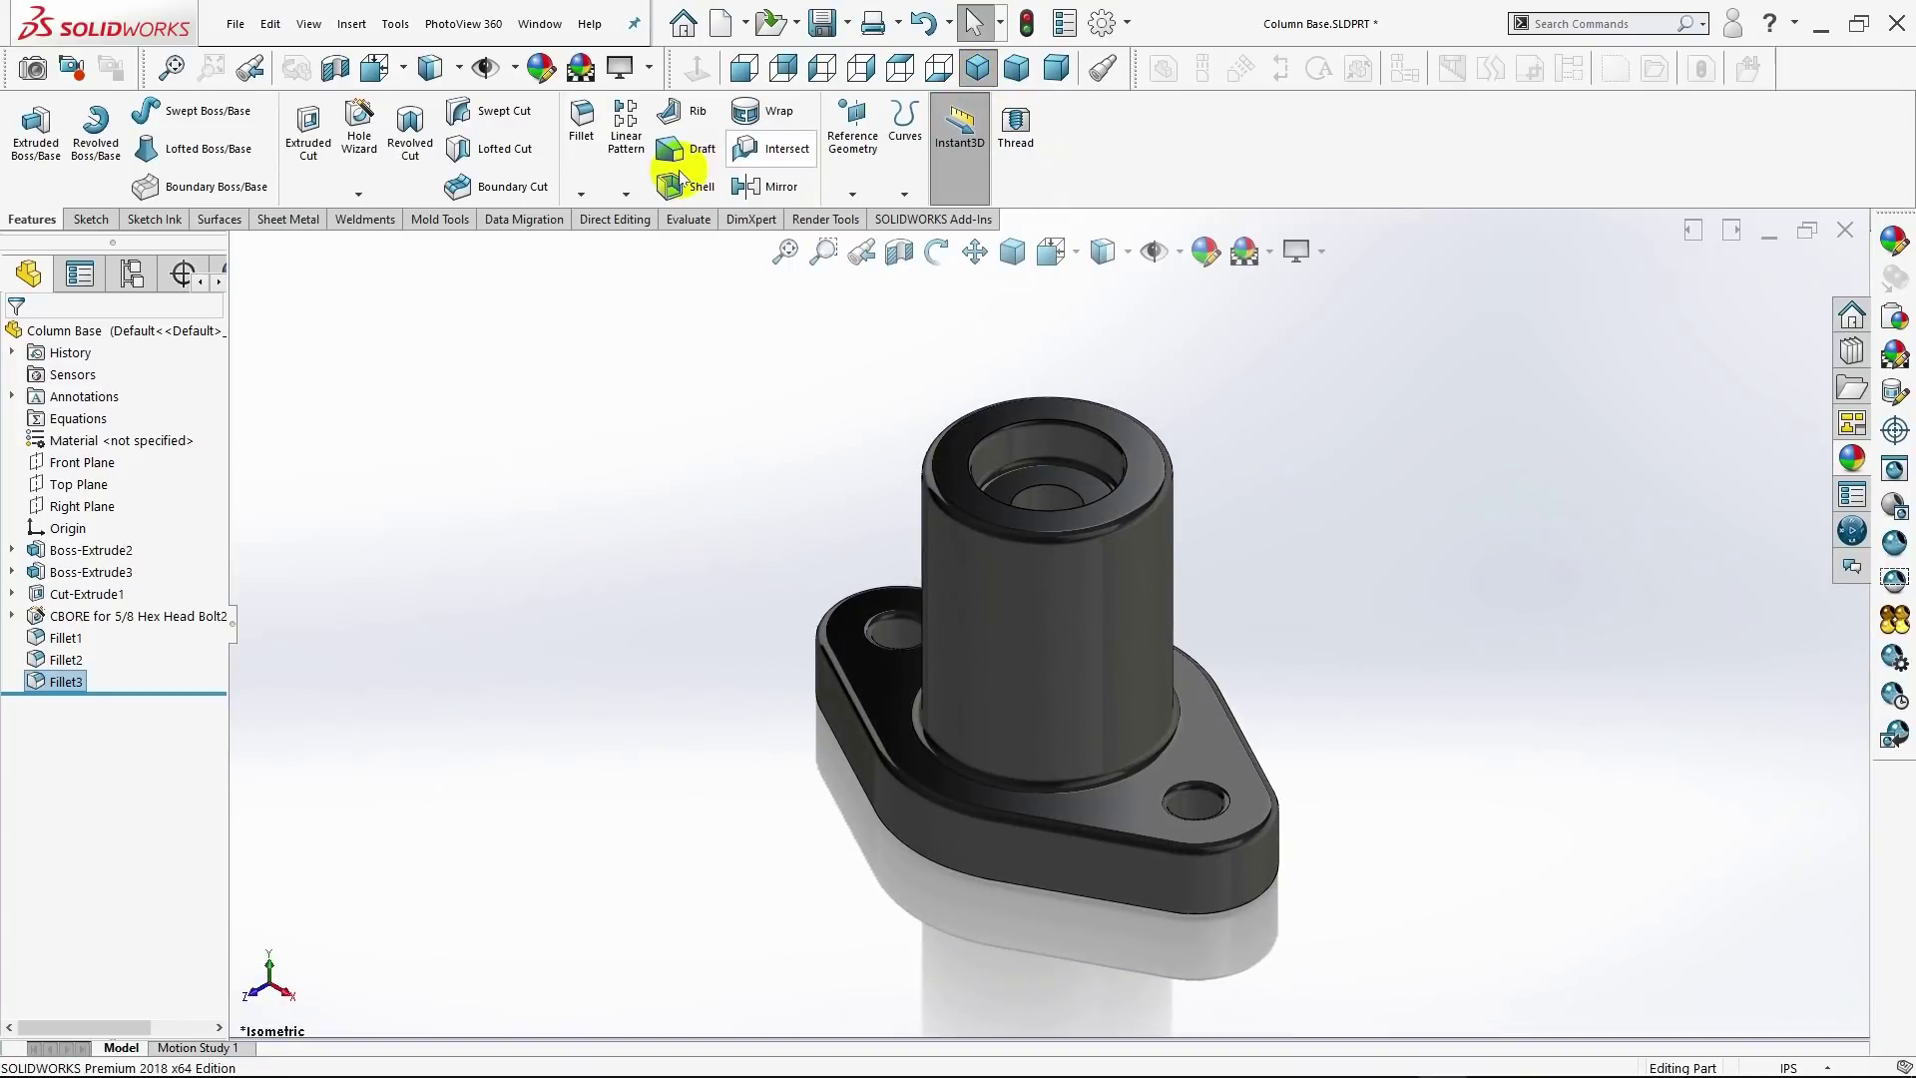
left_click(581, 120)
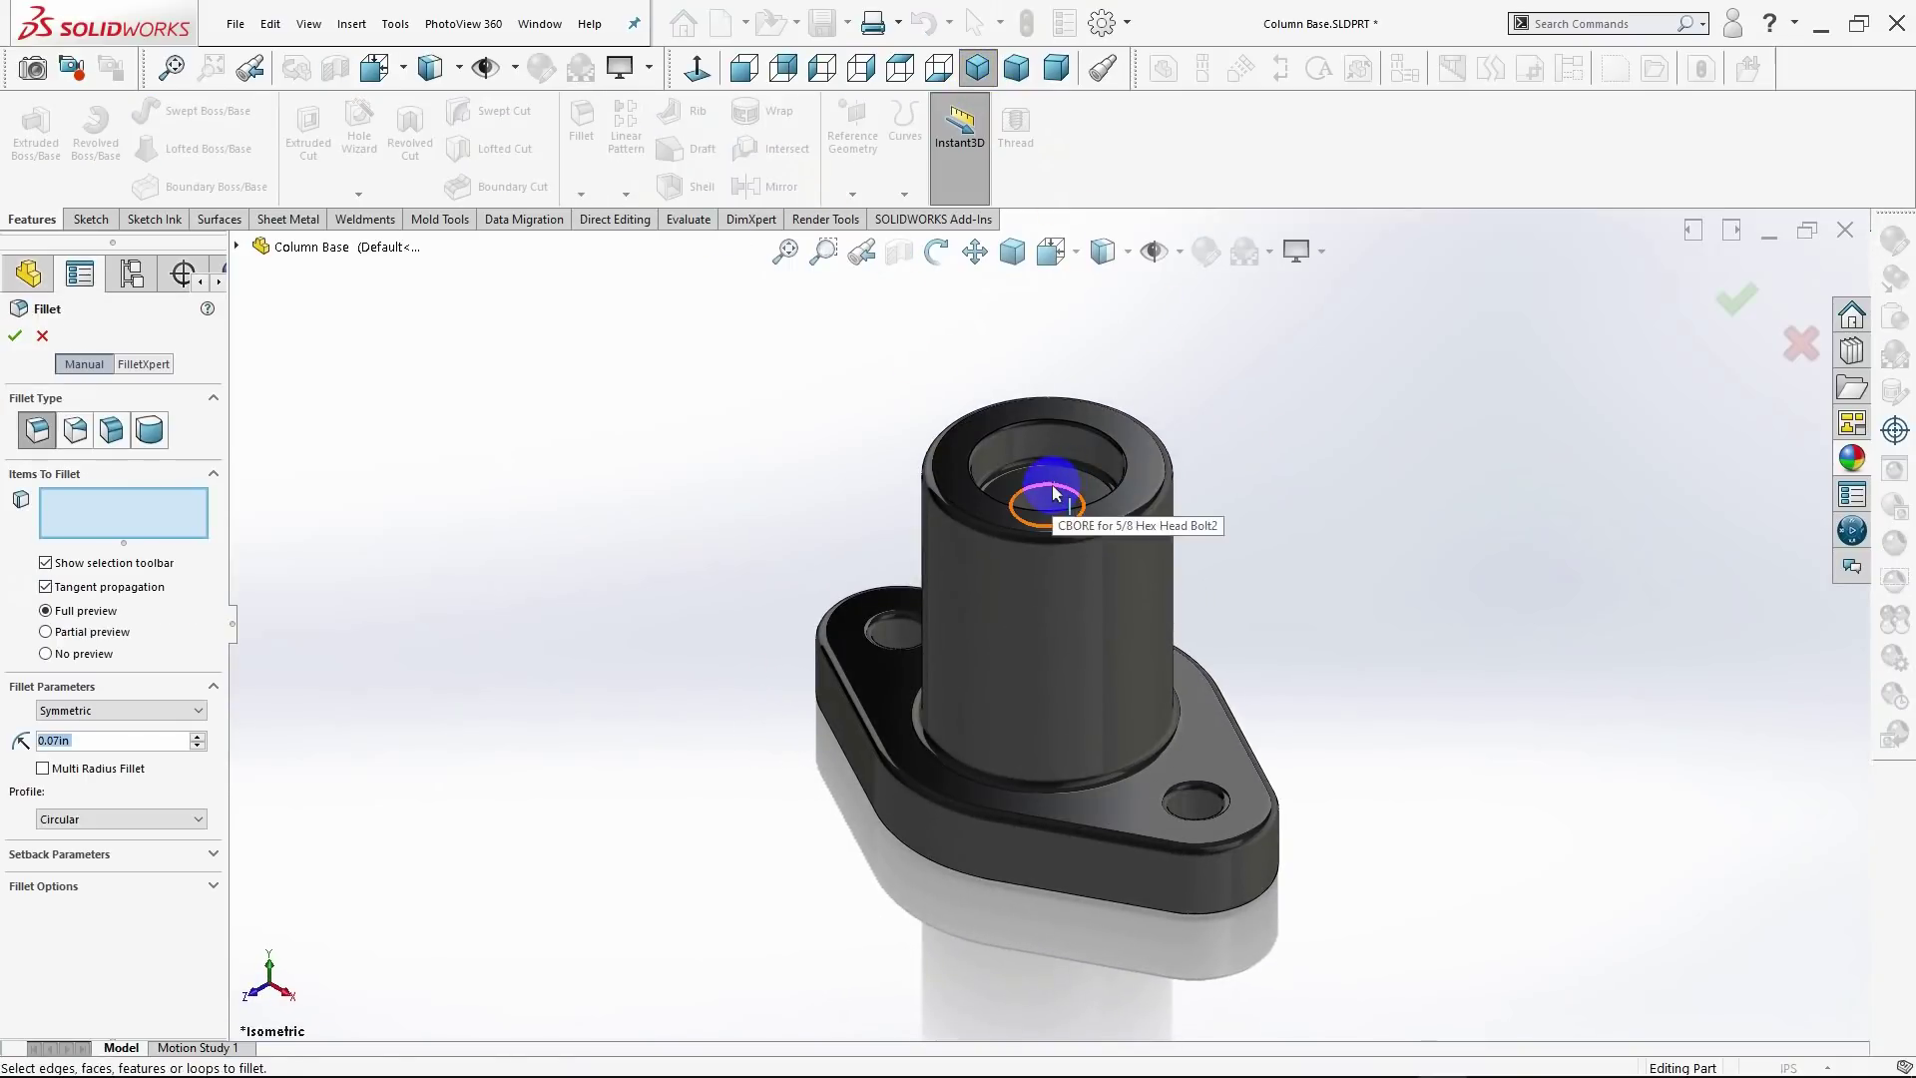
left_click(1056, 489)
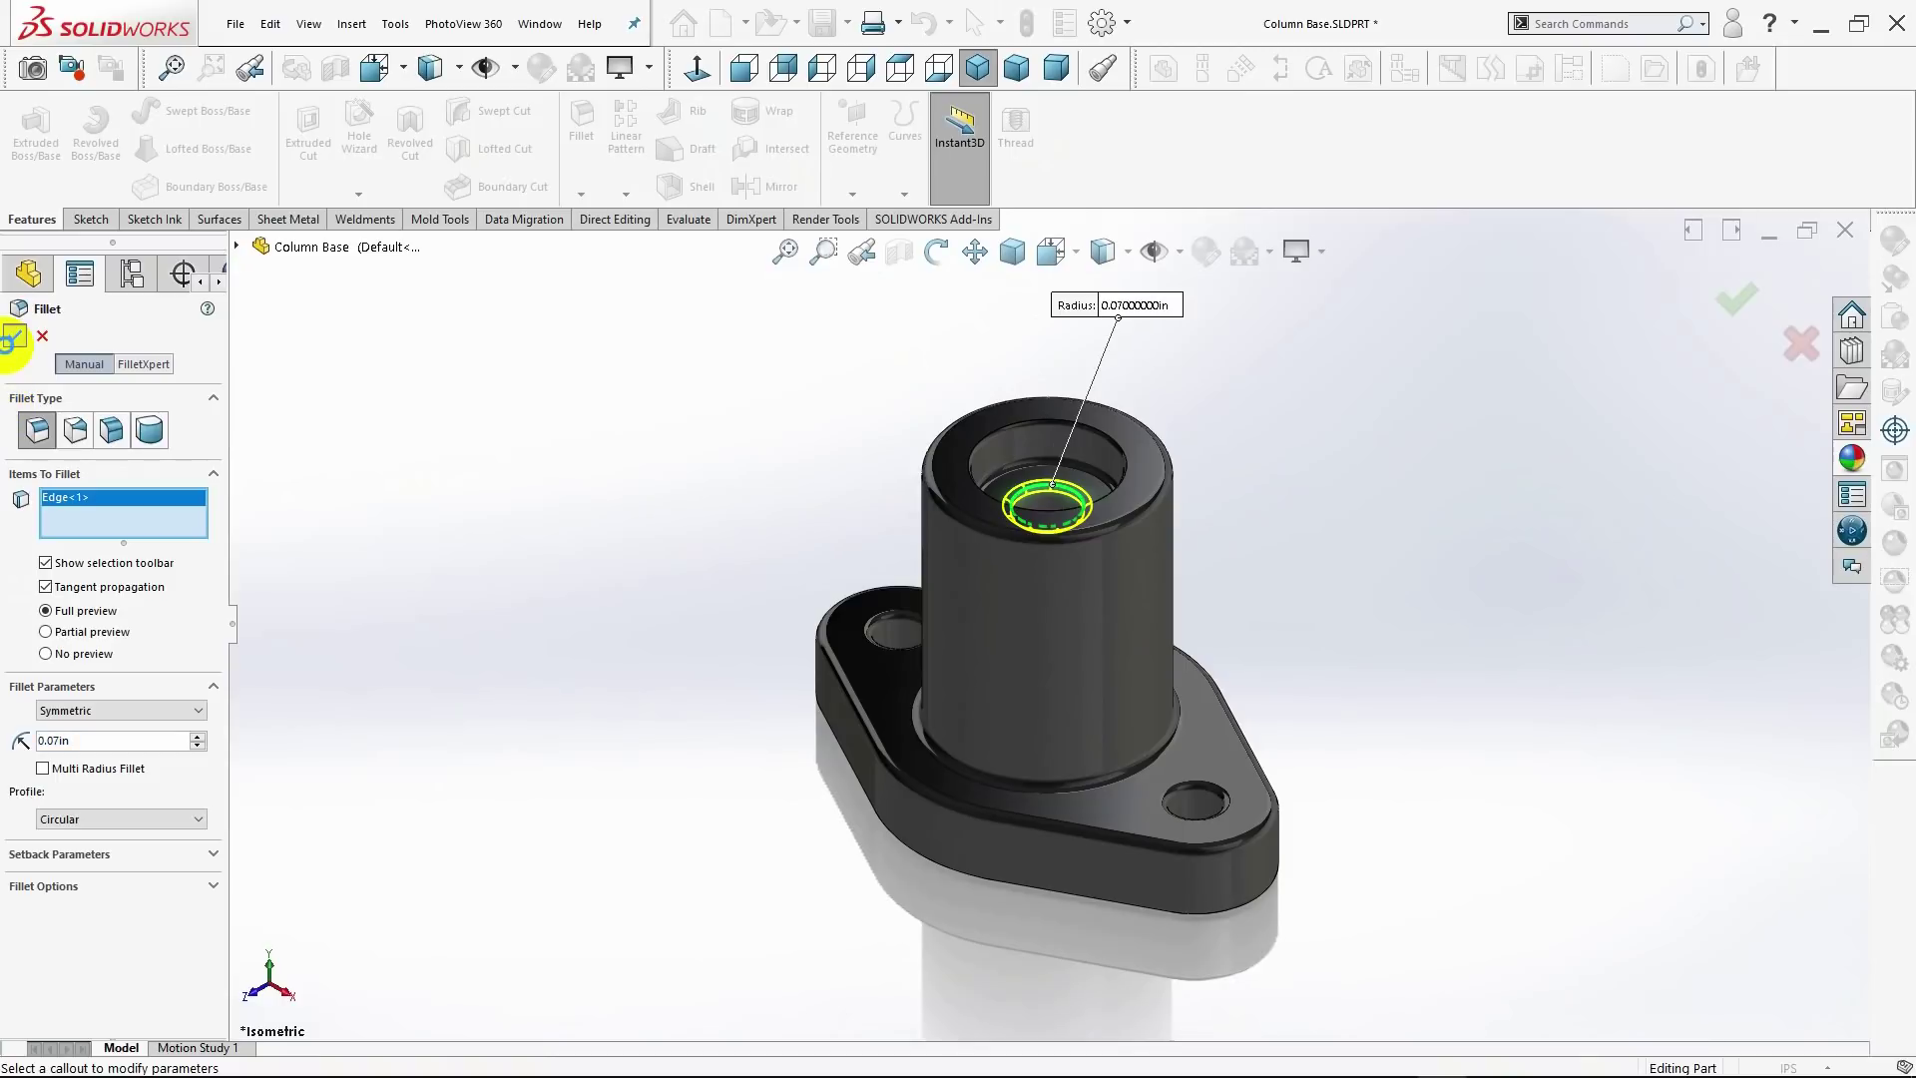
left_click(14, 338)
Step: Create a planar section view on the Front Plane, offset about -0.02 in and rotated to about 357.94° and 357.35°
middle_click_drag(529, 503, 586, 445)
left_click(973, 70)
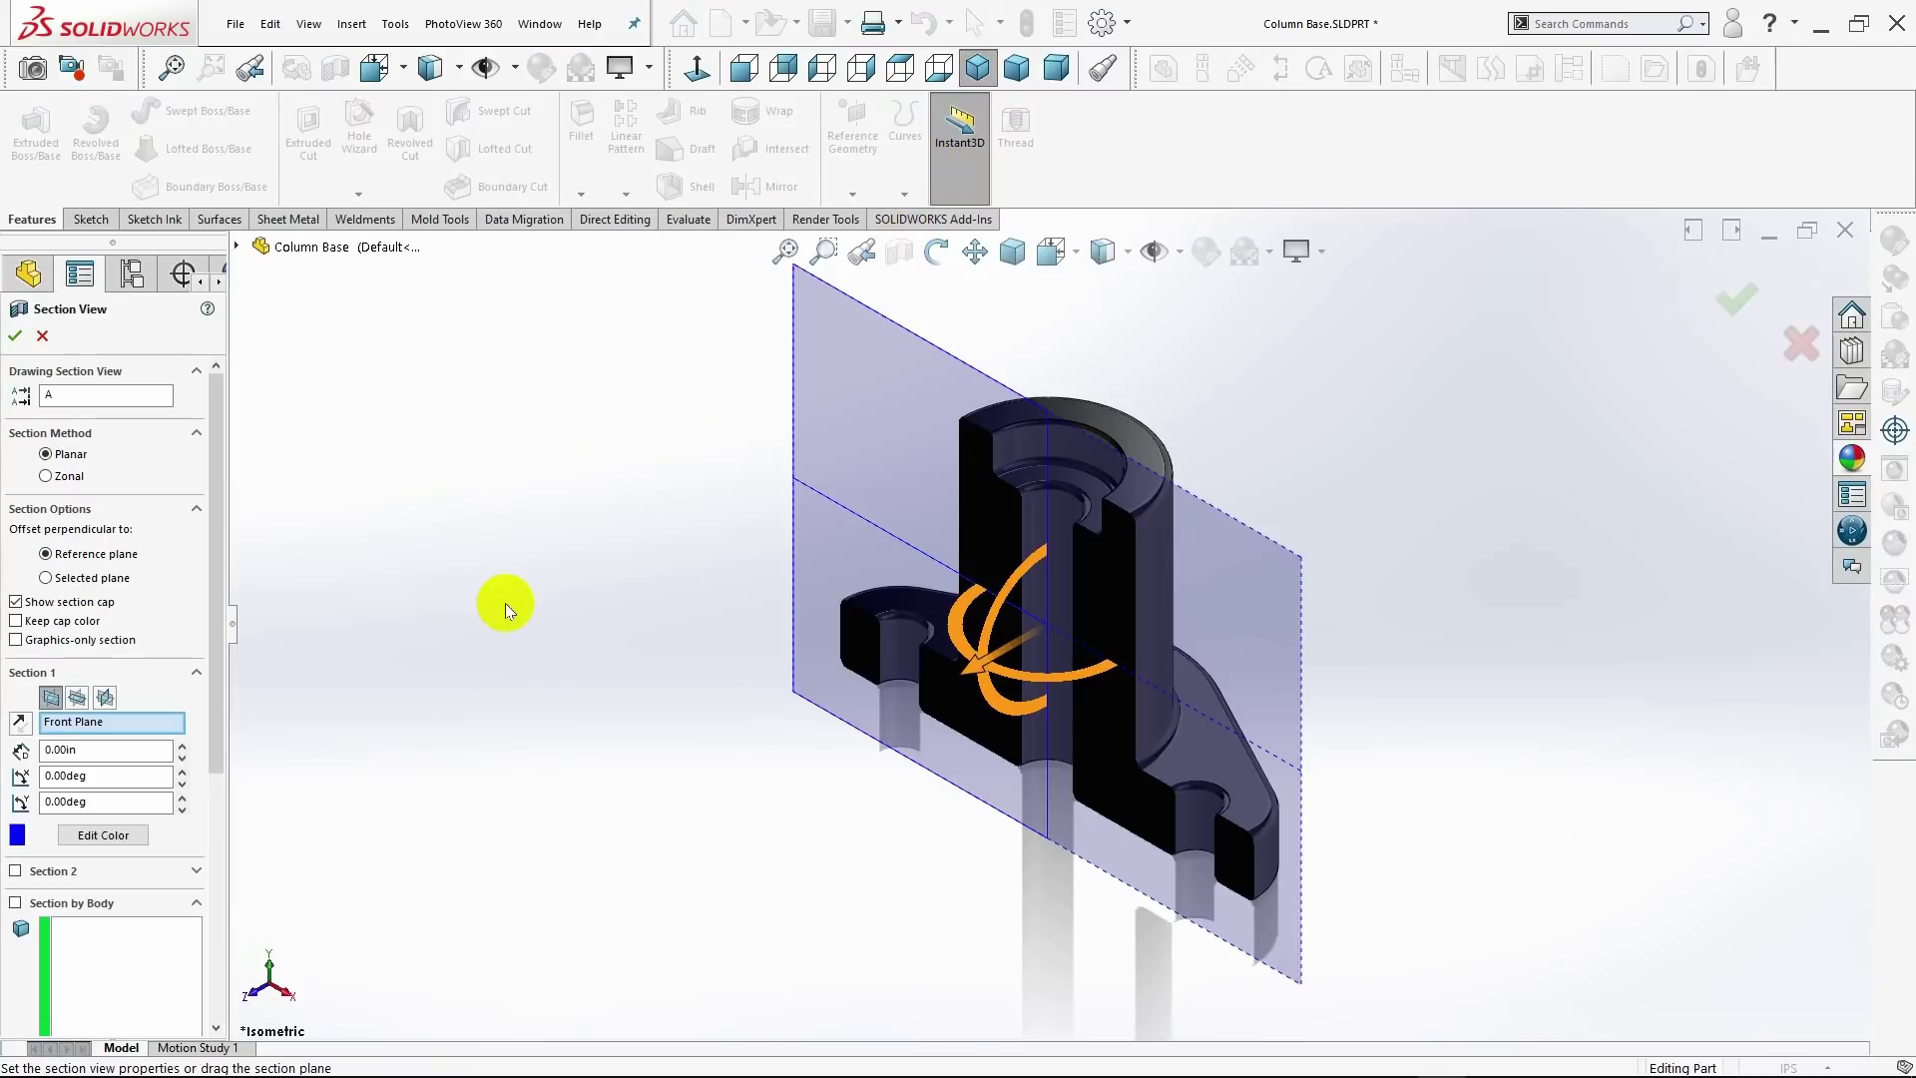
left_click_drag(976, 675, 1002, 624)
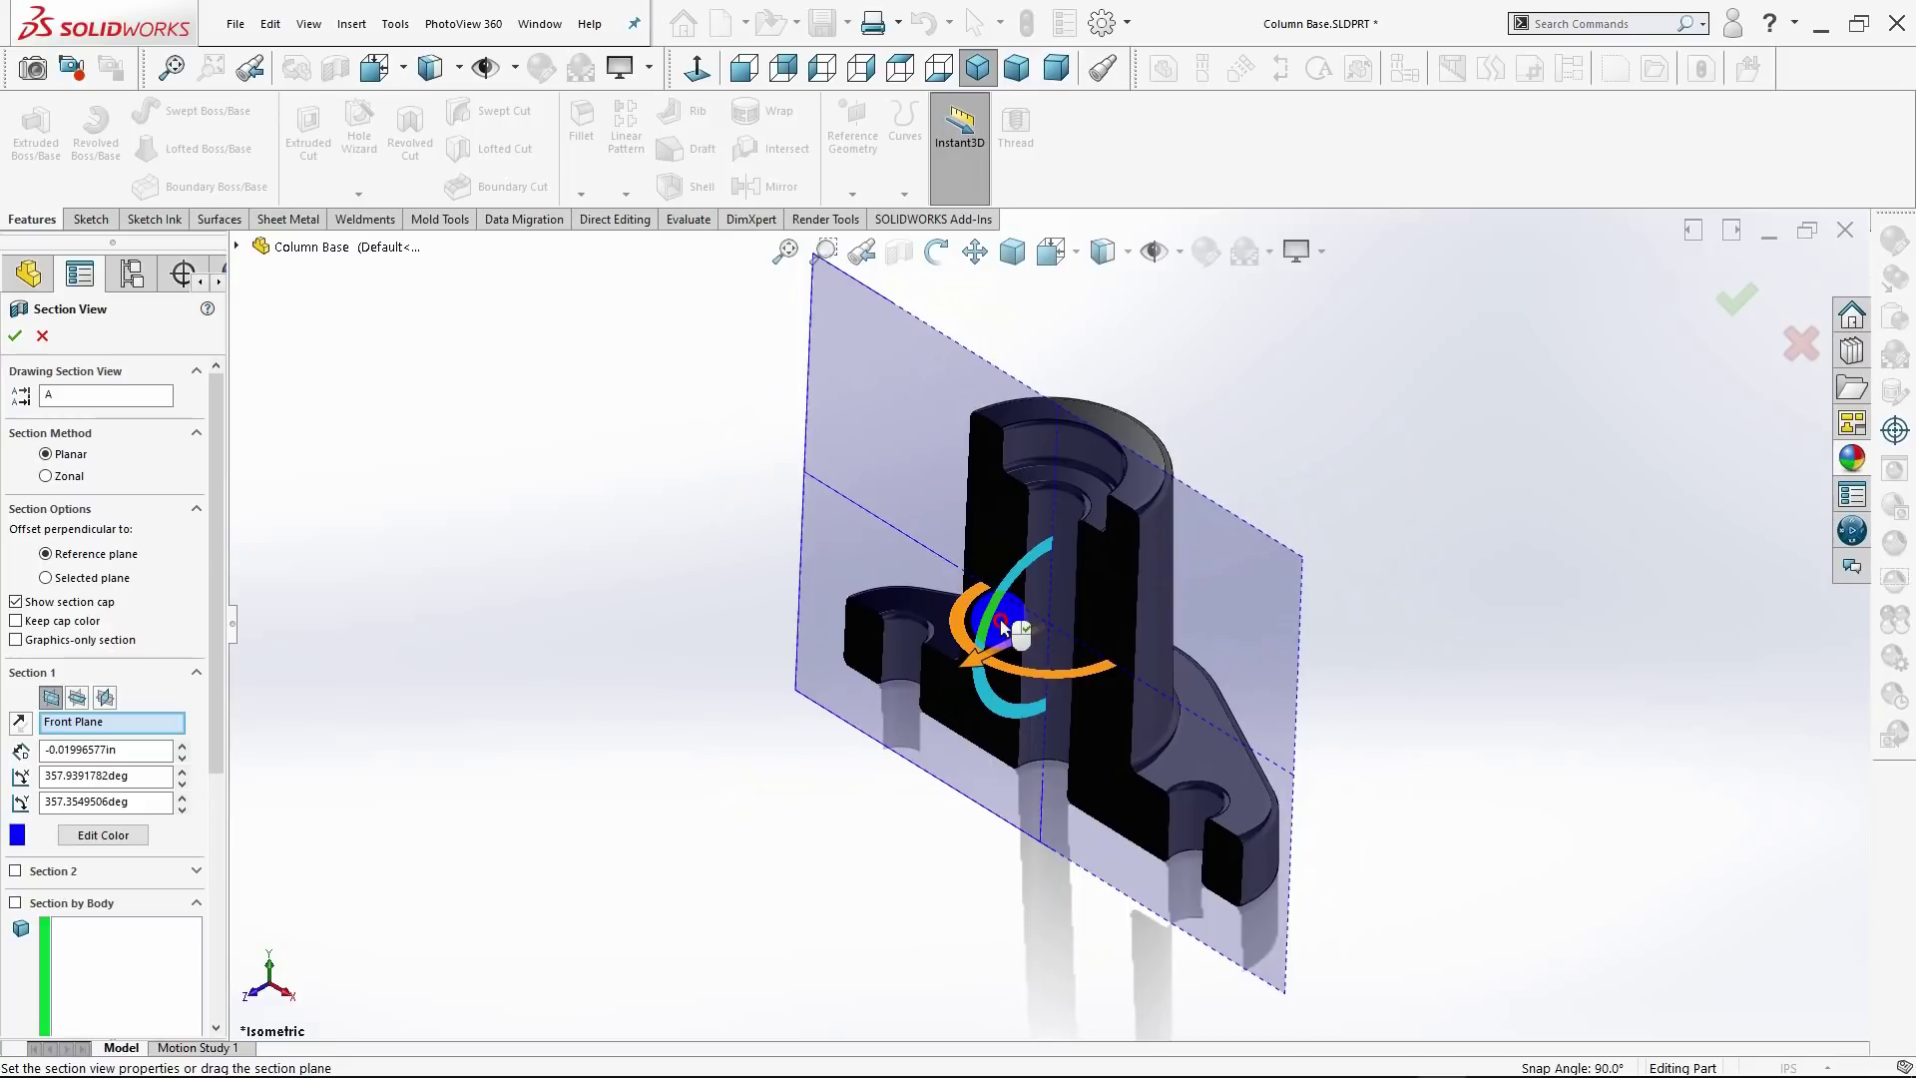
left_click(15, 339)
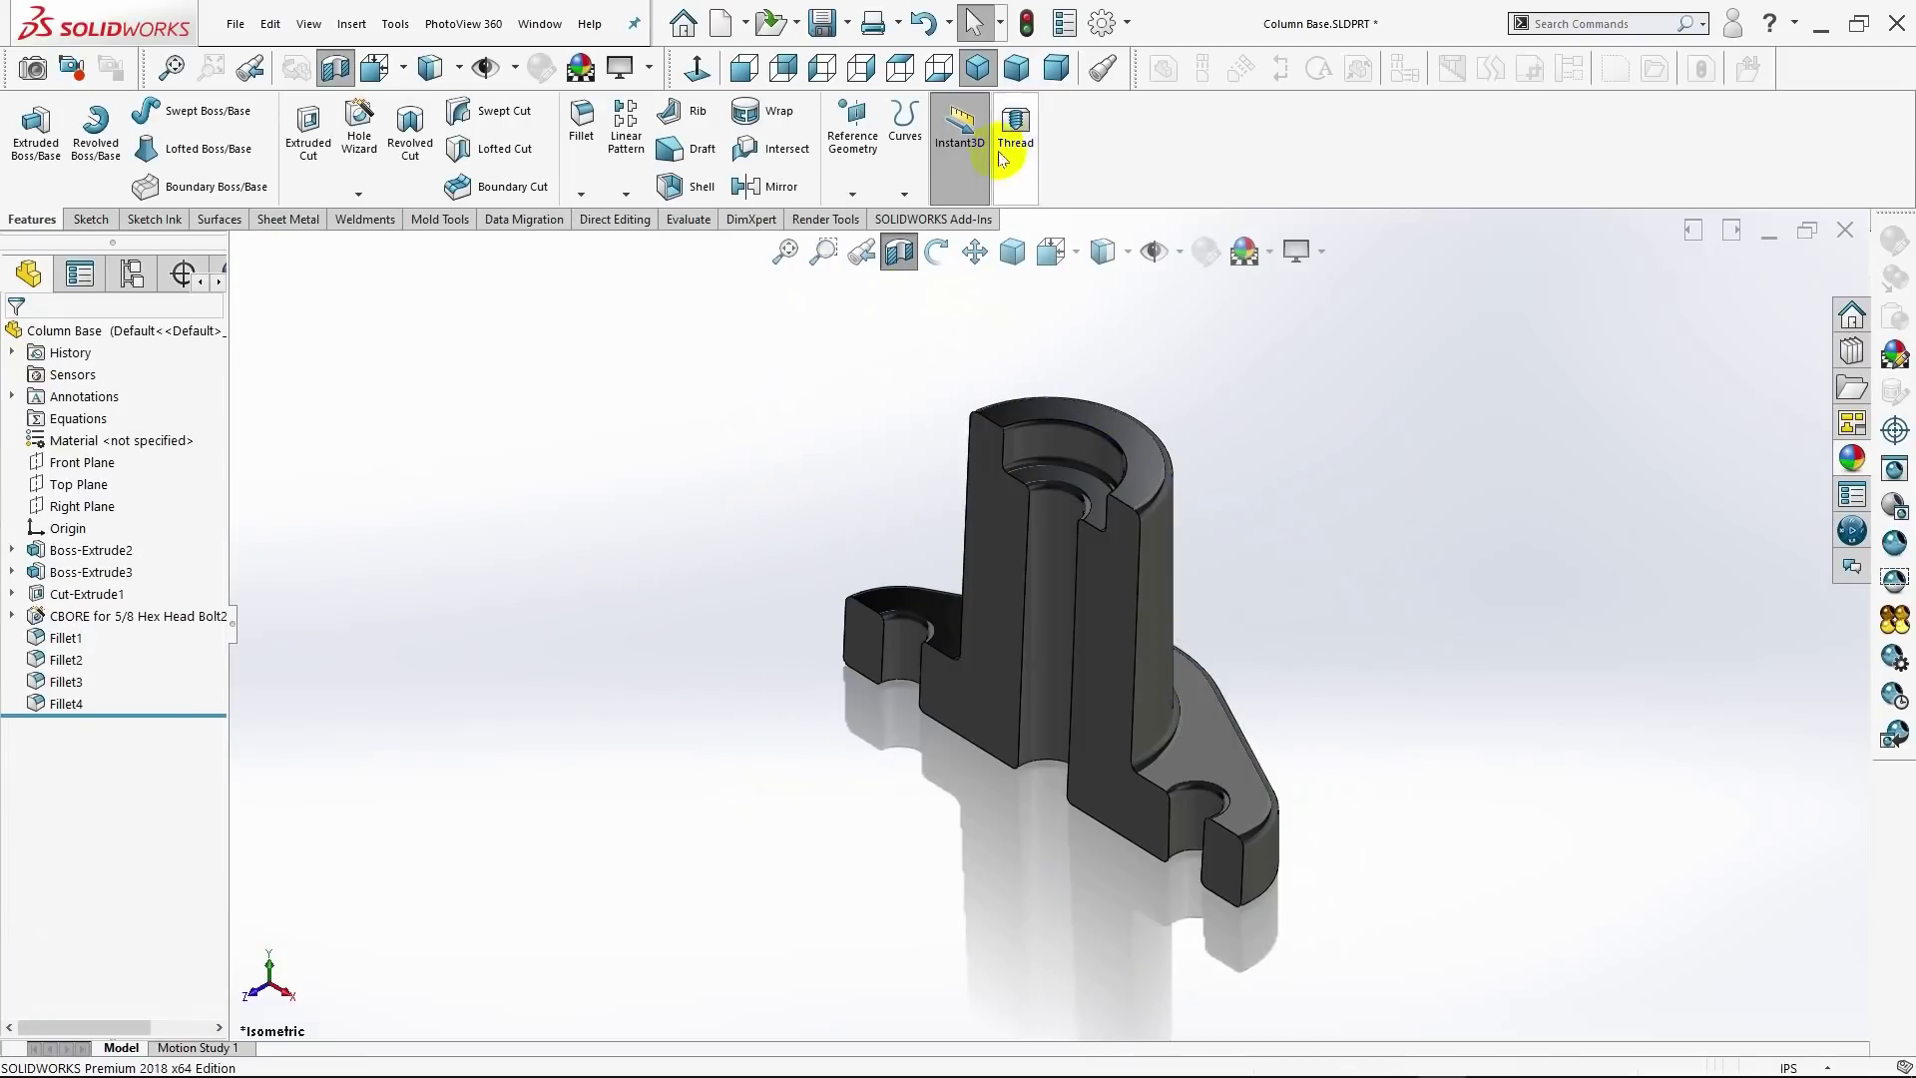
Step: Examine the sectioned part in trimetric, dimetric and isometric orientations, and turn off the section view
left_click(1024, 77)
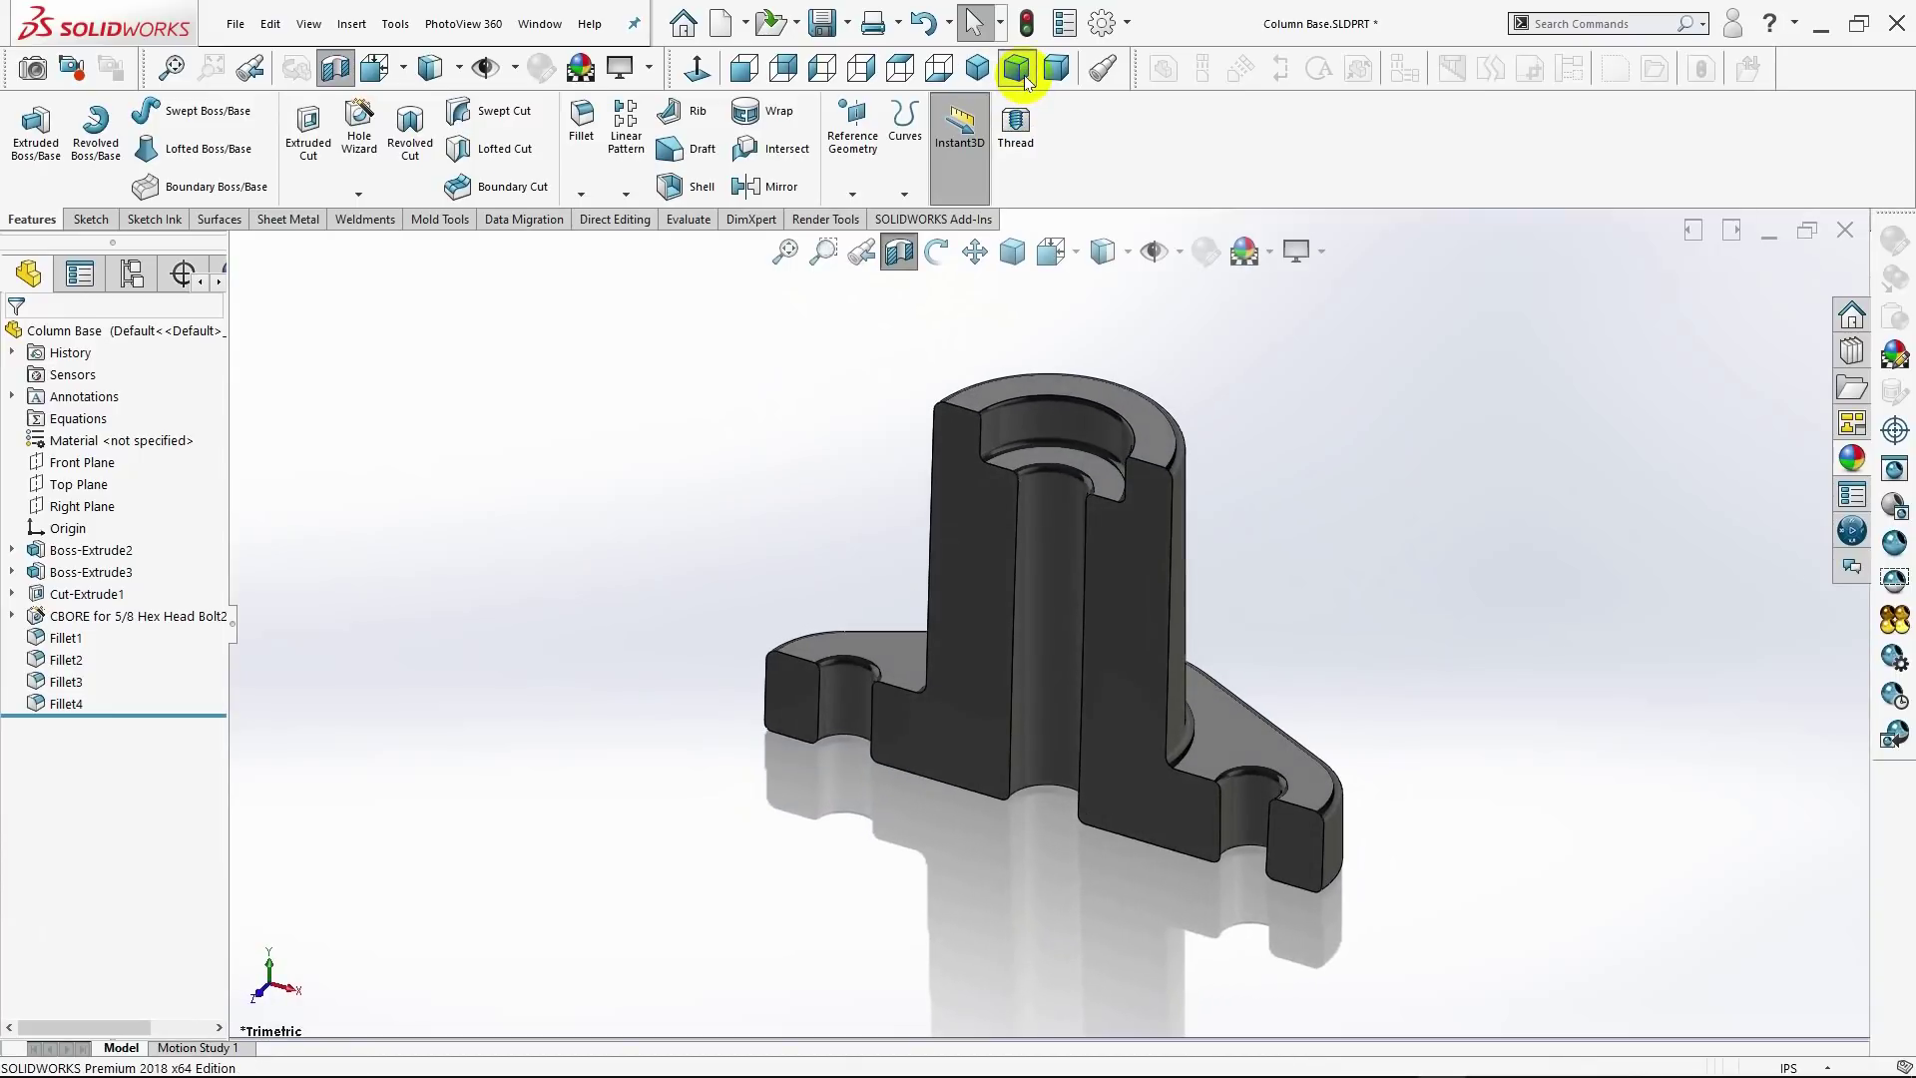
left_click(1066, 67)
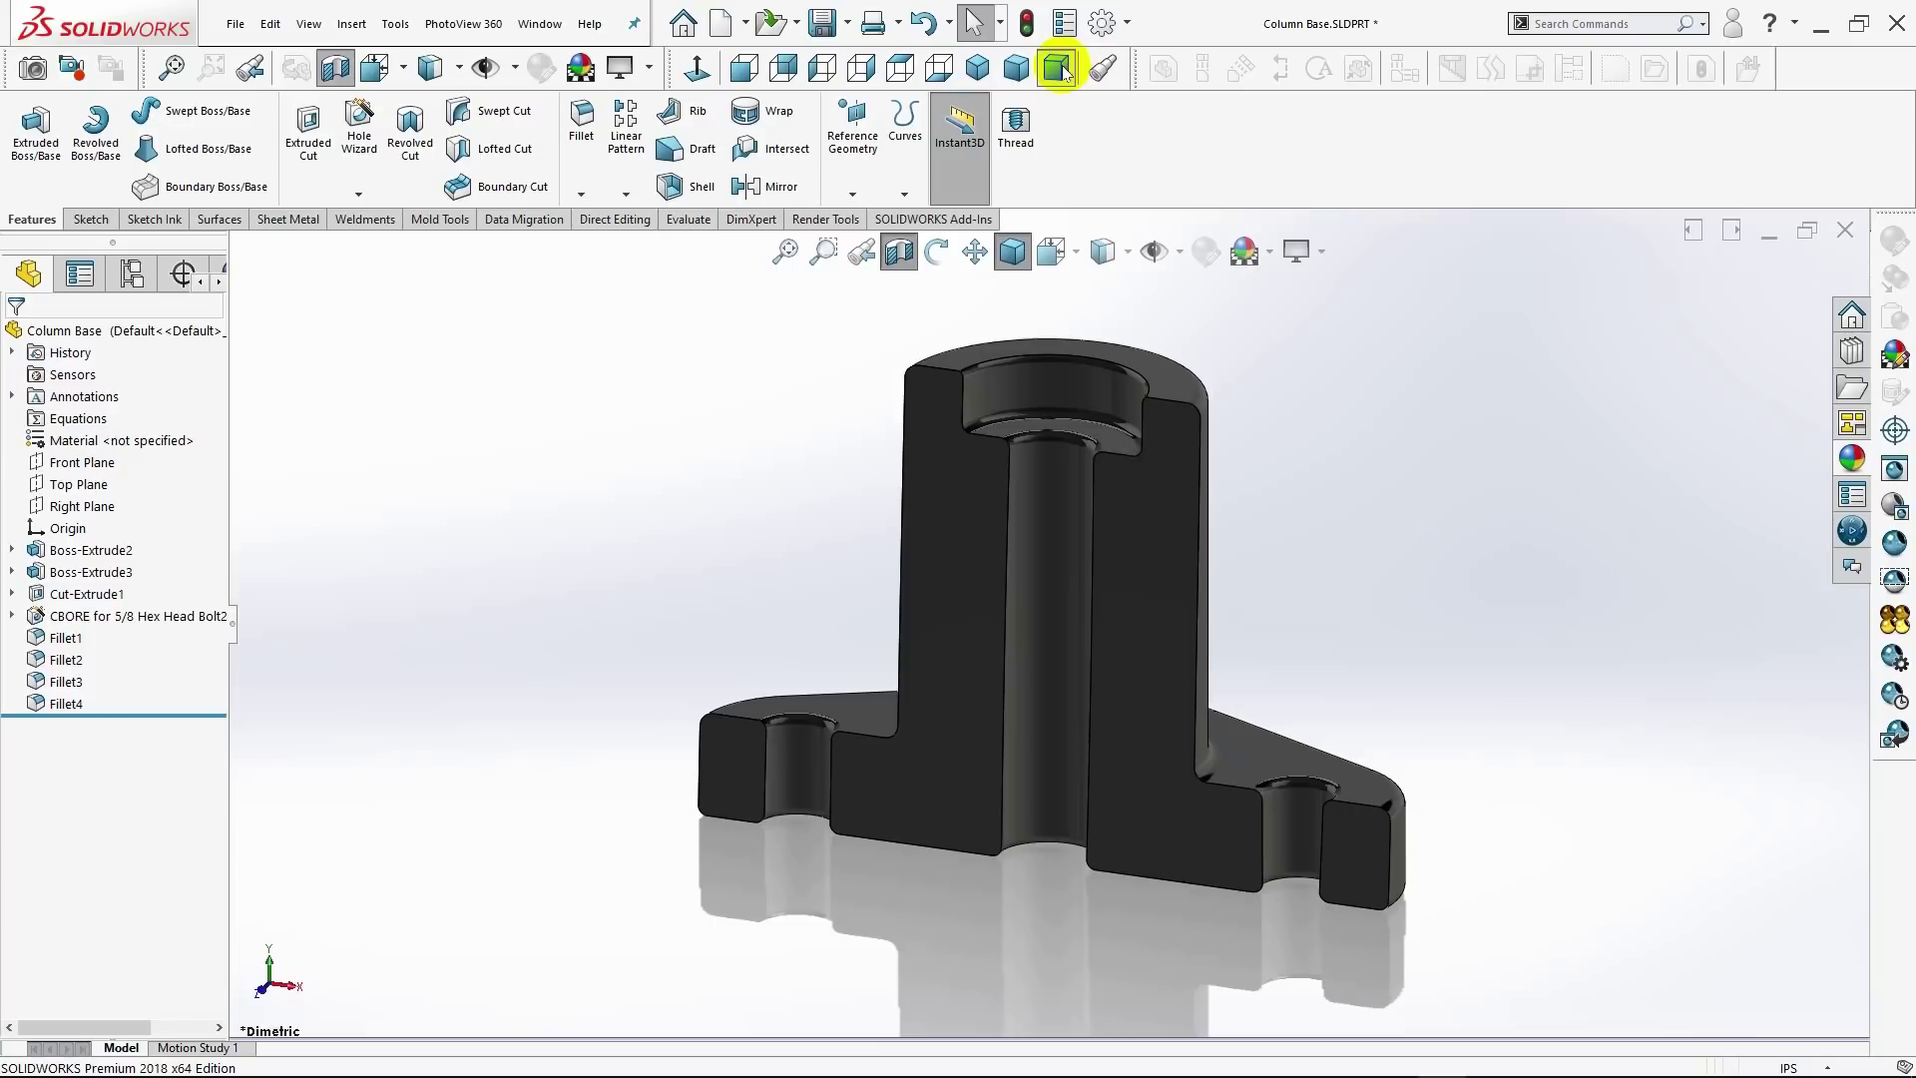
left_click(978, 70)
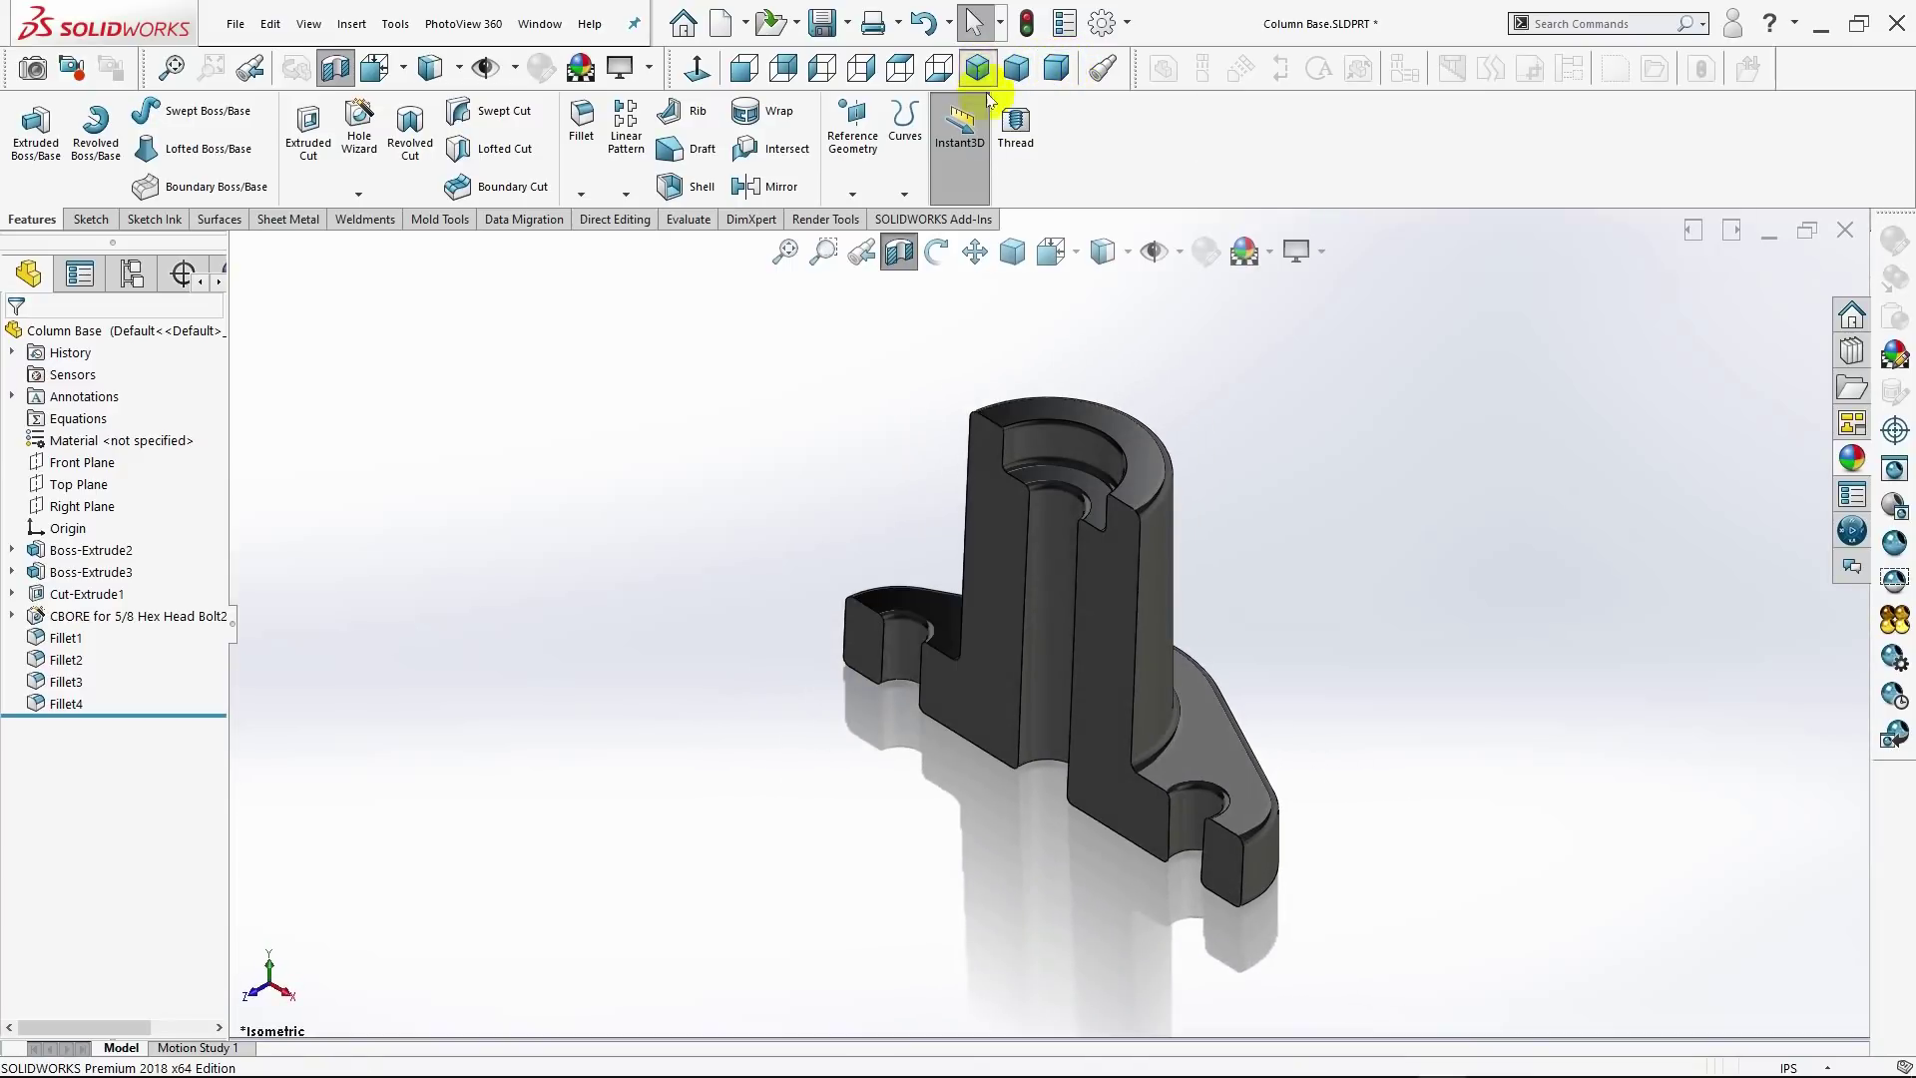
left_click(891, 256)
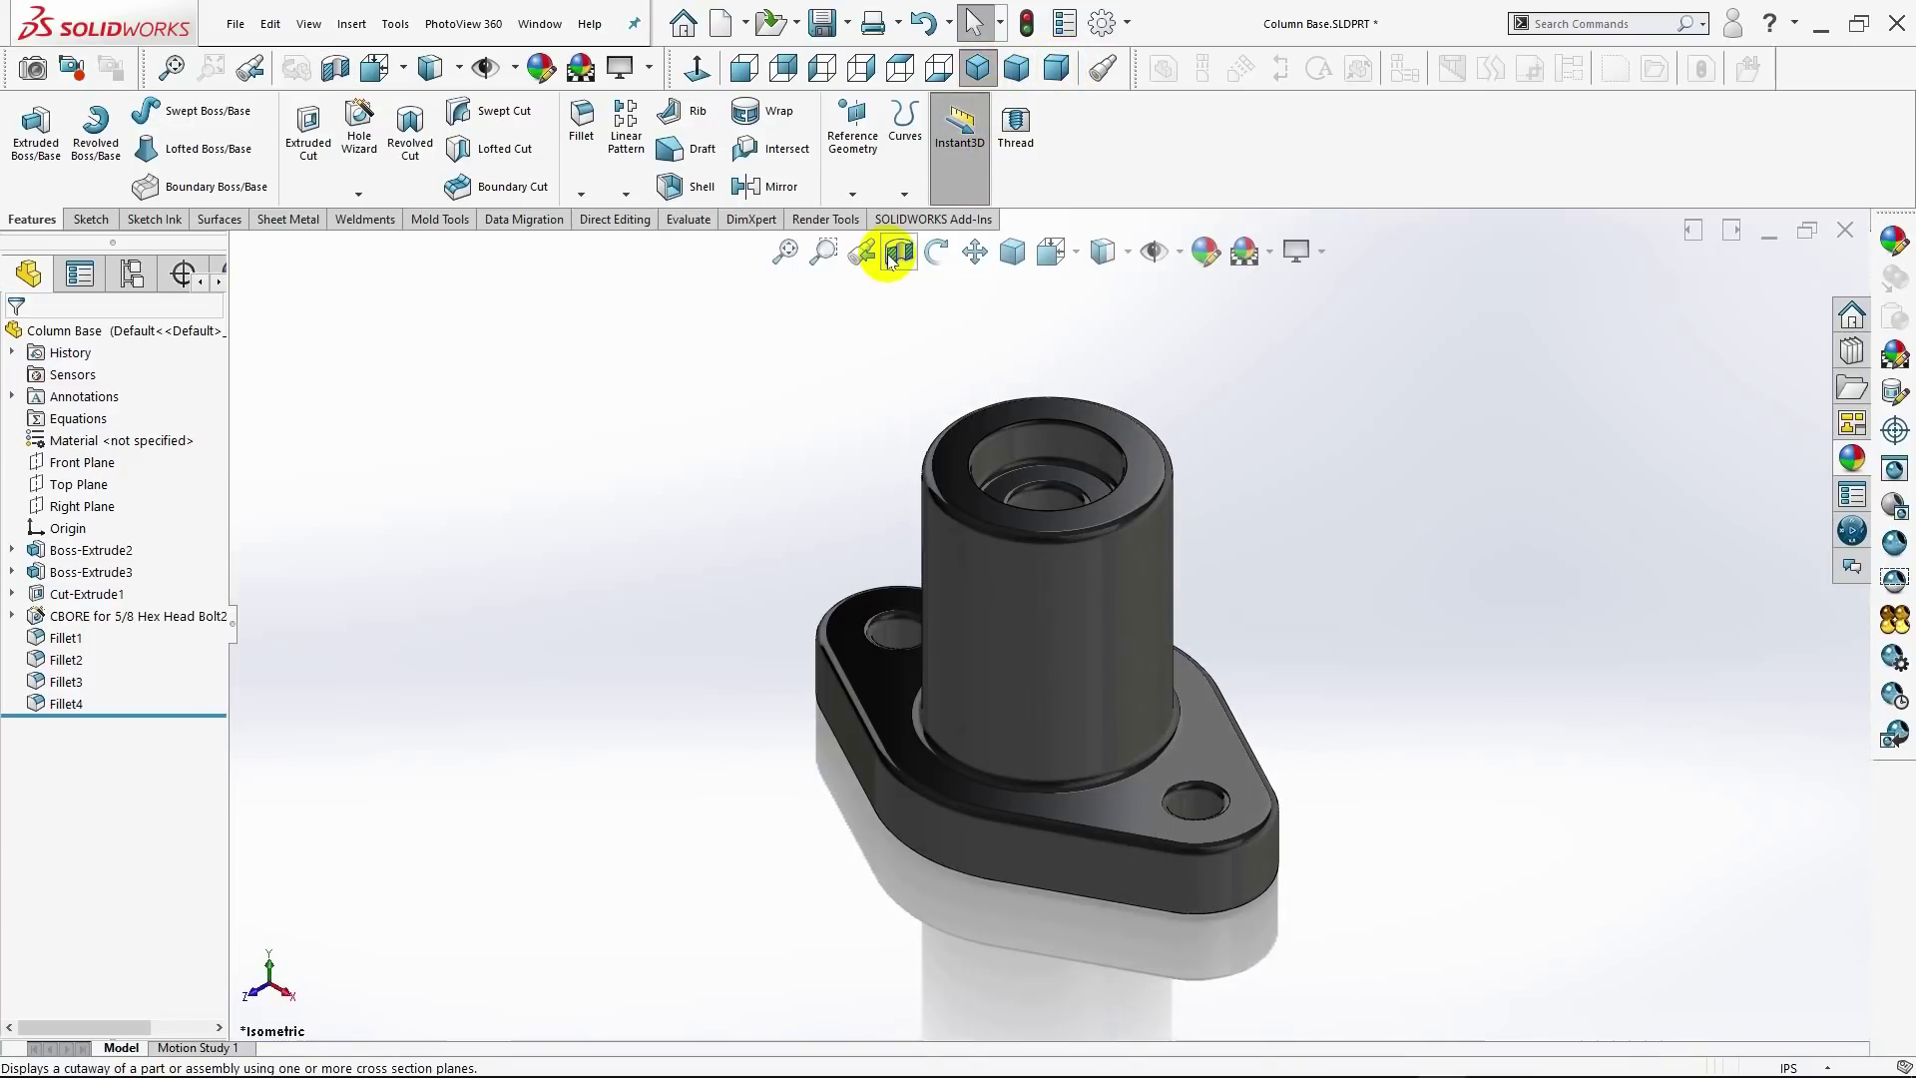
Step: Check the whole part in trimetric and dimetric orientations, and display it shaded without edges in isometric orientation
left_click(1015, 70)
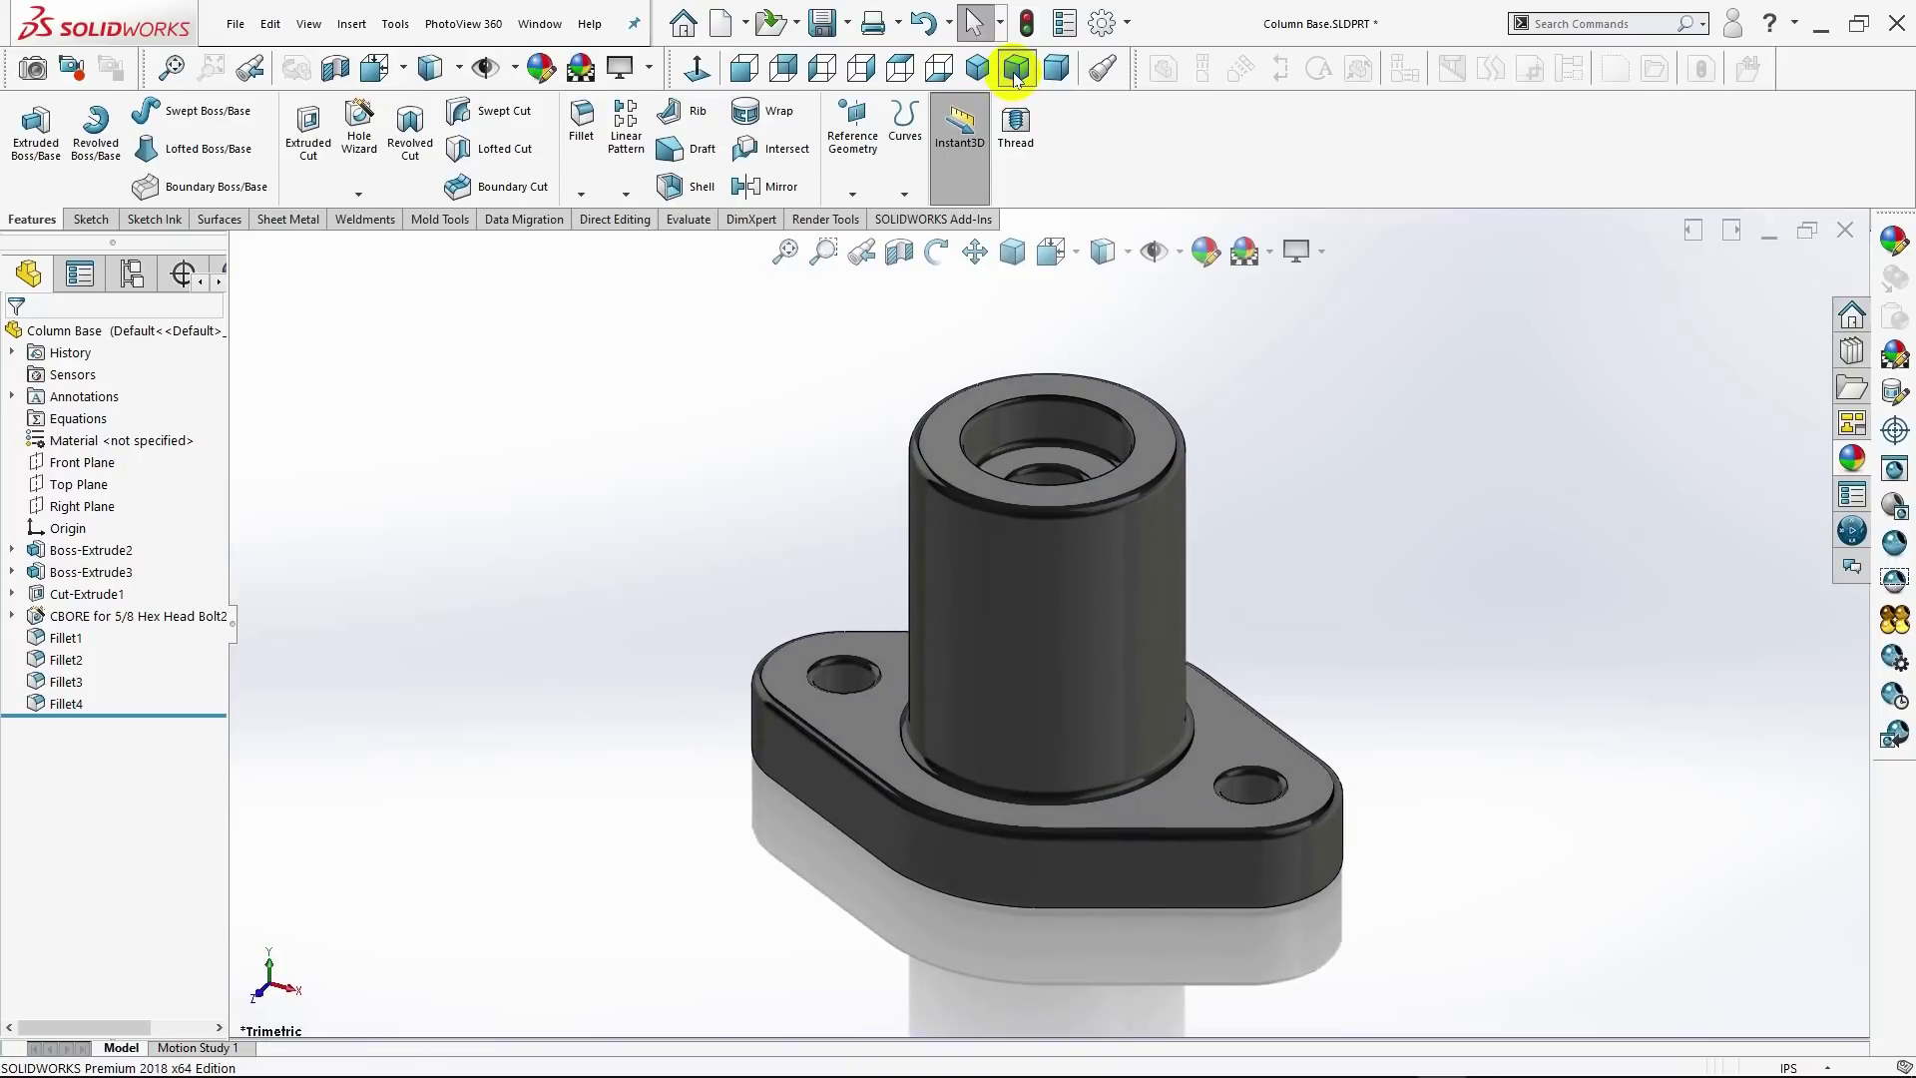
left_click(1056, 69)
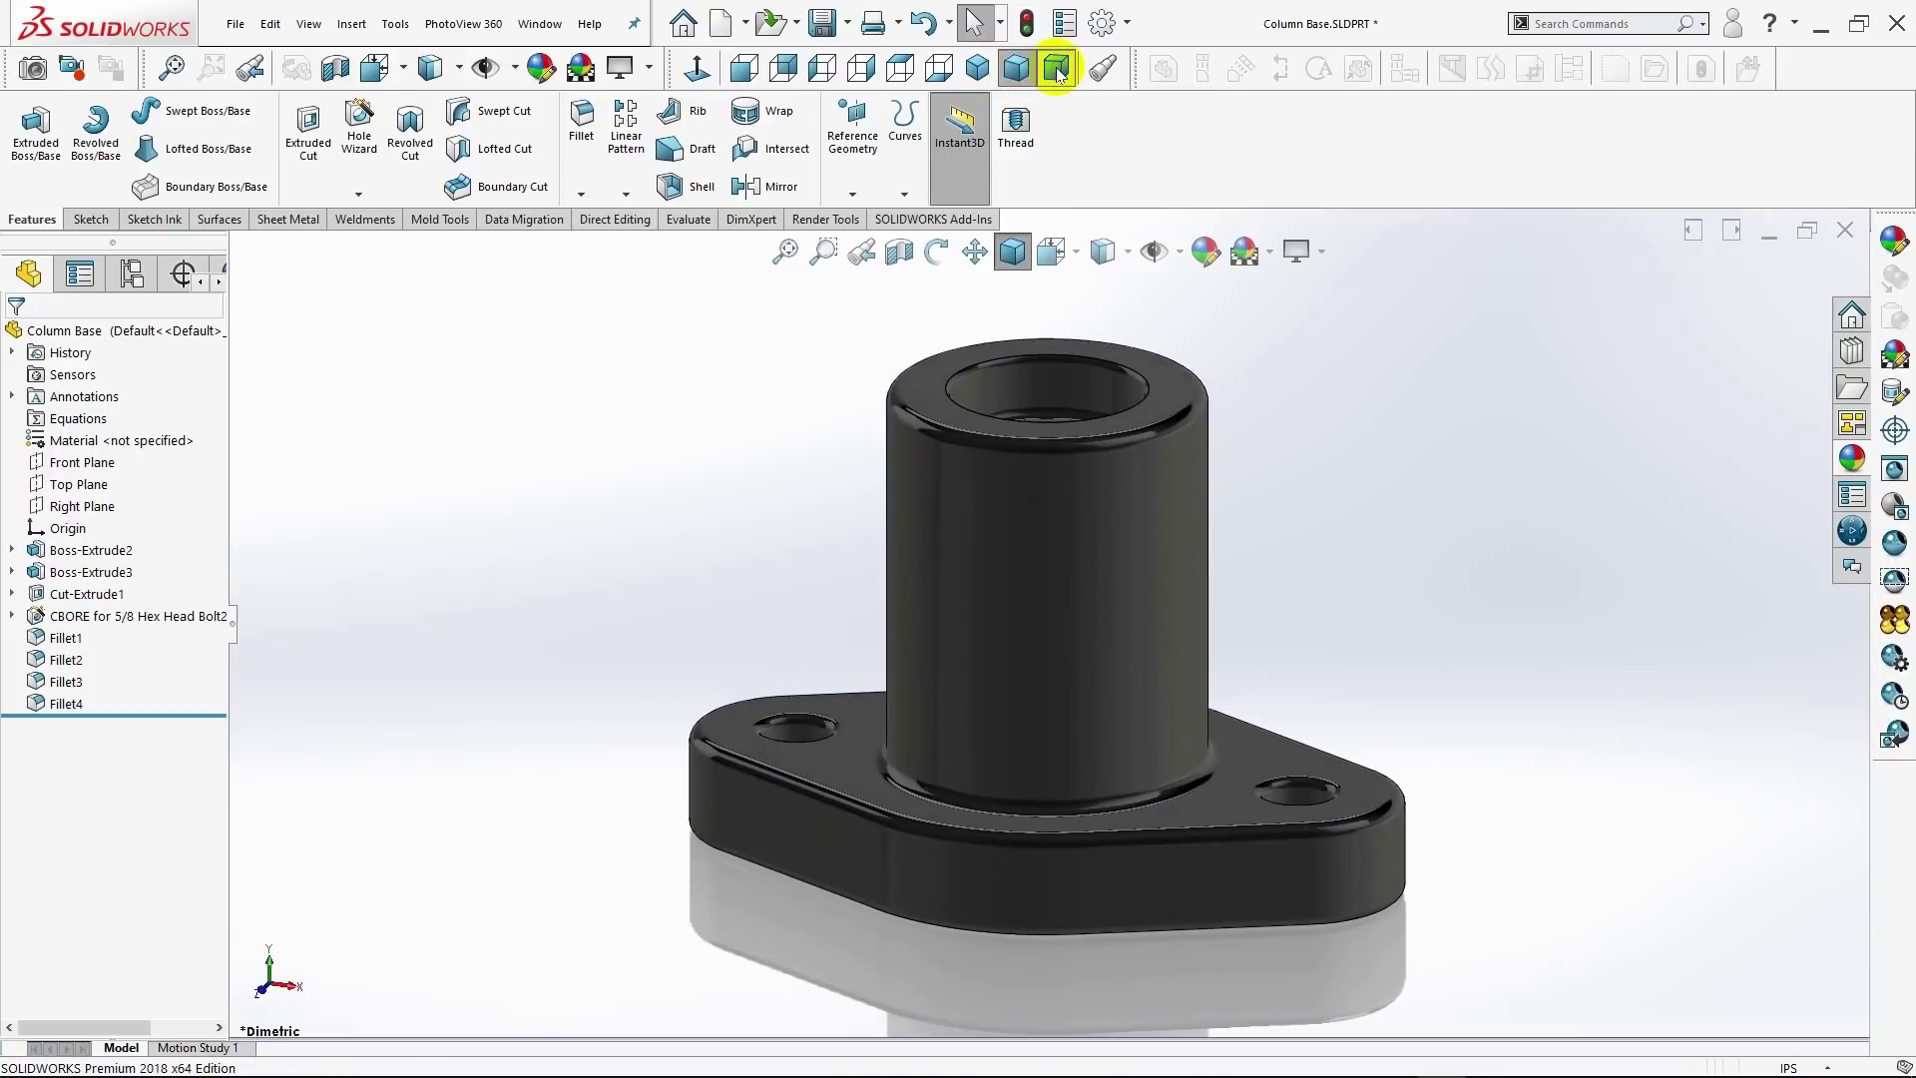
left_click(980, 72)
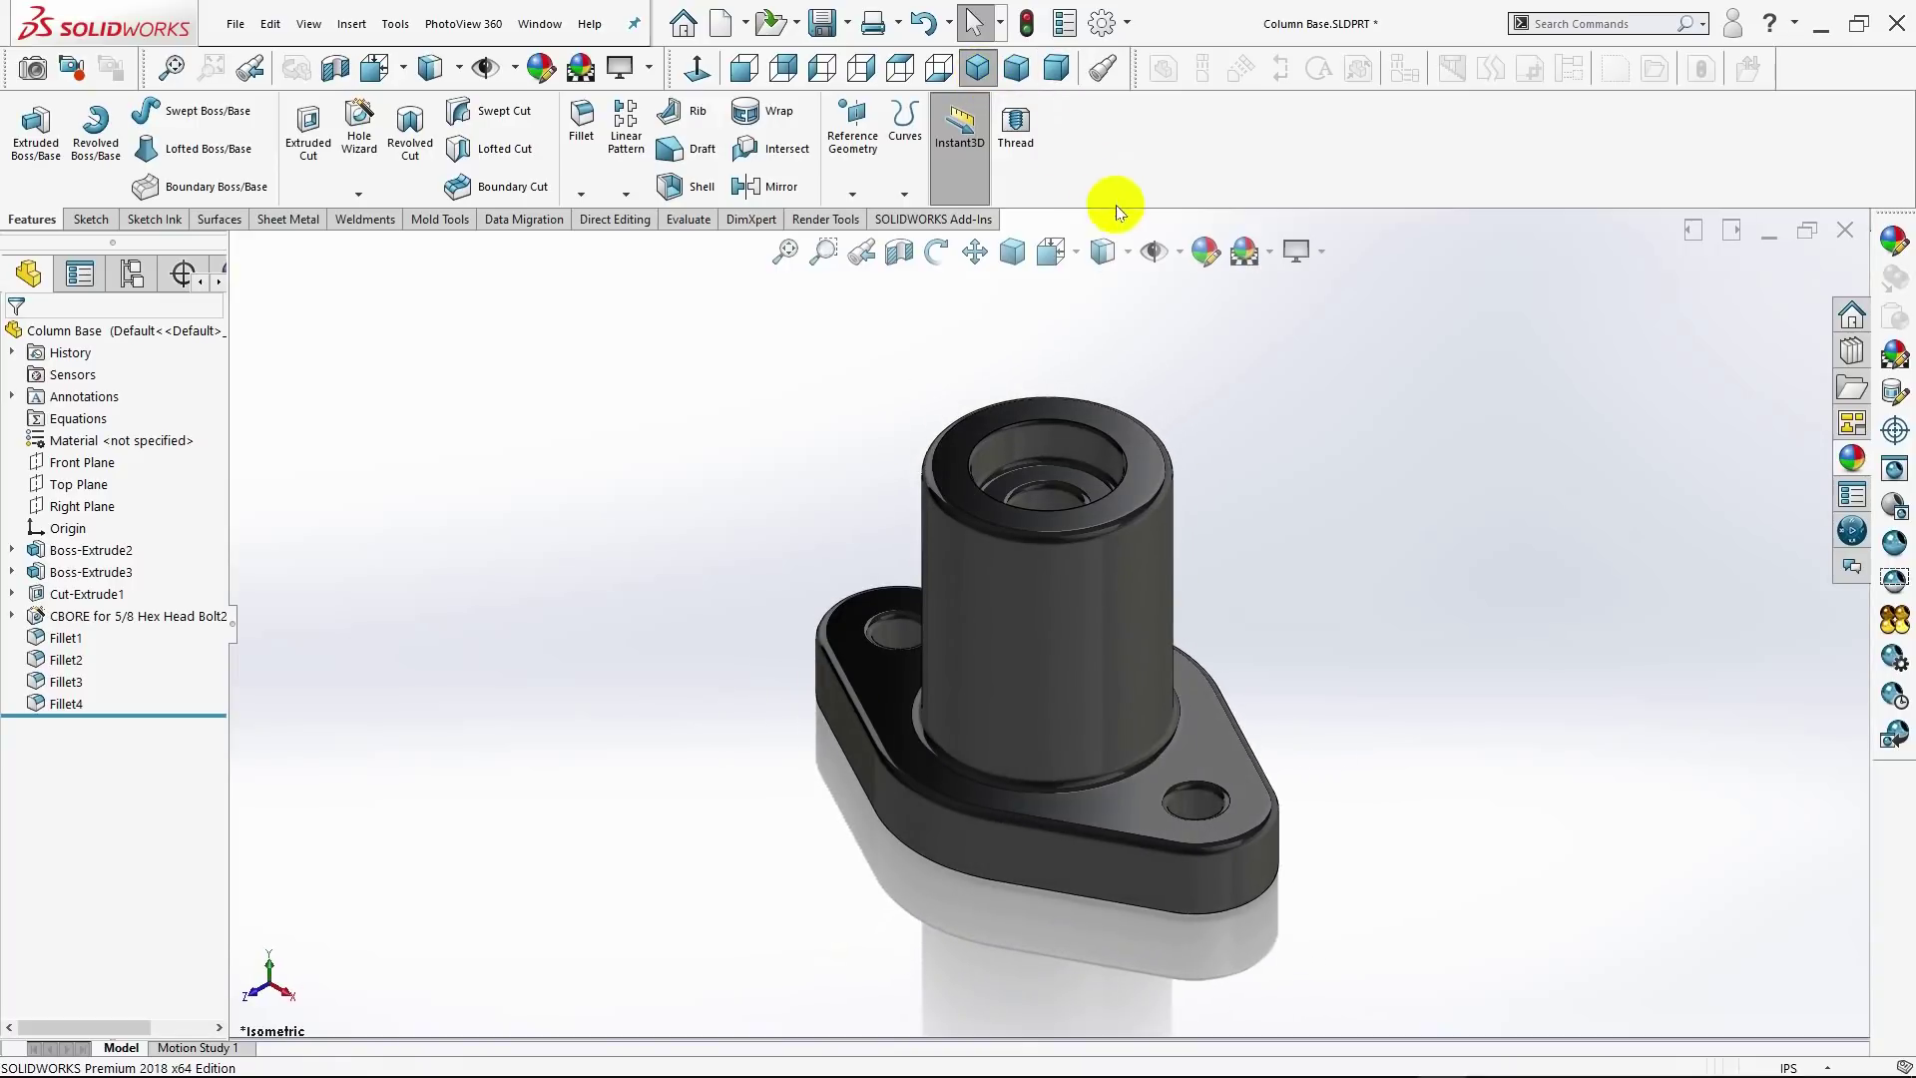
left_click(1128, 250)
left_click(1105, 327)
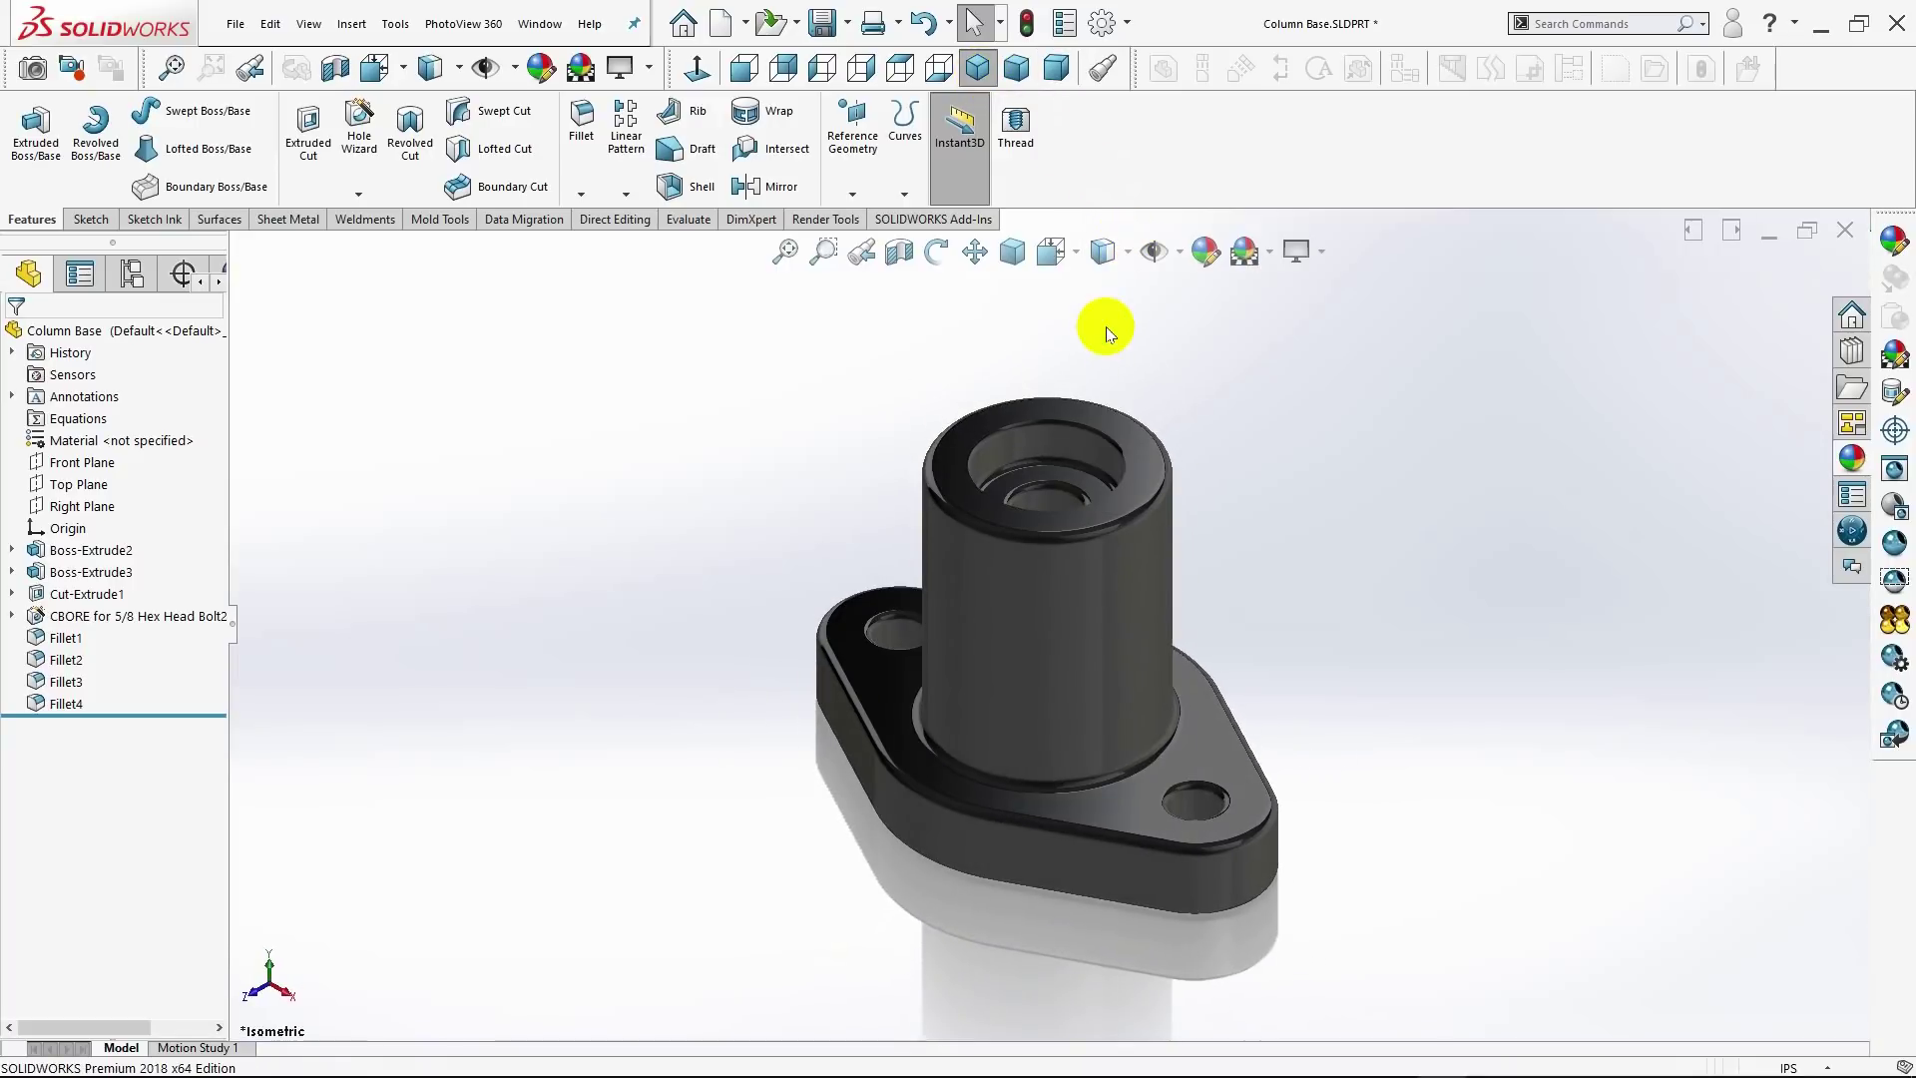